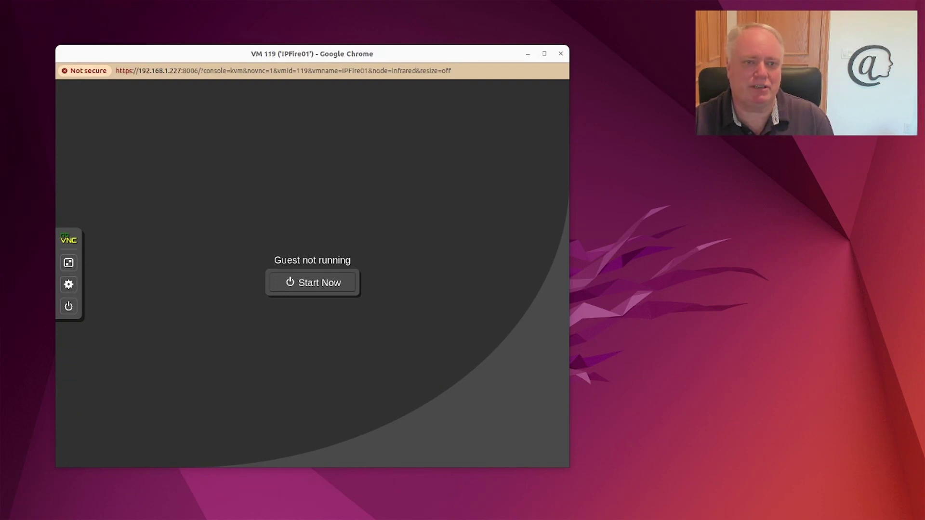
Step: Start the IPFire01 VM, enlarge the console and boot 'Install IPFire 2.29 - Core 185'
click(319, 284)
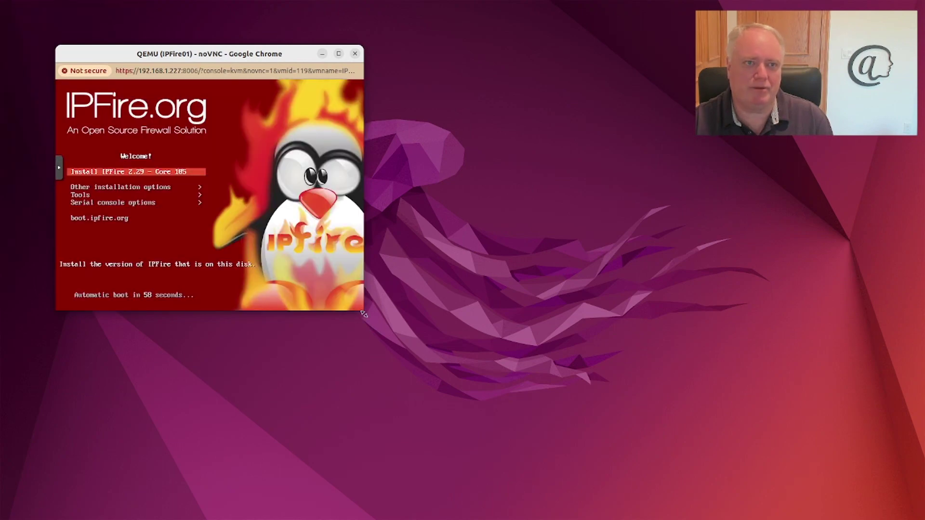
drag(364, 314, 548, 466)
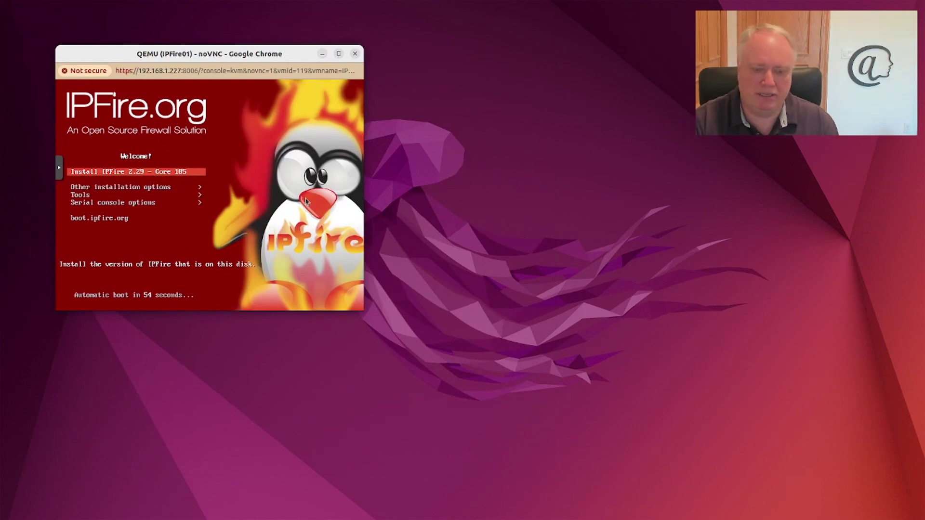
key(Return)
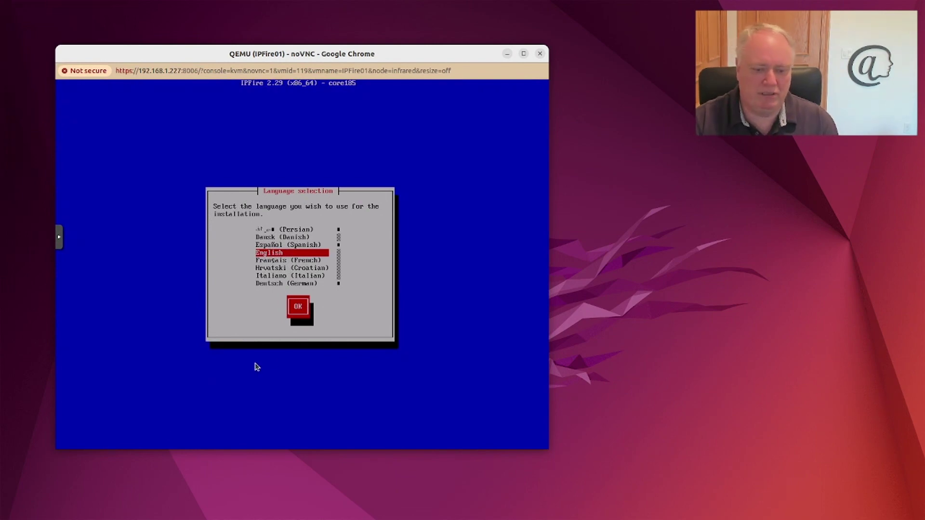
Step: Choose English, accept the GPL licence, delete all disk data and partition with ext4
key(Return)
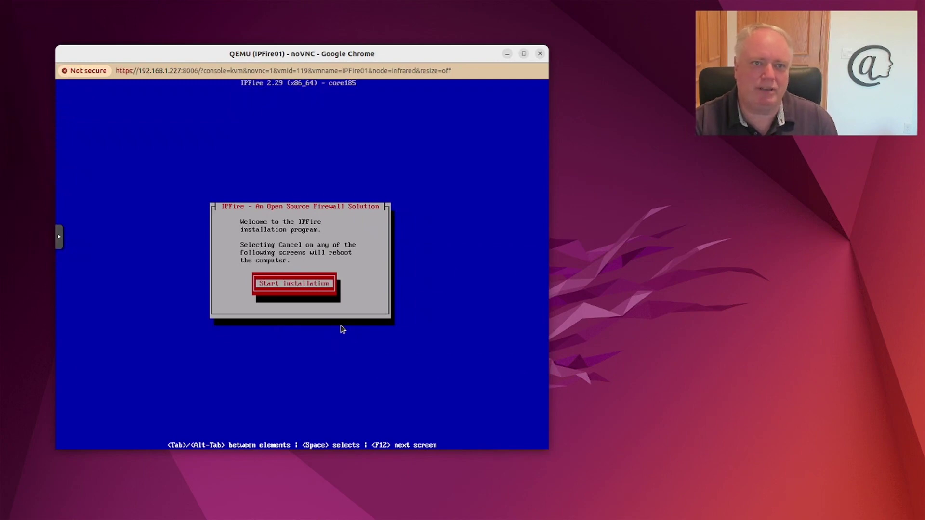
key(Return)
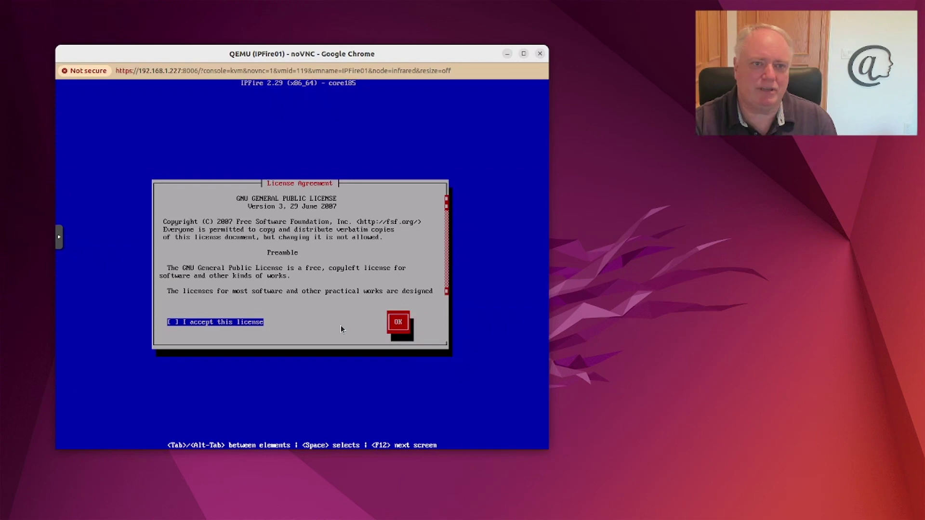
key(space)
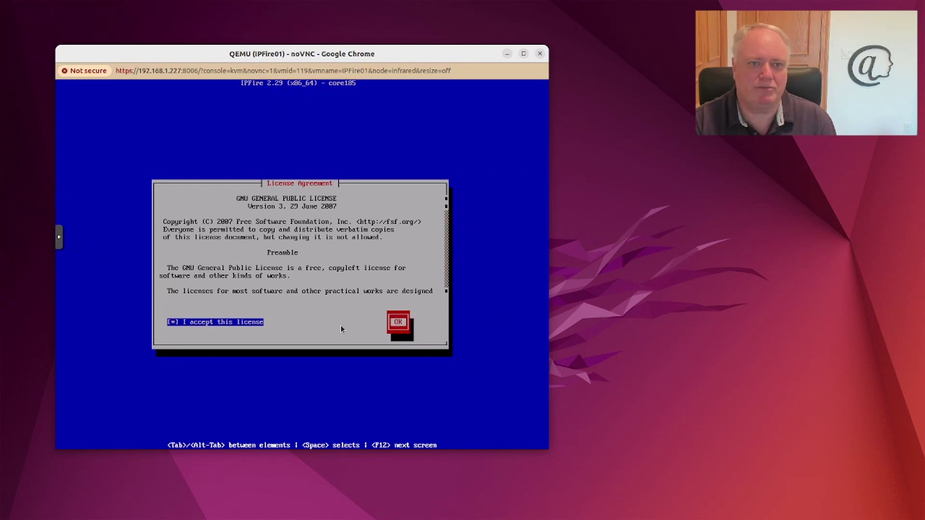
key(Return)
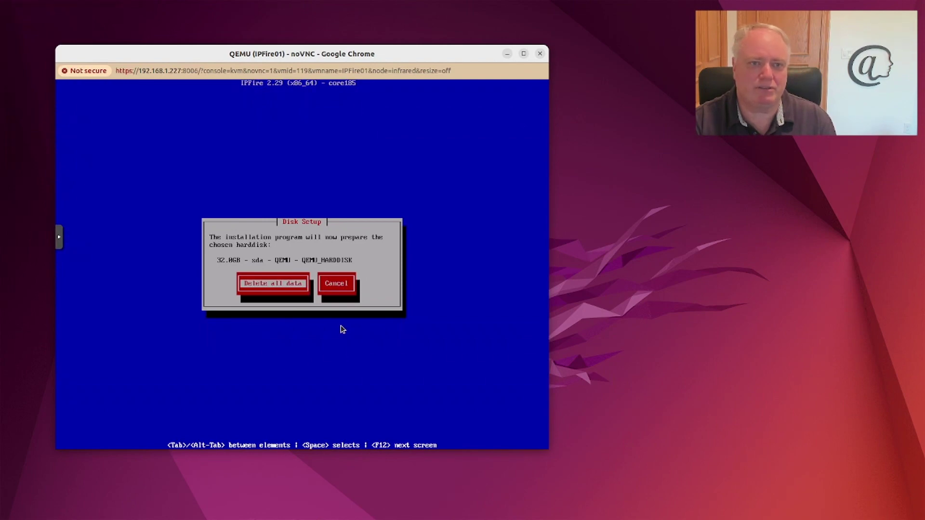
key(Return)
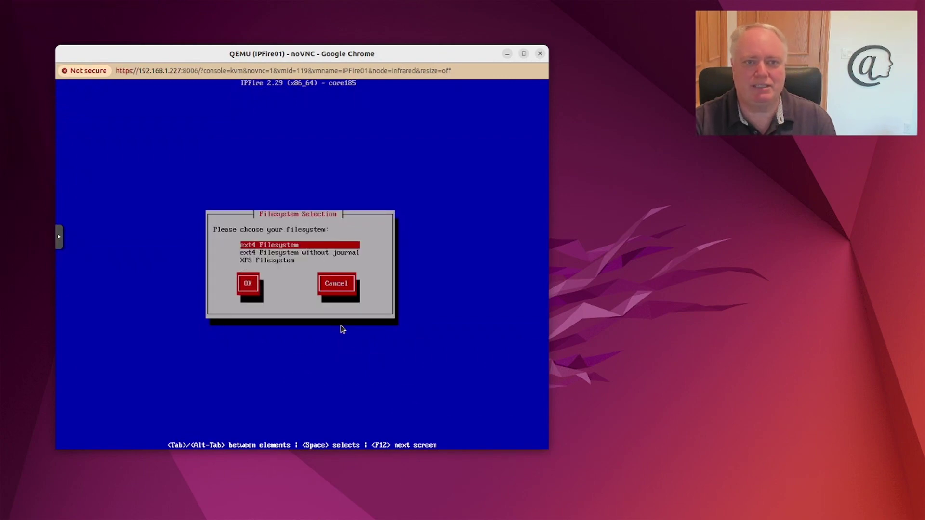
key(Return)
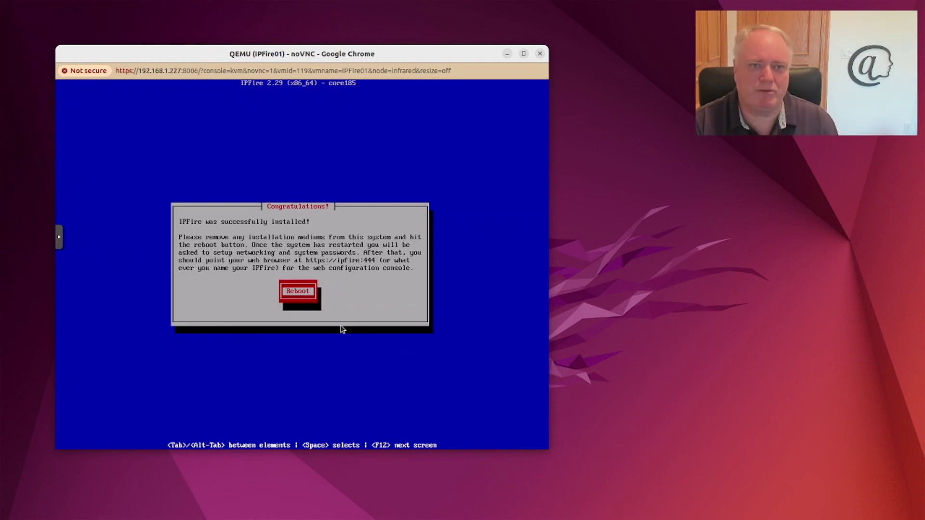
Step: Reboot the installed system and keep the us keyboard layout
key(space)
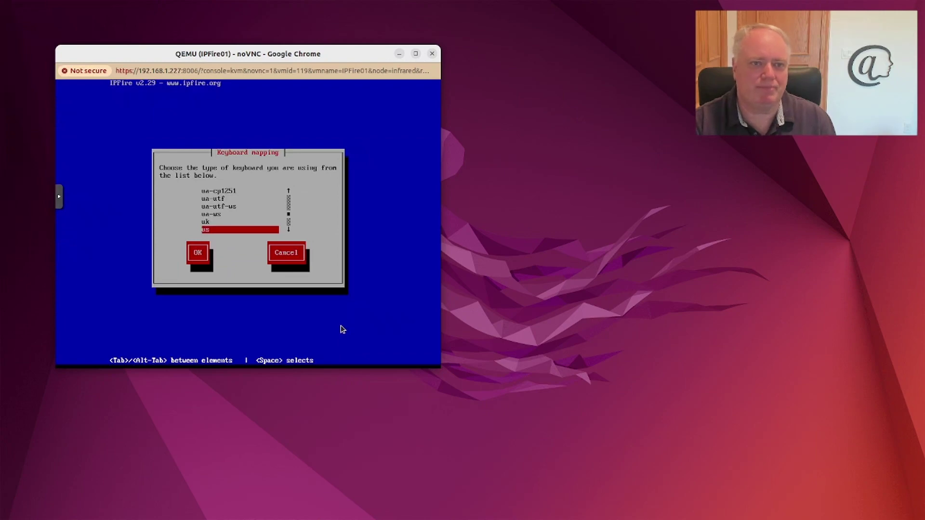
key(Tab)
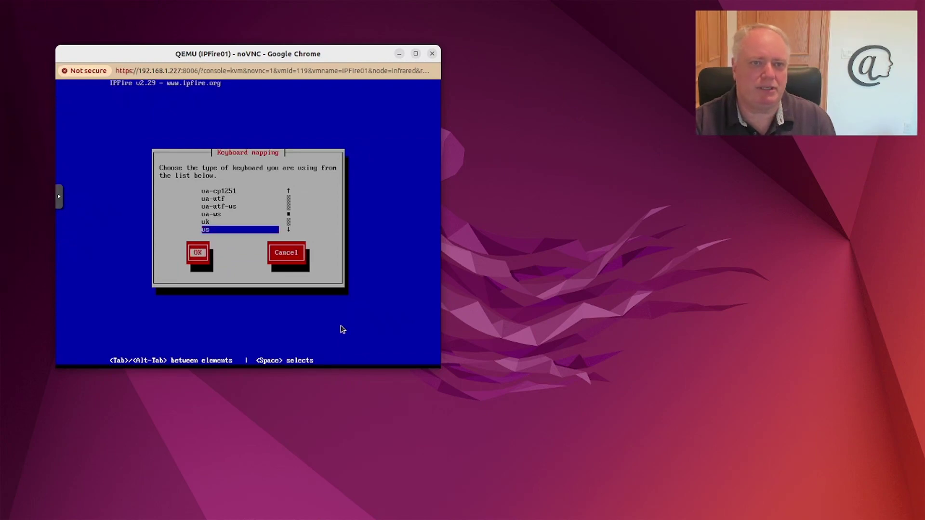
key(Return)
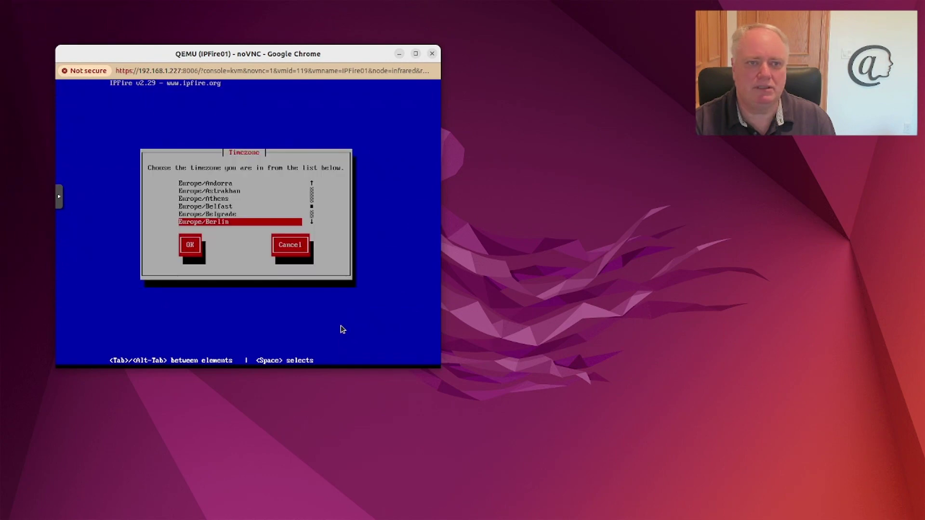
Step: Set the timezone to Etc/UCT
key(Up)
key(Up)
key(Up)
key(Up)
key(Up)
key(Up)
key(Up)
key(Up)
key(Up)
key(Up)
key(Up)
key(Up)
key(Up)
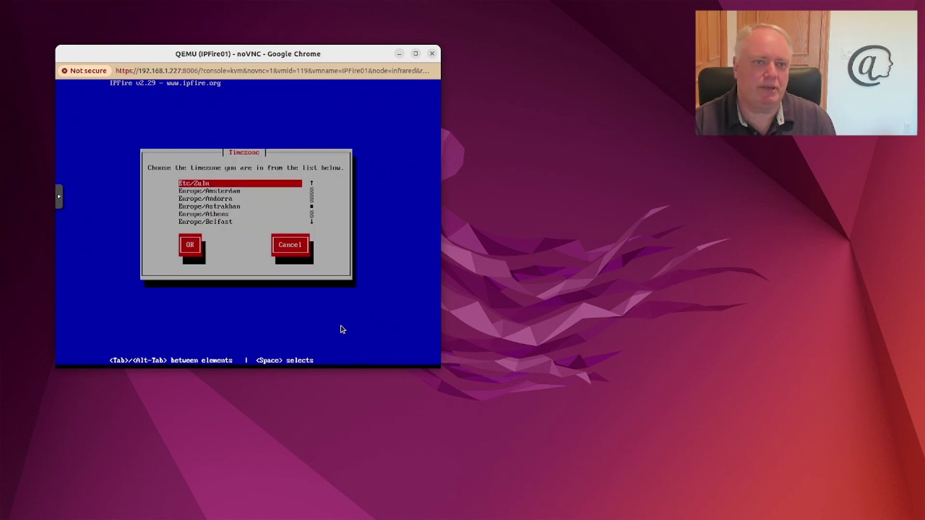
key(Down)
key(Down)
key(Down)
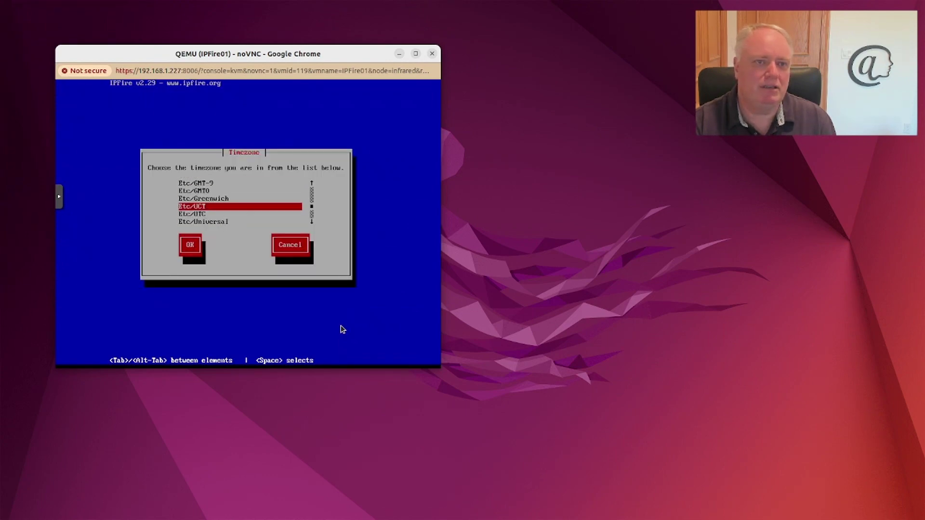
key(Tab)
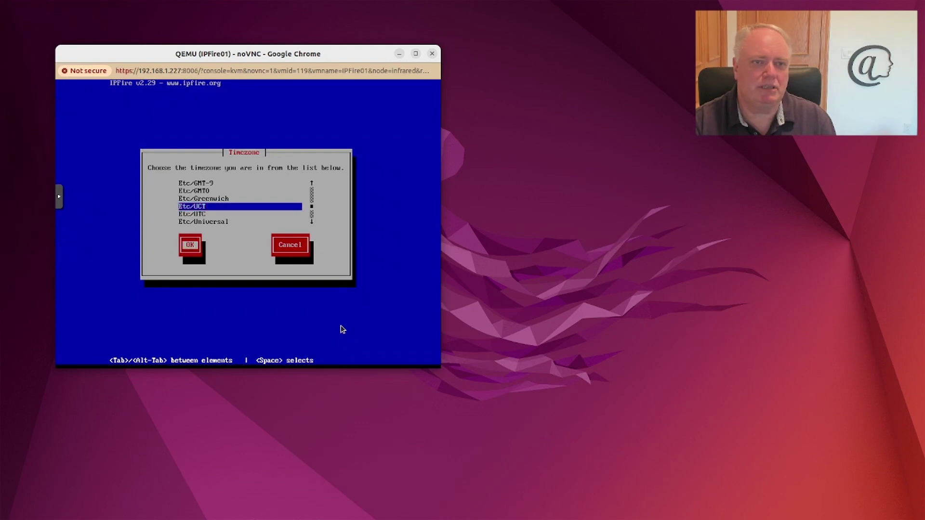
key(Return)
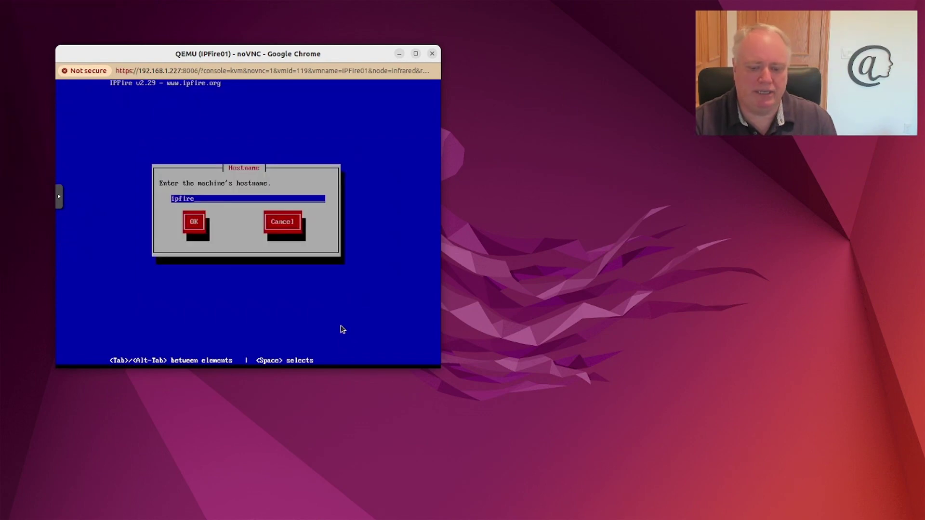
Step: Set the hostname to ipfire01 and the domain name to lan
text(01)
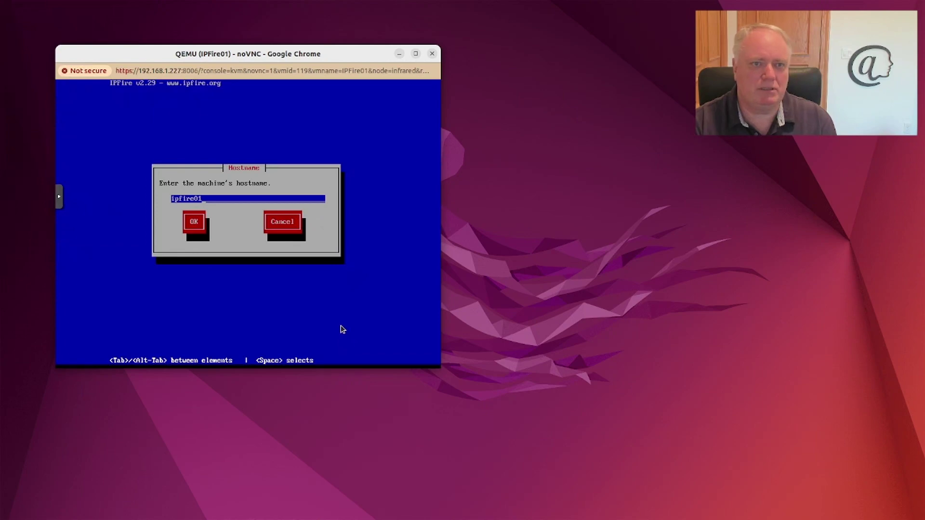
key(Tab)
key(Return)
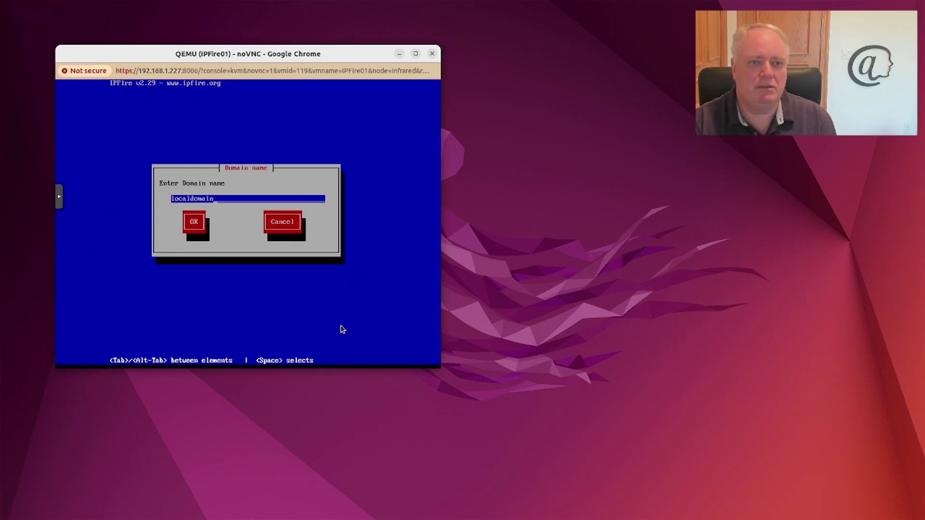
key(BackSpace)
key(BackSpace)
key(BackSpace)
key(BackSpace)
key(BackSpace)
key(BackSpace)
key(BackSpace)
key(BackSpace)
key(BackSpace)
key(BackSpace)
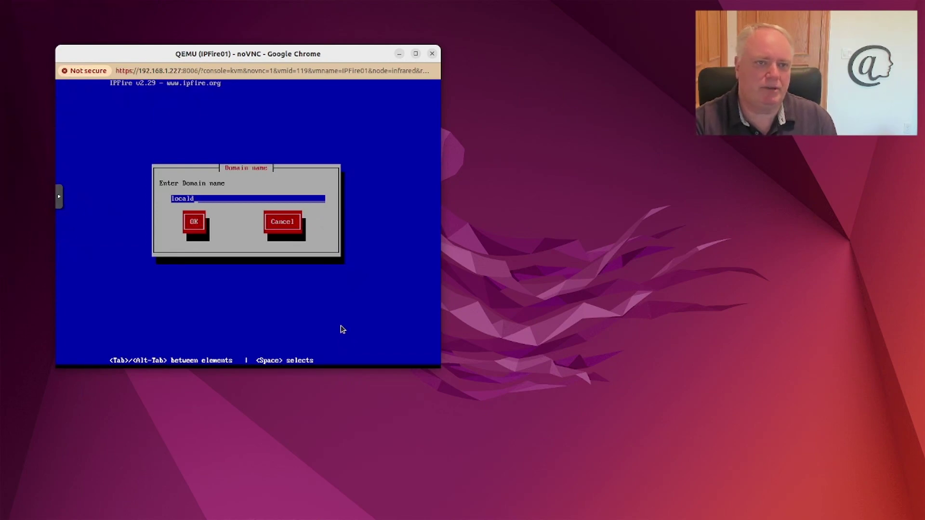
text(an)
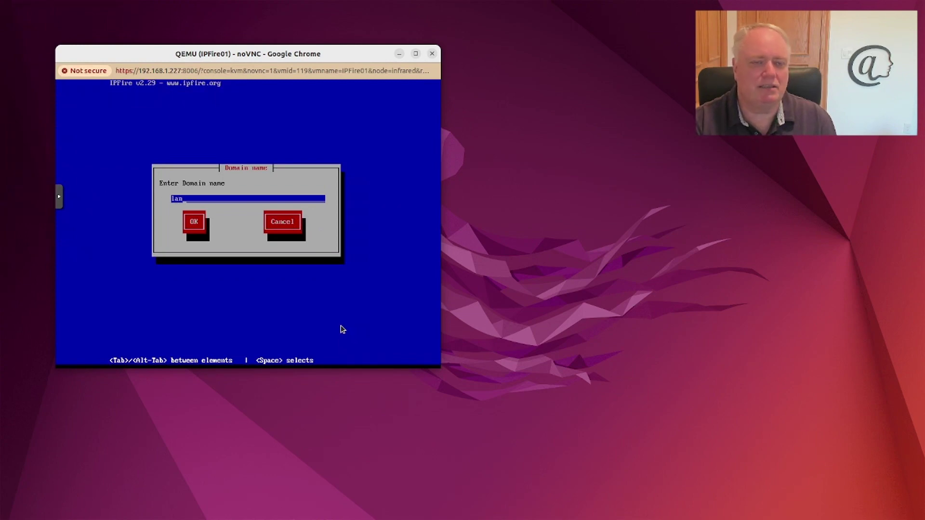
key(Tab)
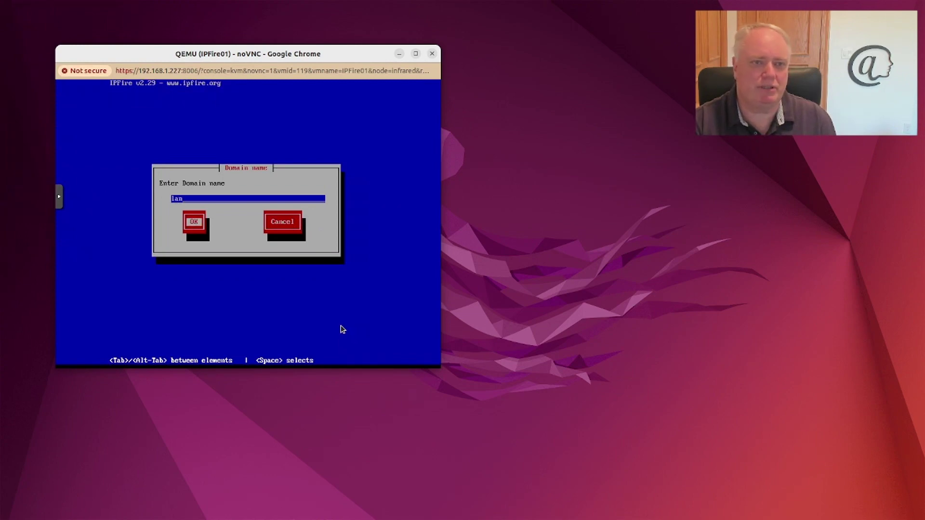
key(Return)
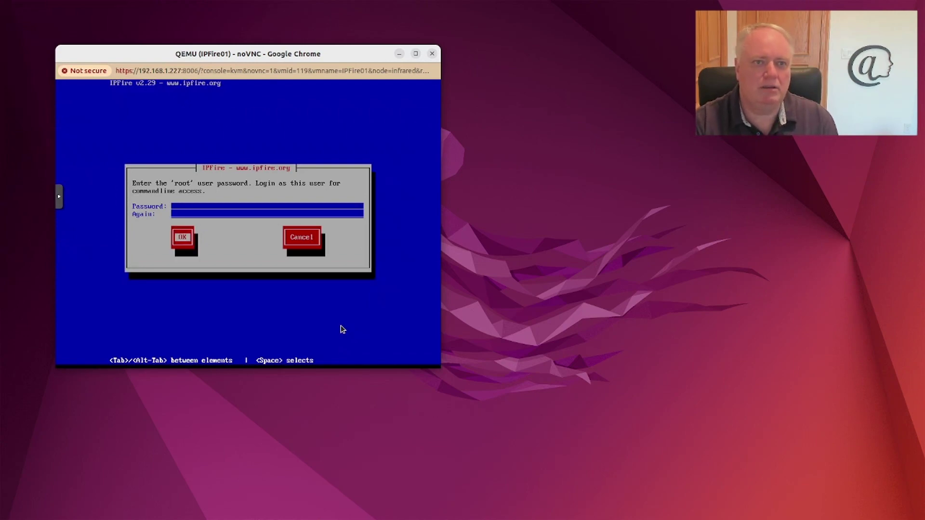
Step: Save the root and admin passwords
key(Return)
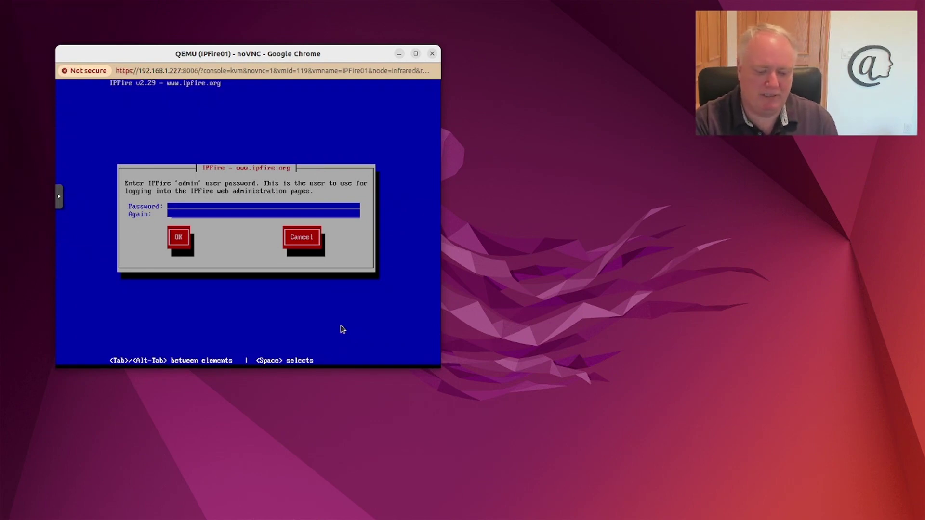
key(Tab)
key(Tab)
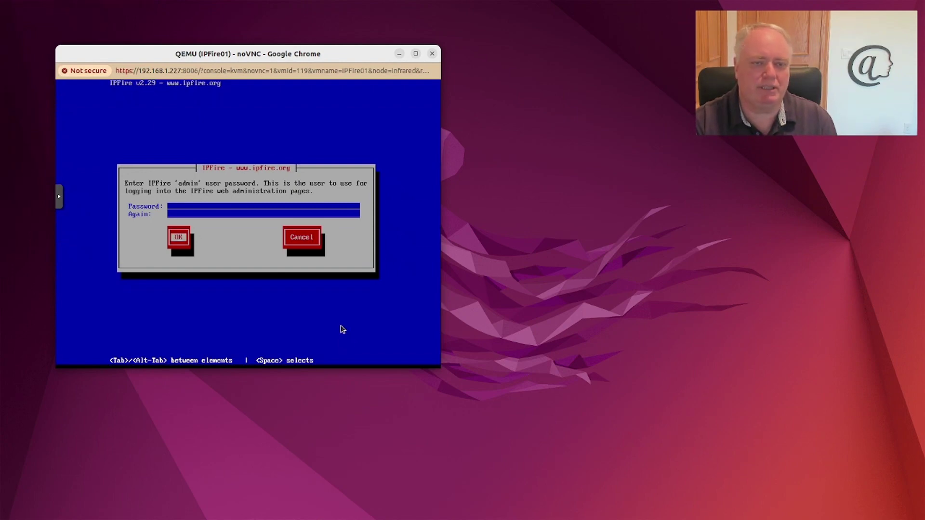
key(Return)
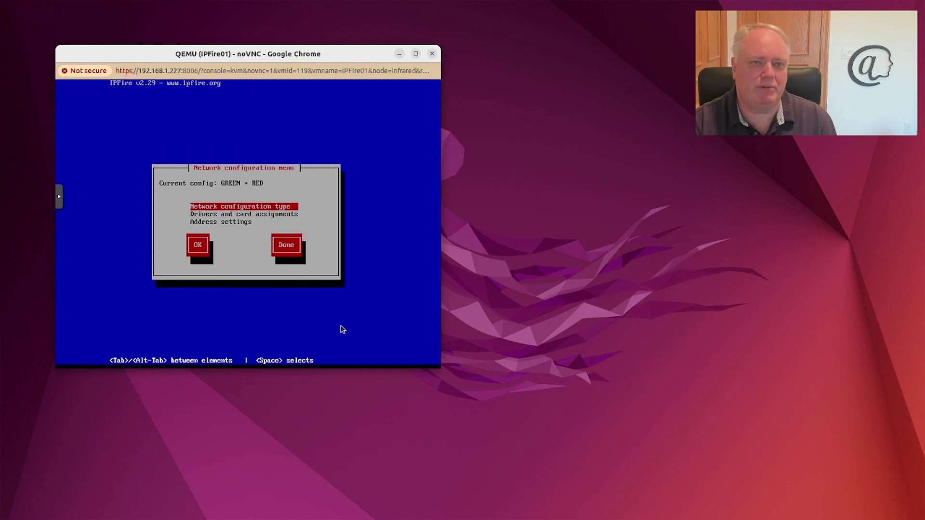
Step: Keep GREEN + RED as the network configuration type and select Drivers and card assignments
key(Return)
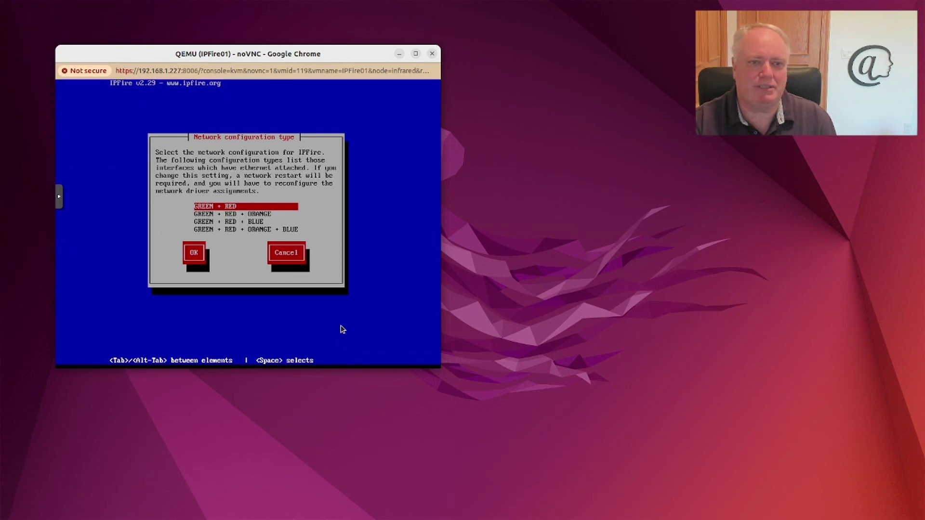
key(Tab)
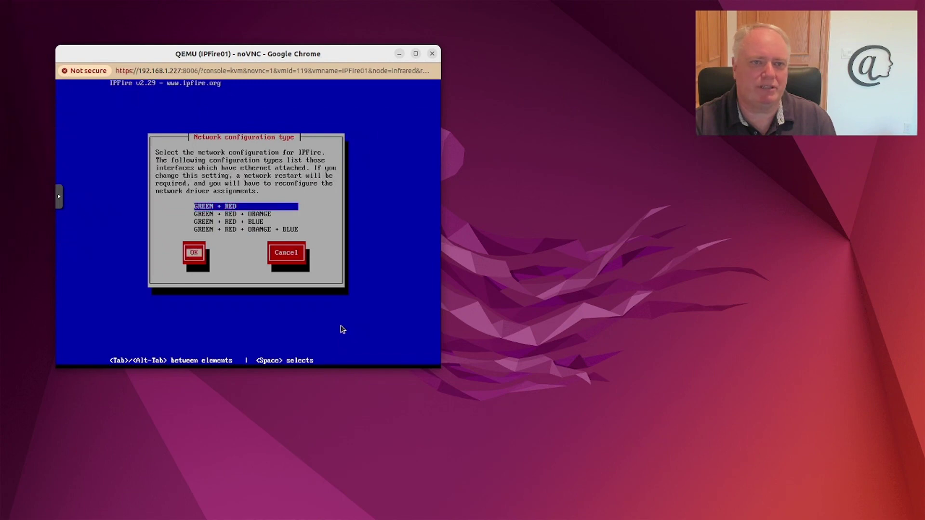
key(Return)
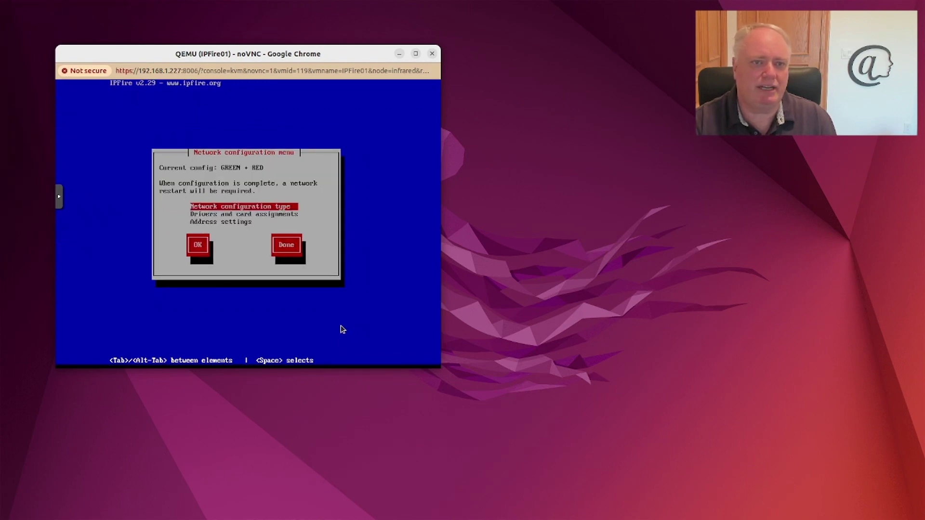
key(Down)
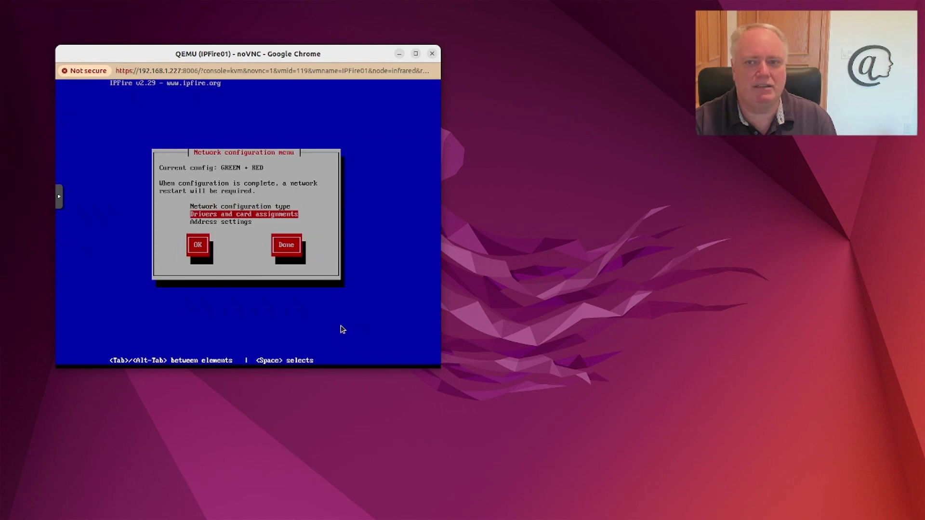
Step: Assign a virtio_net network card to the GREEN interface
key(Return)
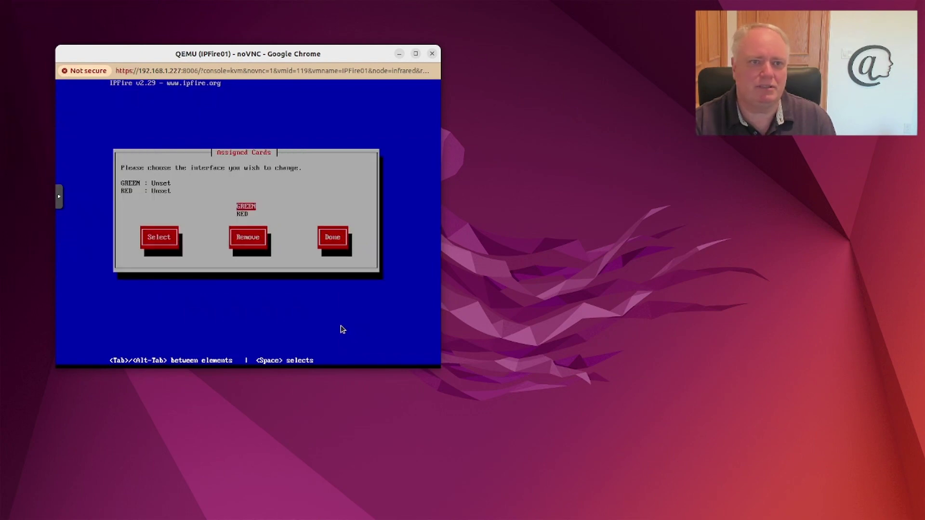
key(Return)
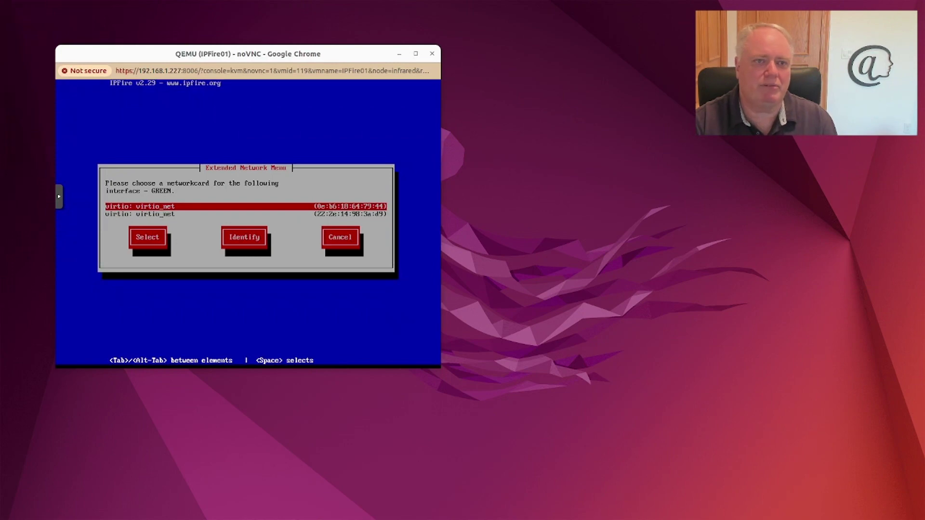
click(321, 133)
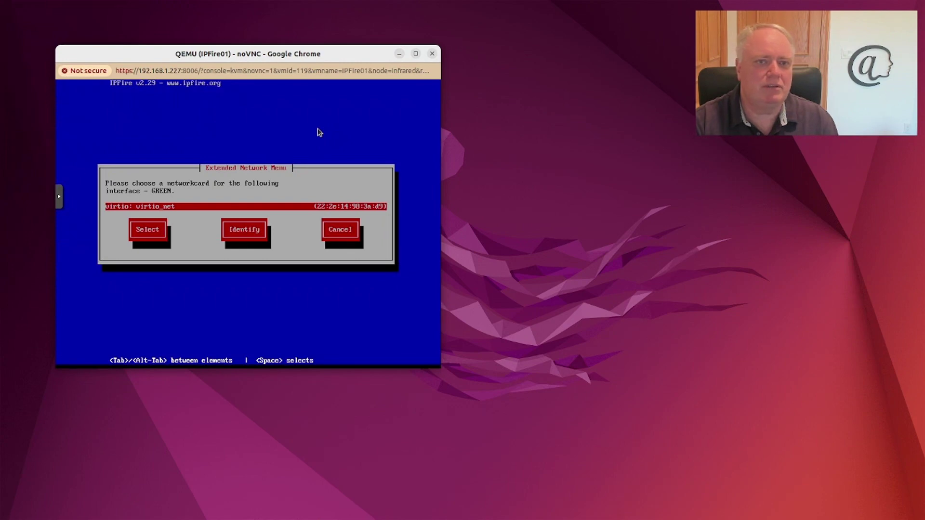
key(Tab)
key(Tab)
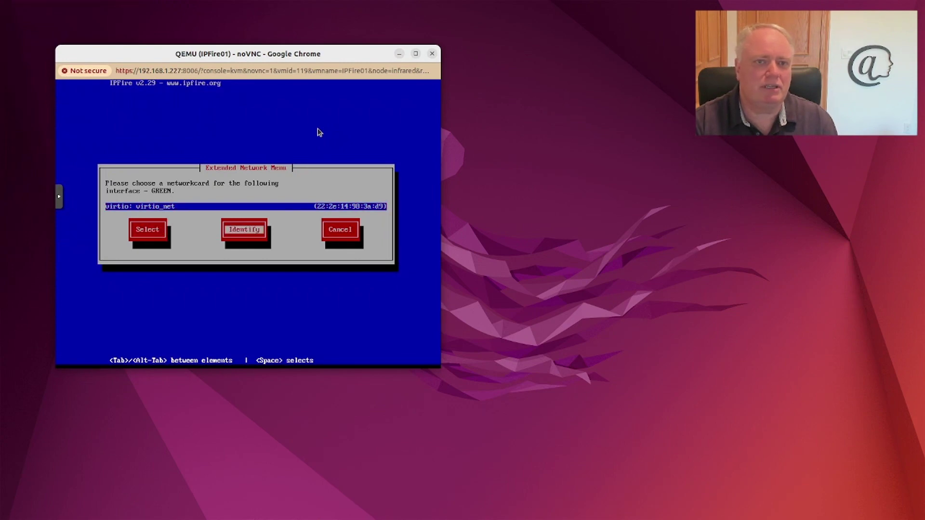
key(Tab)
key(space)
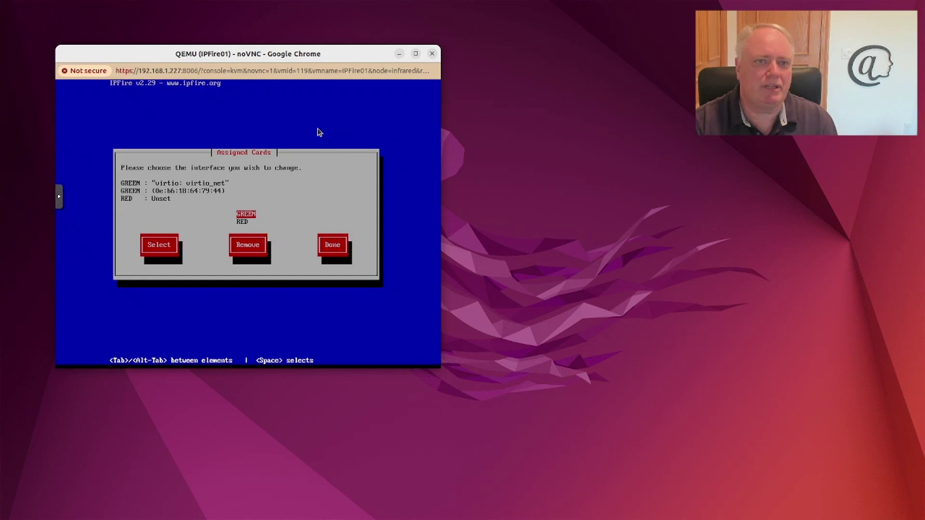
Step: Assign the remaining virtio_net card to RED and finish the card assignments
key(Down)
key(Return)
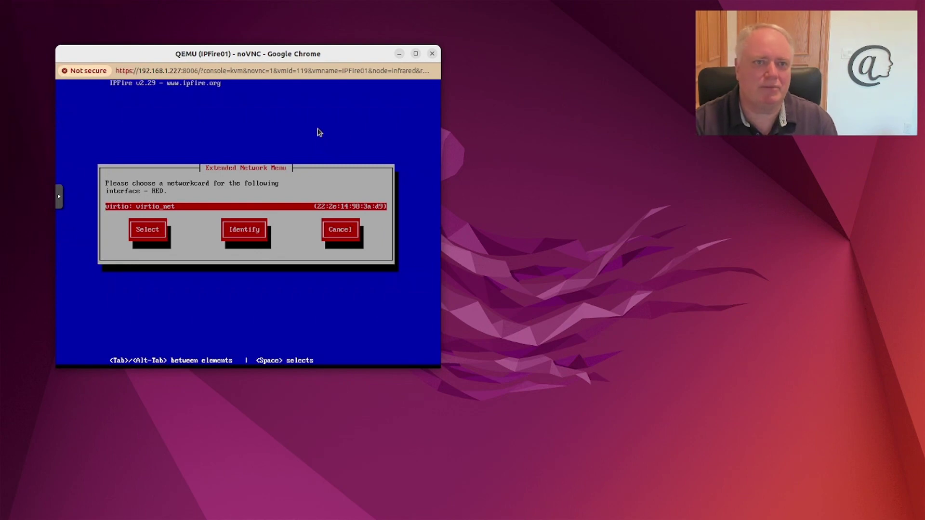
key(Tab)
key(Return)
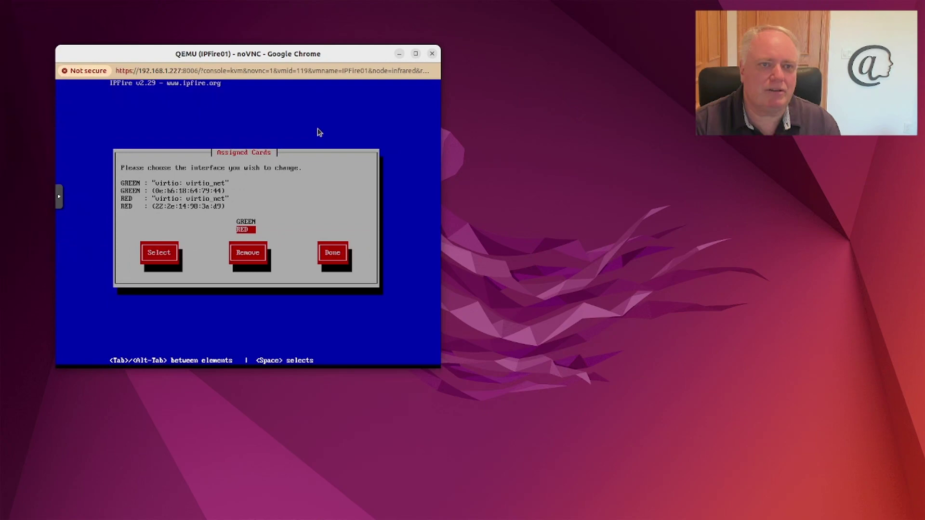
key(Tab)
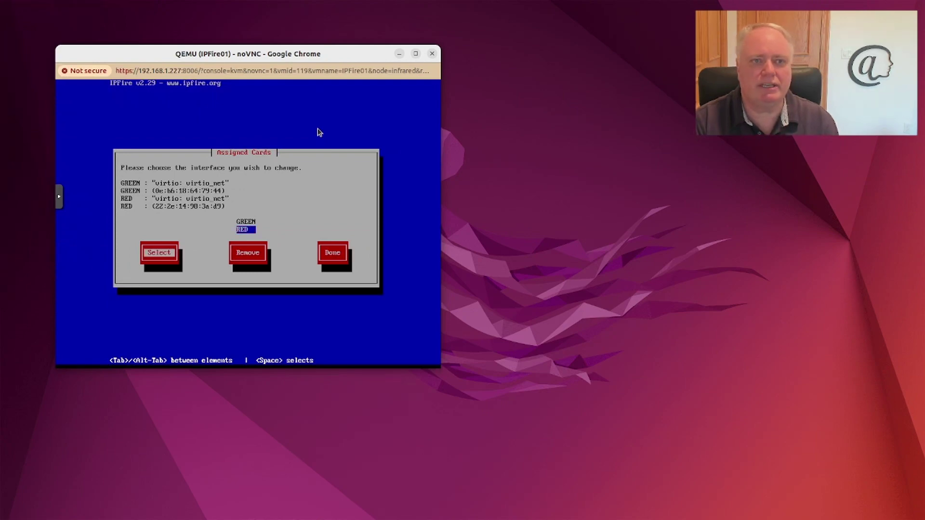
key(Tab)
key(Tab)
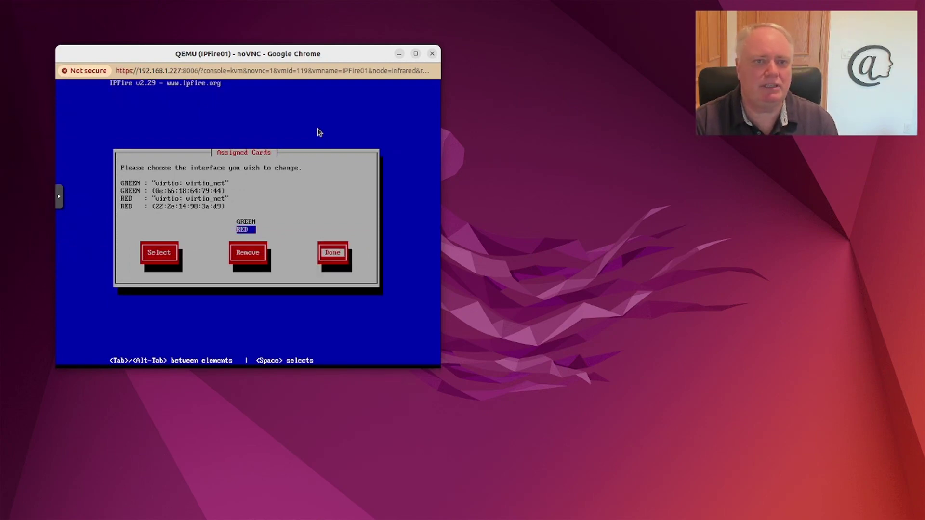
key(Return)
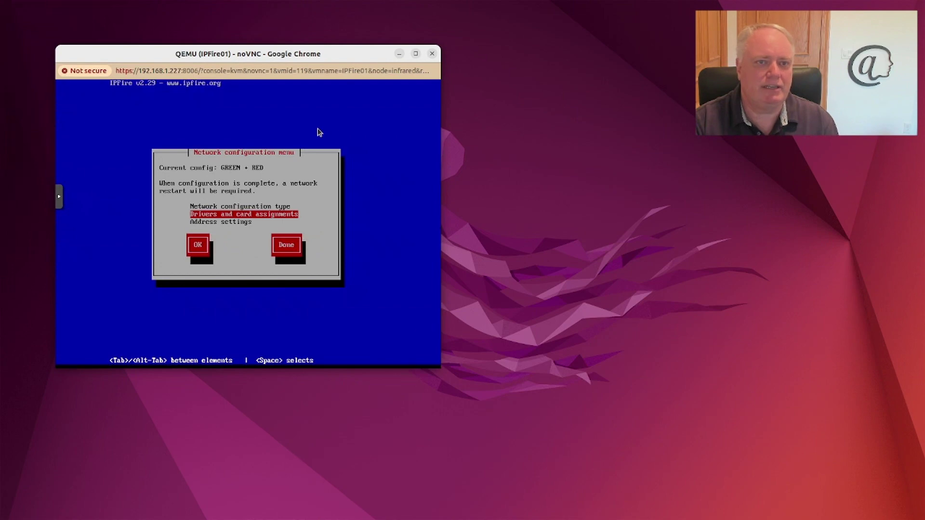
key(Tab)
key(Tab)
key(Tab)
Step: Accept the IP change warning and give GREEN 192.168.1.14 with netmask 255.255.255.0
key(Down)
key(Return)
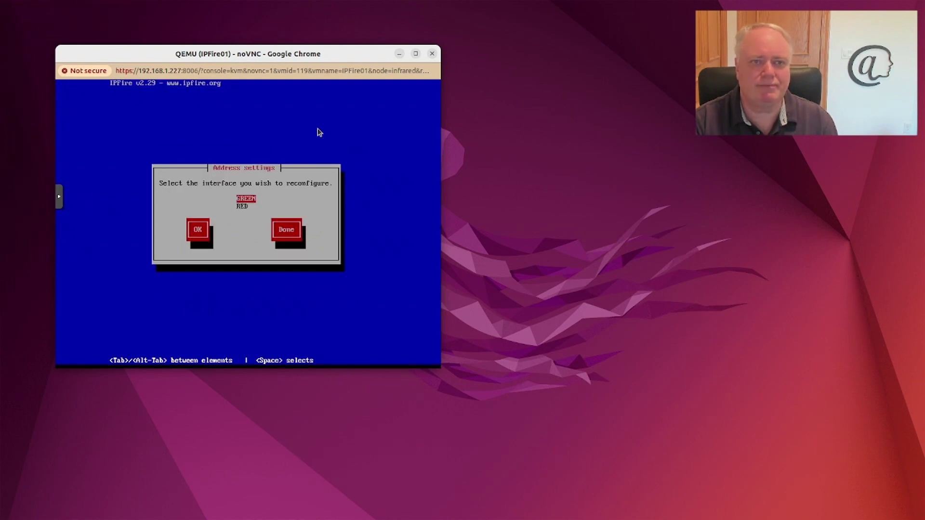
key(Return)
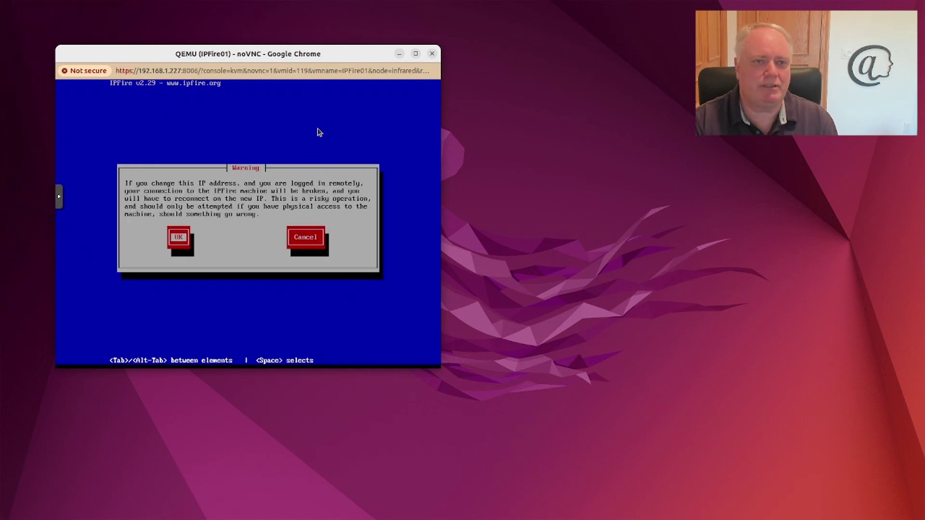
key(Return)
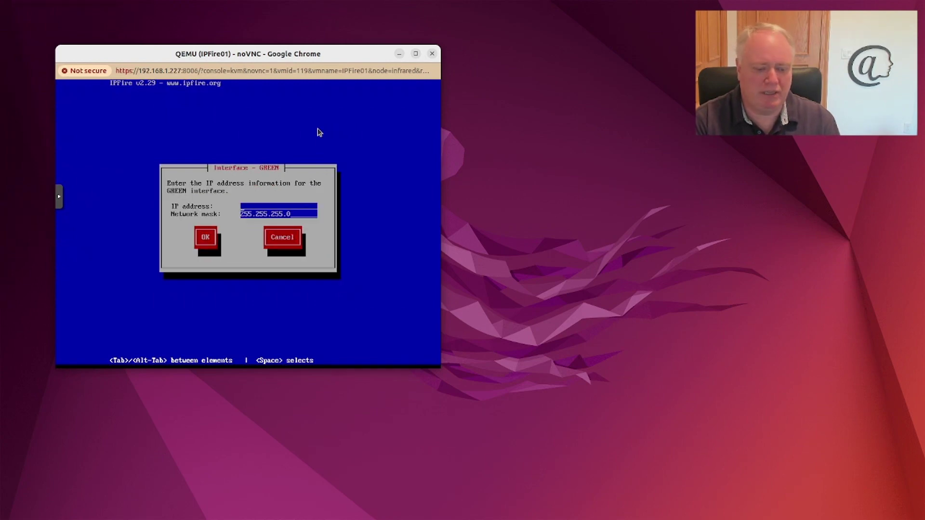
text(192.1)
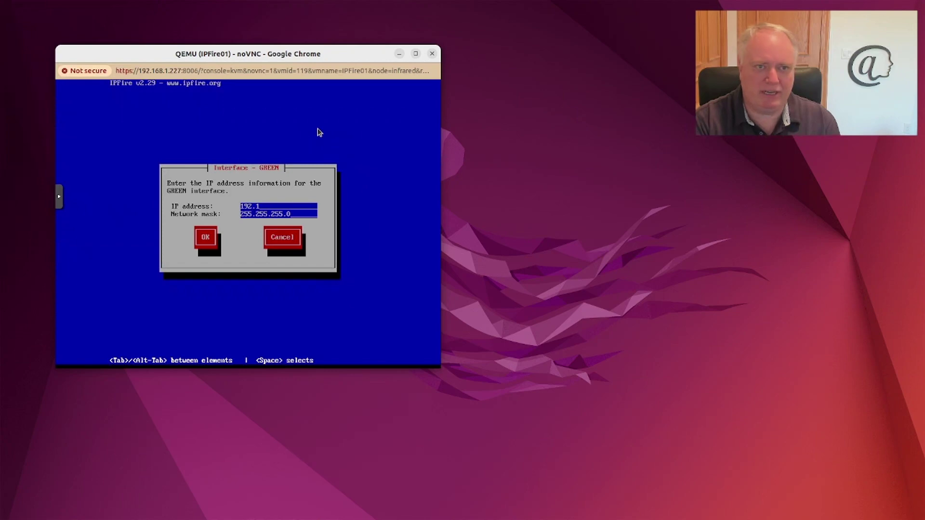
text(68)
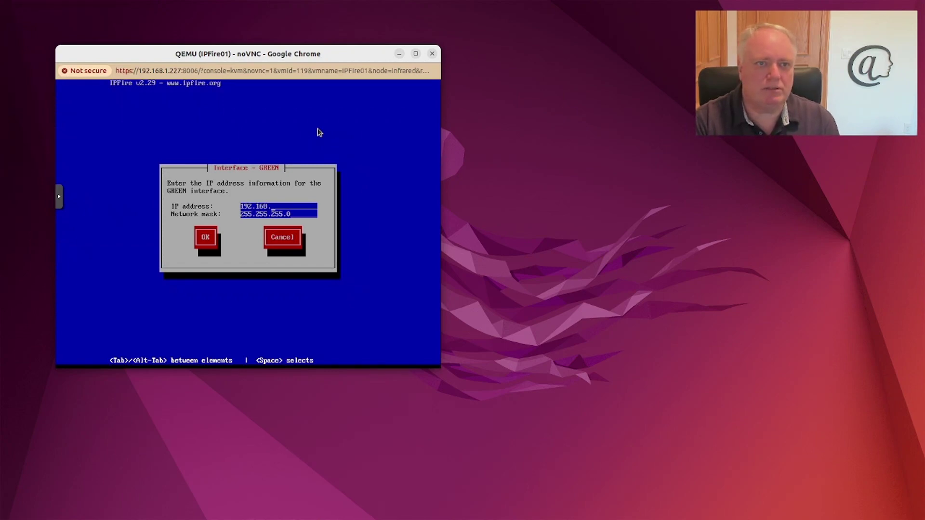
text(.1.1)
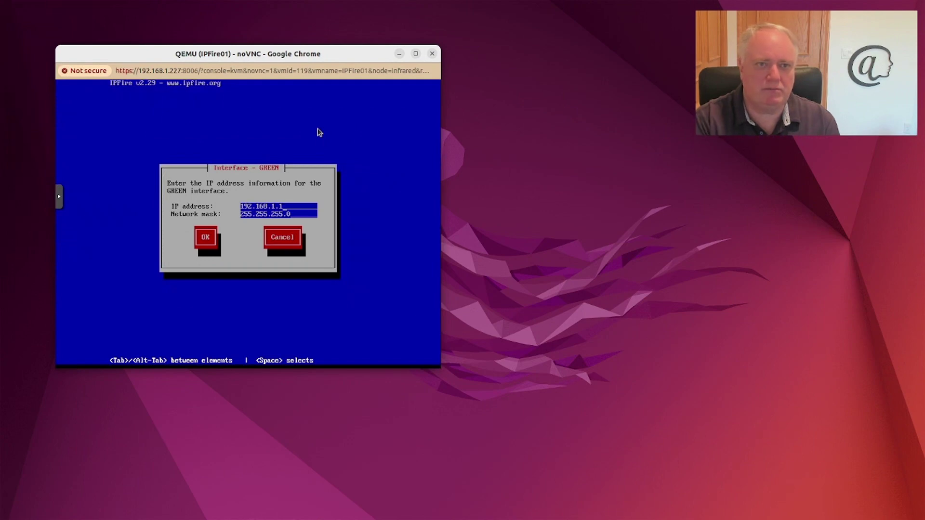
text(4)
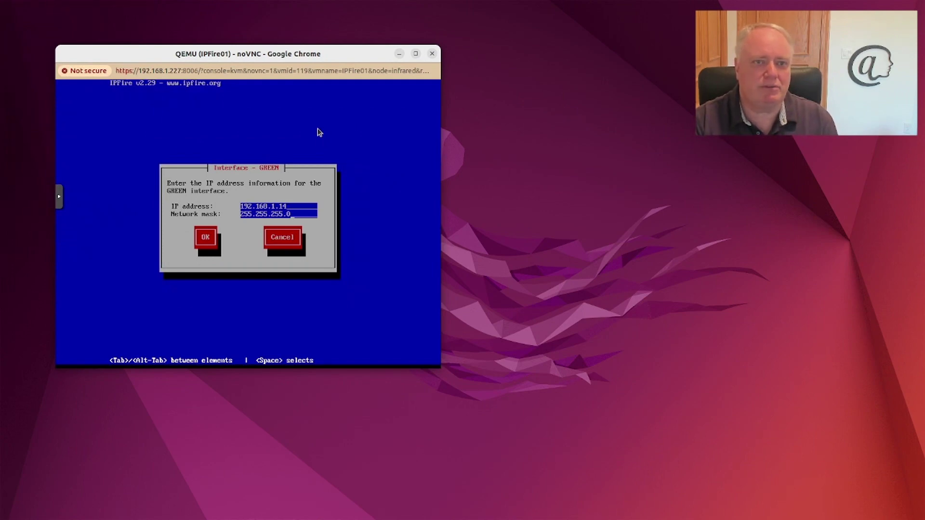
key(Tab)
key(Tab)
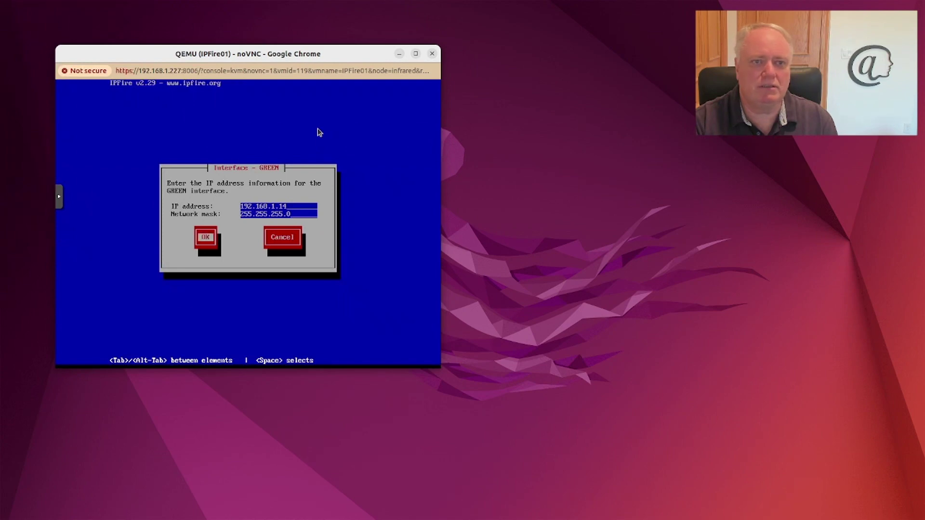
key(Return)
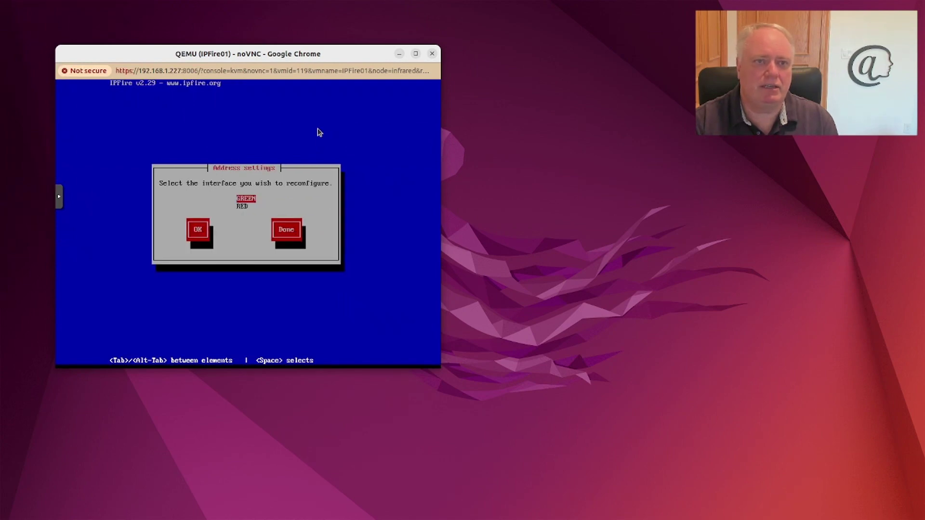
key(Down)
Step: Configure RED as static 192.168.2.14, netmask 255.255.255.0, gateway 192.168.2.1
key(Tab)
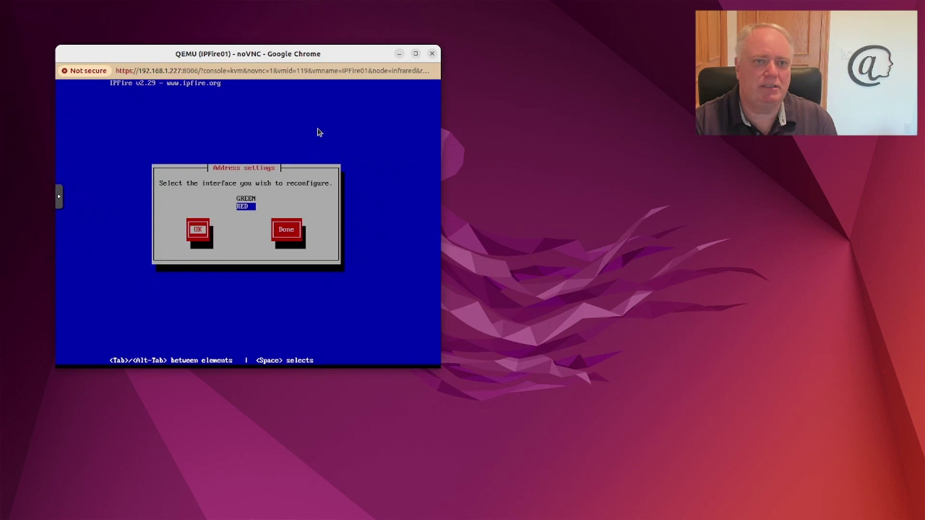
key(Return)
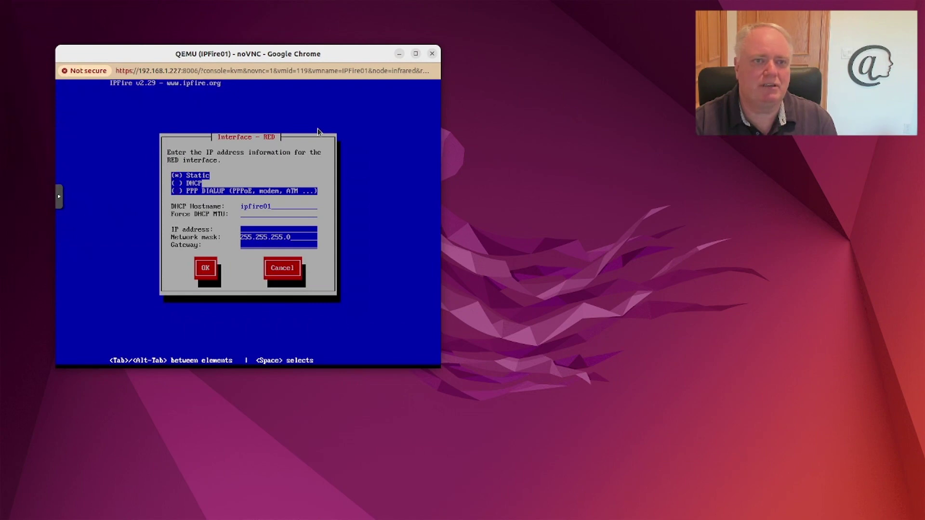
text(192.)
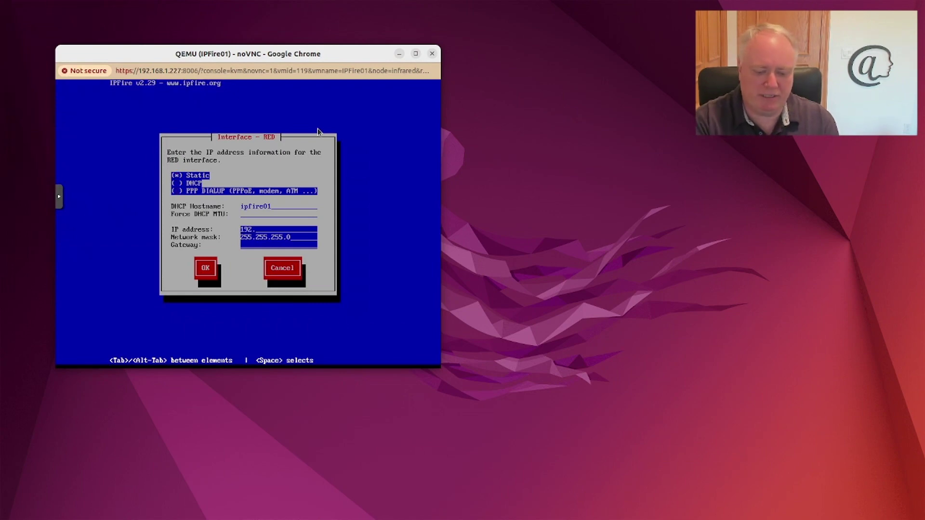
text(168.2)
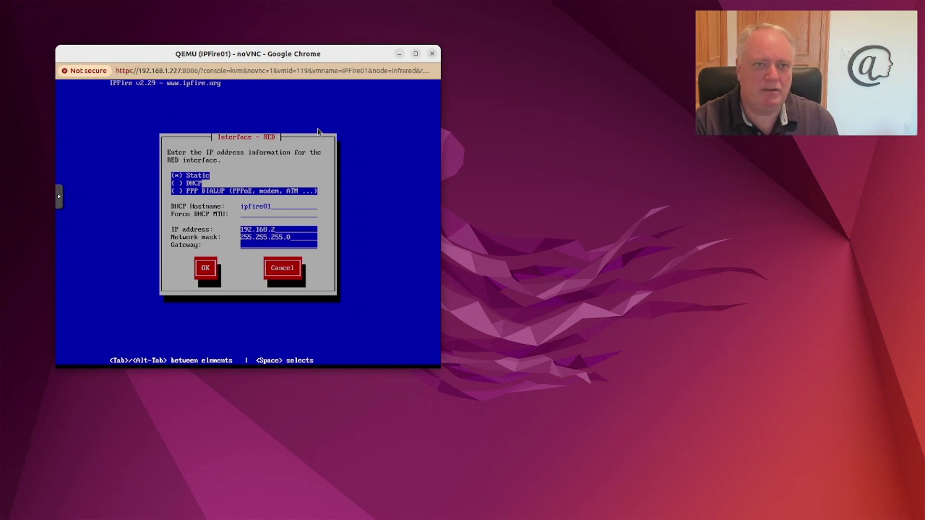
text(.14)
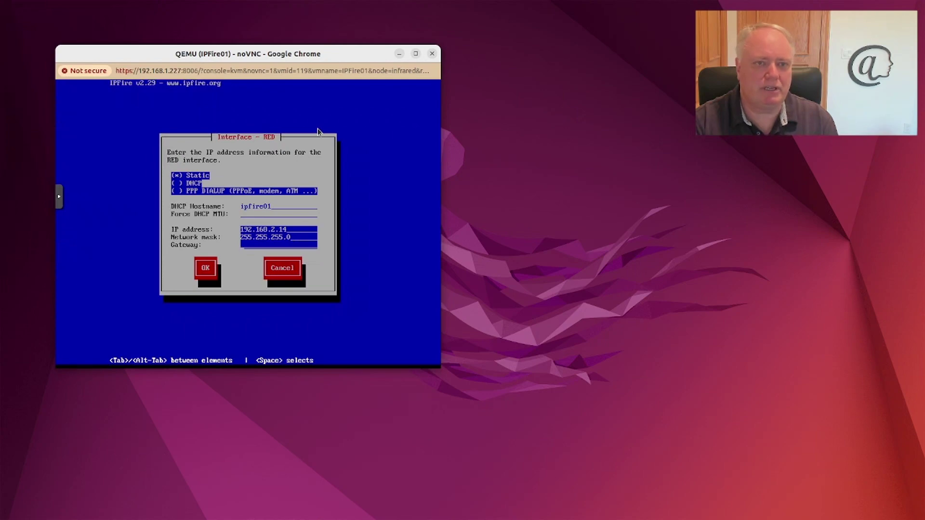
text(192)
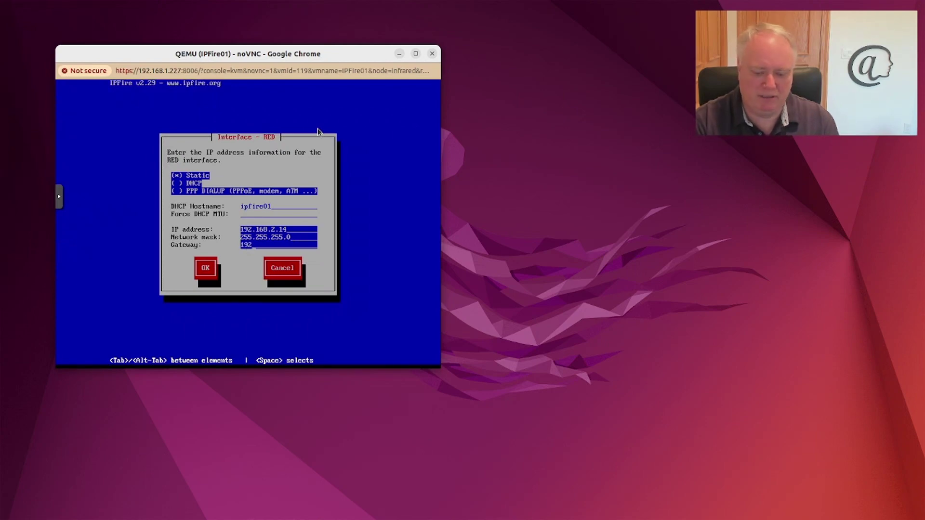
text(.168.)
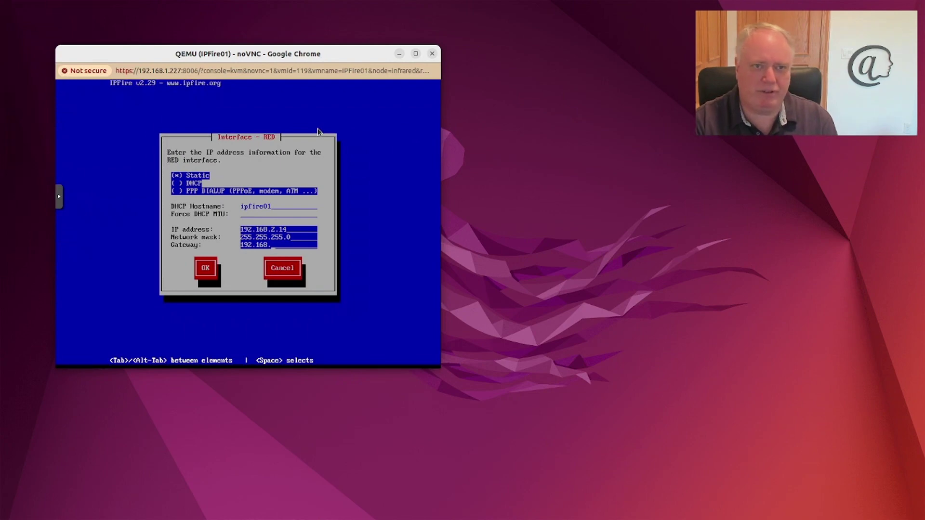
text(2.1)
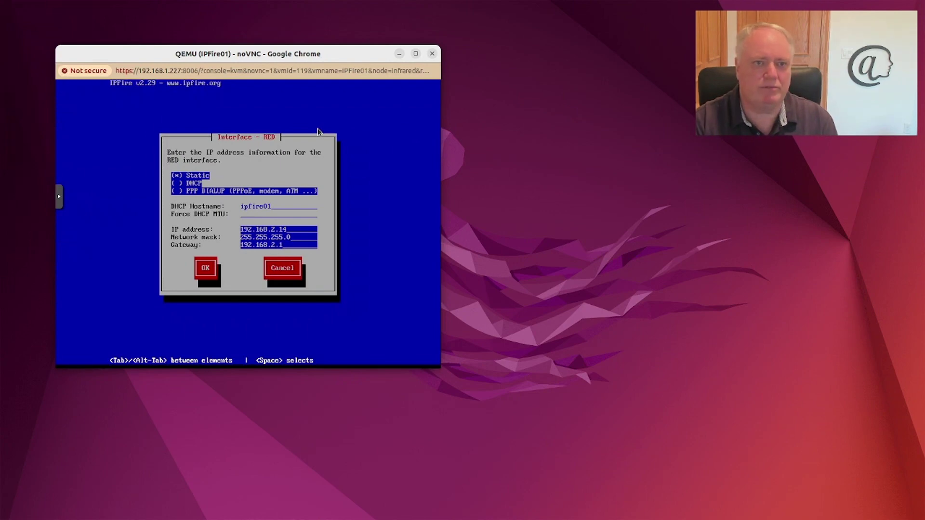
key(Tab)
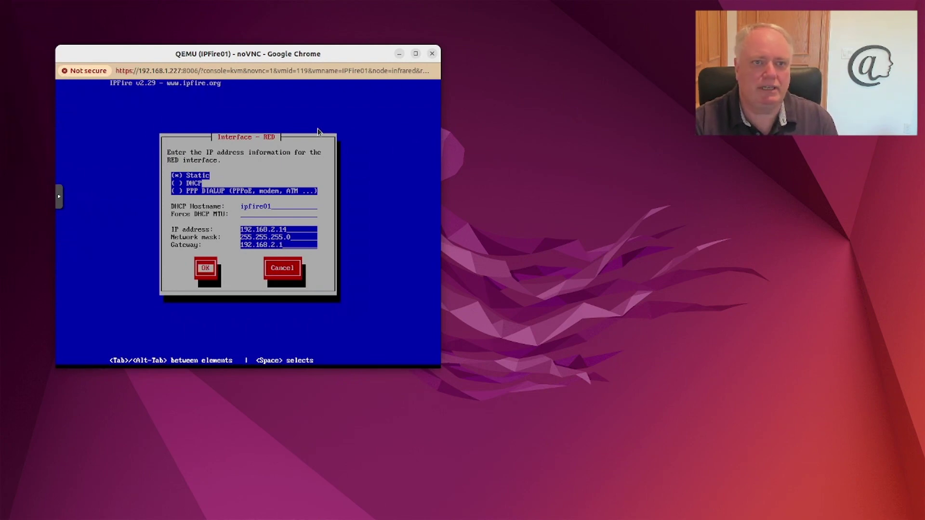
key(Return)
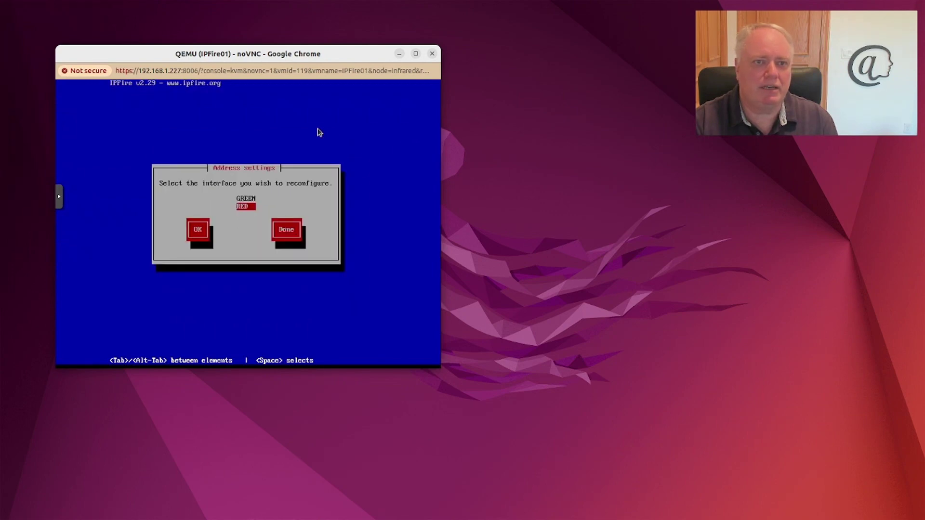
Step: Finish the address and network configuration, leaving the DHCP server disabled
key(Tab)
key(Tab)
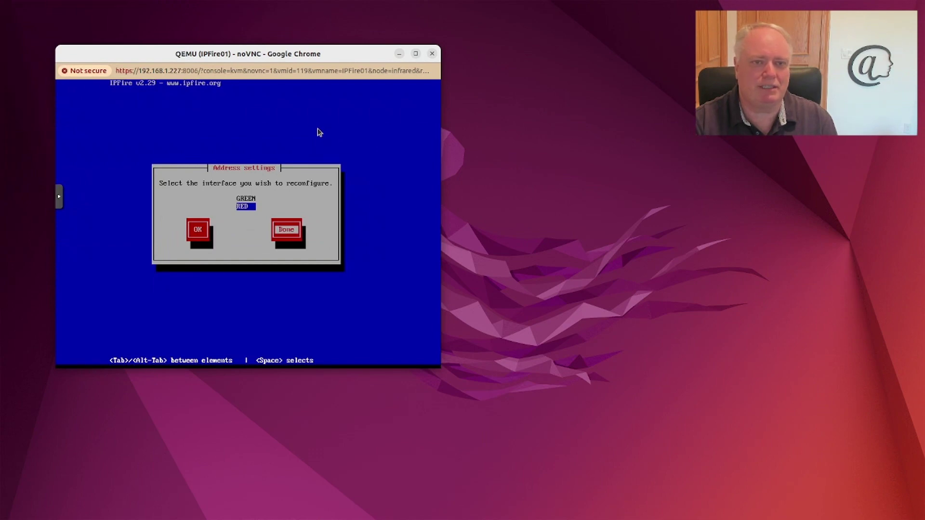
key(Return)
key(Tab)
key(Tab)
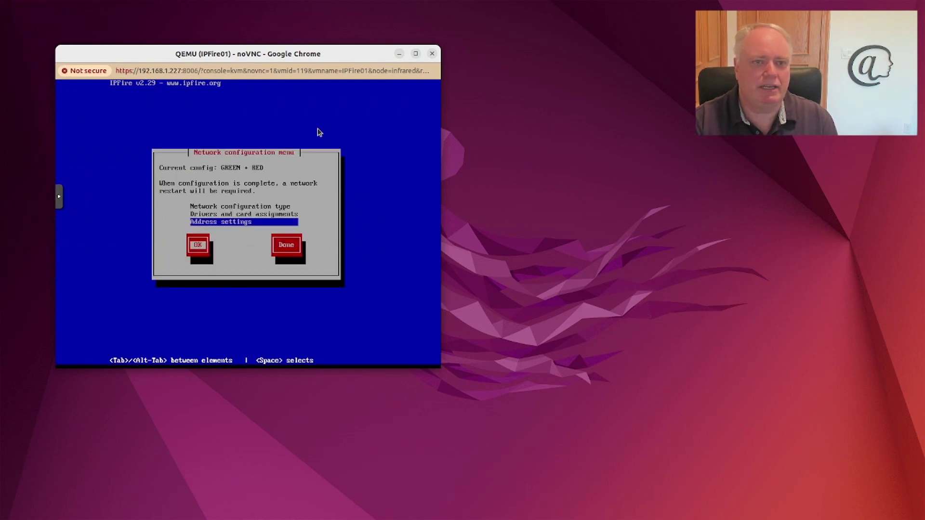
key(Return)
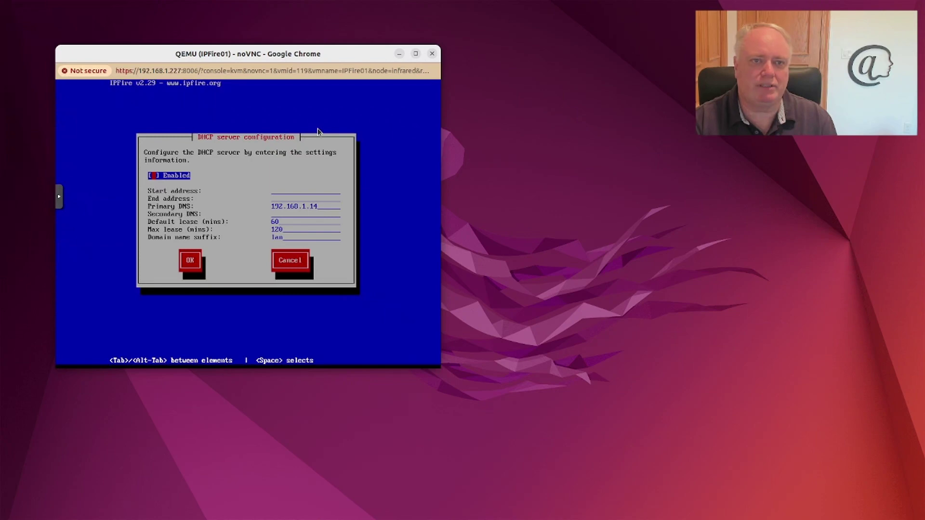
key(Tab)
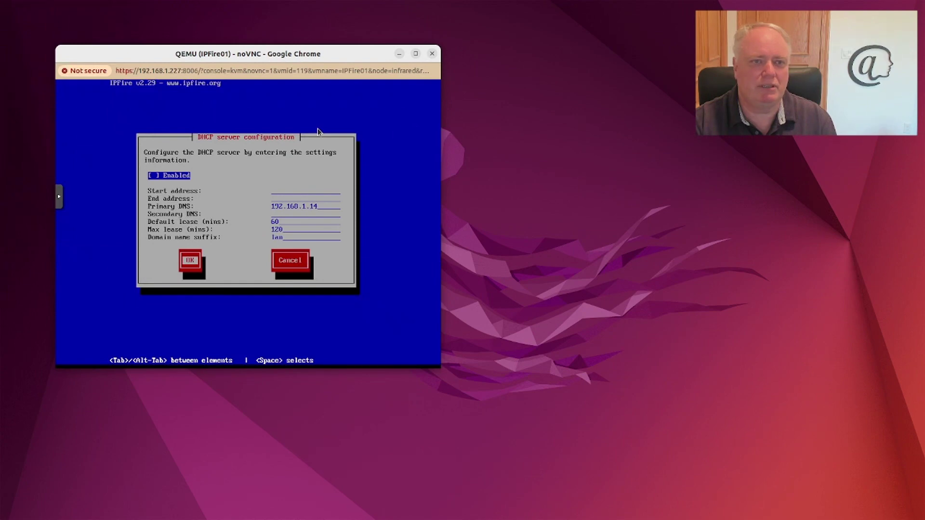
key(Return)
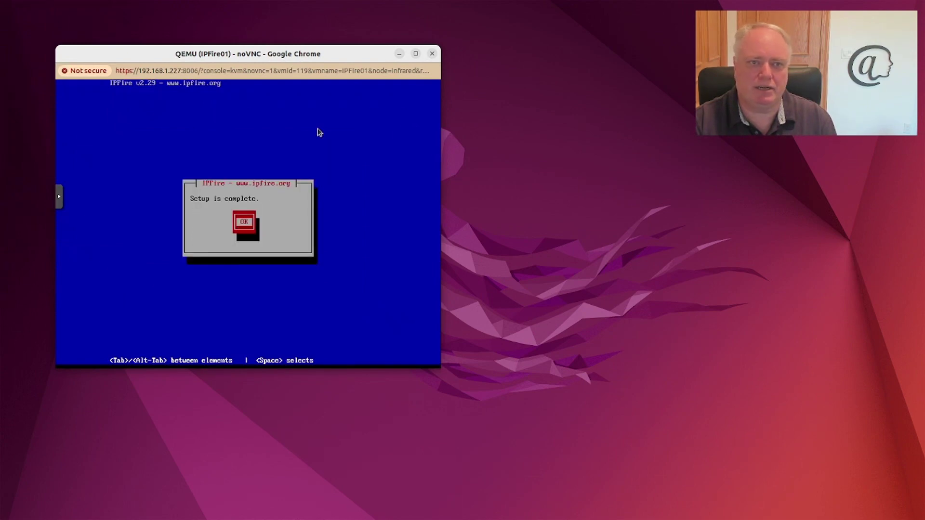
Step: Acknowledge 'Setup is complete.' so IPFire boots to the ipfire01 login prompt
key(Return)
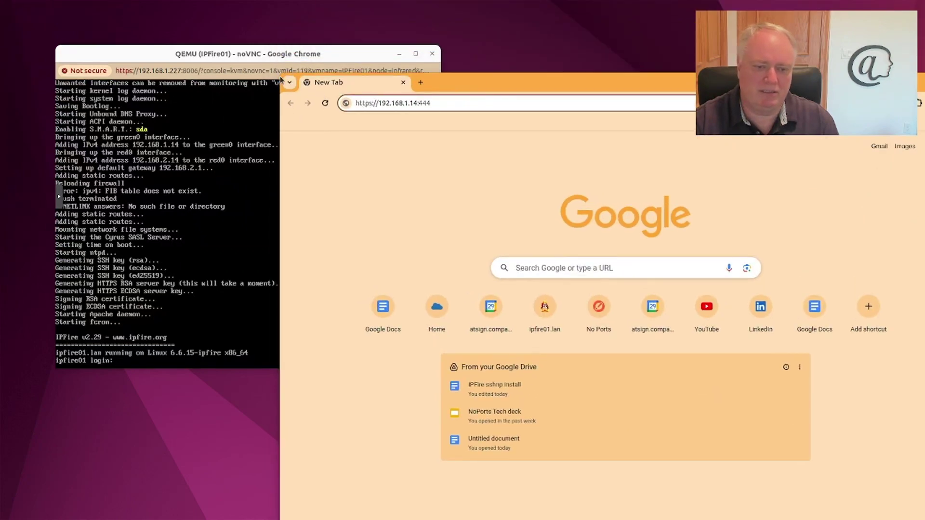
drag(445, 78, 549, 46)
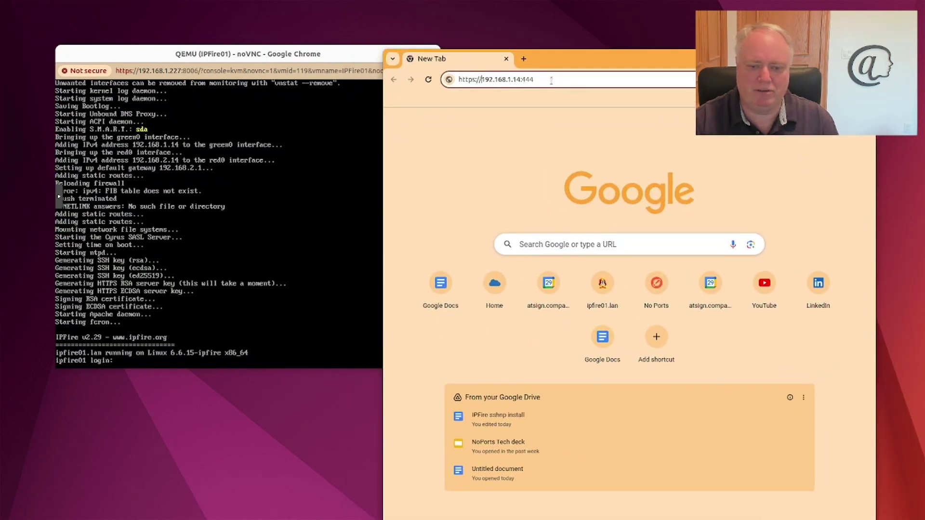
click(584, 75)
key(Return)
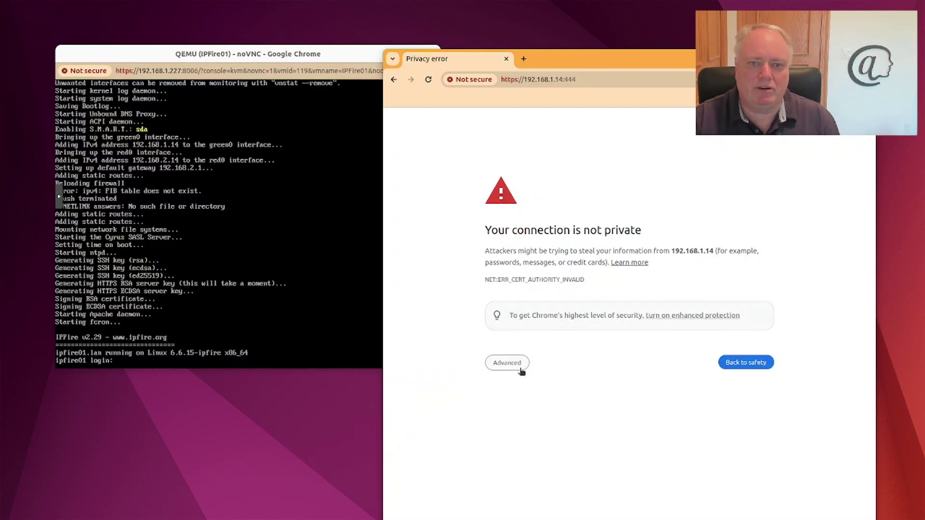
drag(564, 53, 563, 22)
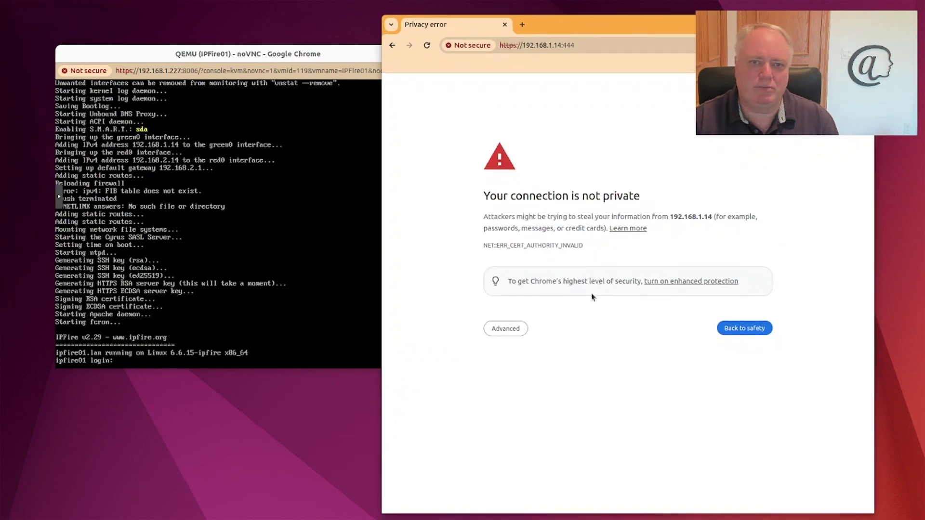
click(506, 329)
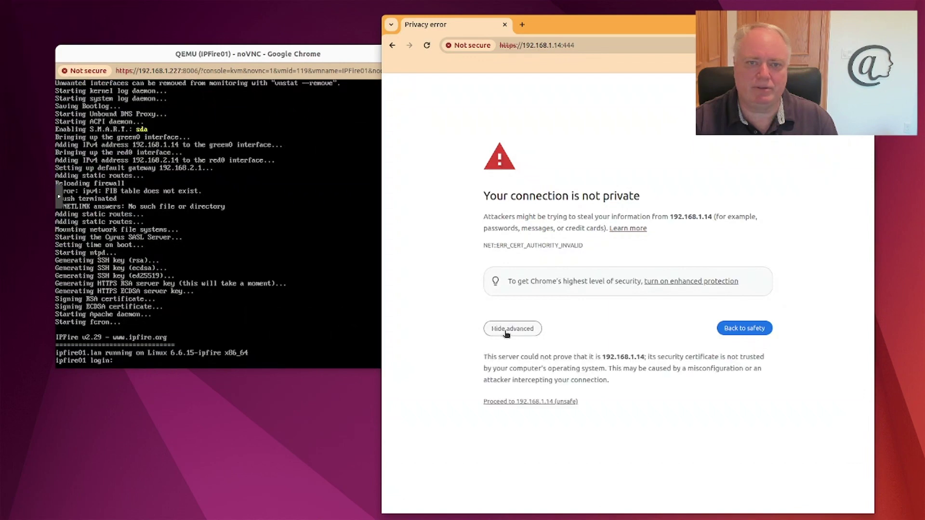
Step: Proceed to 192.168.1.14 despite the warning and sign in to the WebGUI as admin with the account password
click(518, 402)
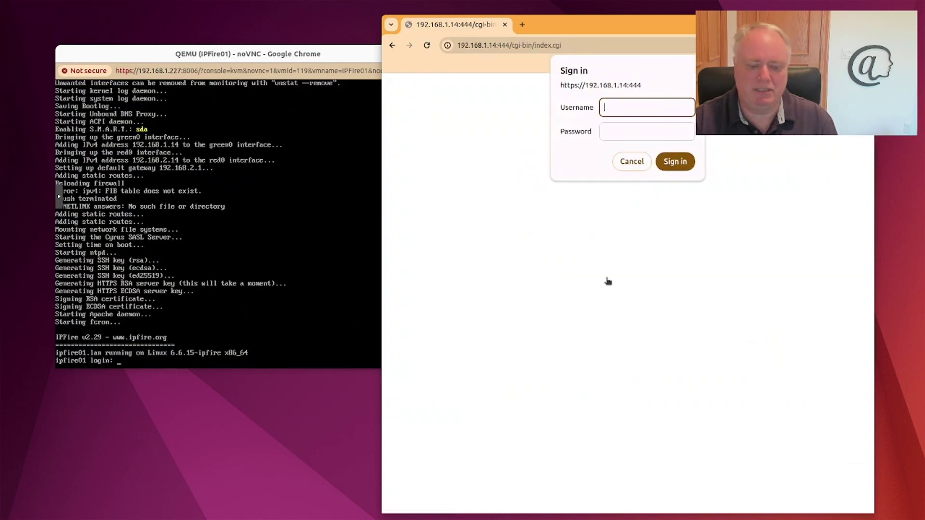
text(admin)
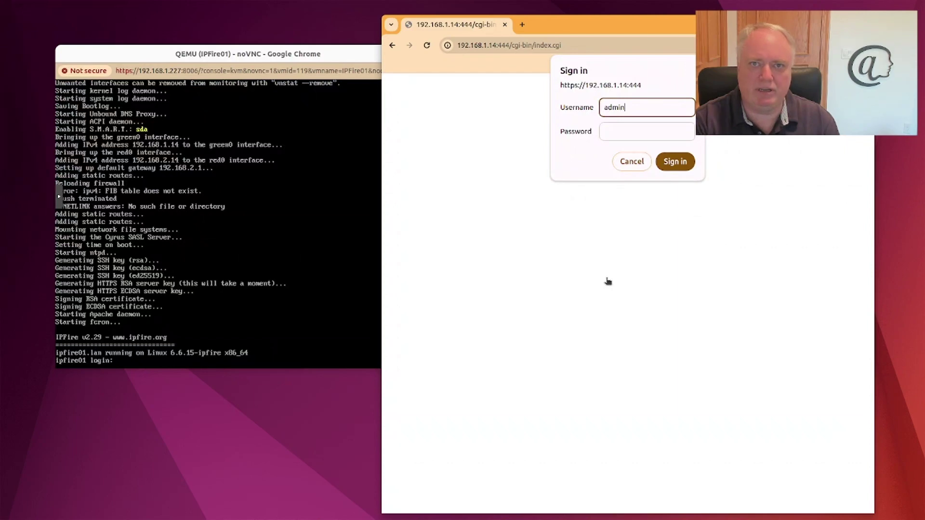
key(Tab)
text(*****)
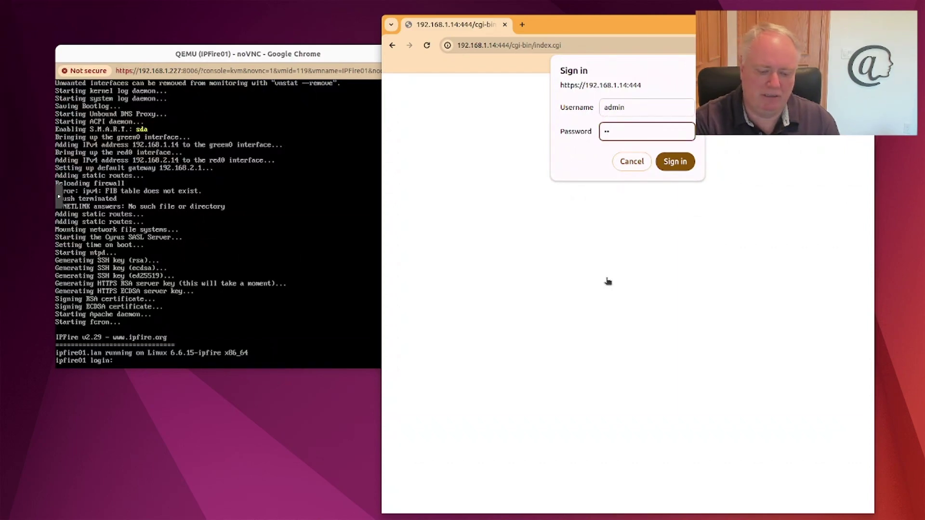
text(***)
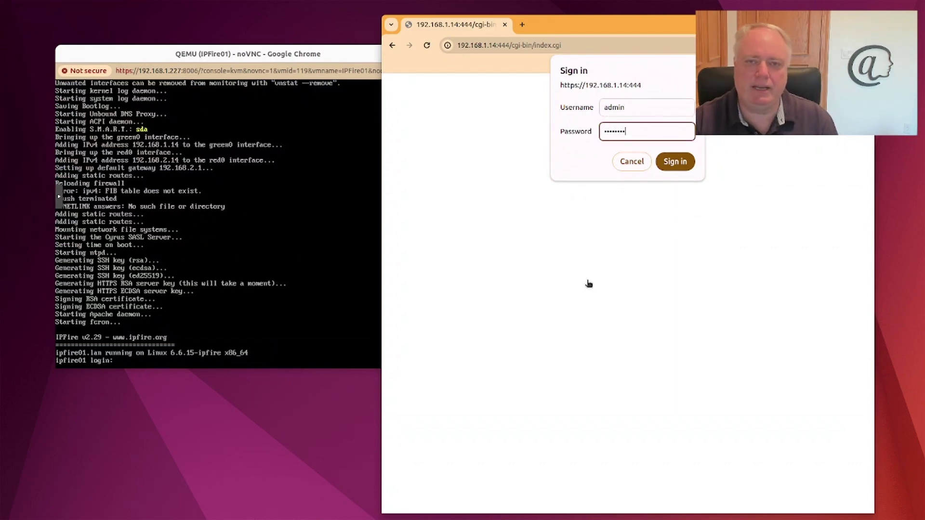
click(673, 164)
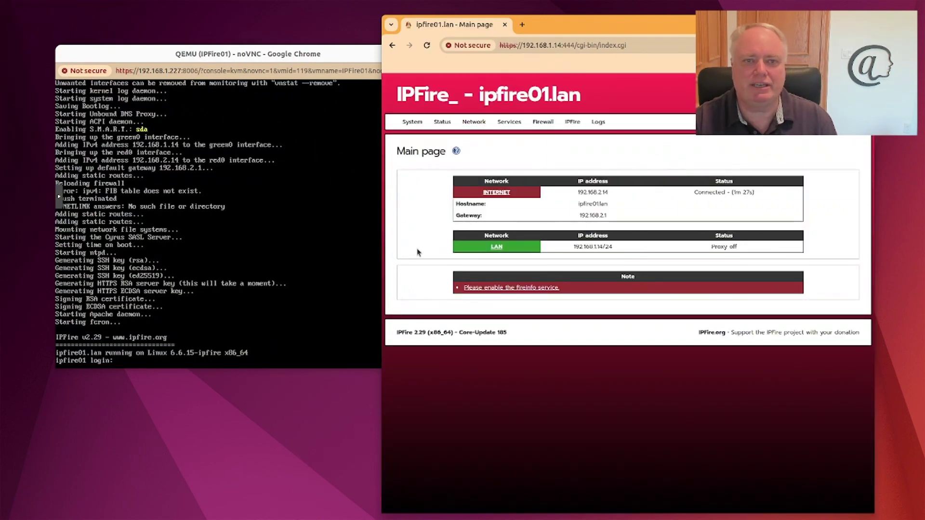
drag(380, 254, 328, 253)
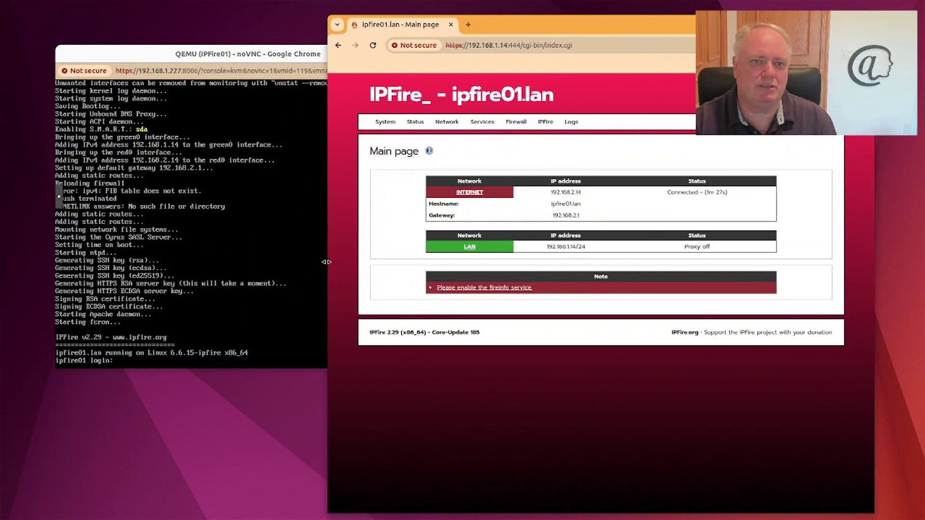
drag(620, 19, 442, 25)
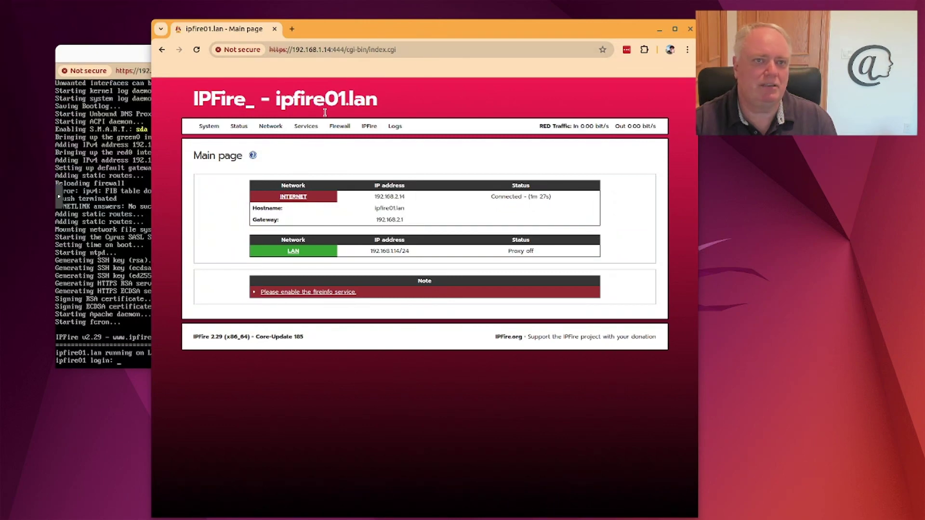
Step: On the SSH Access page, enable SSH, agent forwarding, TCP forwarding and public-key authentication, then save
mouse_move(213, 127)
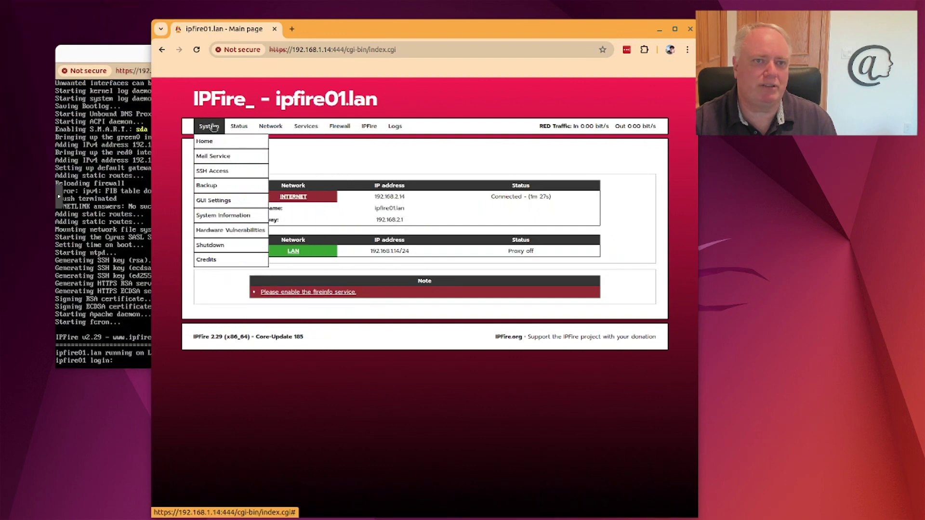
click(221, 175)
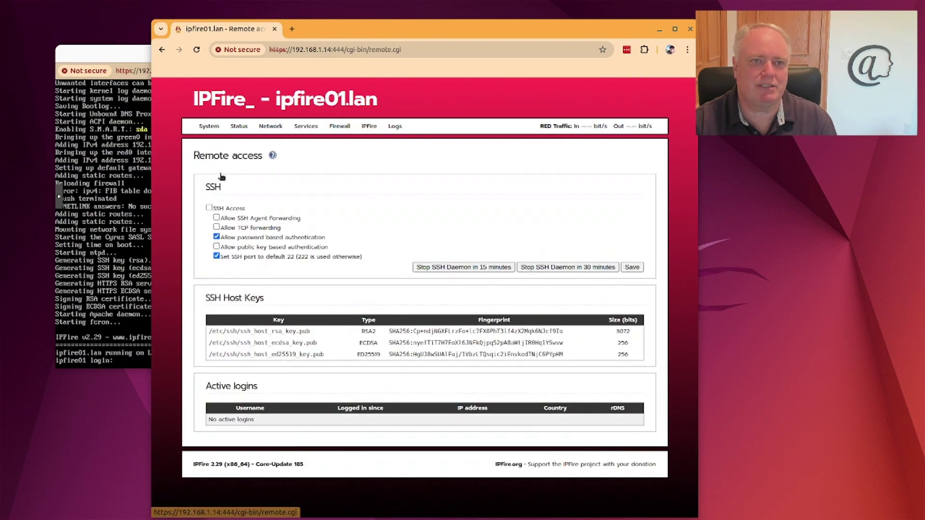
click(209, 208)
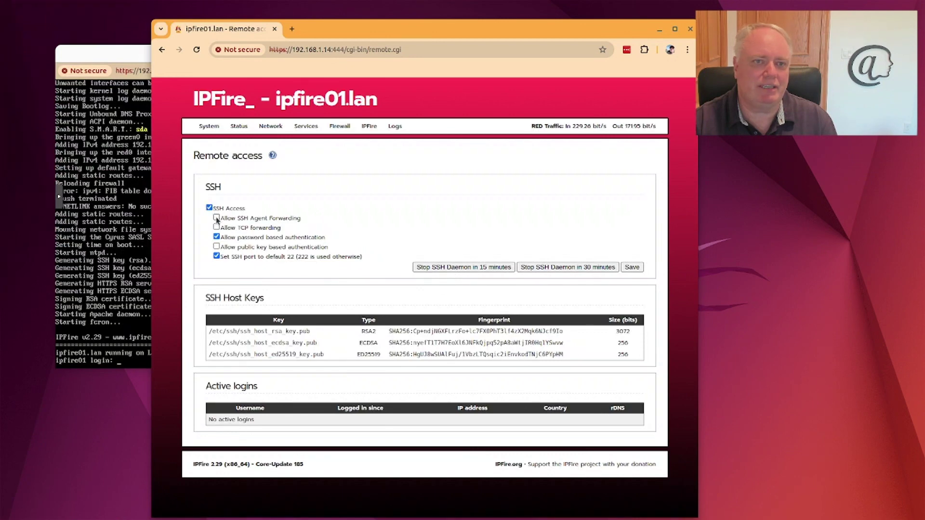
click(216, 218)
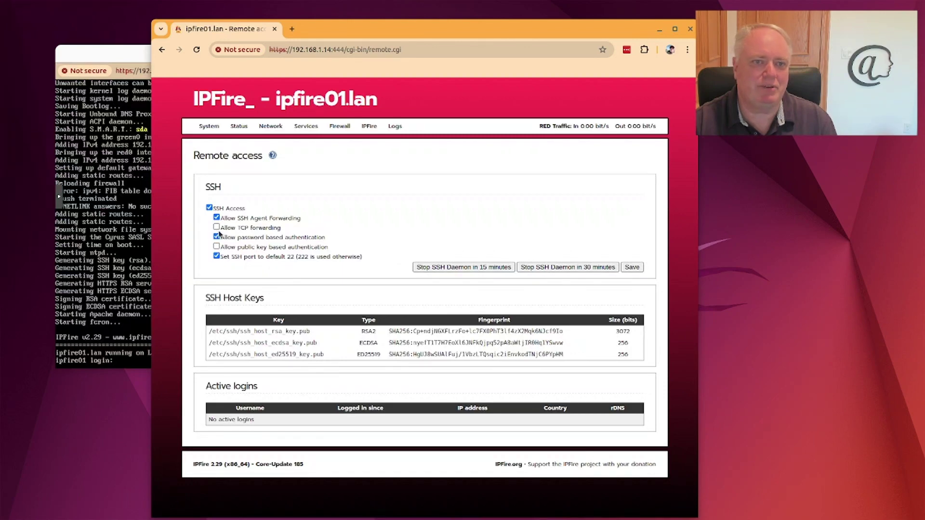
click(216, 227)
click(217, 247)
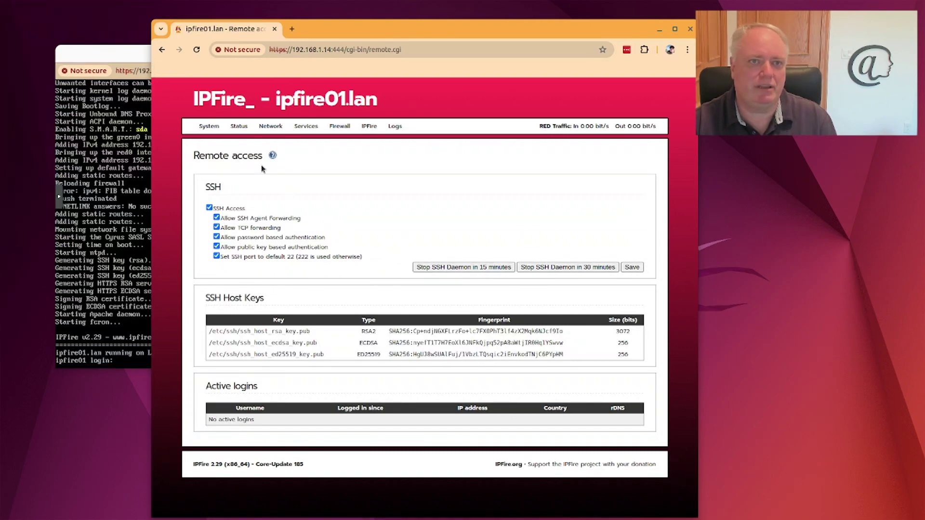
click(633, 268)
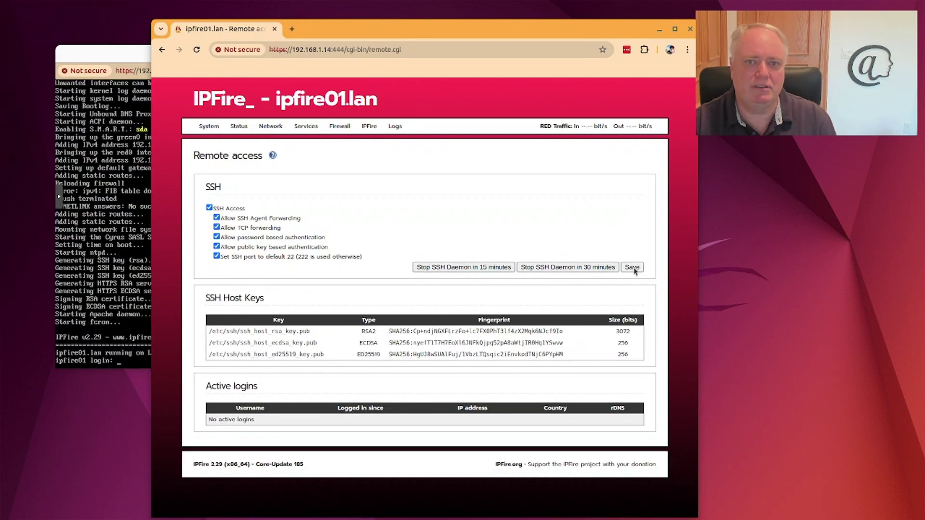
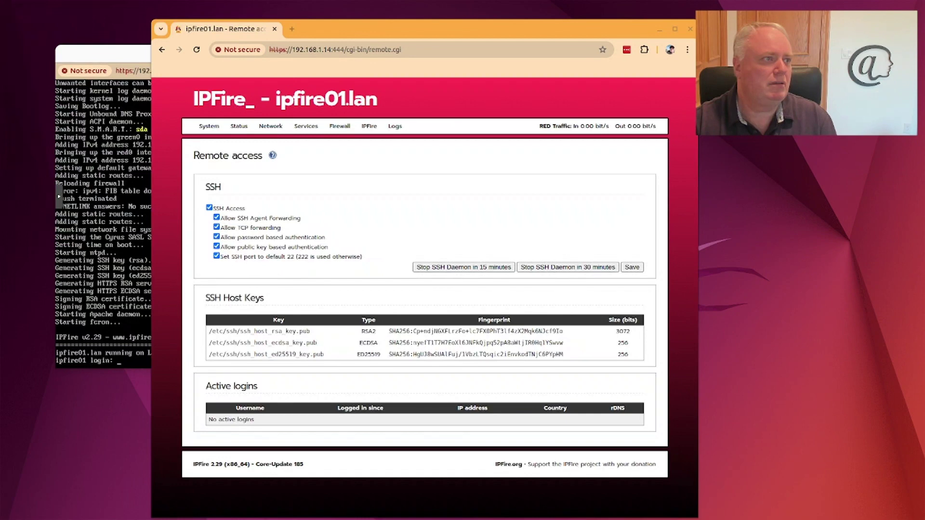
Step: SSH as root to 192.168.1.14 and accept its host key; the login fails with too many authentication failures
key(ctrl+alt+t)
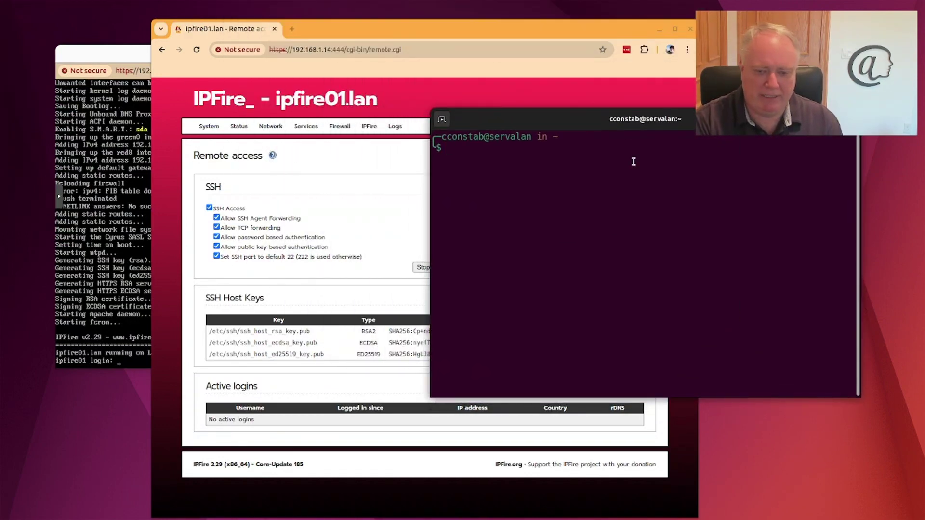
text(ssh roo)
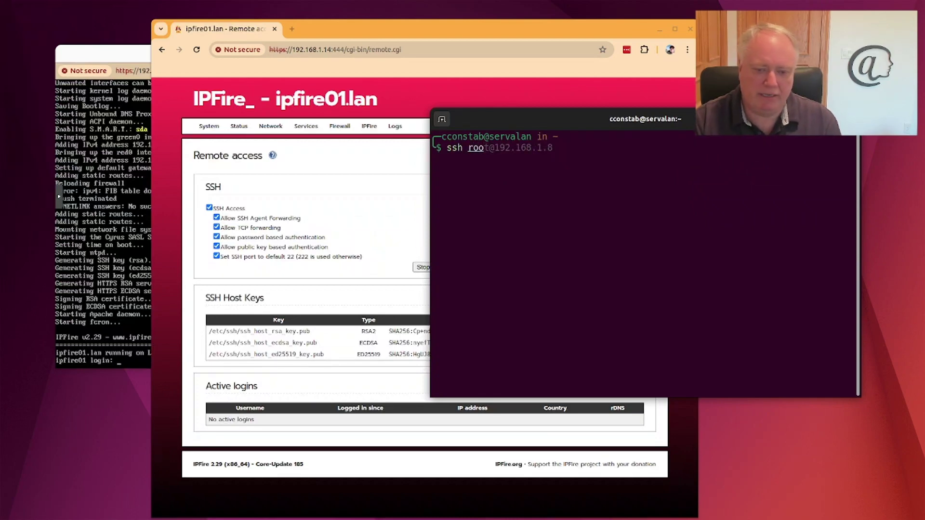
text(t)
key(Right)
key(BackSpace)
text(14)
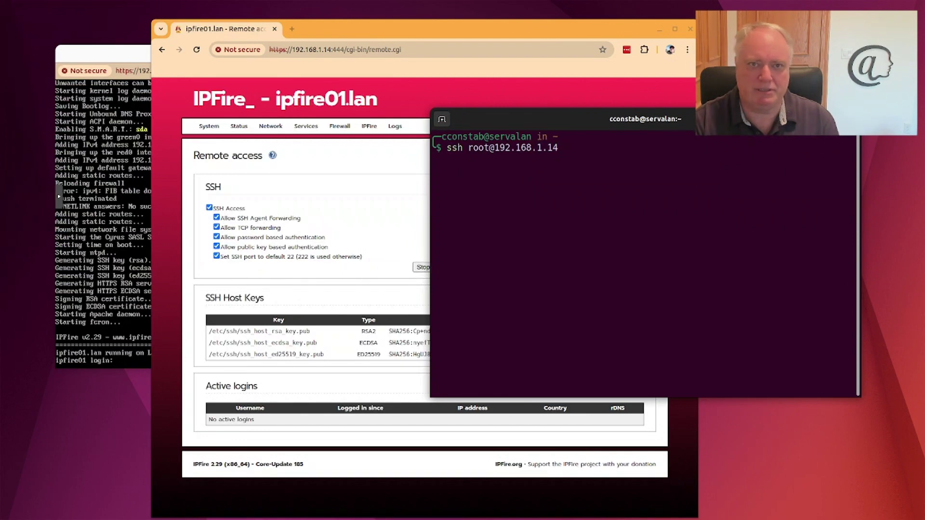
key(Return)
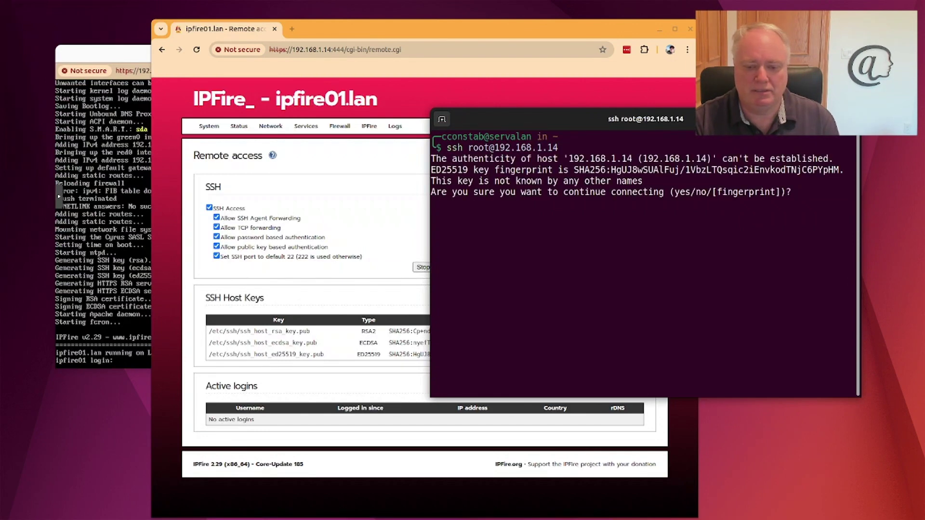
text(yes)
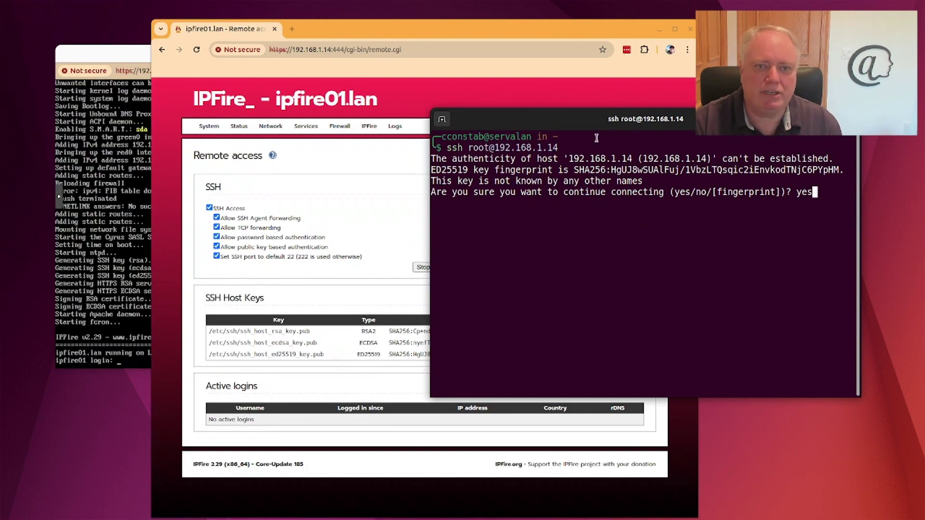
drag(567, 119, 421, 71)
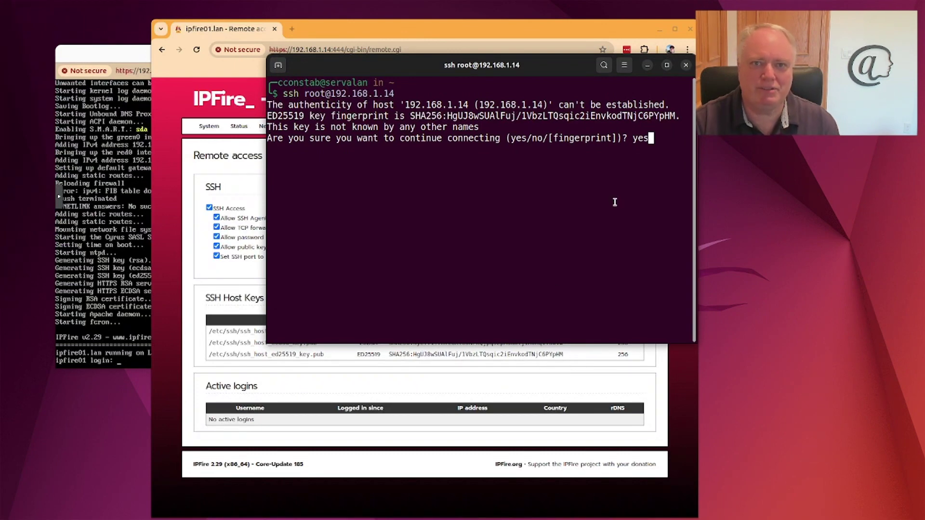
key(Return)
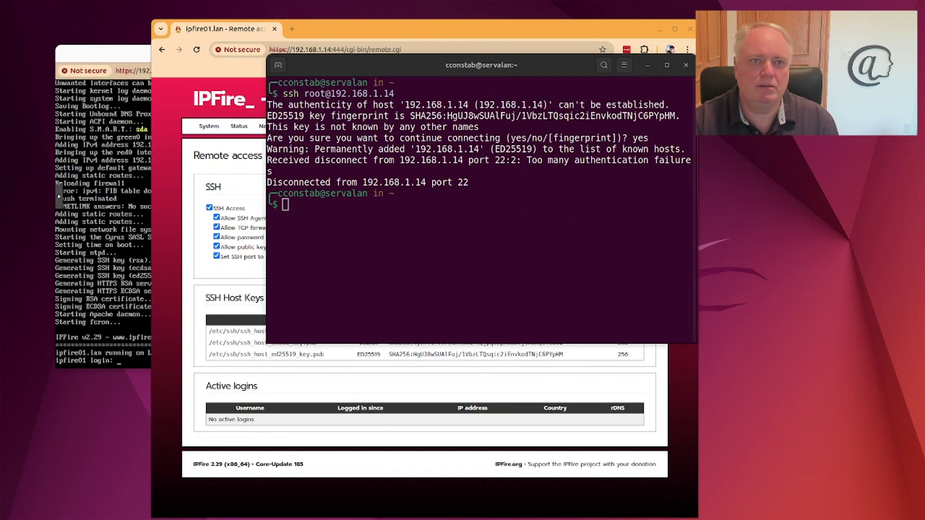
Step: Retry the root SSH login with -o PreferredAuthentications=password to reach the ipfire01 root shell, then return to the IPFire web page
click(399, 225)
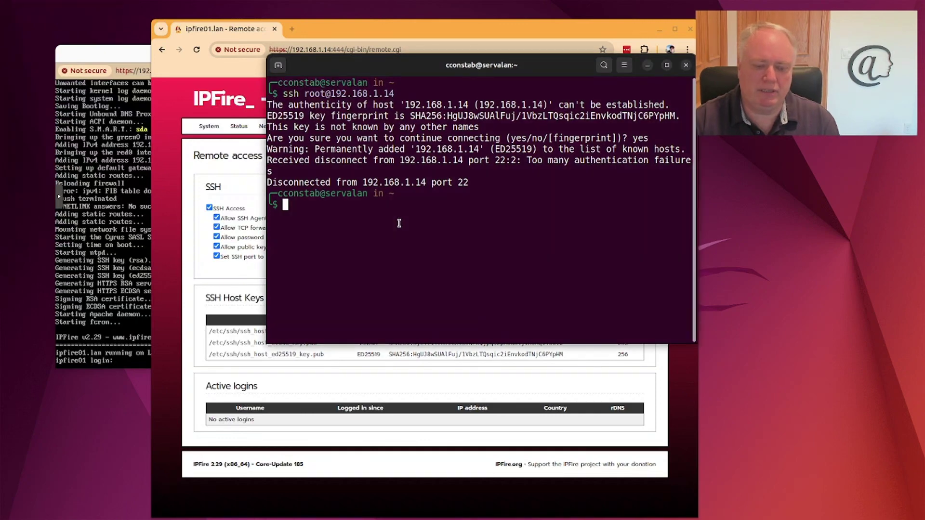
key(Up)
key(Left)
key(Left)
key(Left)
key(Left)
key(Left)
key(Left)
key(Left)
key(Left)
key(Left)
key(Left)
key(Left)
key(Left)
key(Left)
key(Left)
key(Left)
key(Left)
key(Left)
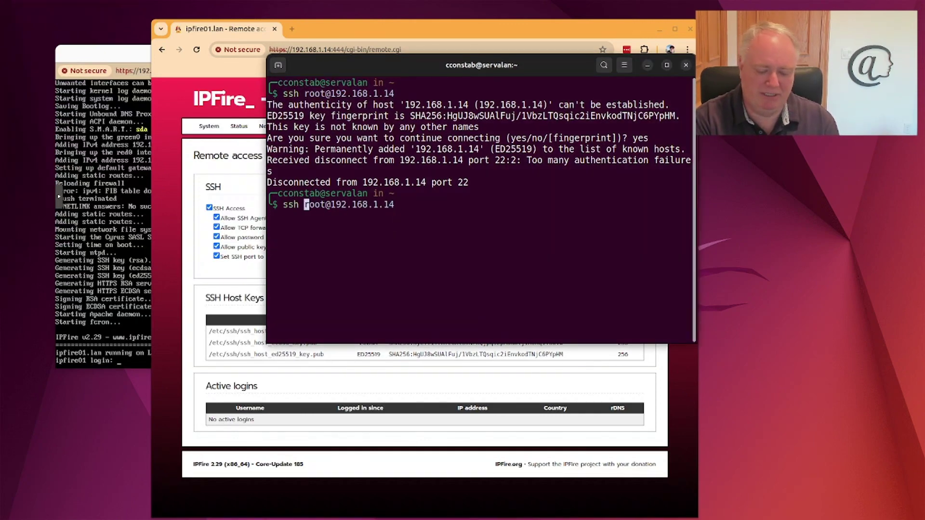
key(ctrl+shift+v)
key(Return)
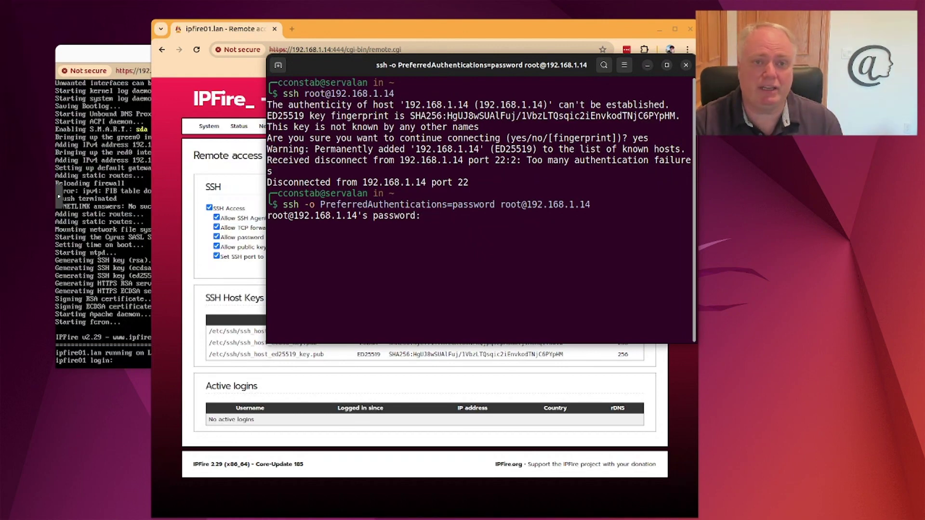
key(Return)
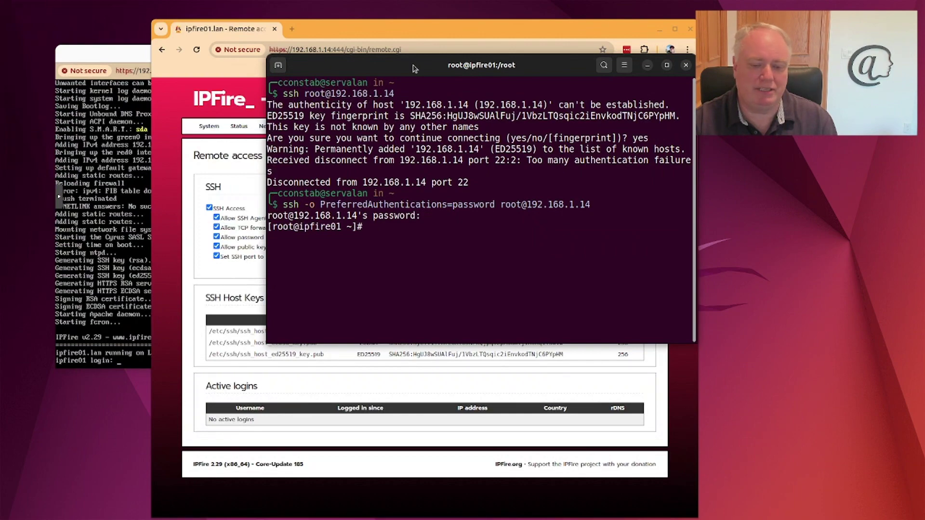
drag(413, 69, 606, 107)
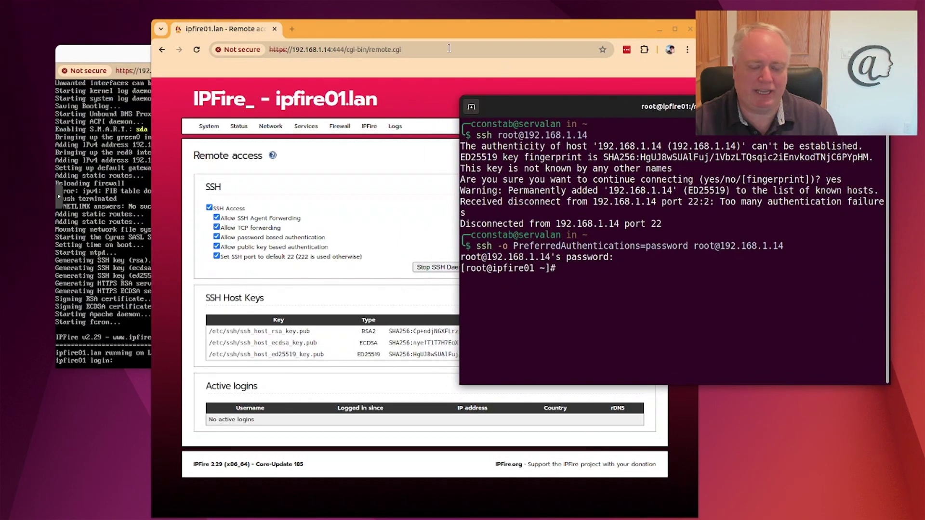
click(352, 28)
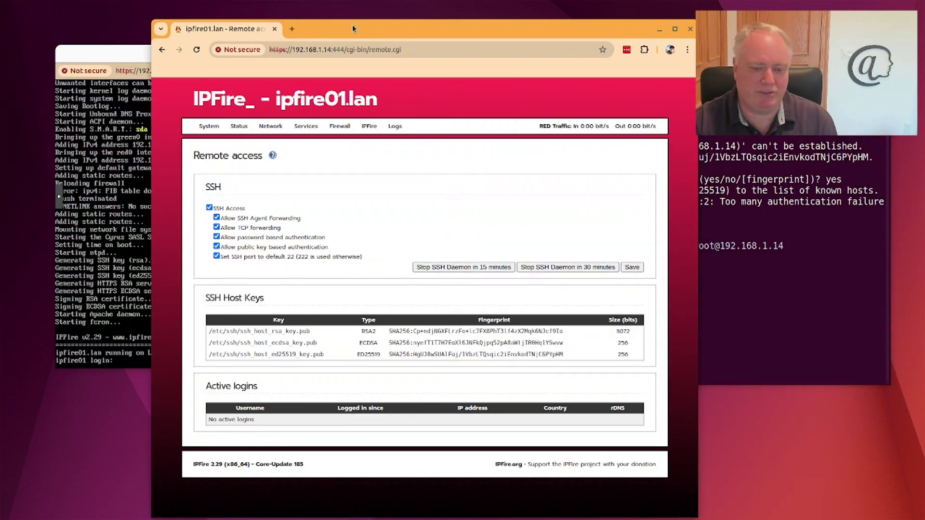
Step: Install the tmux-3.3a-11 add-on from Pakfire's Available Add-ons list, confirming its dependencies
mouse_move(369, 126)
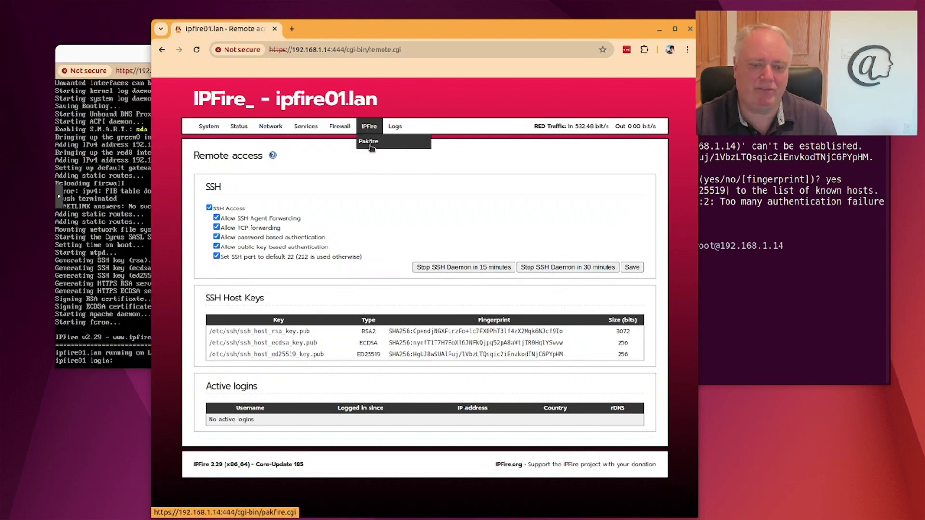
click(370, 142)
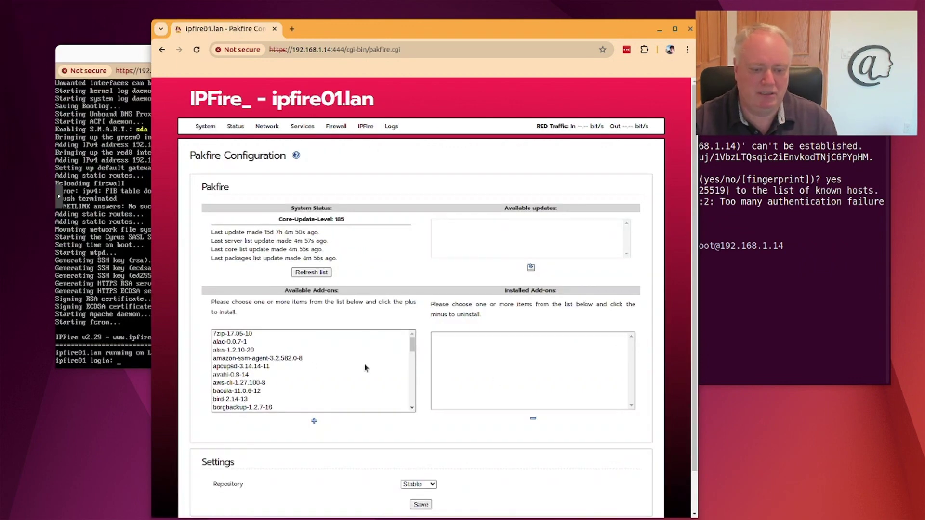
drag(411, 351, 416, 401)
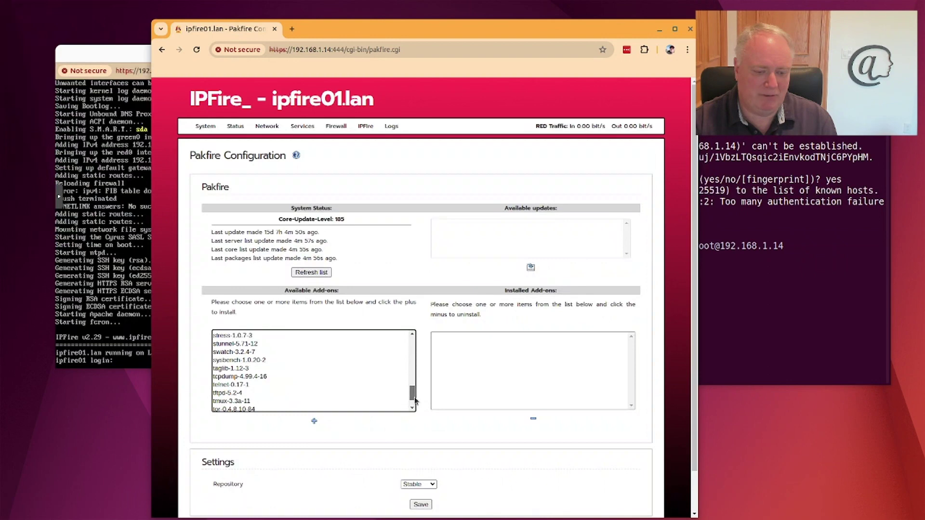
click(230, 402)
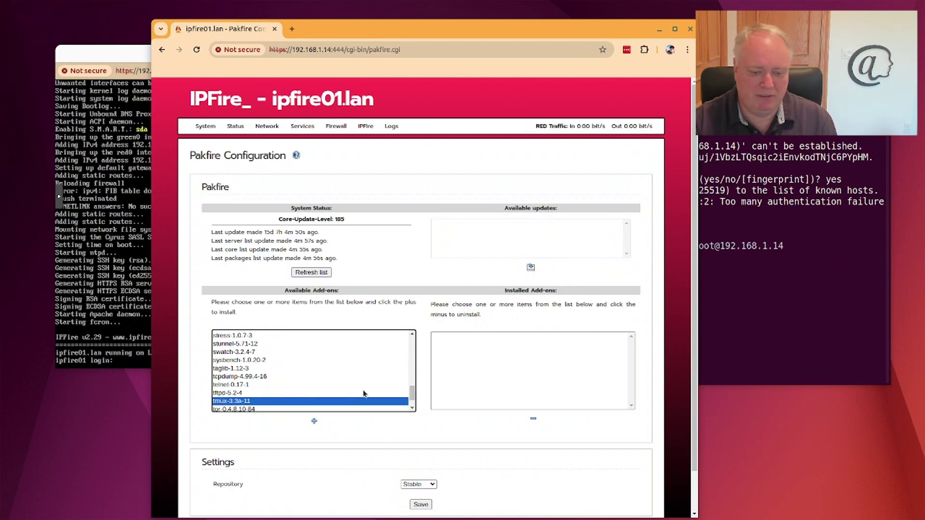
scroll(467, 441, down, 1)
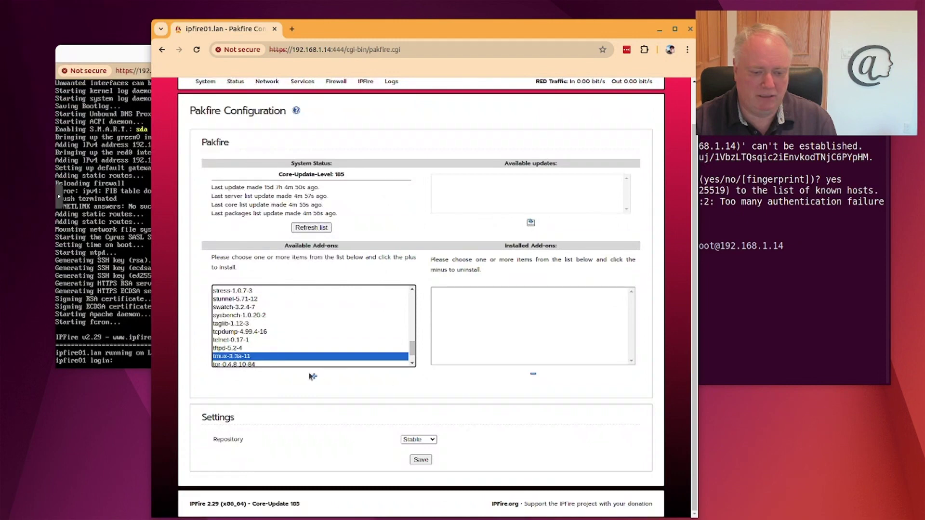
click(308, 375)
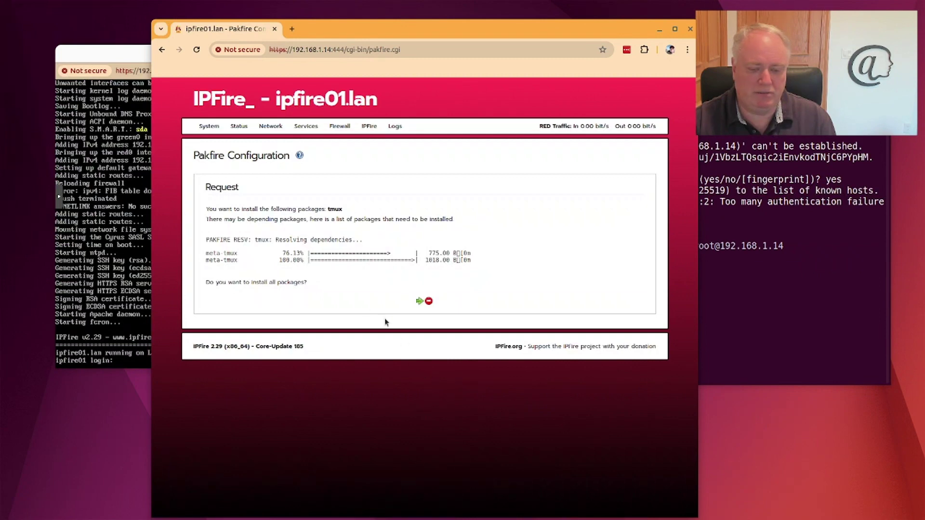
click(419, 302)
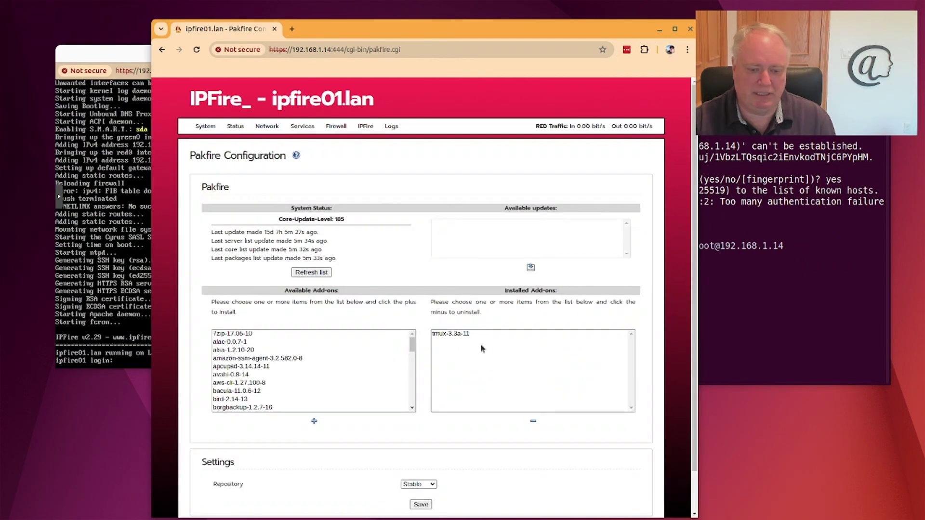
click(754, 305)
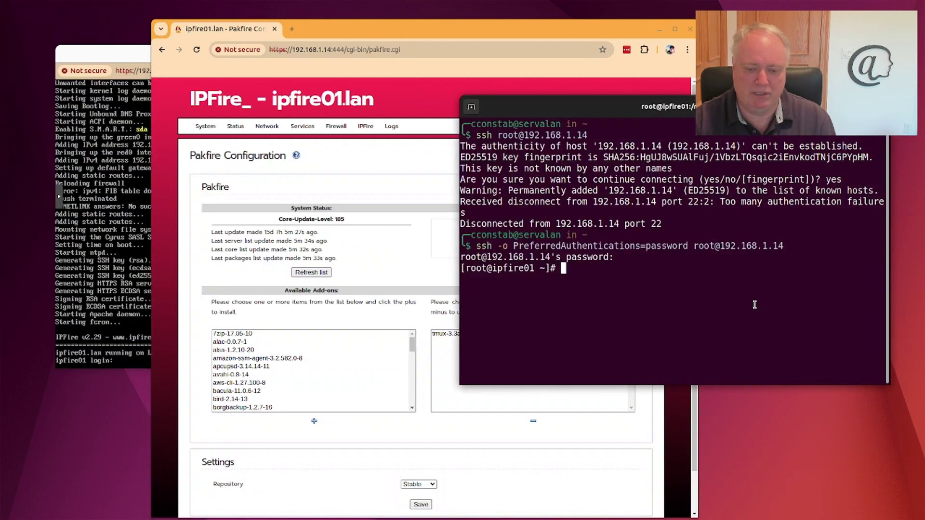
Step: Start tmux on ipfire01, detach from session 0 with Ctrl+B D, and enlarge the terminal window
text(tmux)
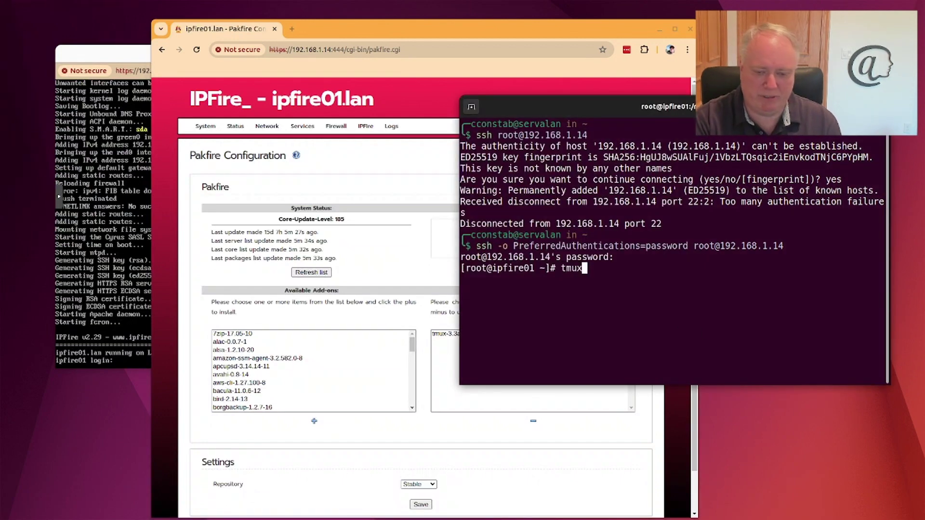
key(Return)
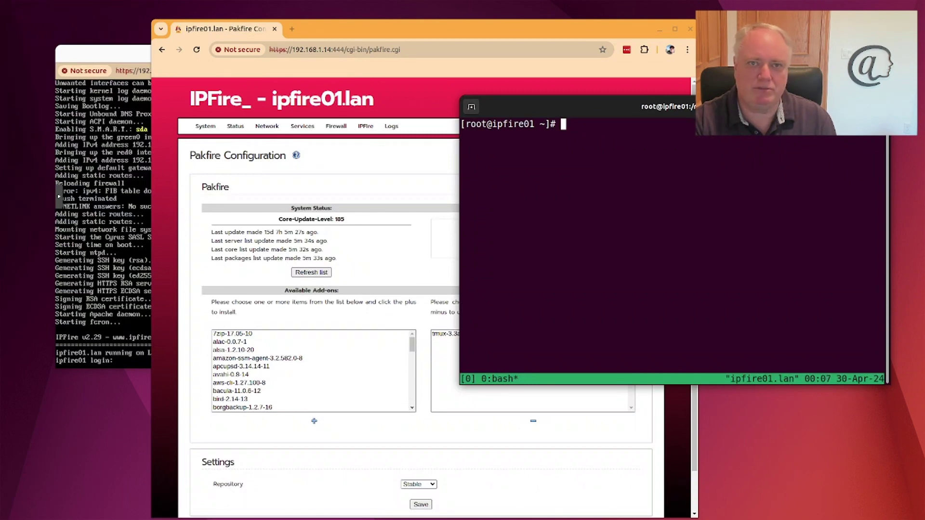
key(ctrl+b)
key(d)
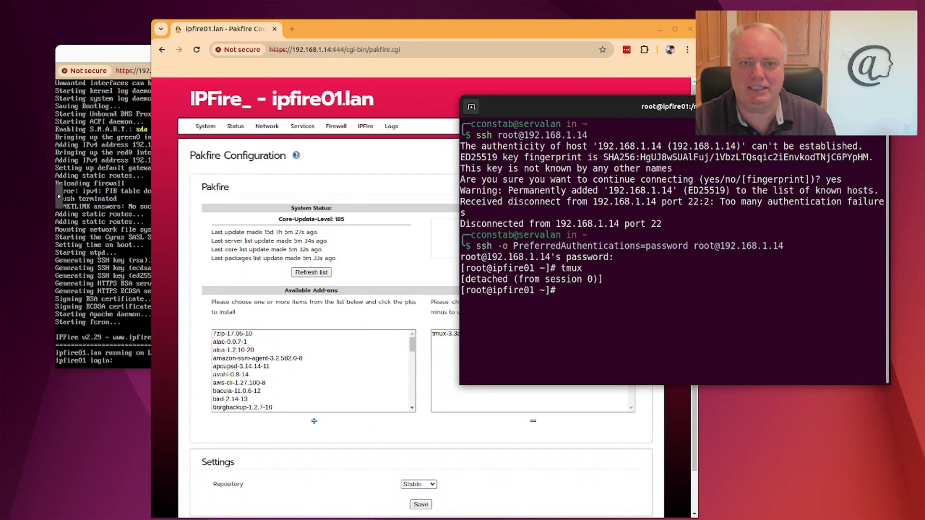
key(Return)
key(Return)
key(Return)
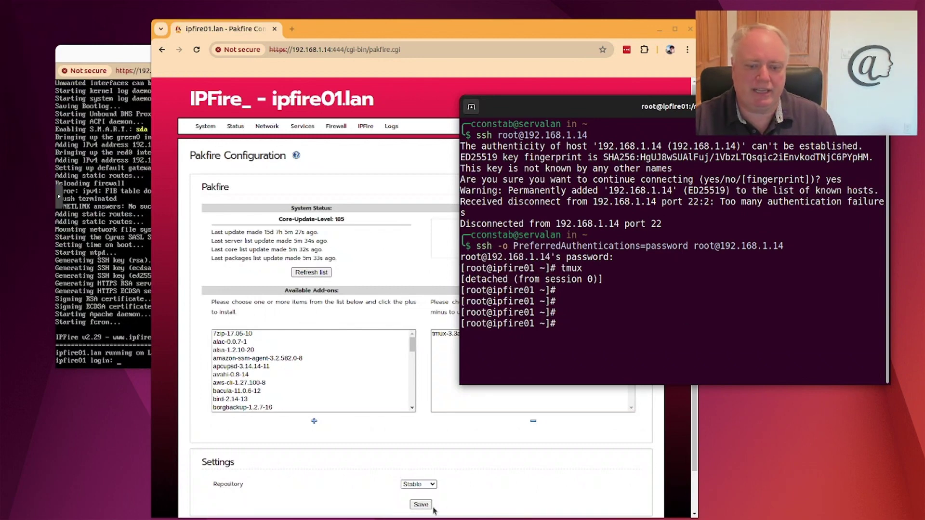
drag(458, 386, 333, 455)
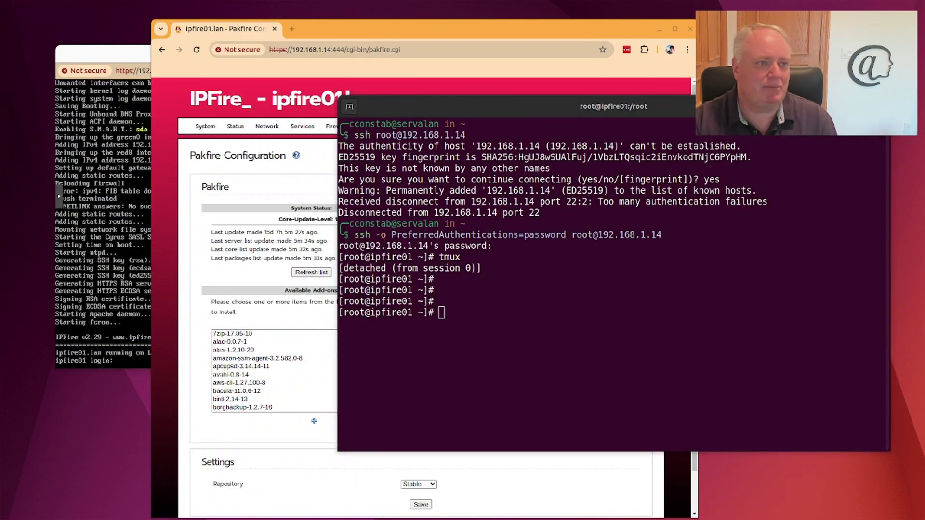
Step: Create the atsign user and group with useradd -d /home/atsign -m -U atsign
right_click(535, 370)
click(578, 404)
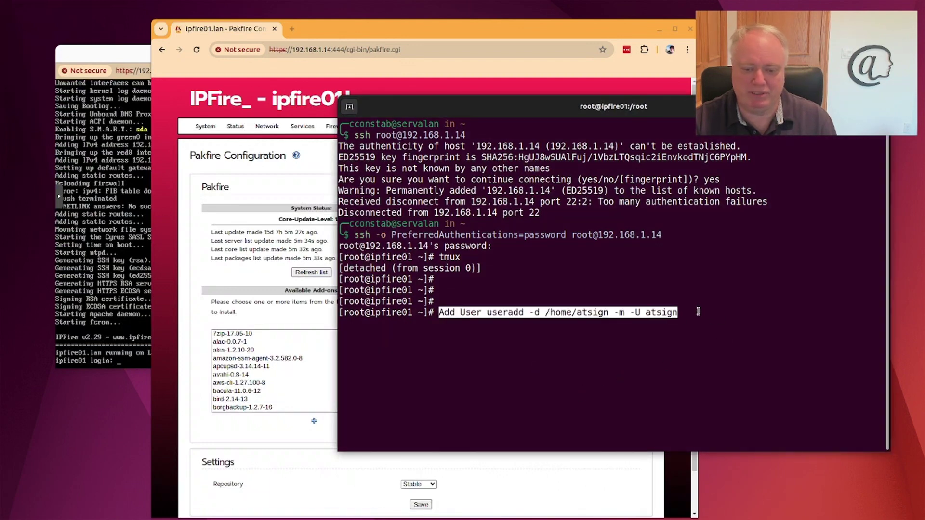
key(End)
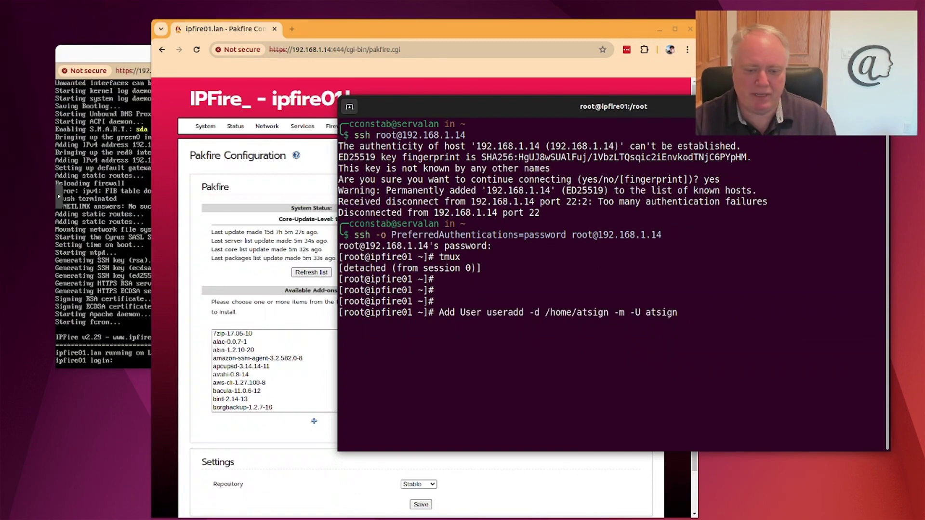
key(Left)
key(Left)
key(Left)
key(Left)
key(Left)
key(Left)
key(Left)
key(Left)
key(Left)
key(Left)
key(Left)
key(Left)
key(Left)
key(Left)
key(Left)
key(Left)
key(Left)
key(Left)
key(Left)
key(Left)
key(Left)
key(Left)
key(Left)
key(Left)
key(Left)
key(Left)
key(Left)
key(Left)
key(Left)
key(Left)
key(Left)
key(Left)
key(Left)
key(Left)
key(Left)
key(Left)
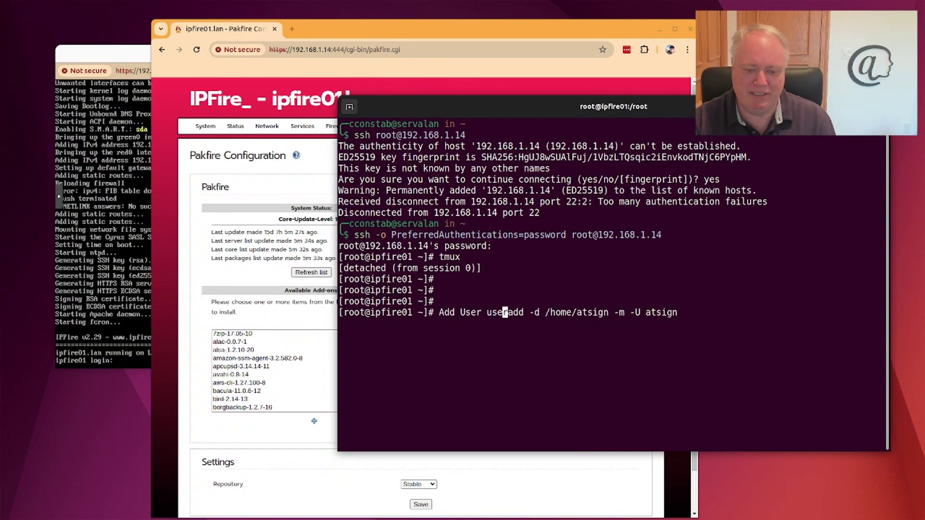
key(BackSpace)
key(BackSpace)
key(BackSpace)
key(BackSpace)
key(BackSpace)
key(BackSpace)
key(BackSpace)
key(BackSpace)
key(BackSpace)
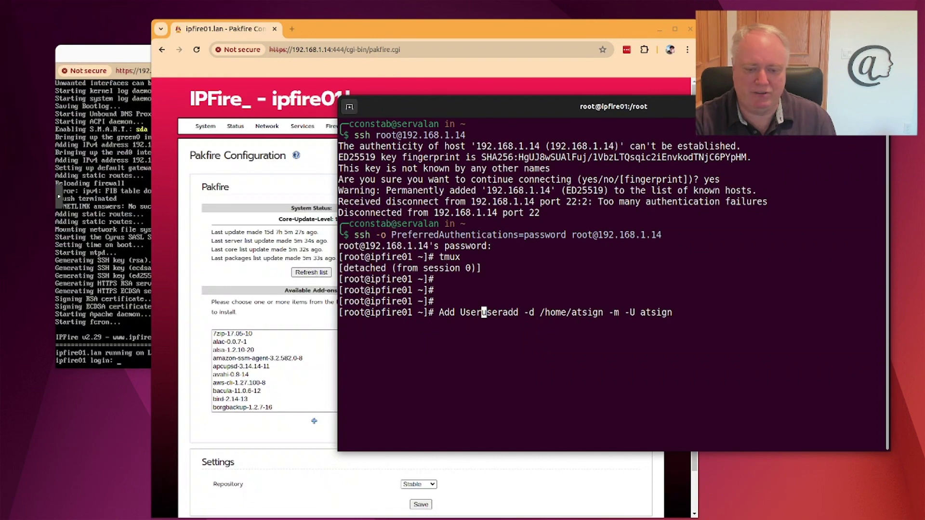
key(Right)
key(Right)
key(Right)
key(Right)
key(Right)
key(Right)
key(Right)
key(Right)
key(Right)
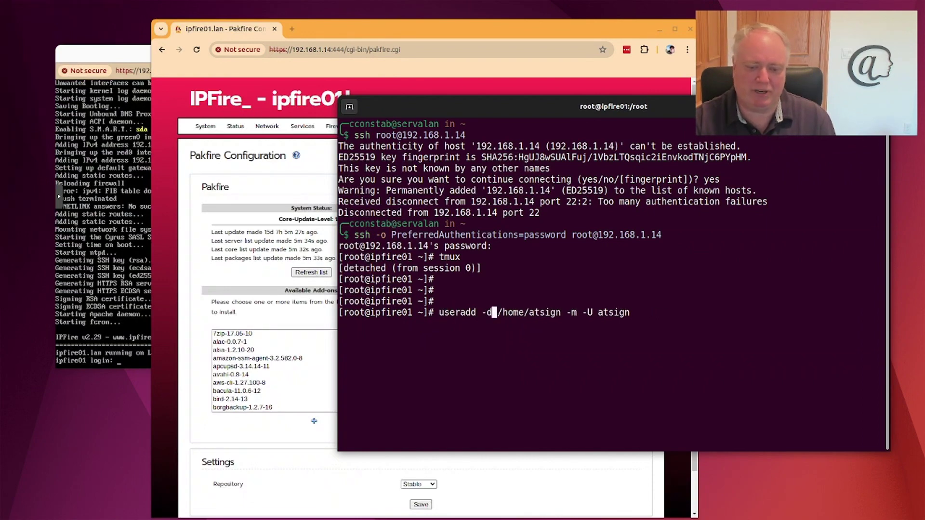
key(Right)
key(Right)
key(Right)
key(Right)
key(Right)
key(Right)
key(Right)
key(Right)
key(Right)
key(Right)
key(Right)
key(Right)
key(Right)
key(Right)
key(Right)
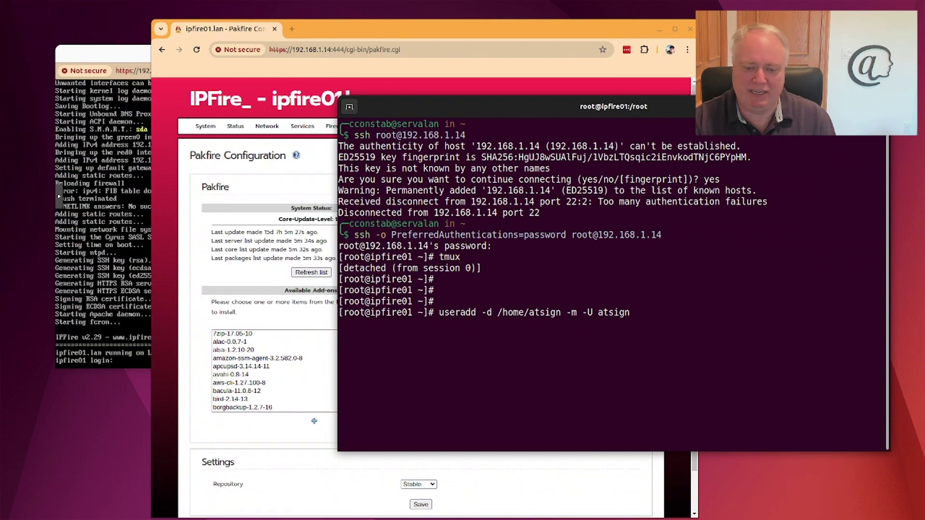
key(Right)
key(Right)
key(Right)
key(Right)
key(Right)
key(Right)
key(Right)
key(Right)
key(Right)
key(Right)
key(Right)
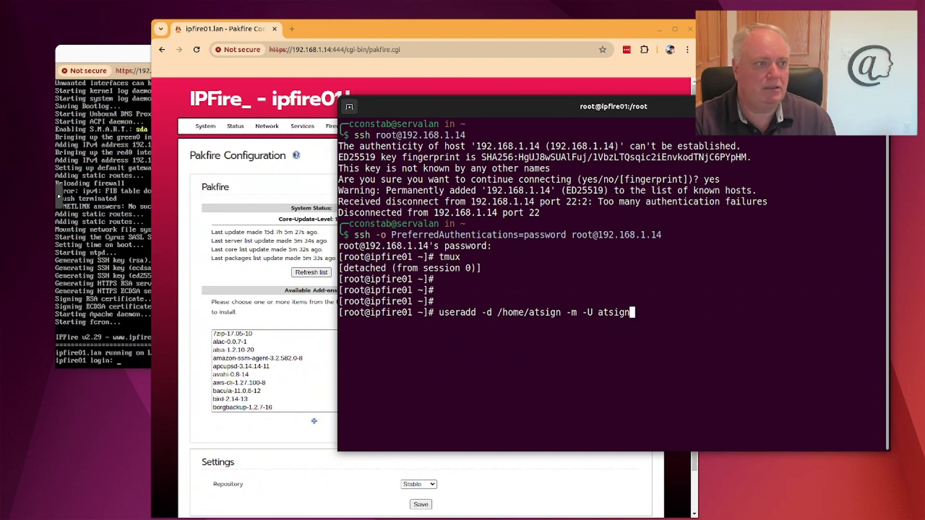
key(Return)
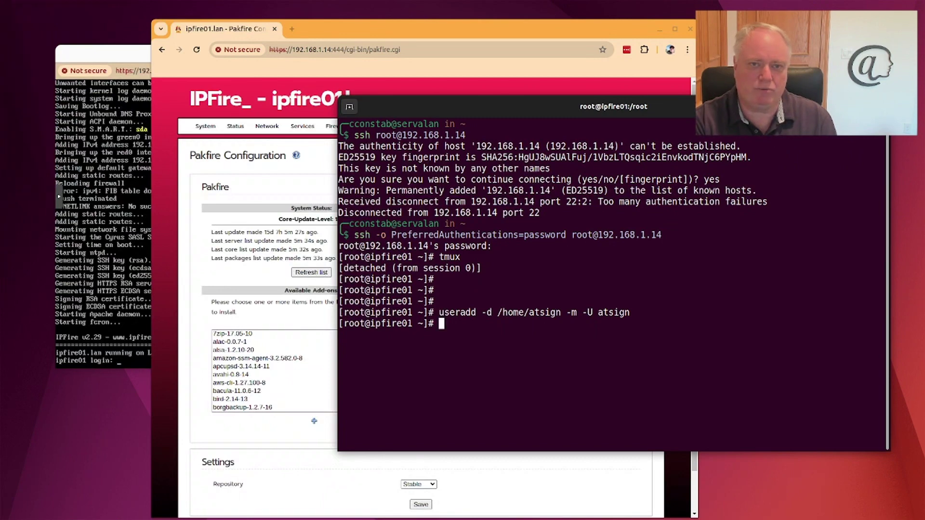
Step: Confirm the atsign group exists with grep atsign /etc/group
text(gr)
key(BackSpace)
key(BackSpace)
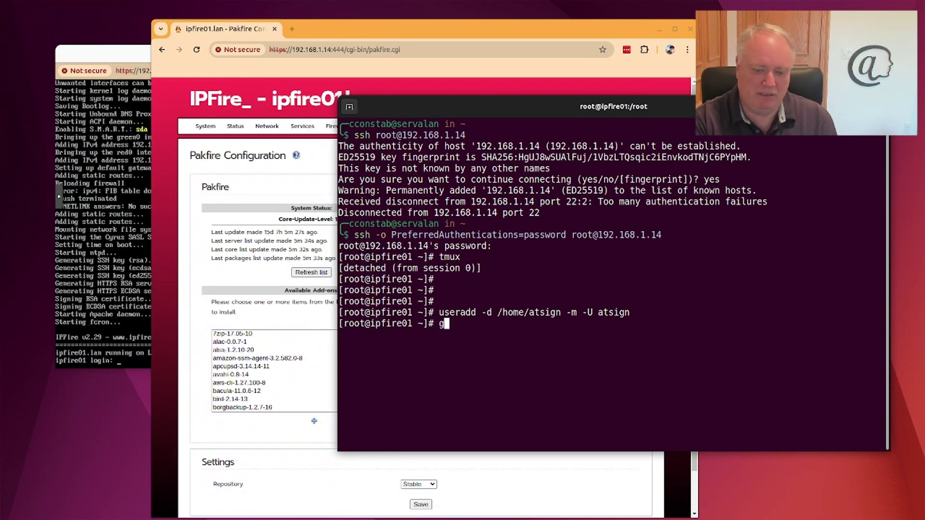
text(grep ccons)
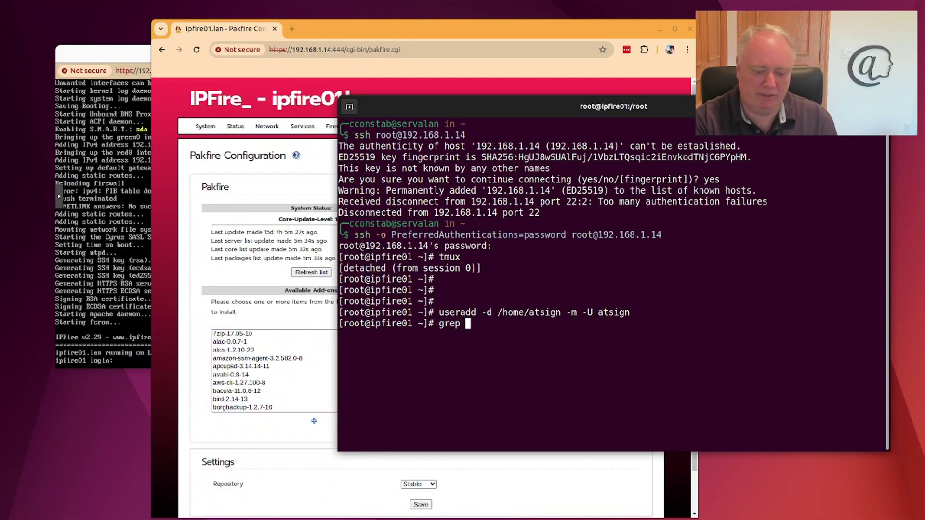
key(BackSpace)
key(BackSpace)
key(BackSpace)
key(BackSpace)
key(BackSpace)
text(a)
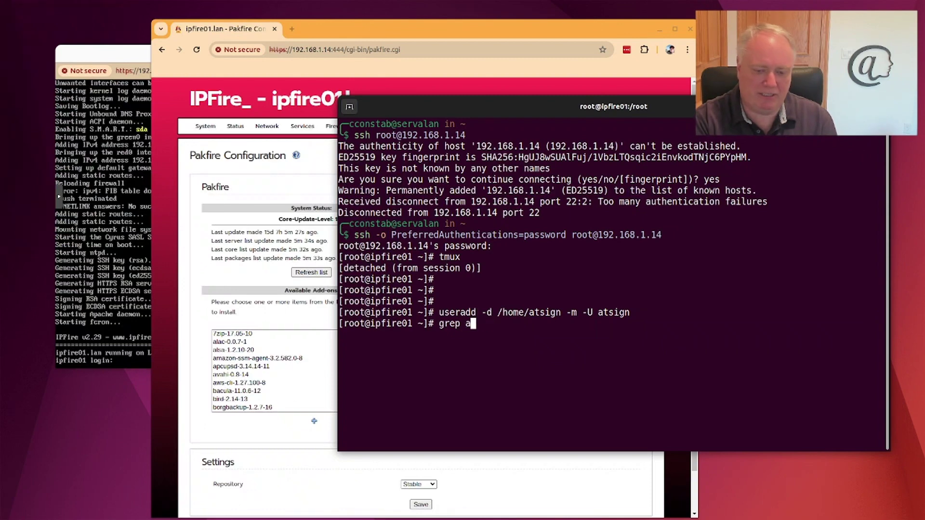
text(tsign)
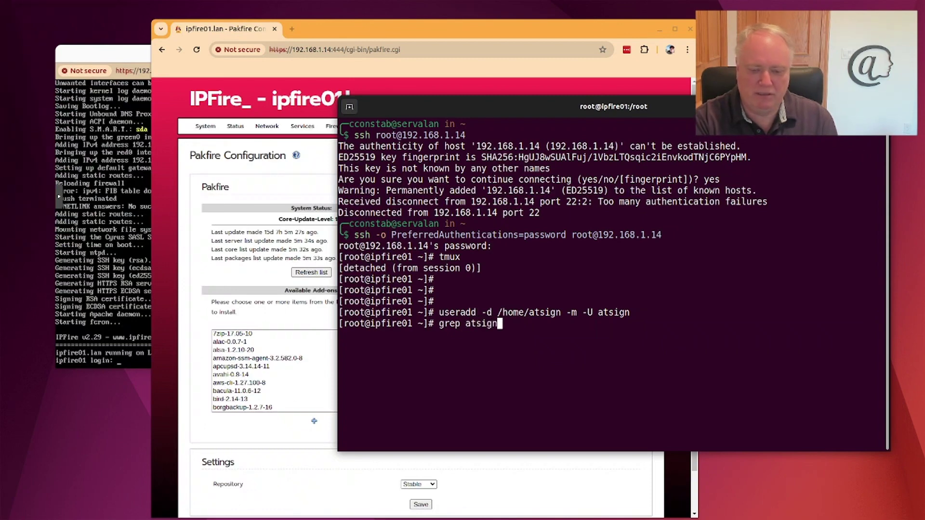
text( /etc/)
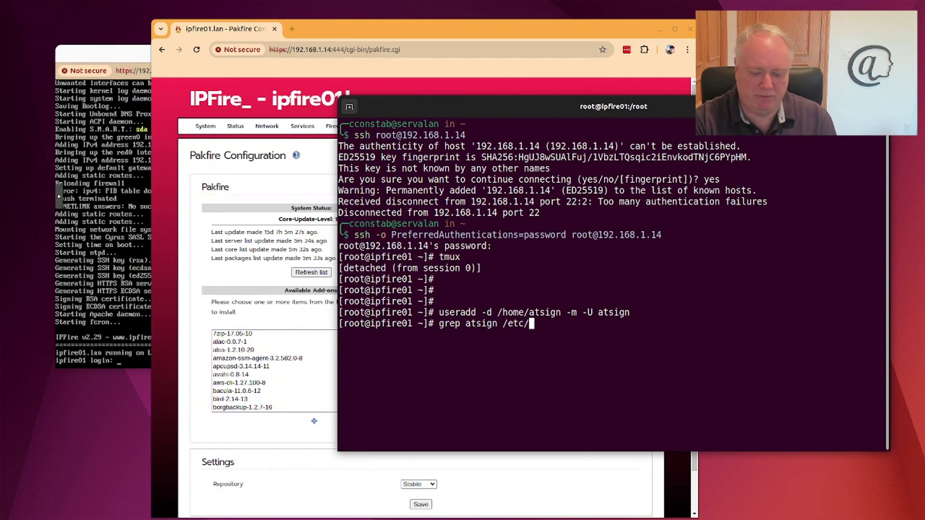
text(group)
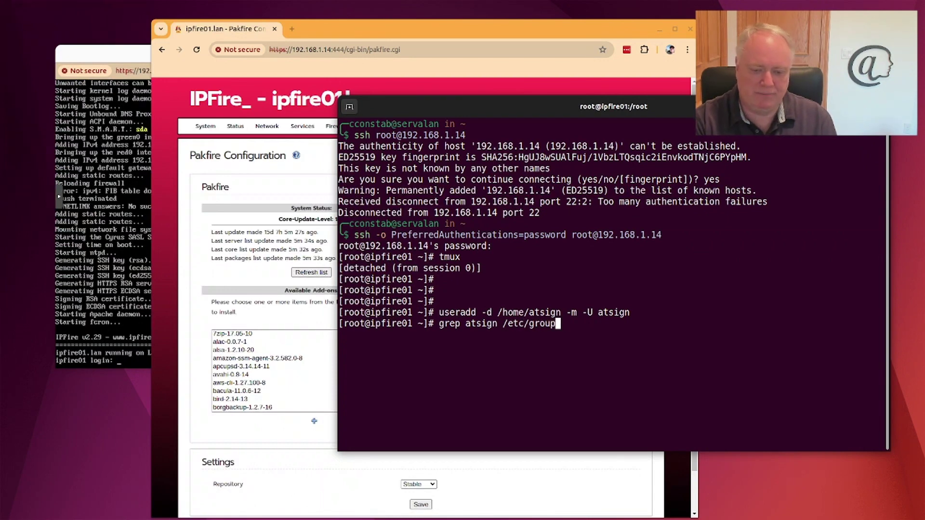
text(s)
key(Return)
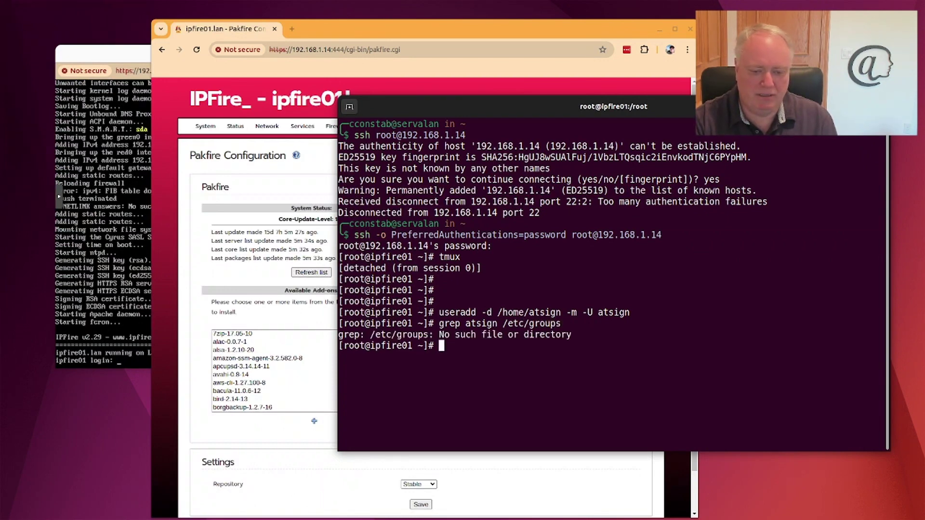
key(Up)
key(BackSpace)
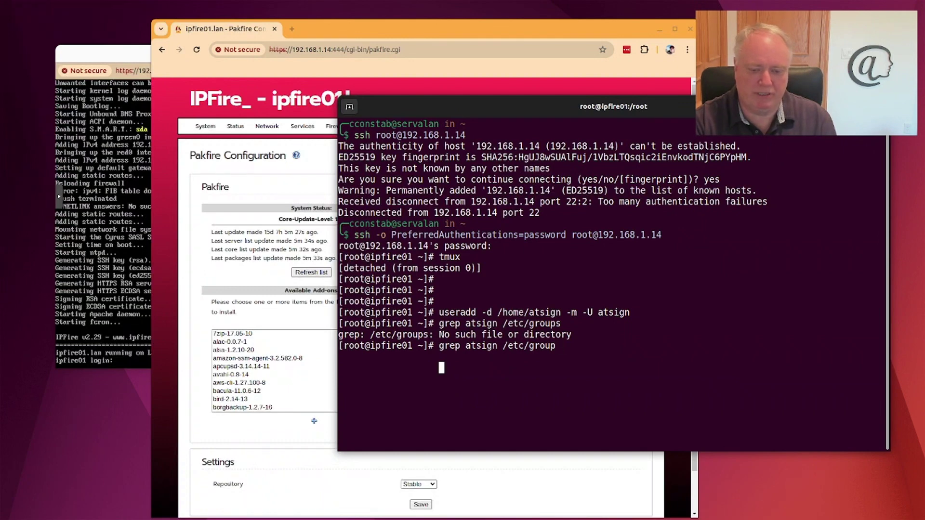
key(Return)
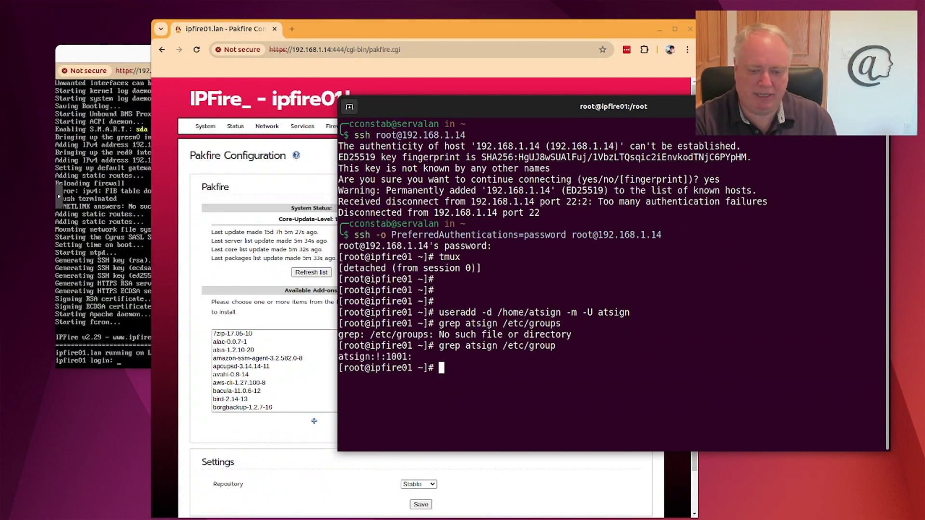
Step: Switch to atsign with su - atsign and check its empty home using pwd and ls -al
text(su -)
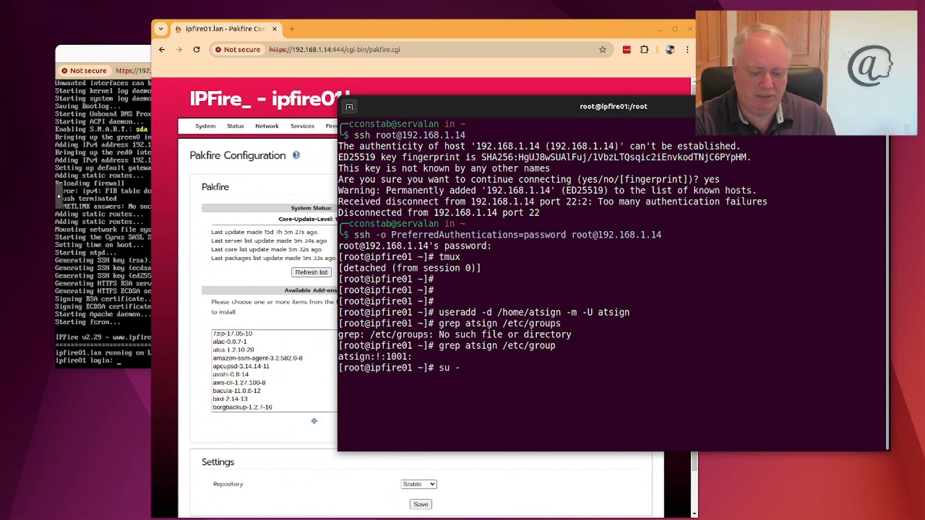
text( atsign)
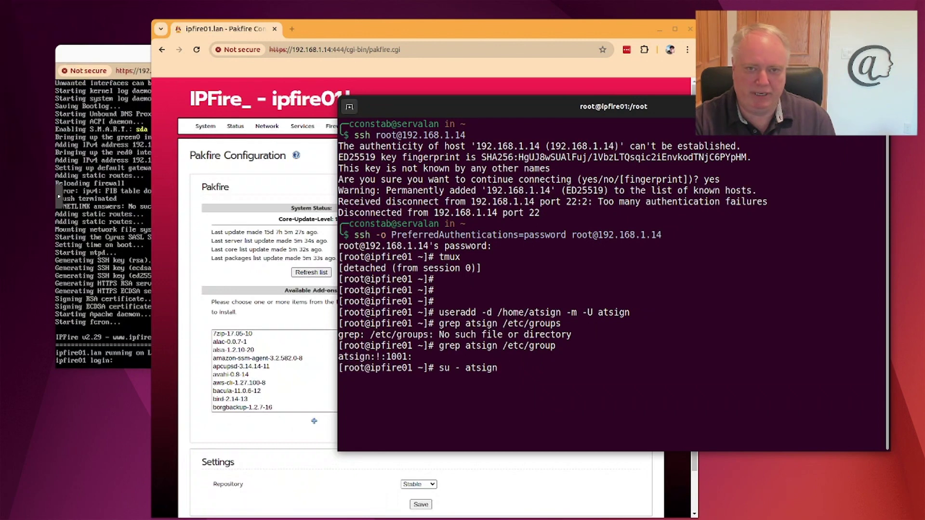
key(Return)
key(Return)
key(Return)
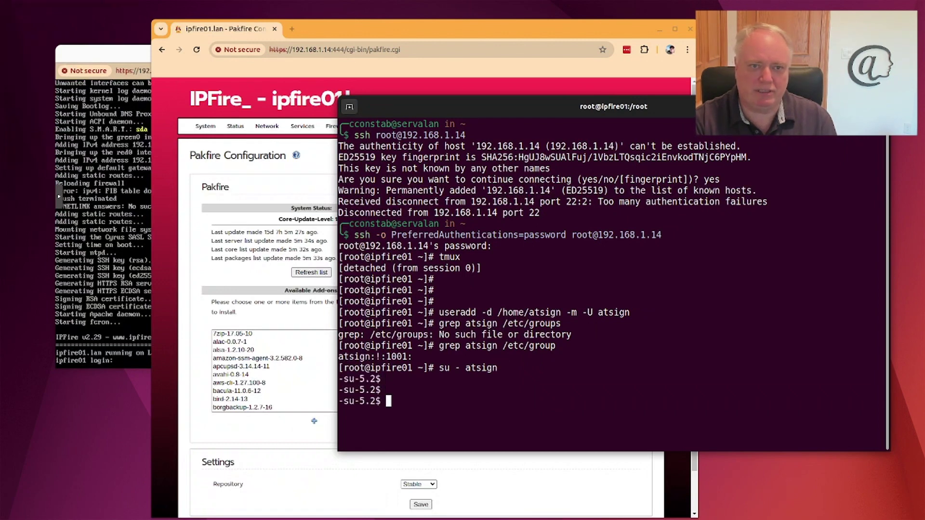
text(pwd)
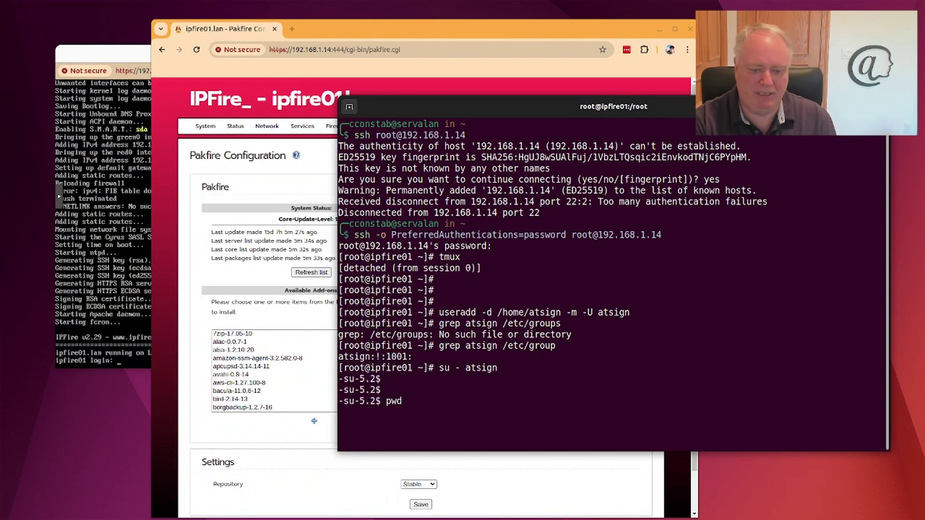
key(Return)
text(ls -al)
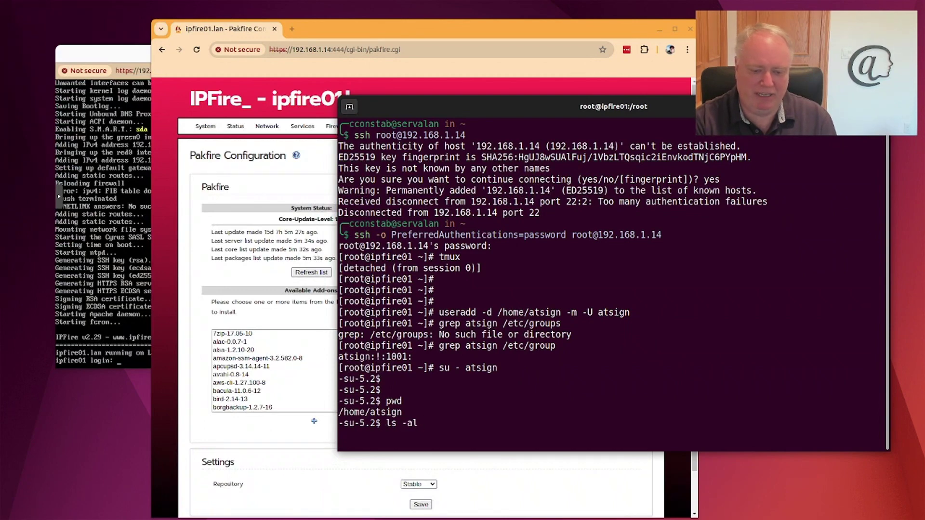
key(Return)
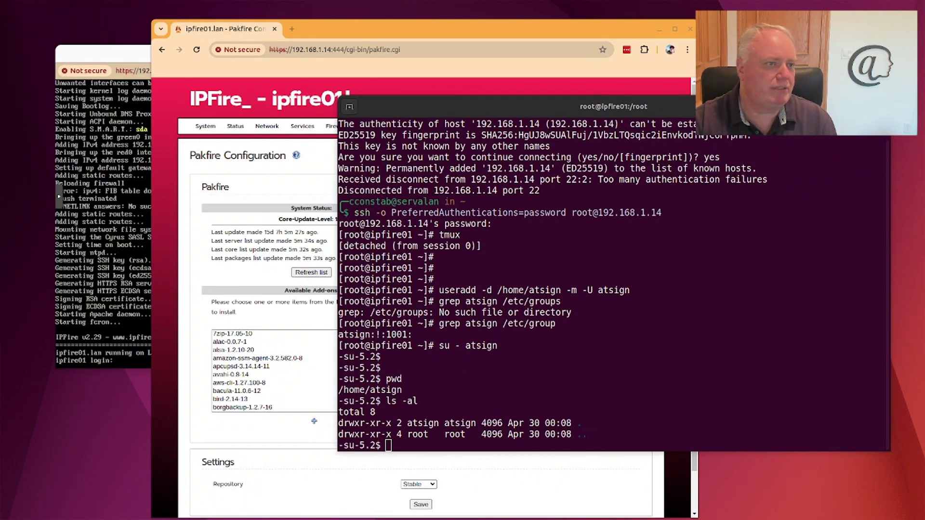
click(510, 374)
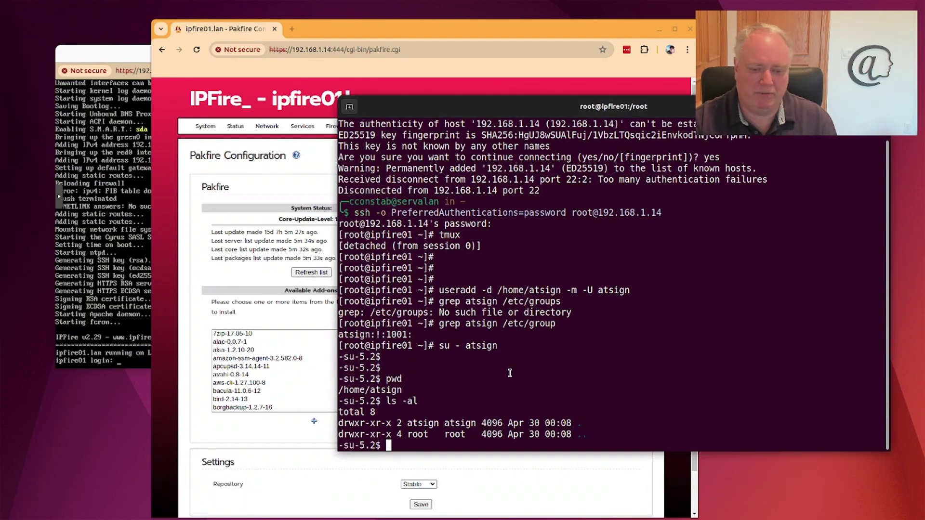
Step: Create the ~/.atsign/keys and ~/.ssh directories and list the home directory to confirm them
right_click(523, 376)
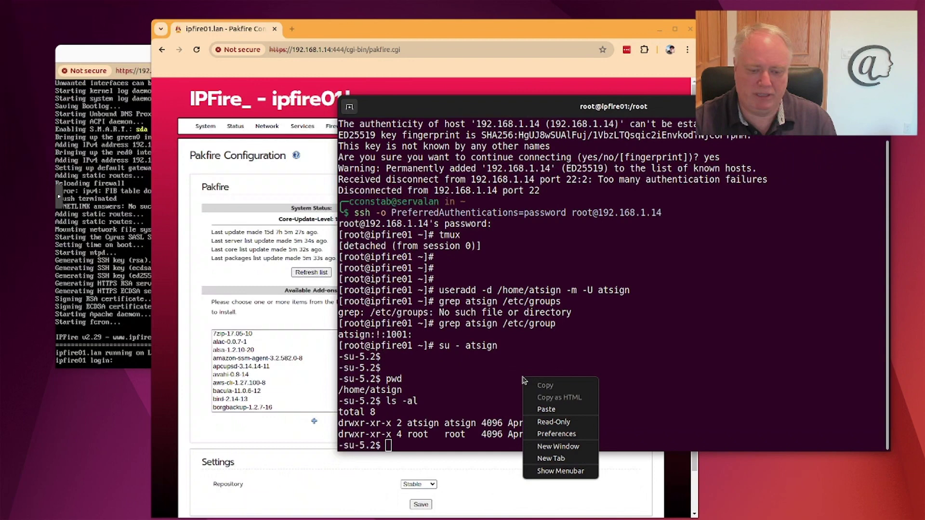
click(557, 410)
key(Left)
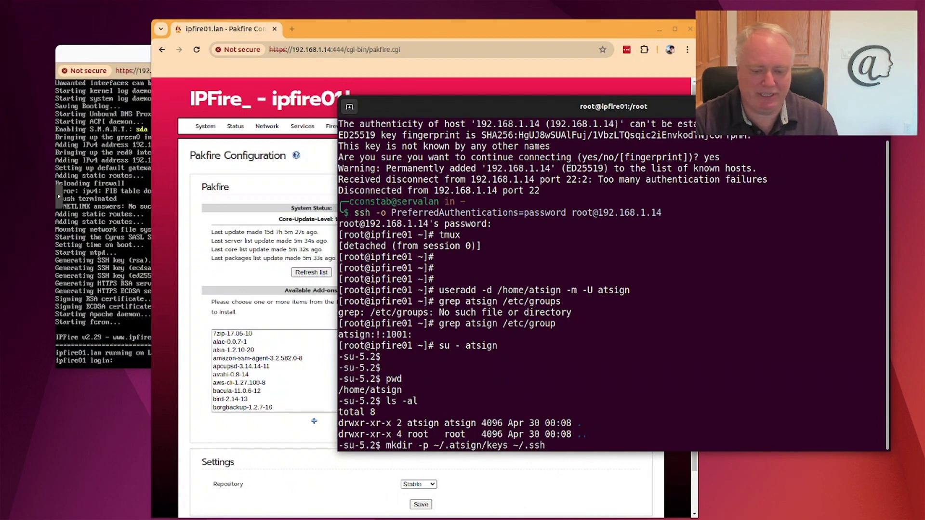
key(Return)
text(l)
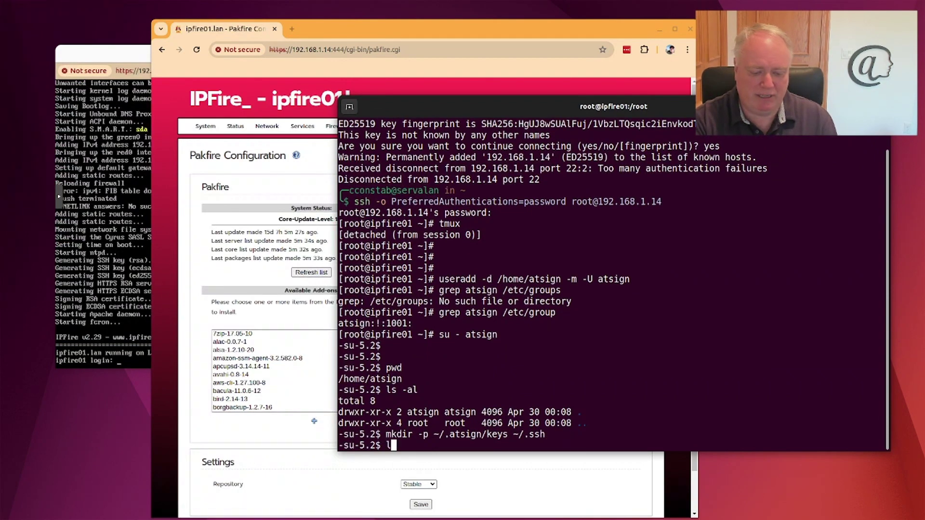
text(s -al)
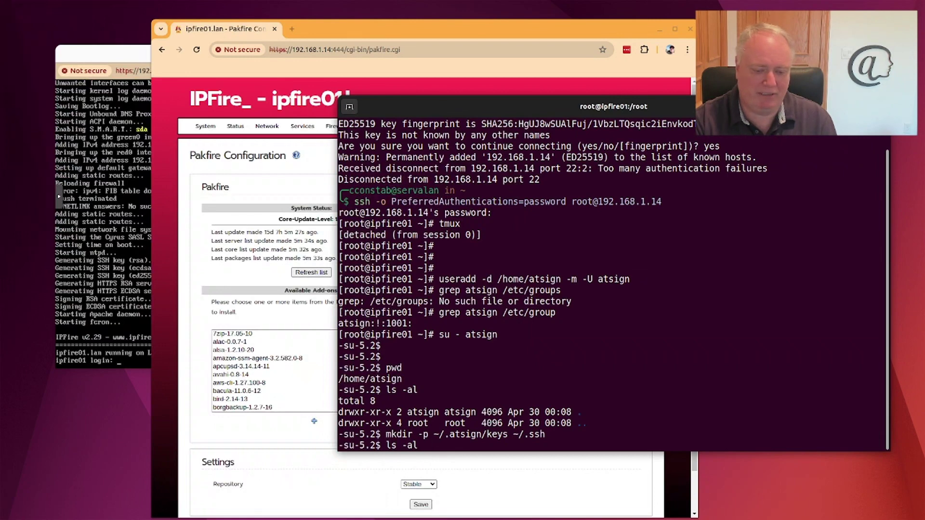
key(Return)
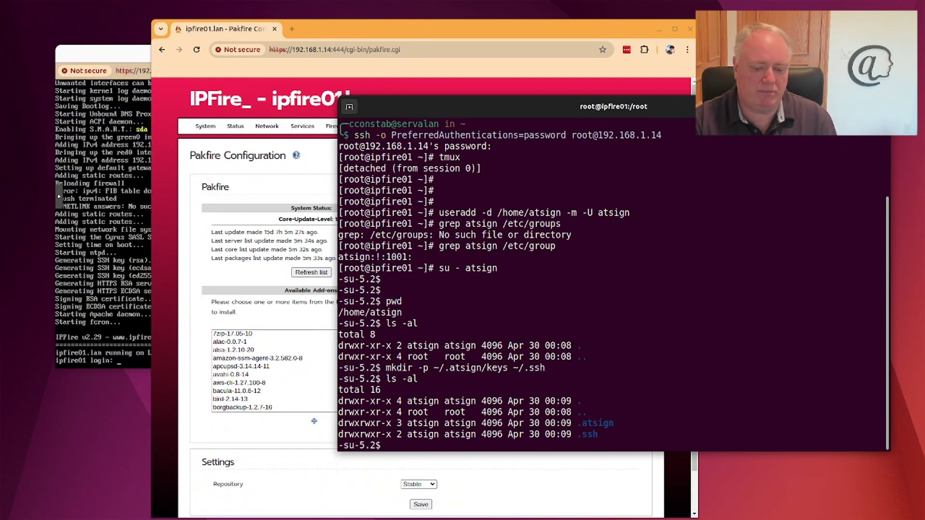
Step: Run chmod 700 on ~/.atsign, ~/.atsign/keys and ~/.ssh
text(c)
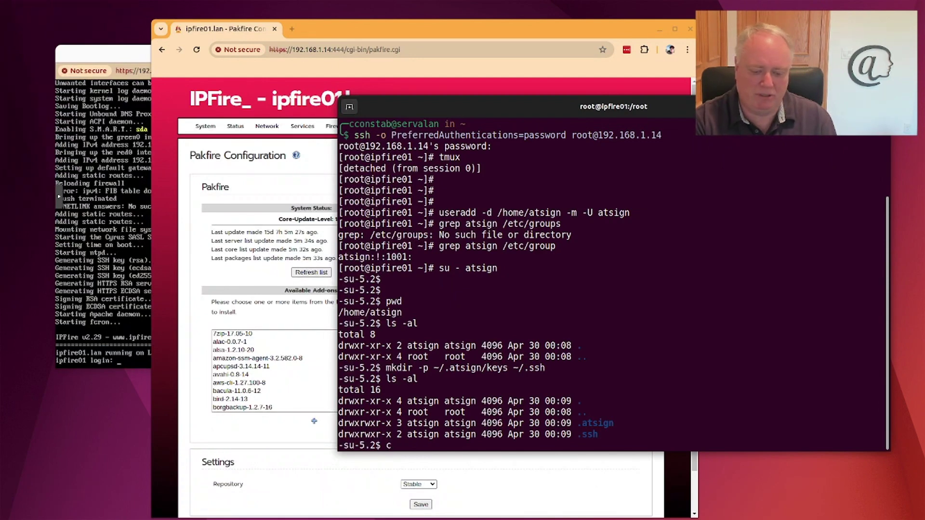
text(hmod)
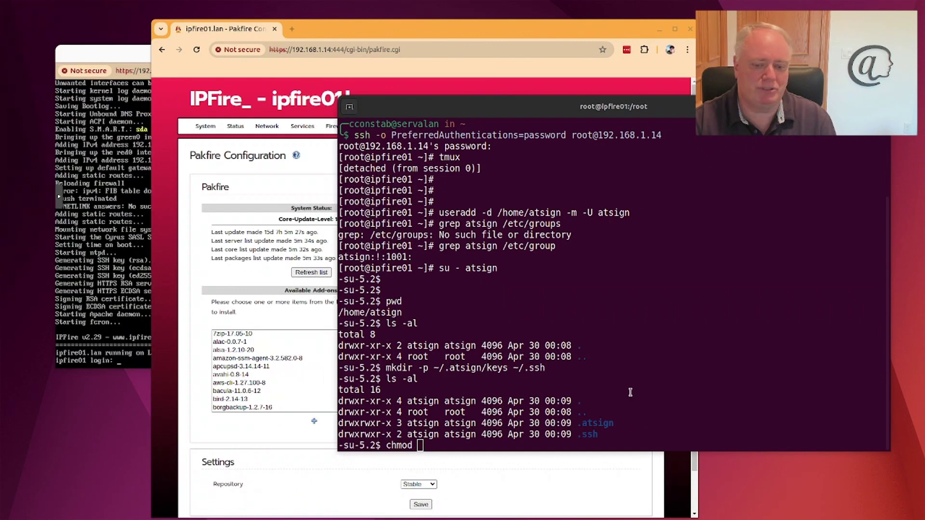
right_click(649, 372)
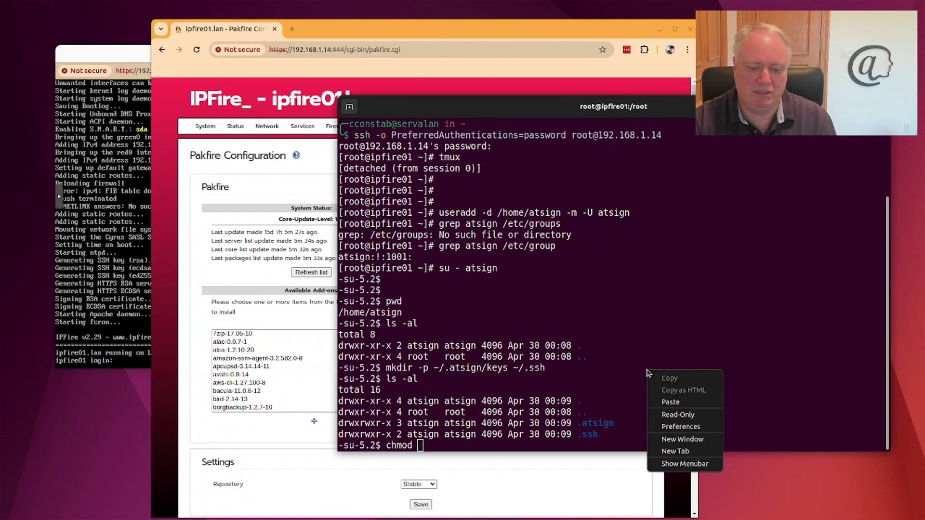
click(691, 405)
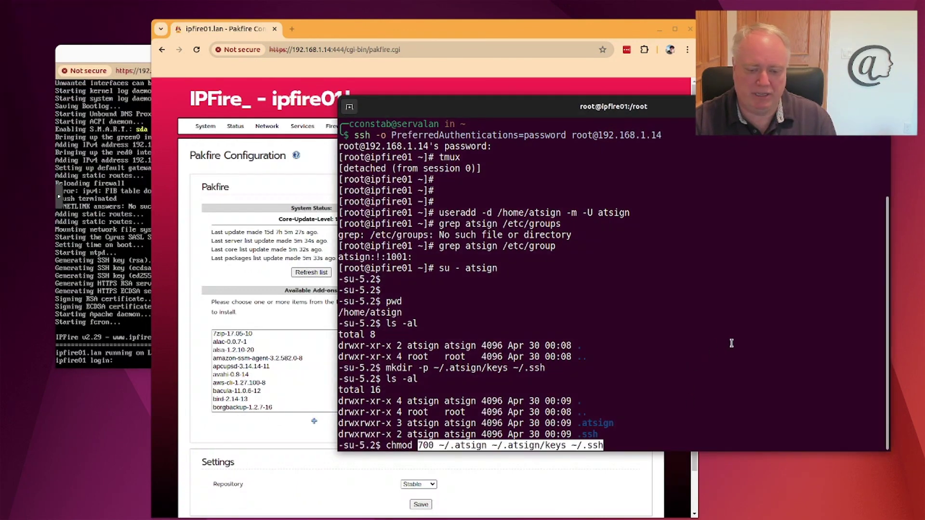
key(End)
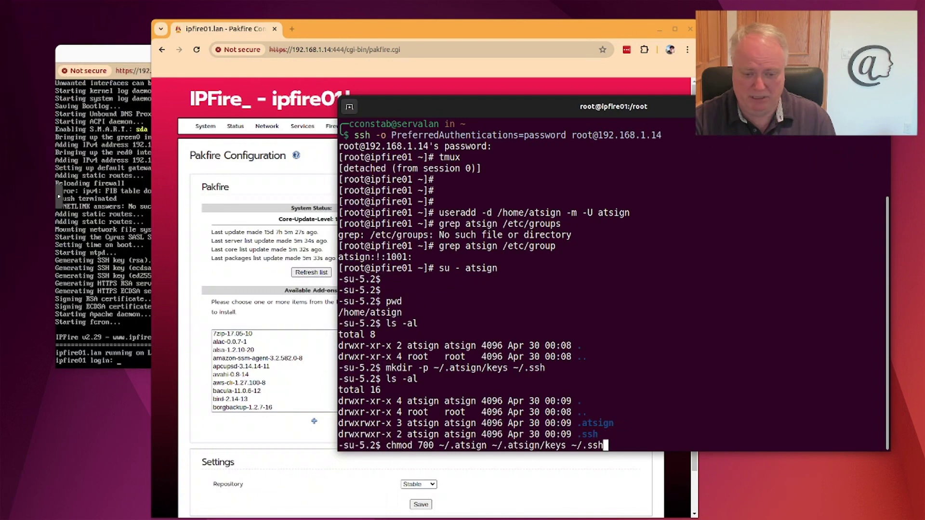
key(Return)
Step: List all home-directory entries to verify the directories show drwx------
text(ls -al)
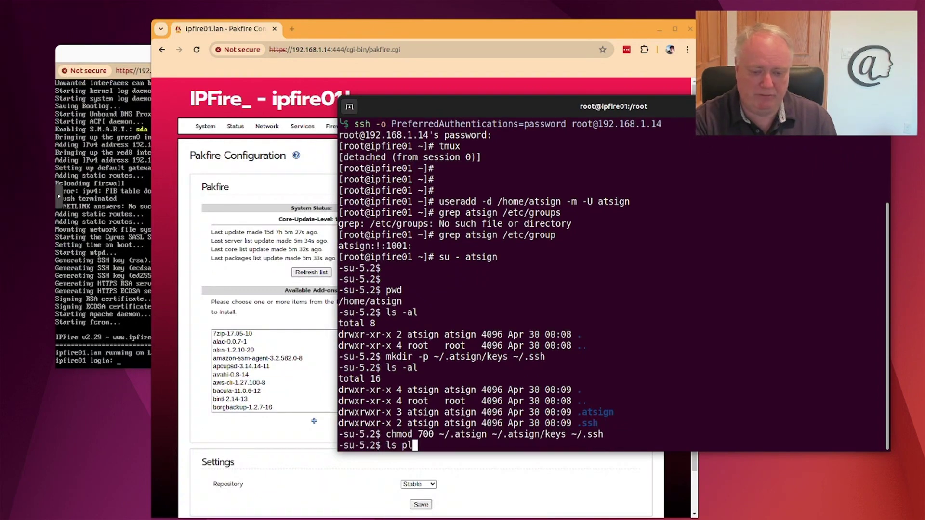
key(BackSpace)
key(BackSpace)
key(BackSpace)
text(-ls)
key(Return)
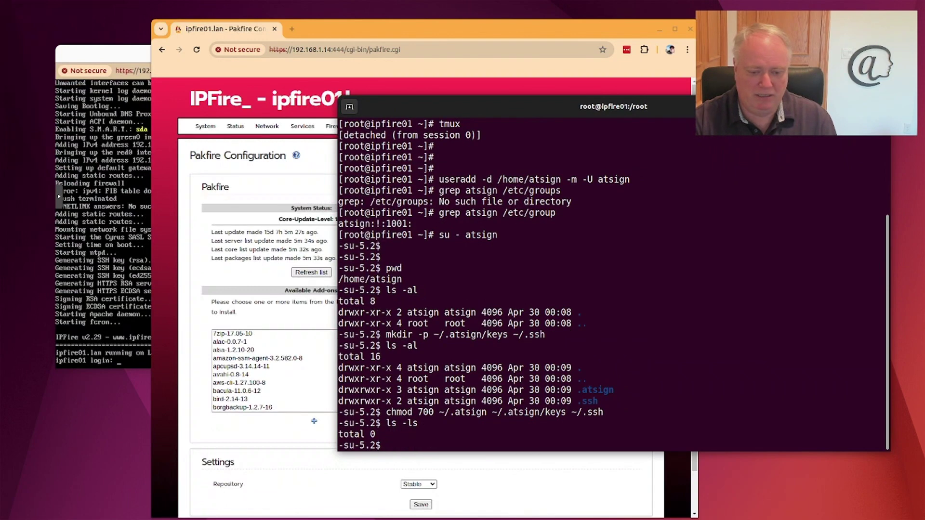
key(Up)
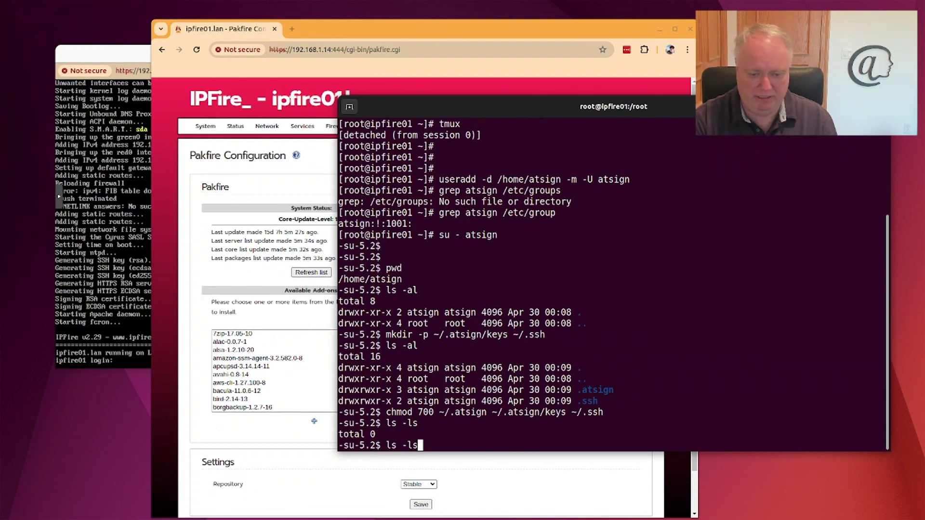
text(a)
key(BackSpace)
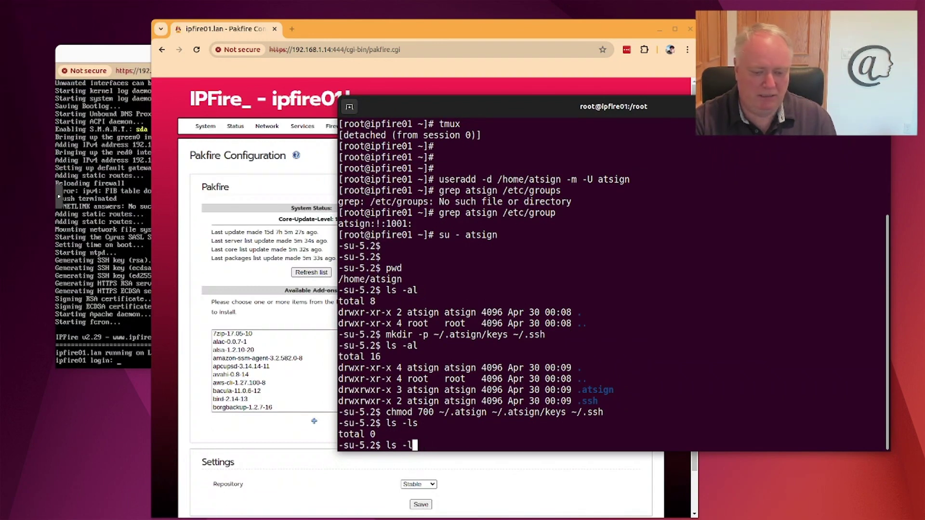
key(Return)
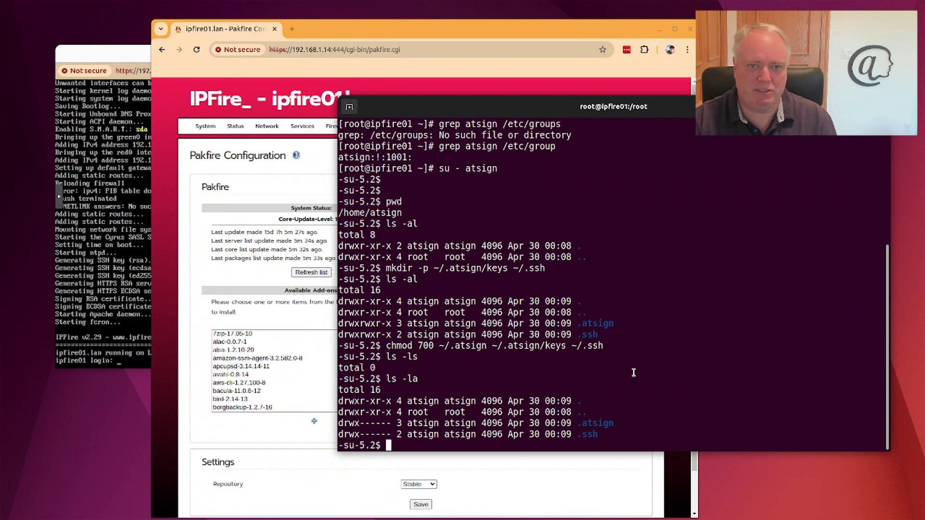
Step: Create an empty ~/.ssh/authorized_keys file and set its mode to 600
text(touch )
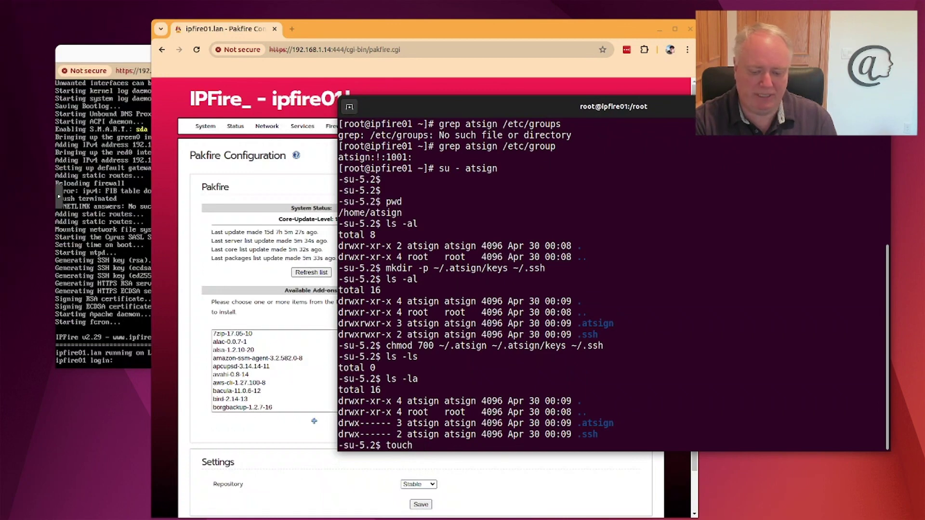
text(.ssh/a)
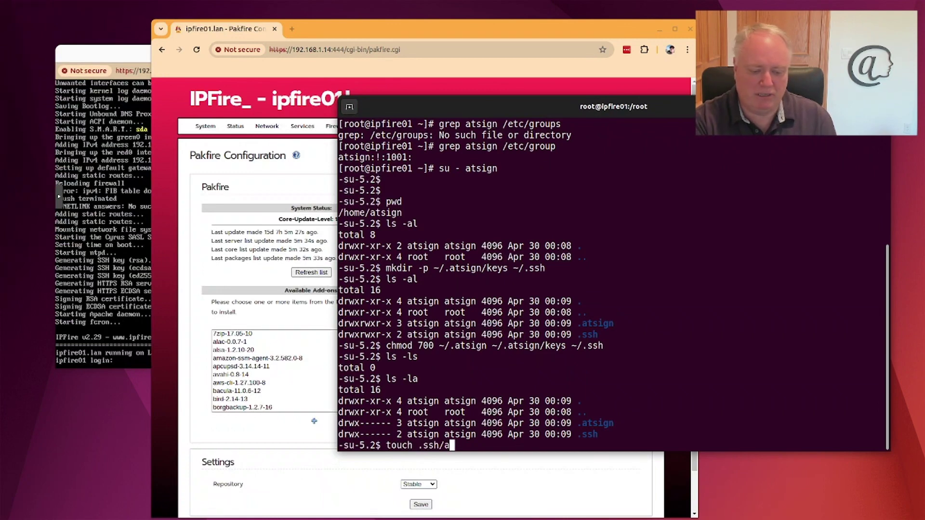
text(uthori)
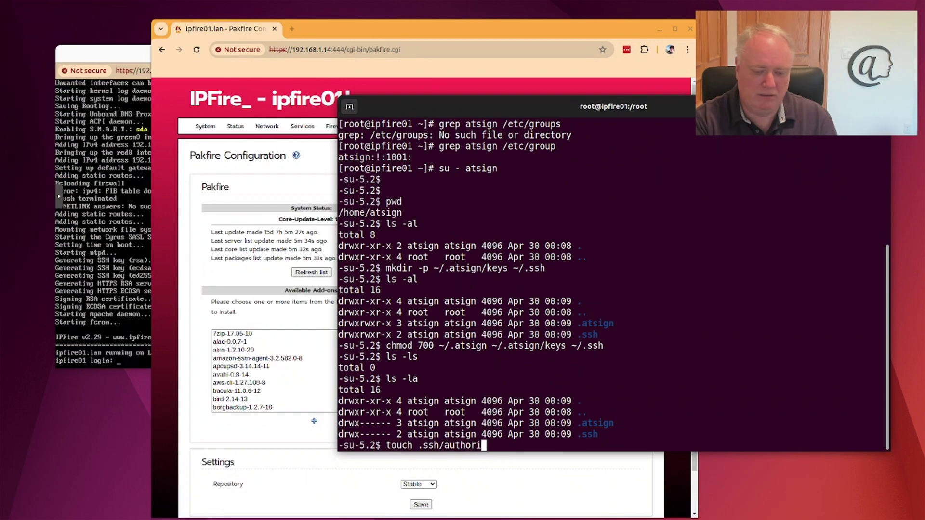
text(ze)
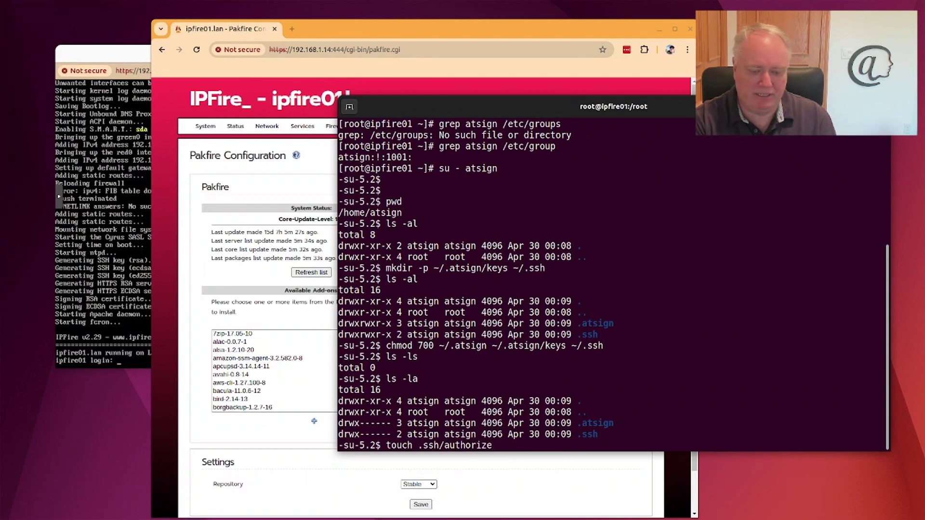
text(d)
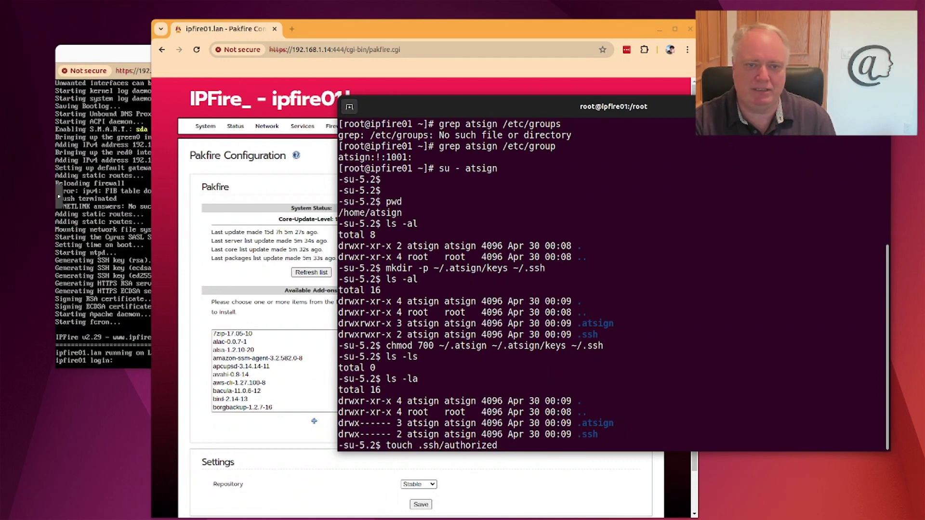
text(_)
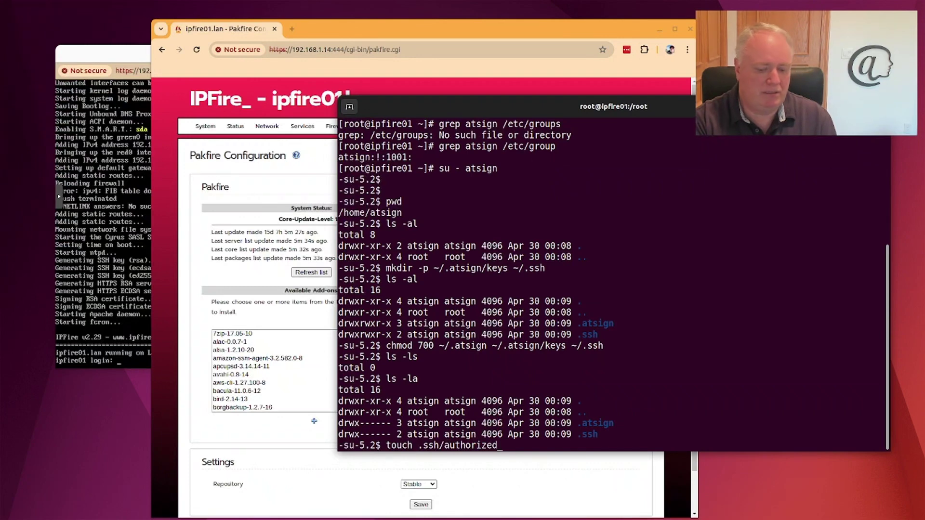
text(keys)
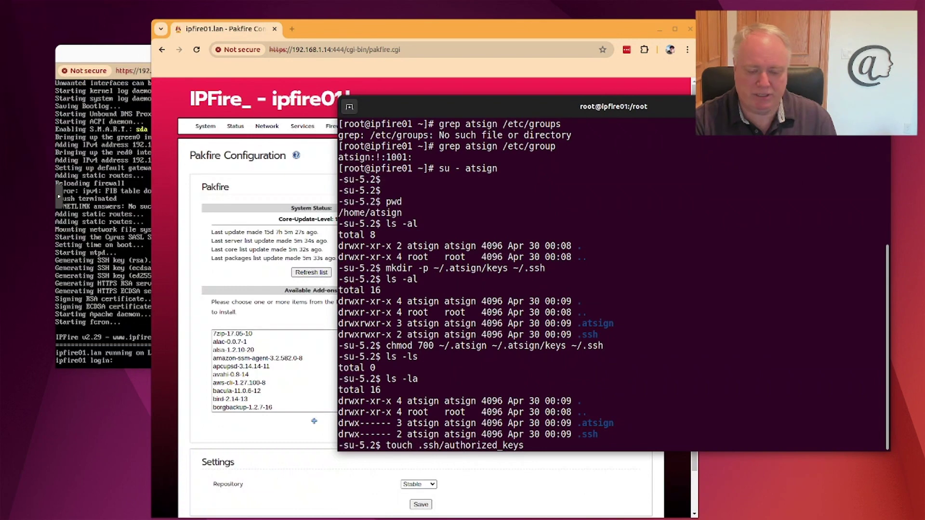
key(Return)
text(chm)
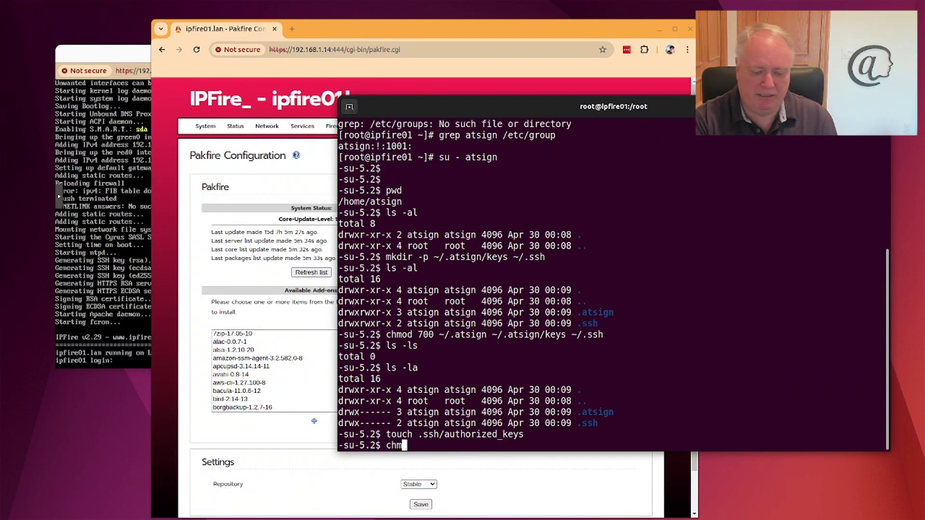
text(od 6)
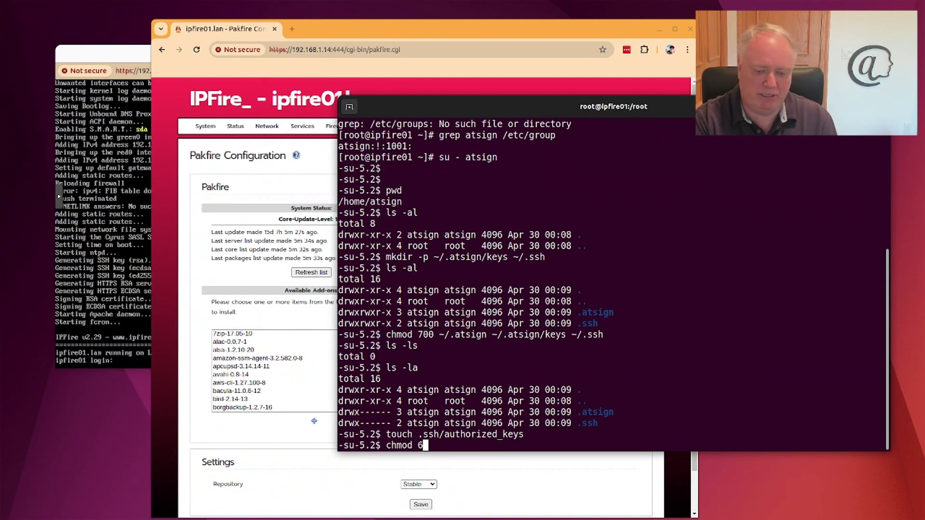
text(00)
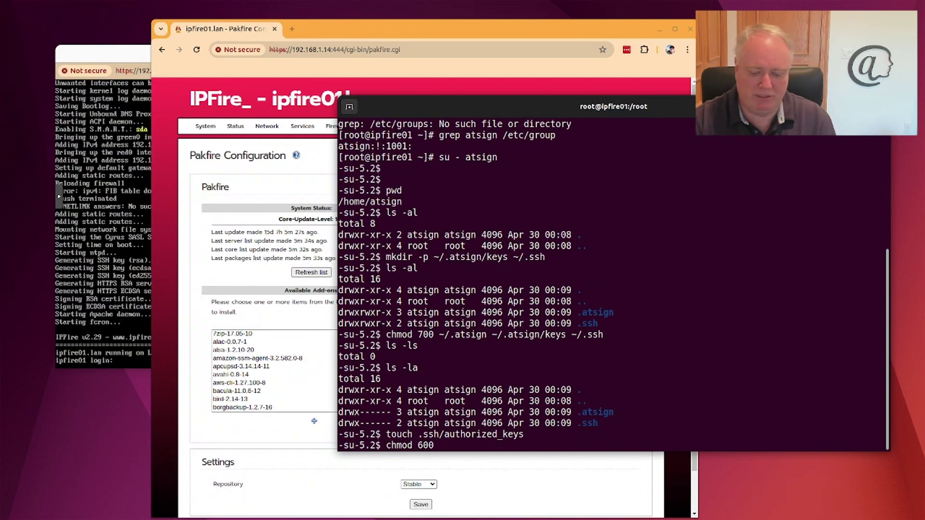
text( .ssh/au)
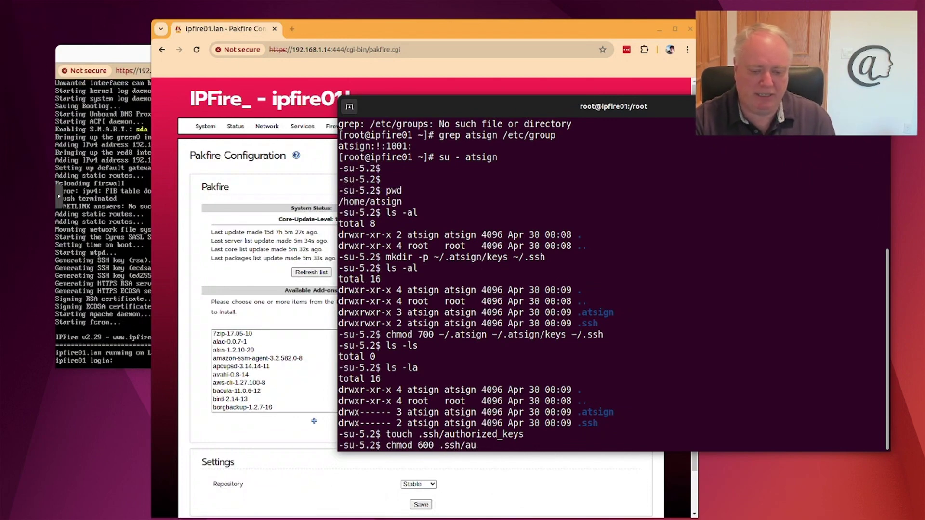
key(Tab)
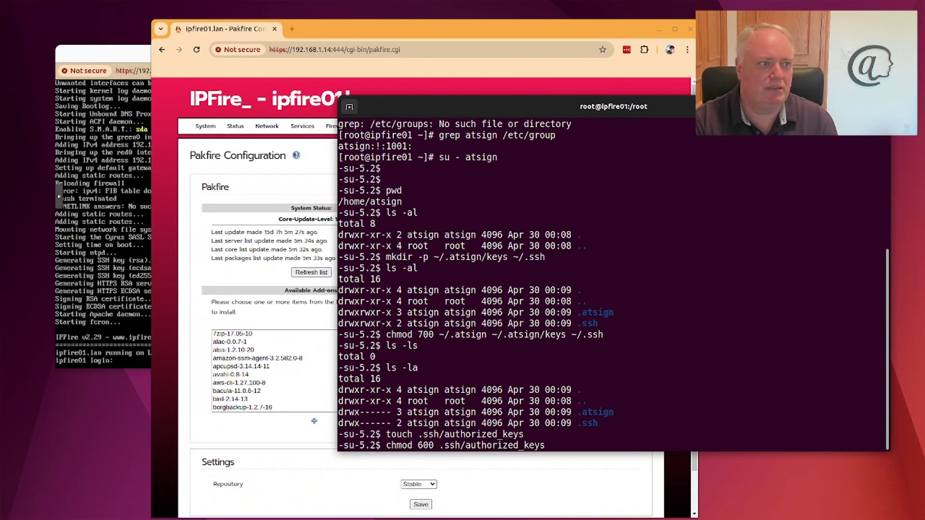
key(Return)
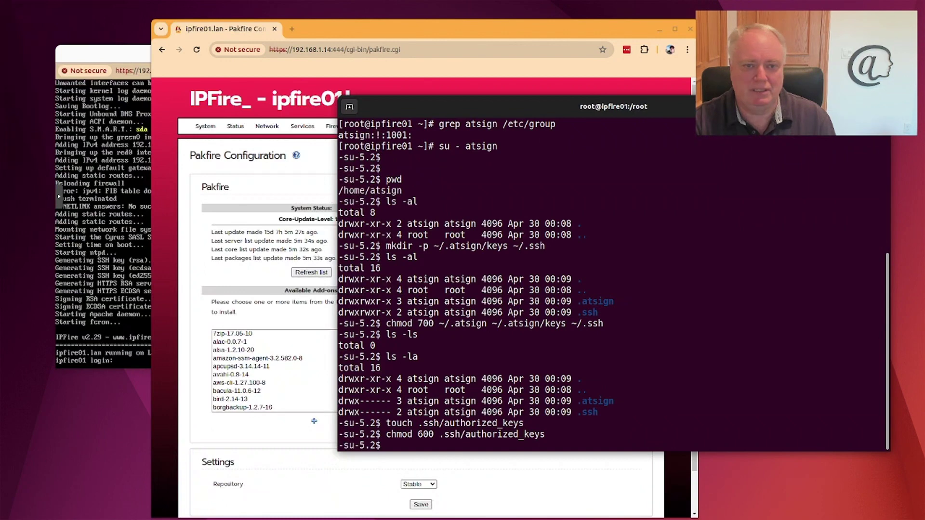
Step: Try sudo -s as atsign; after the password is rejected, cancel and log out back to root
text(sudo )
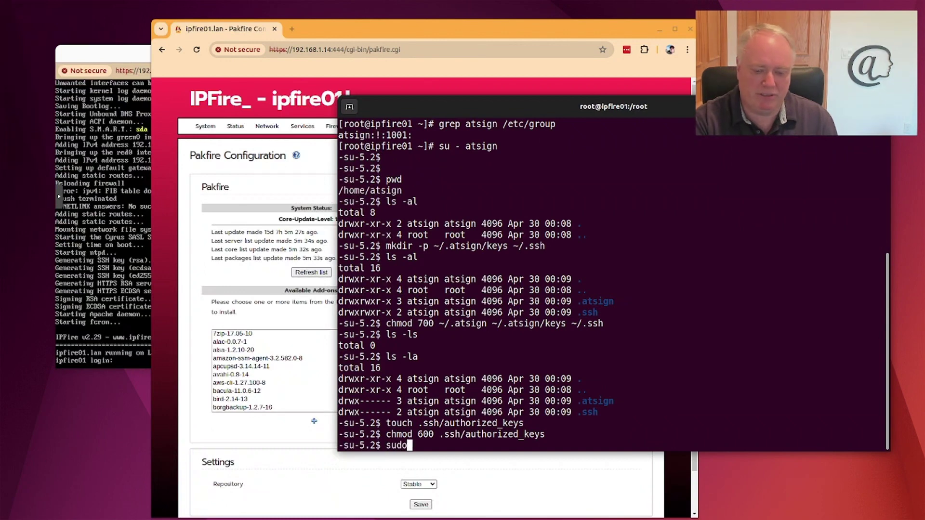
text(-s)
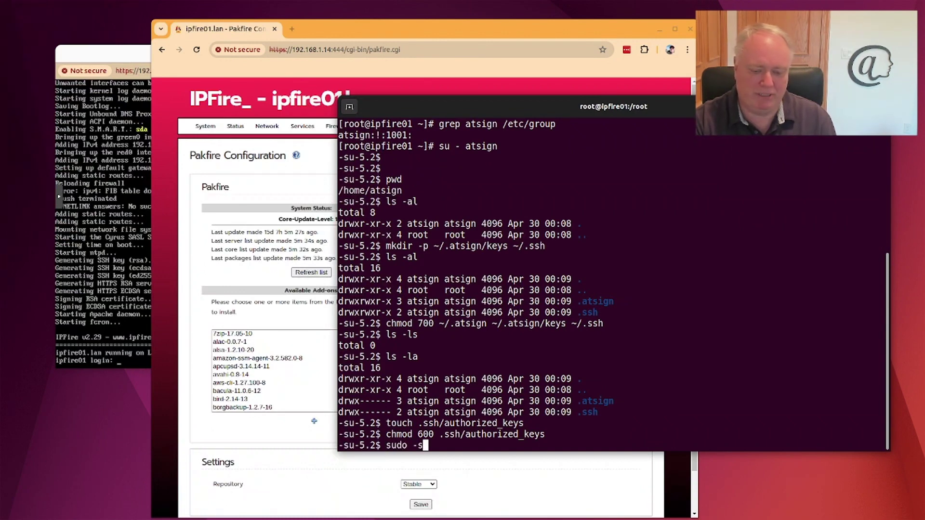
key(Return)
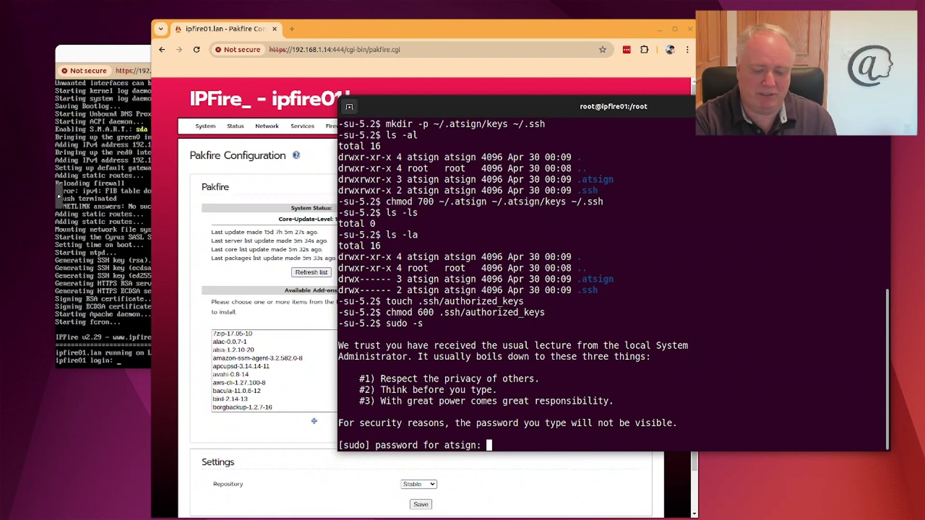
key(Return)
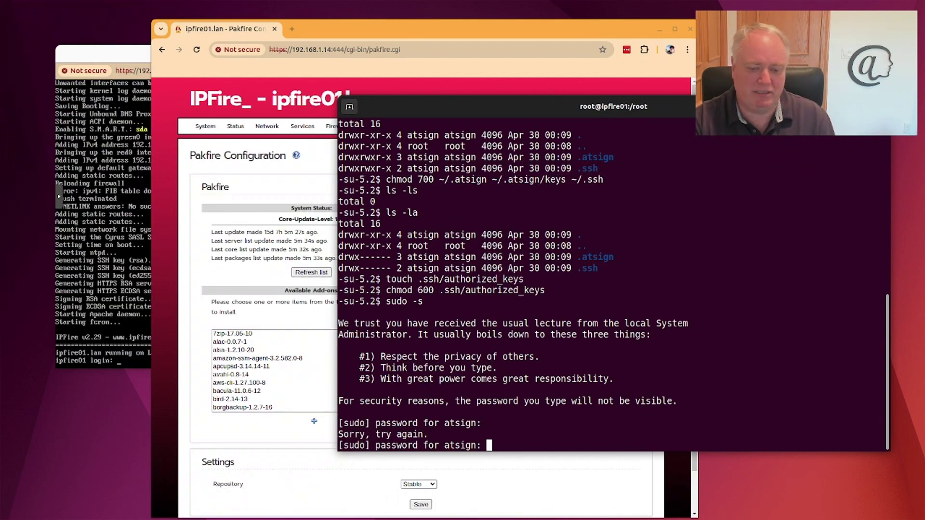
key(ctrl+c)
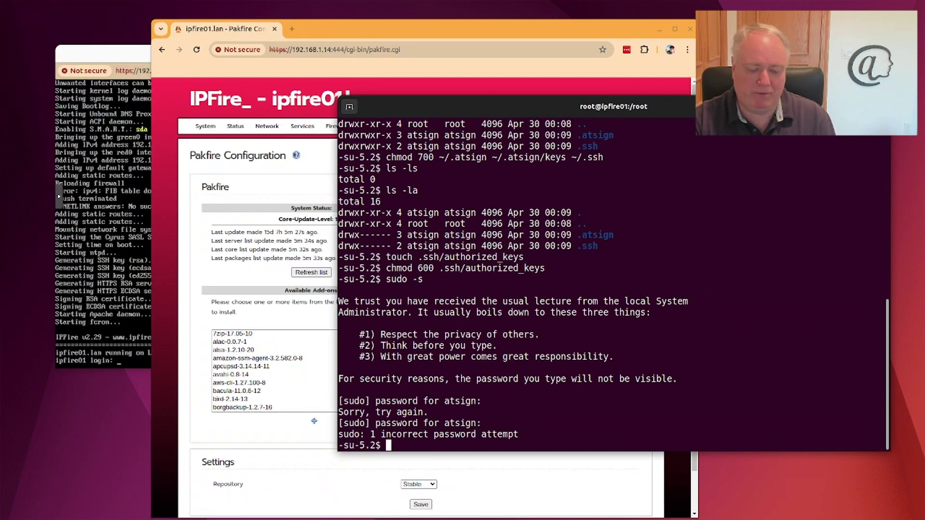
key(ctrl+d)
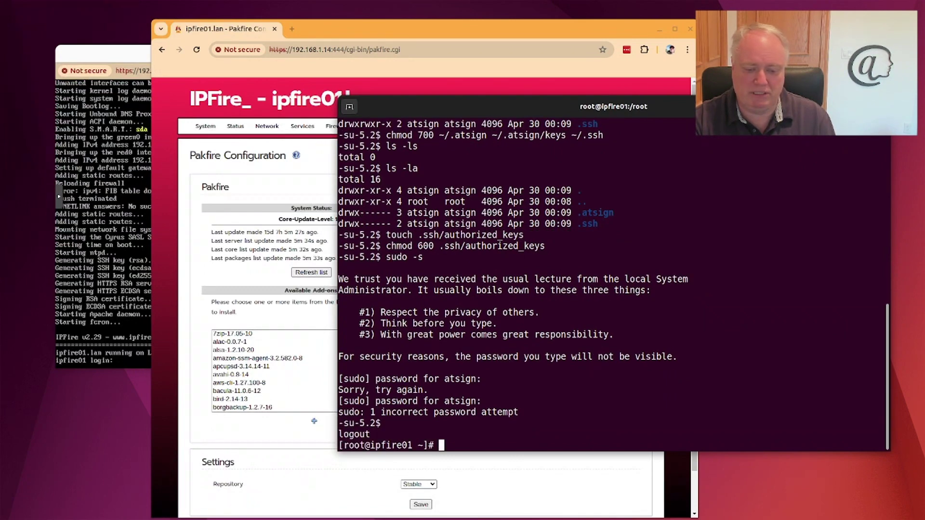
key(Return)
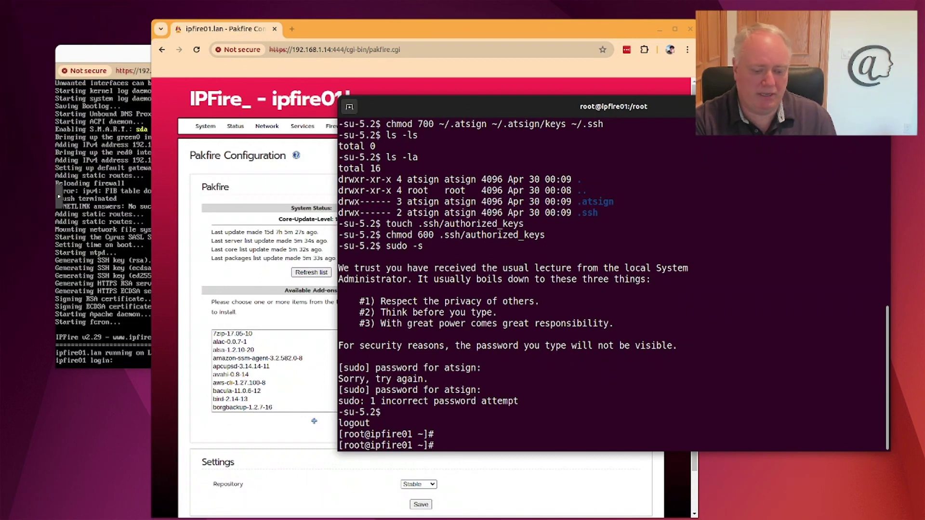
Step: Open /etc/sudoers in vi and move down to the commented-out %sudo ALL=(ALL:ALL) ALL line
text(vi )
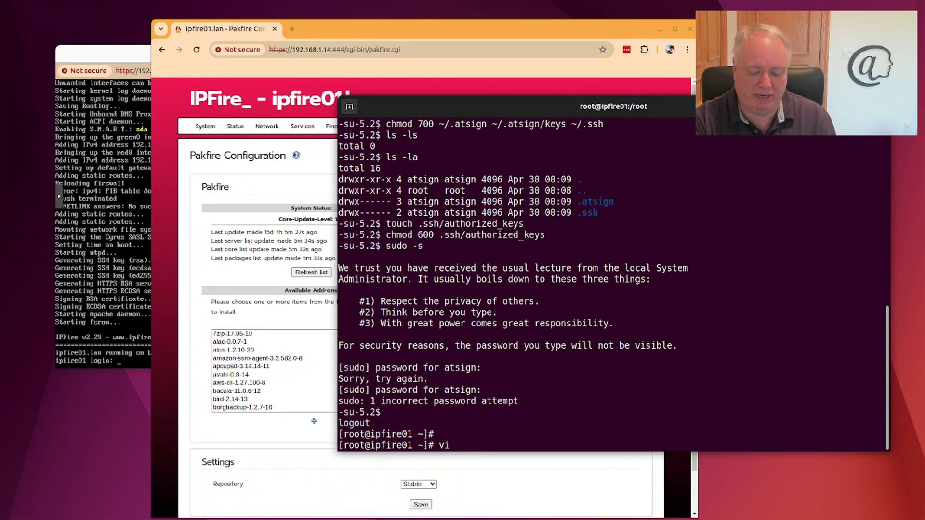
text(/etc/)
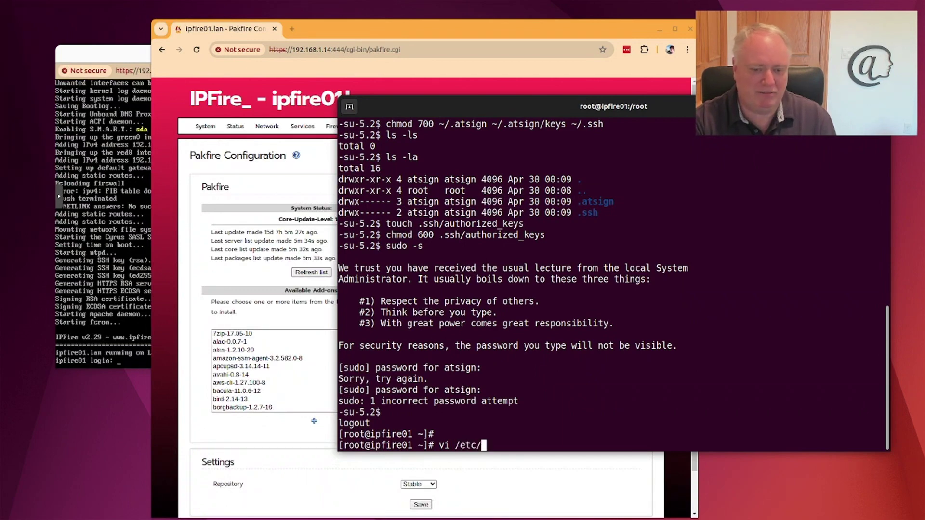
text(sud)
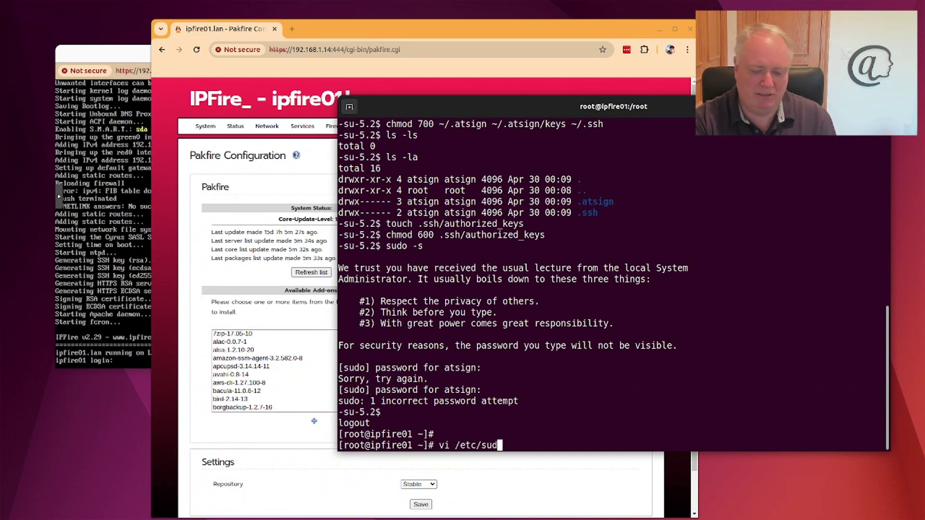
text(oers)
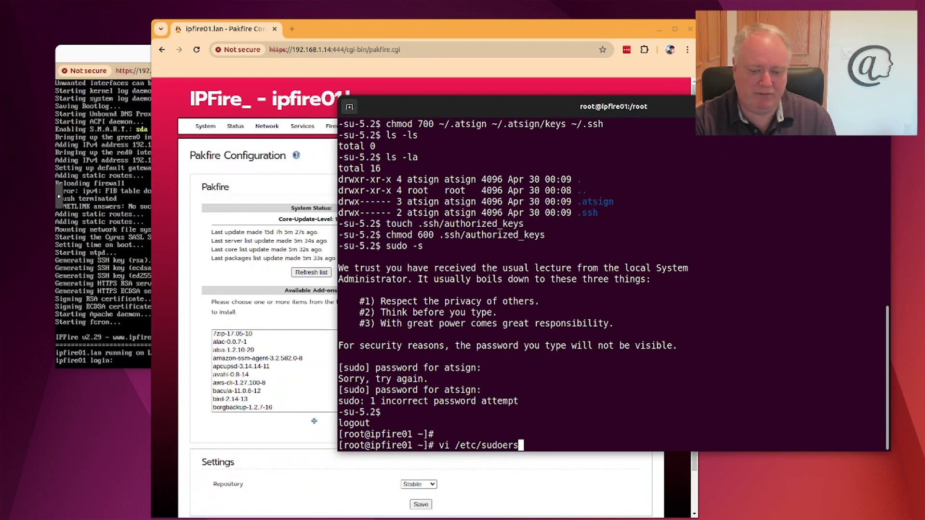
key(Return)
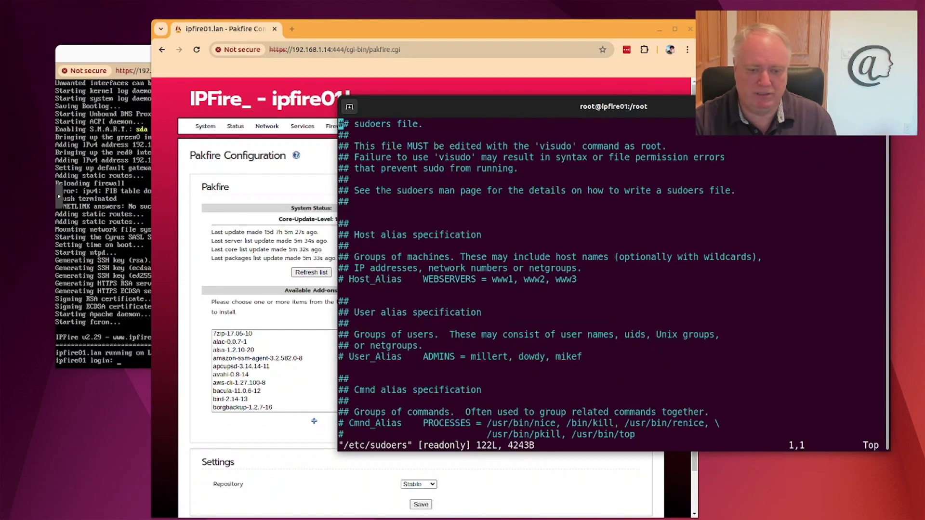
key(Down)
key(Down)
key(Down)
key(Down)
key(Down)
key(Down)
key(Down)
key(Down)
key(Down)
key(Down)
key(Down)
key(Down)
key(Down)
key(Down)
key(Down)
key(Down)
key(Down)
key(Down)
key(Down)
key(Down)
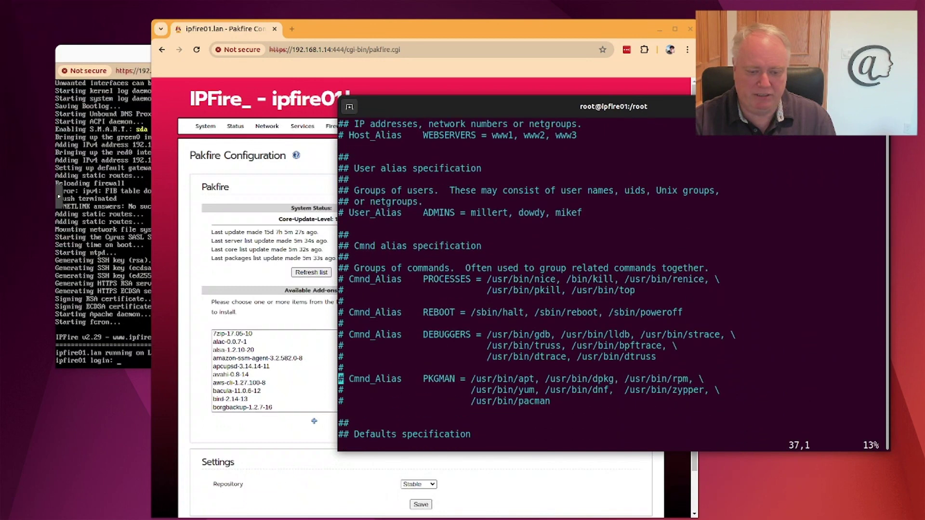
key(Down)
key(Down)
key(Down)
key(Down)
key(Down)
key(Down)
key(Down)
key(Down)
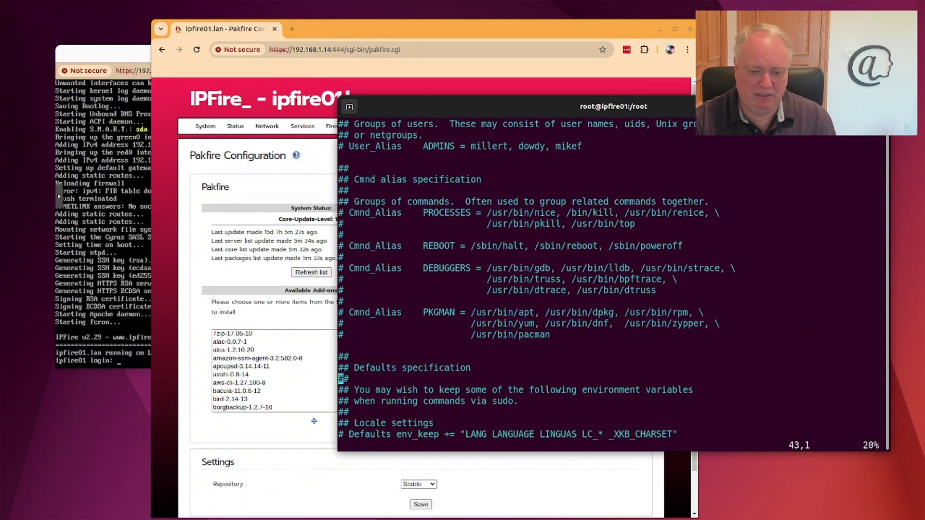
key(Down)
key(Down)
key(Down)
key(Down)
key(Down)
key(Down)
key(Down)
key(Down)
key(Down)
key(Down)
key(Down)
key(Down)
key(Down)
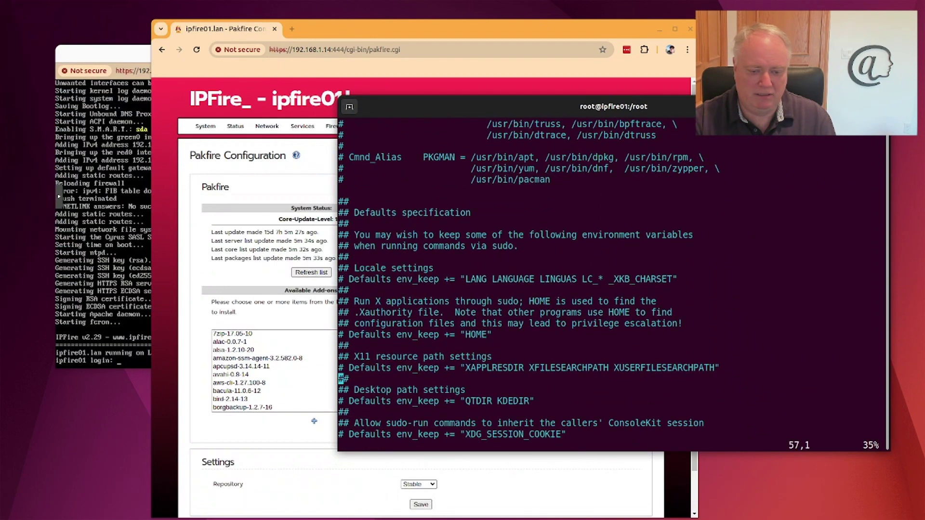
key(Down)
key(Down)
key(Down)
key(Down)
key(Down)
key(Down)
key(Down)
key(Down)
key(Down)
key(Down)
key(Down)
key(Down)
key(Down)
key(Down)
key(Down)
key(Down)
key(Down)
key(Down)
key(Down)
key(Down)
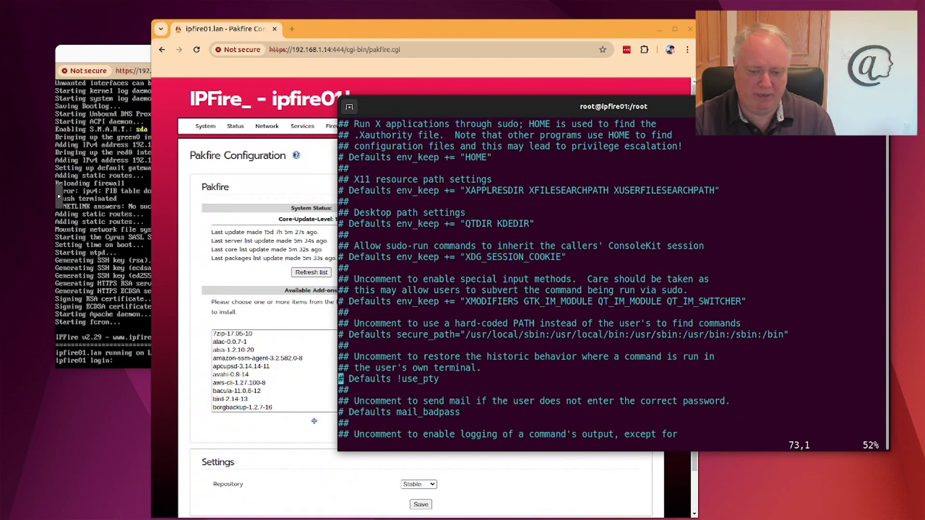
key(Down)
key(Down)
key(Down)
key(Down)
key(Down)
key(Down)
key(Down)
key(Down)
key(Down)
key(Down)
key(Down)
key(Down)
key(Down)
key(Down)
key(Down)
key(Down)
key(Down)
key(Down)
key(Down)
key(Down)
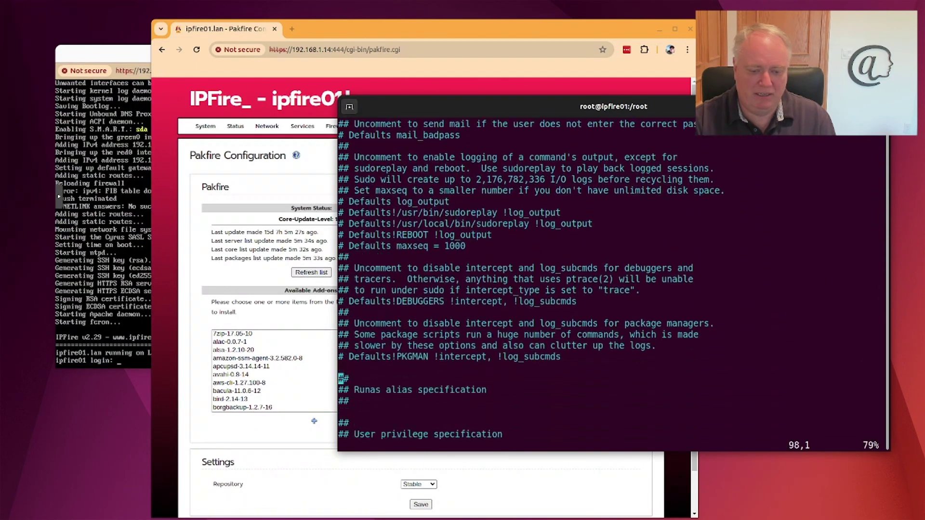
key(Down)
key(Down)
key(Down)
key(Down)
key(Down)
key(Down)
key(Down)
key(Down)
key(Down)
key(Down)
key(Down)
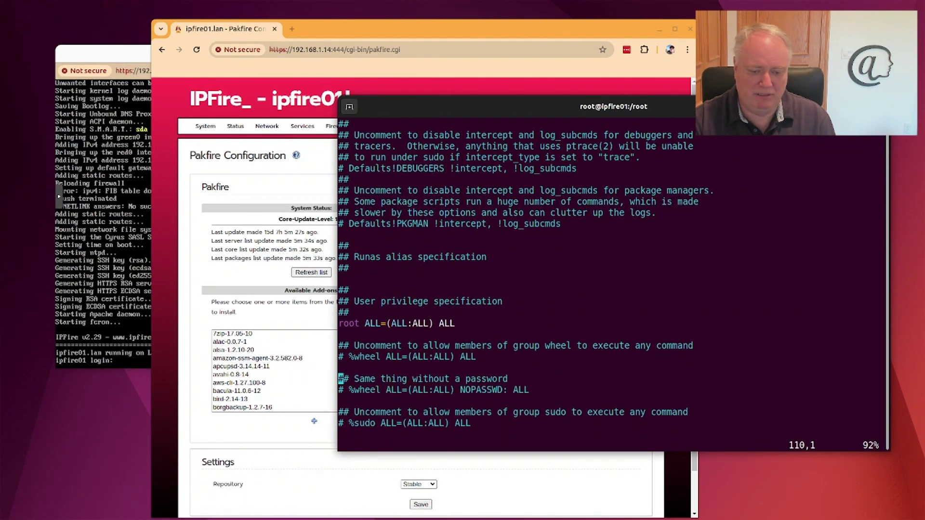
key(Down)
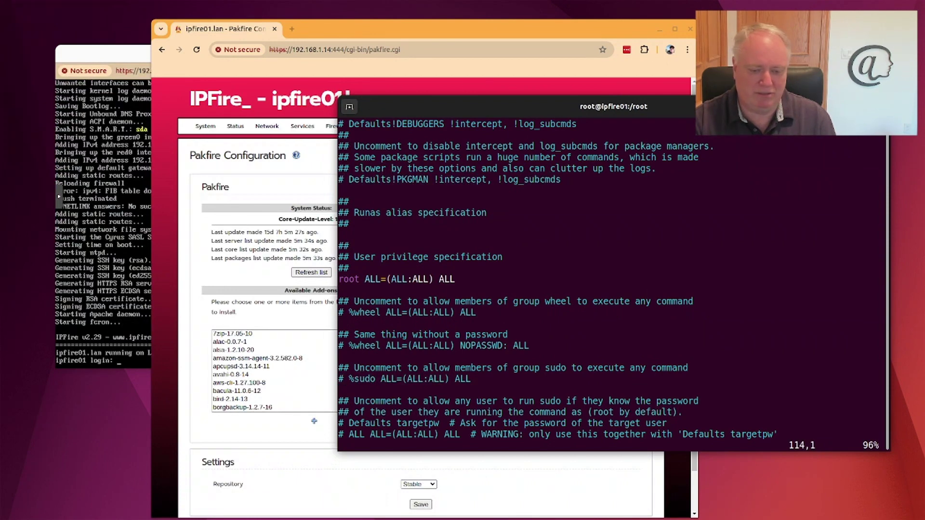
Step: Uncomment the %sudo rule, force-save with :w!, and quit vi with :q
key(x)
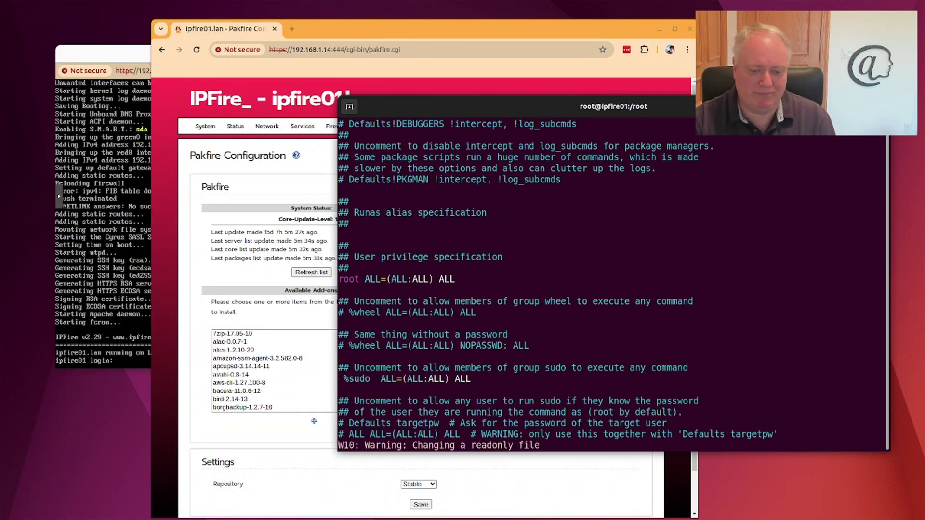
key(x)
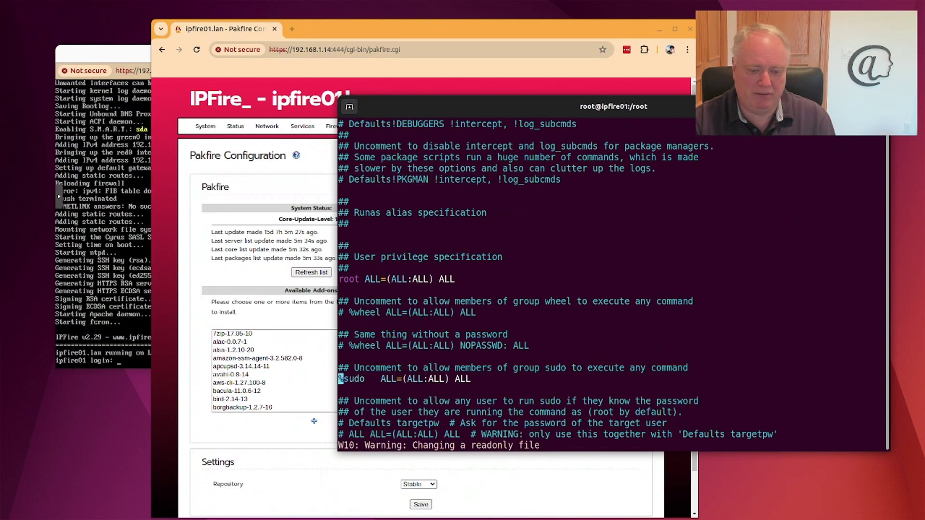
text(:)
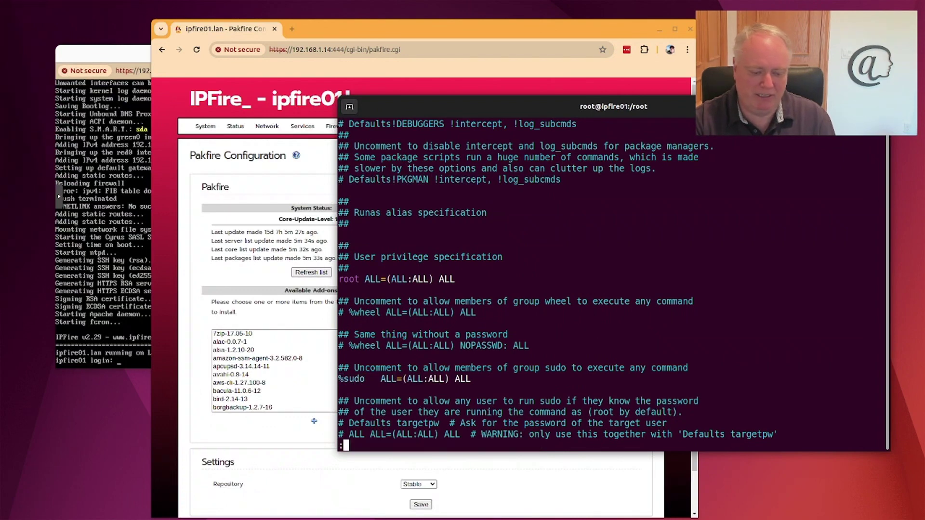
text(w!)
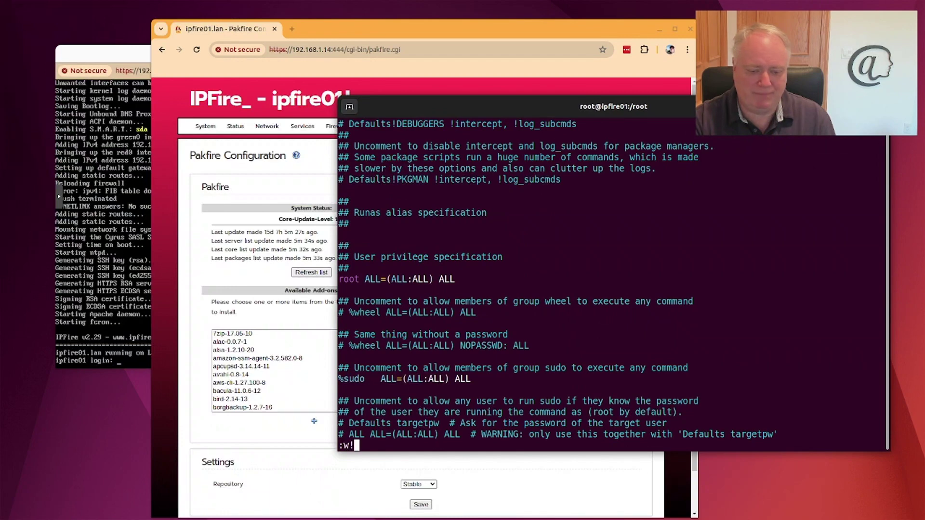
key(Return)
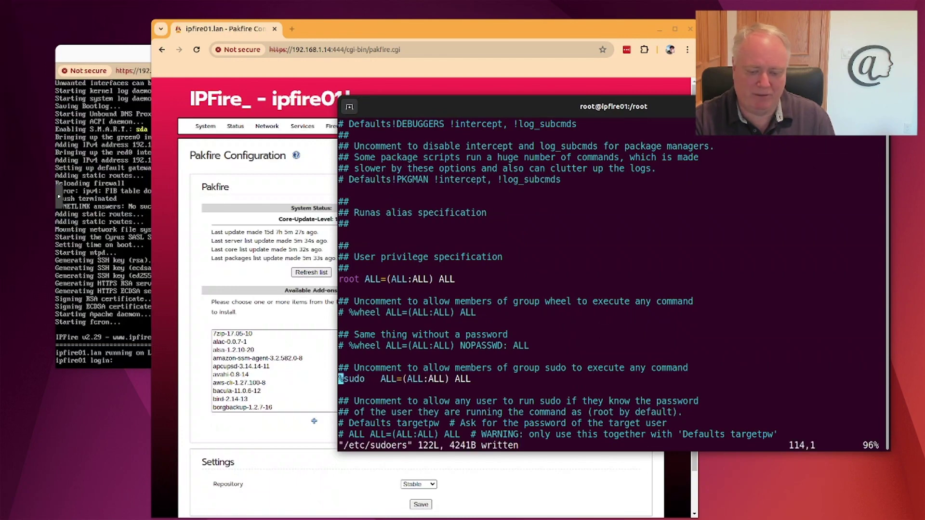
text(:q)
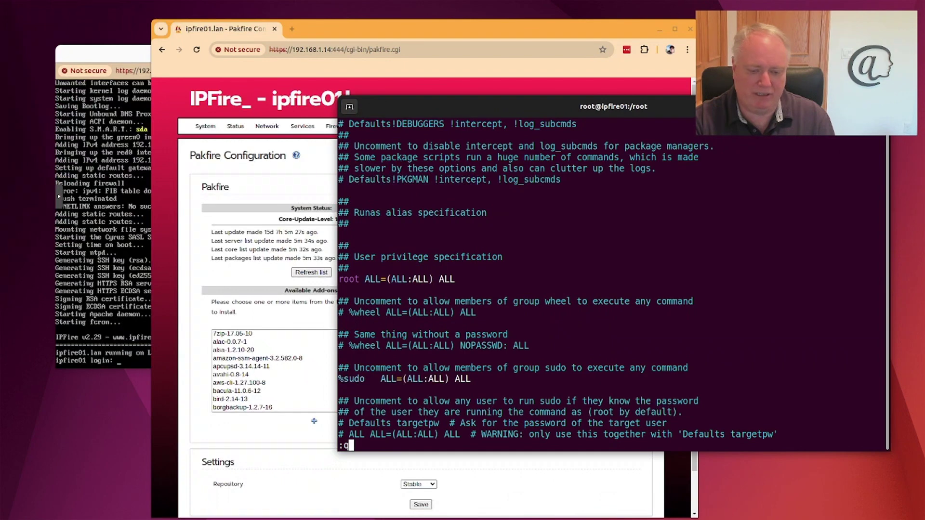
key(Return)
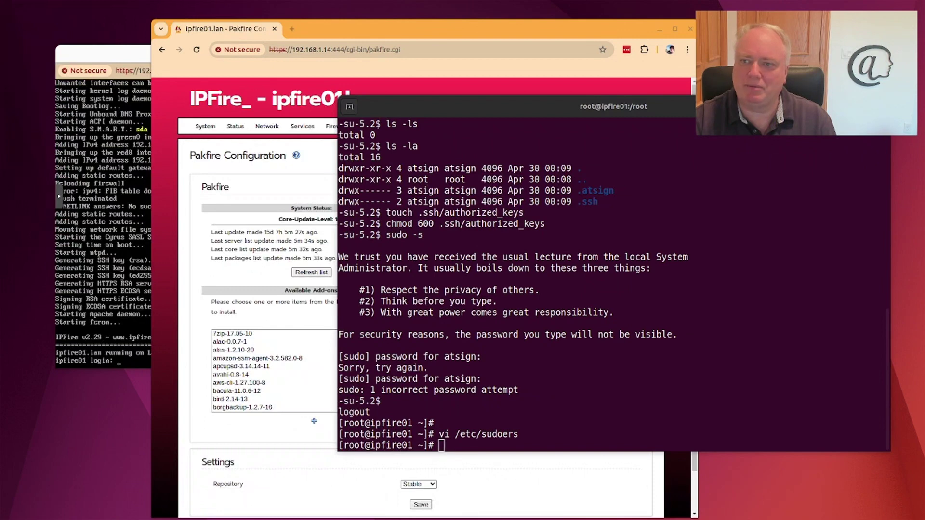
Step: Create the sudo group with groupadd sudo after addgroup sudo is not found
click(638, 376)
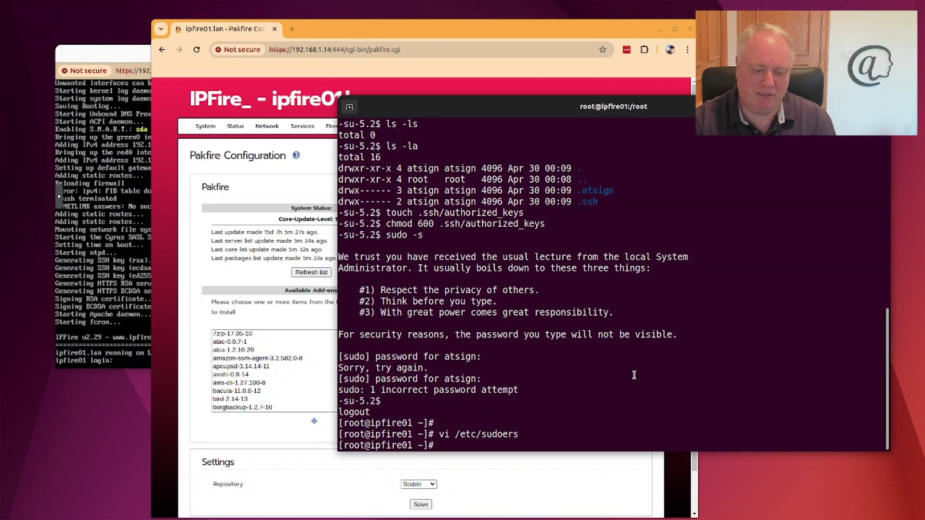
text(add)
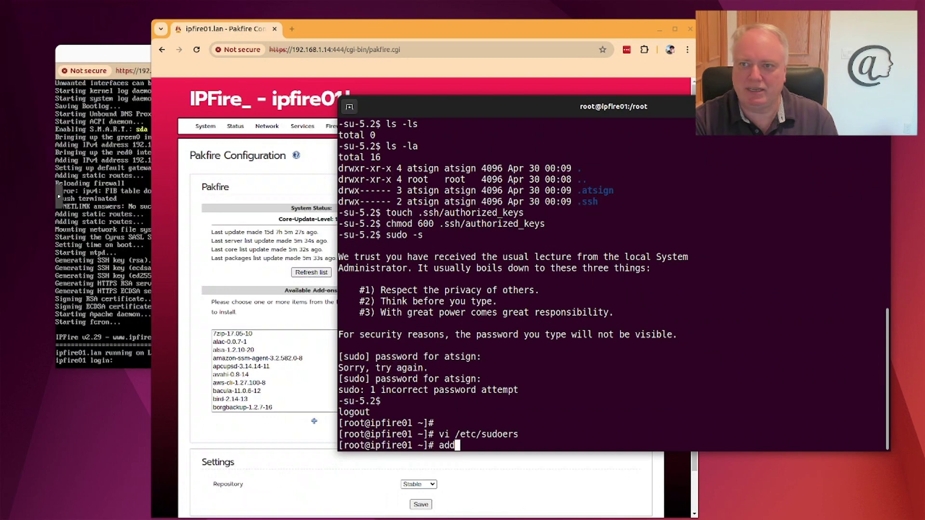
text(group )
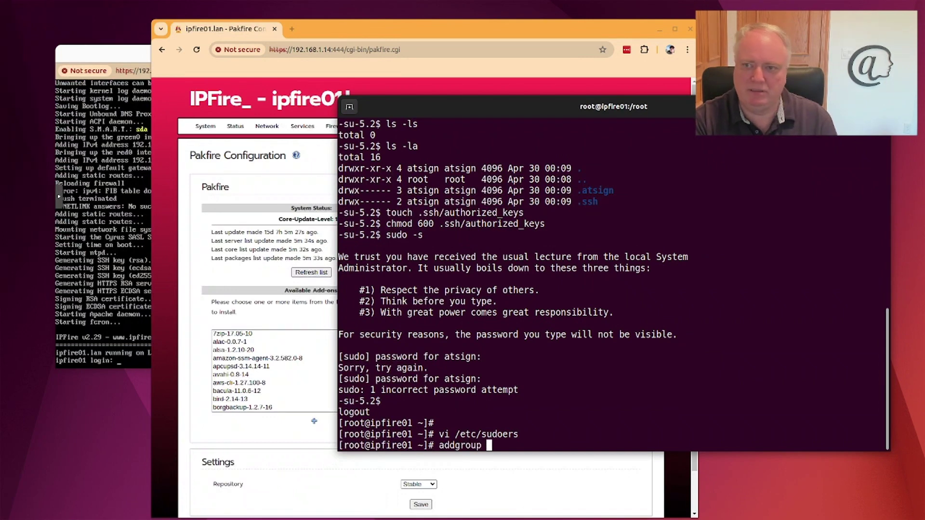
text(sudo)
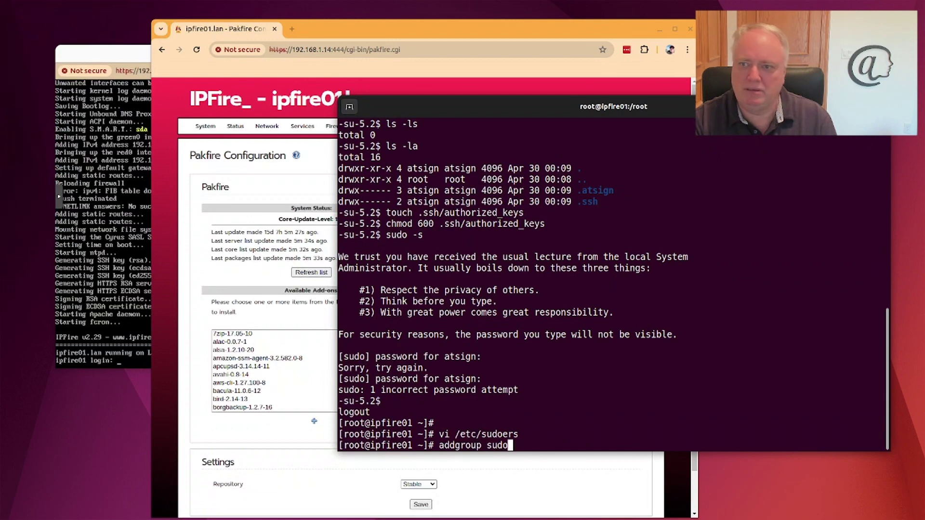
key(Return)
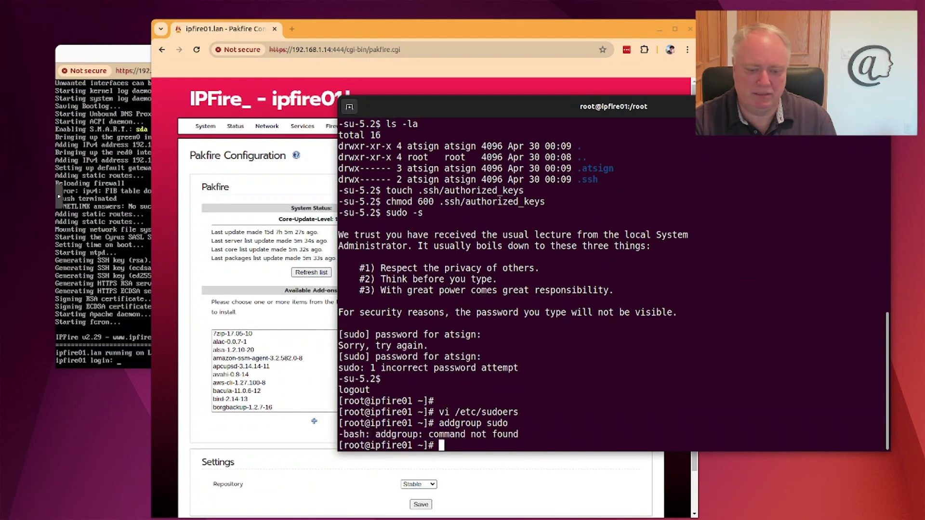
text(gro)
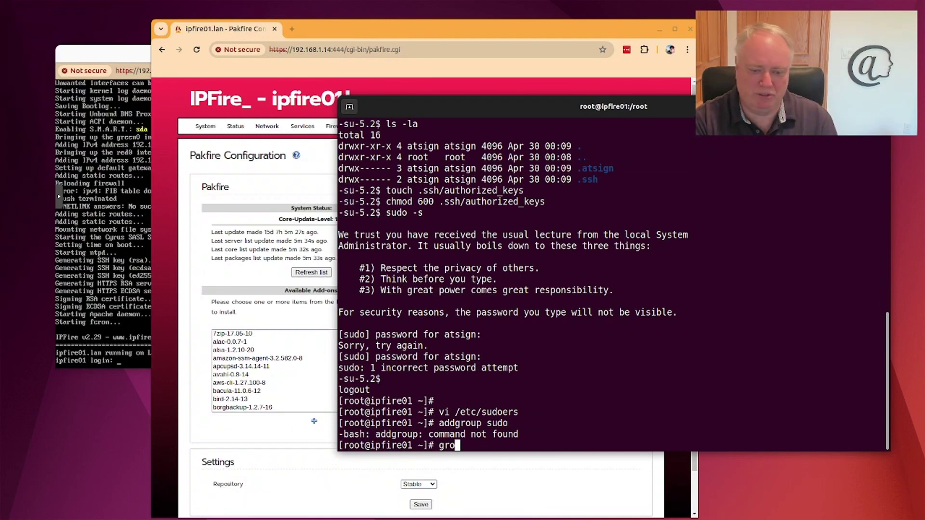
text(upadd su)
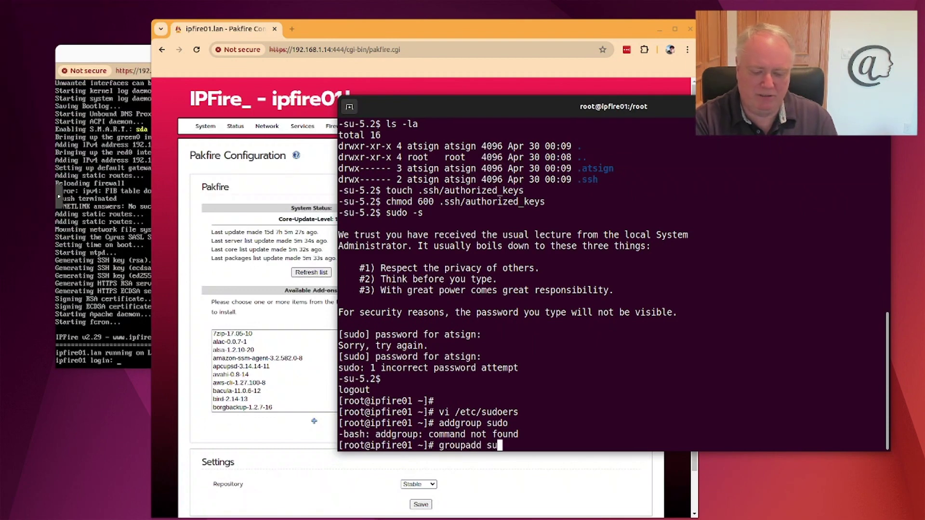
text(do)
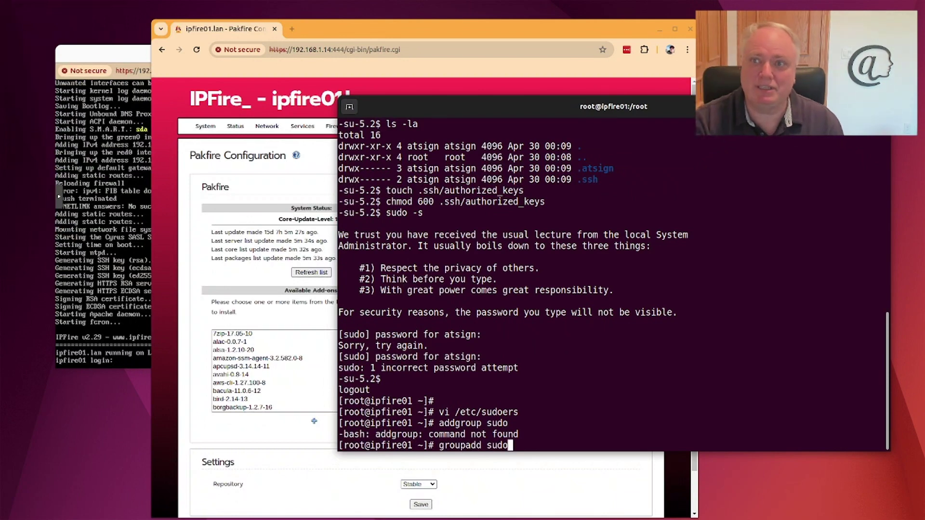
key(Return)
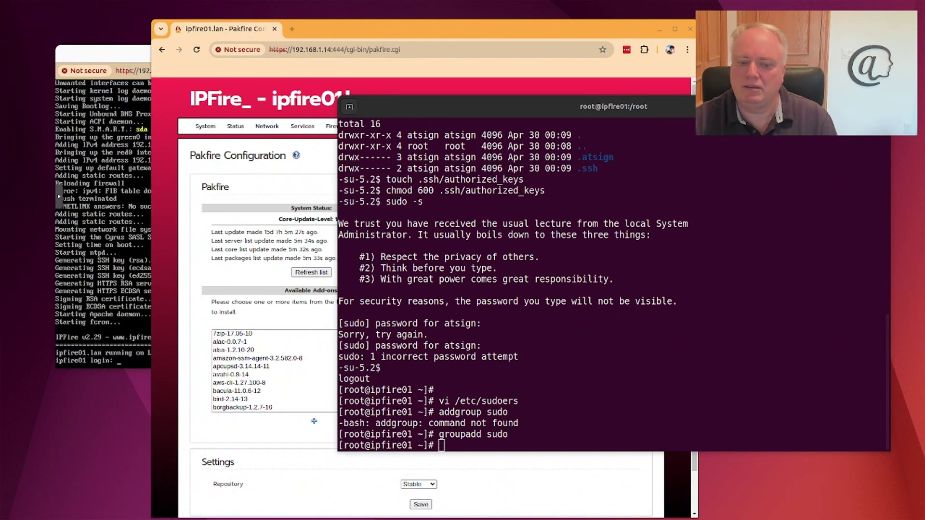
Step: Add atsign to the sudo group with usermod, then grep /etc/group to confirm sudo:x:1002:atsign
click(736, 322)
text(sud)
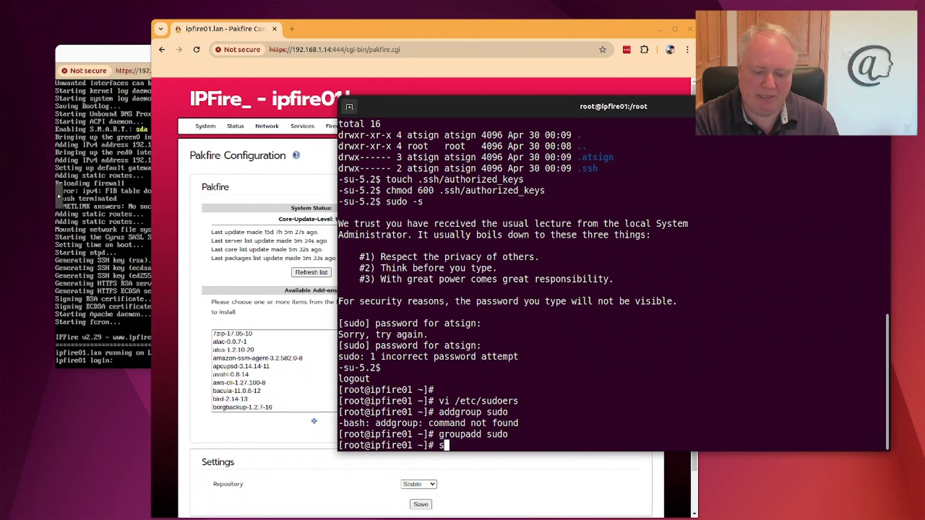
key(BackSpace)
key(BackSpace)
key(BackSpace)
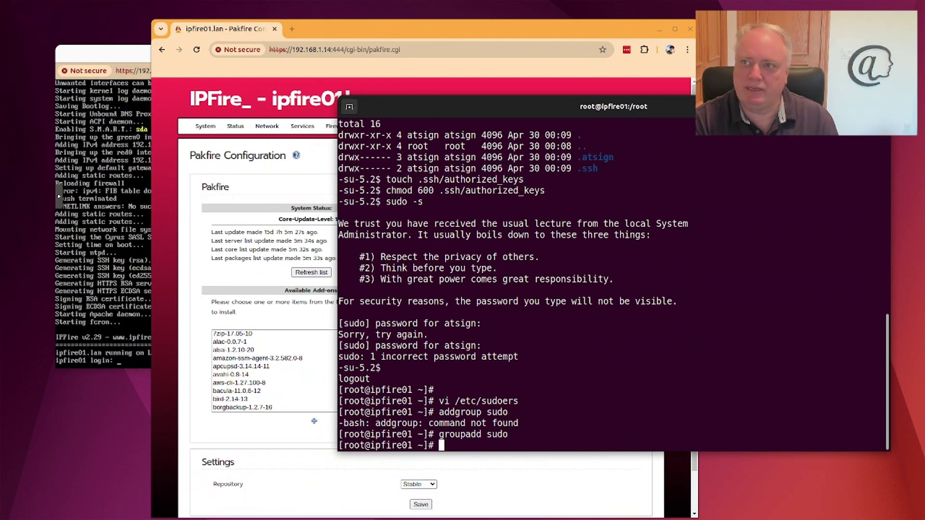
text(u)
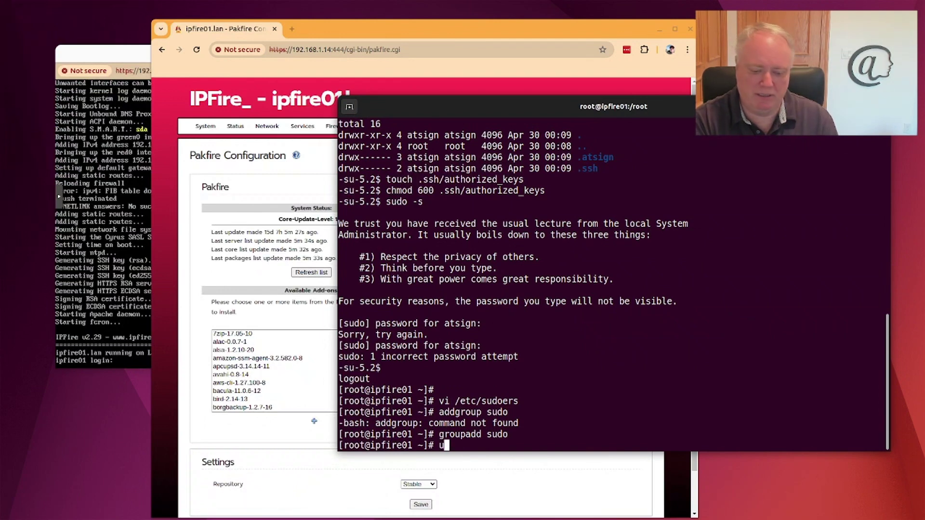
text(sermod )
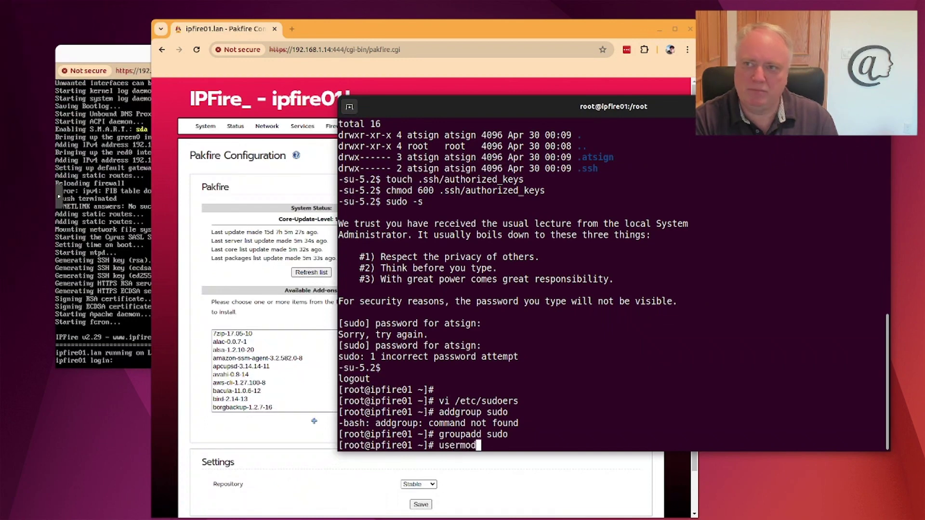
text(-a)
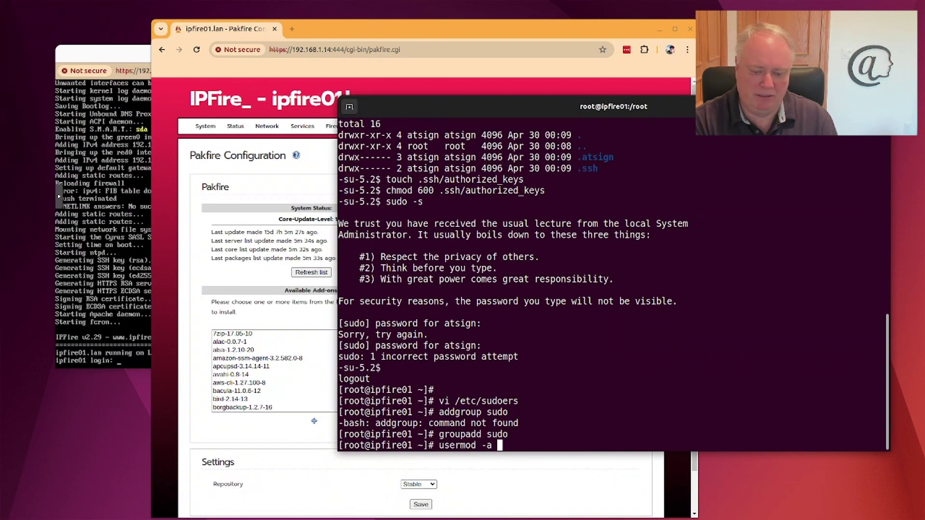
text( -G)
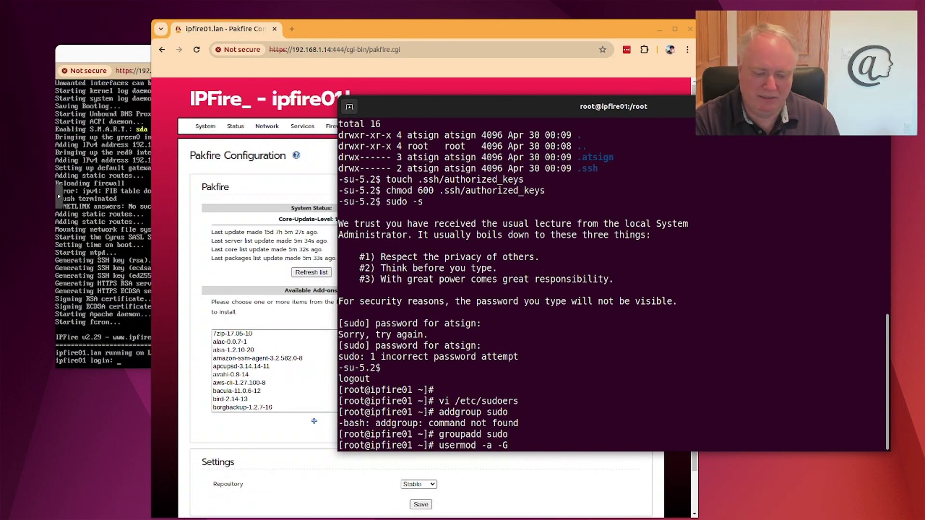
text(sudo atsign)
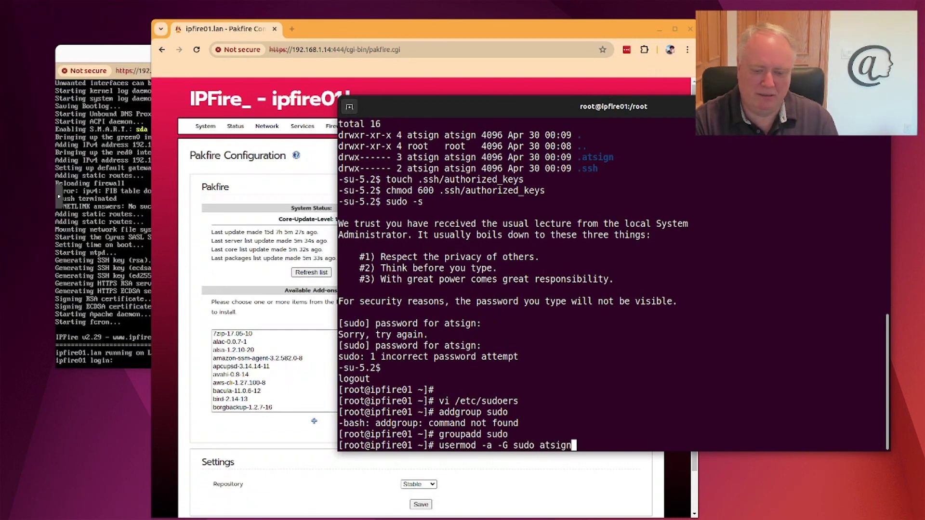
key(Return)
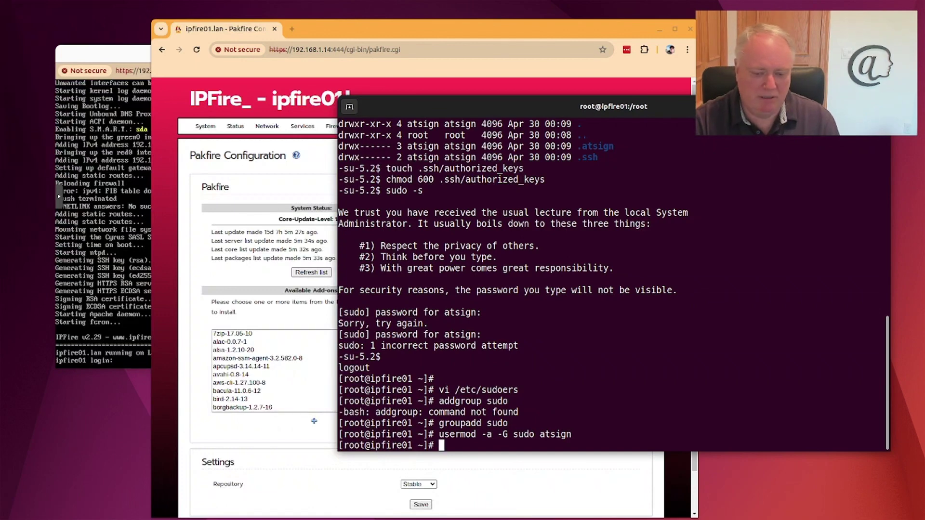
text(gr)
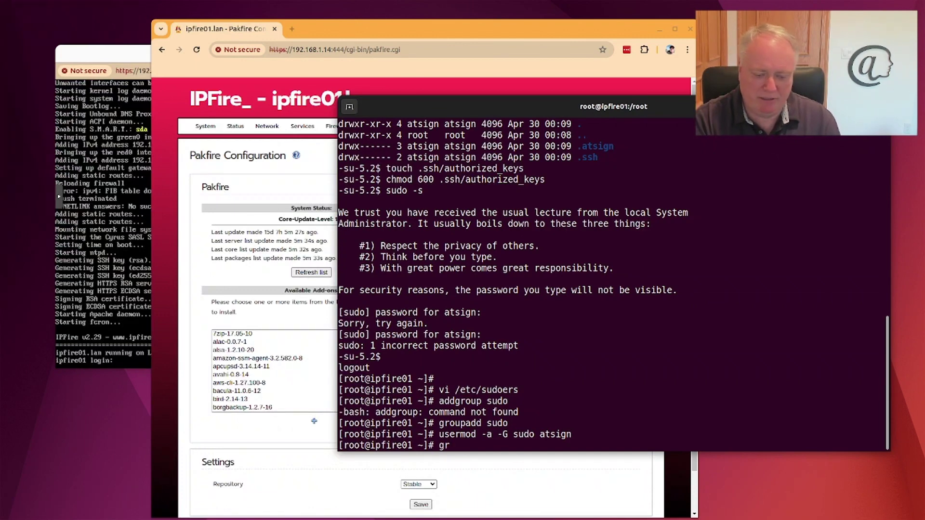
text(ep )
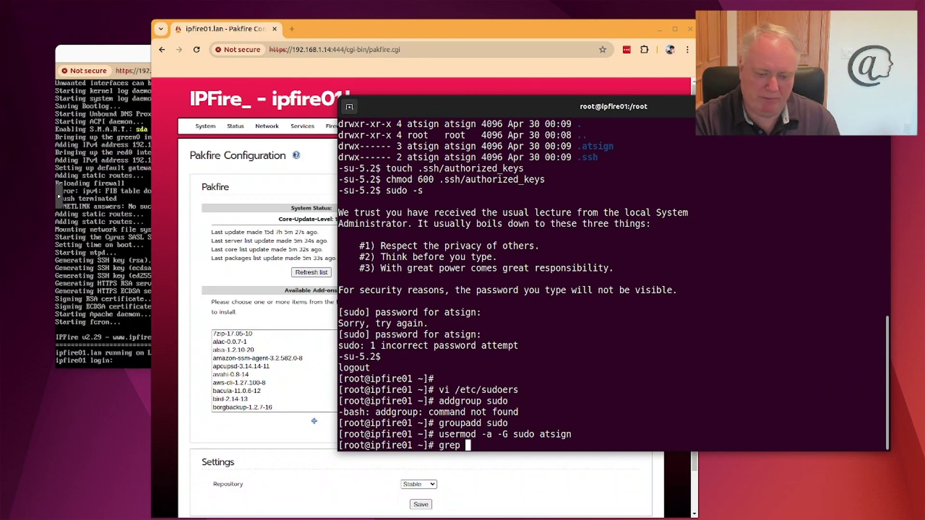
text(atsi)
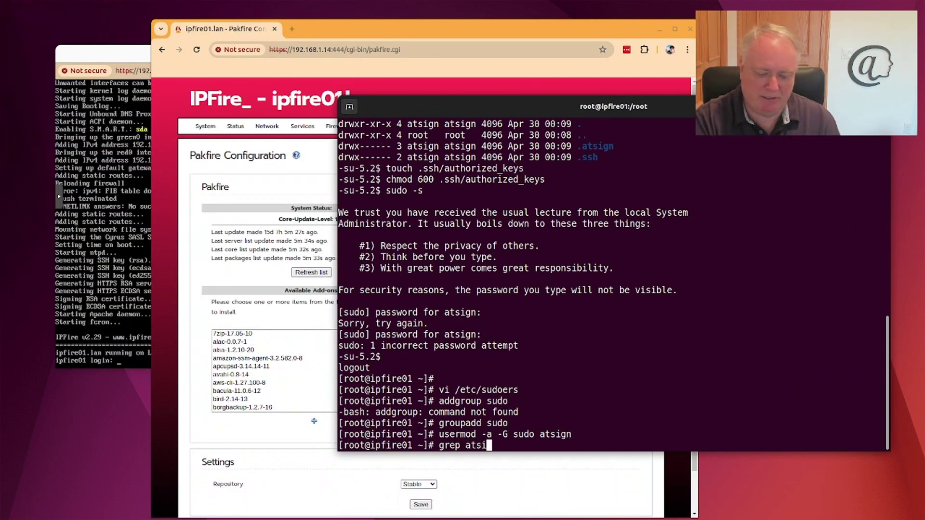
text(gn /etc/gr)
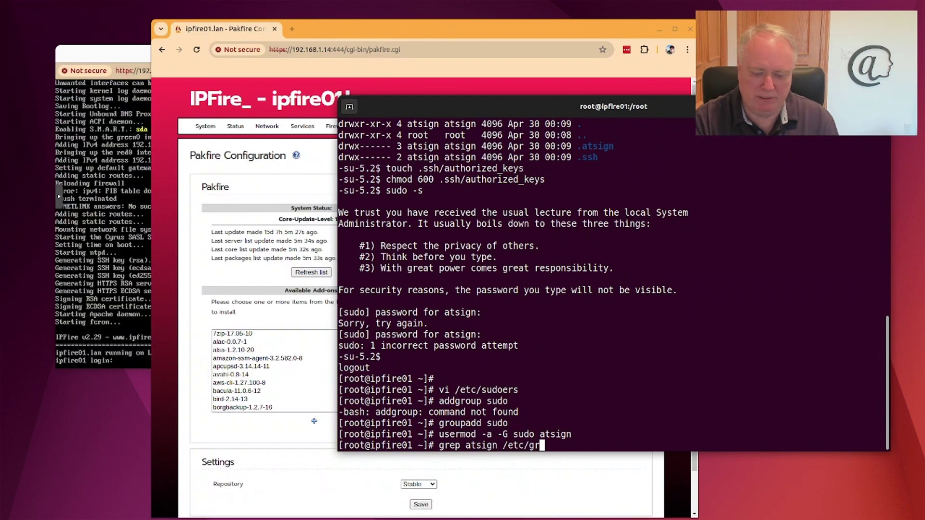
text(oup)
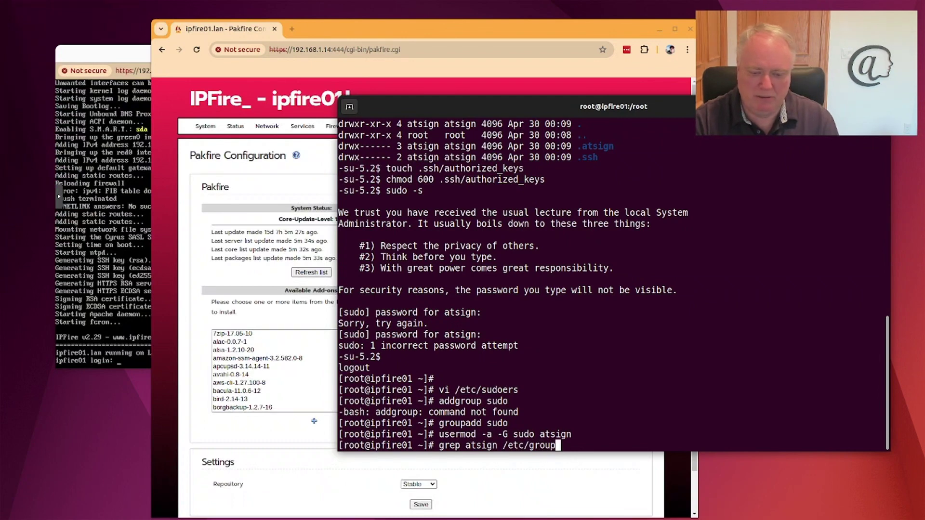
key(Return)
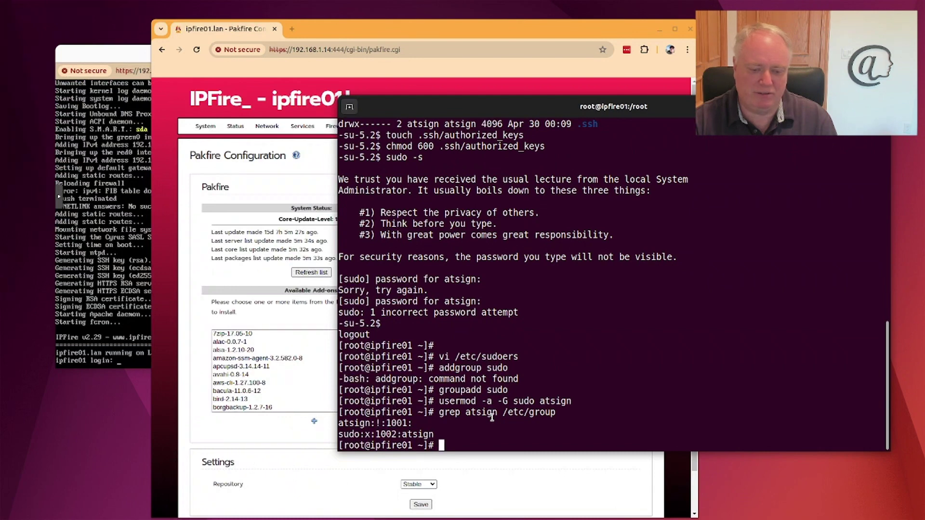
Step: Reset the atsign user's password with passwd atsign, entering the new password twice
text(s)
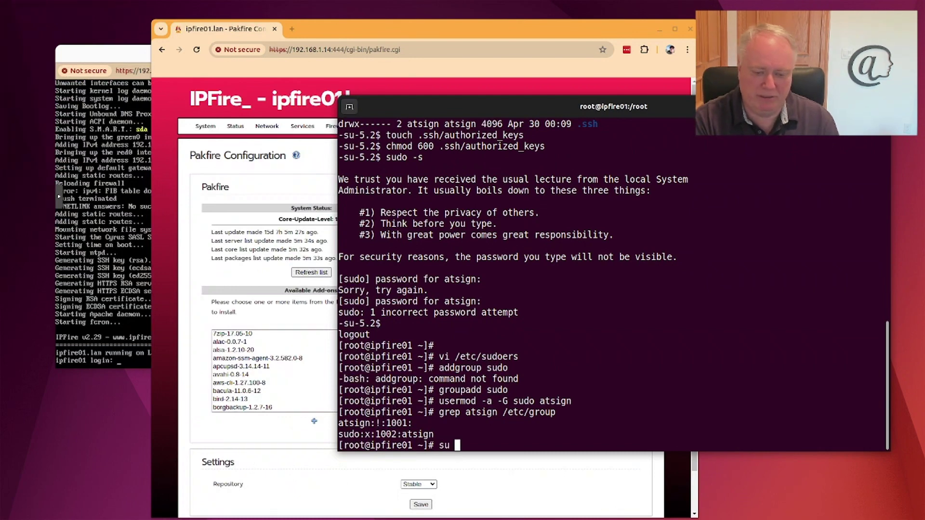
key(BackSpace)
text(pass)
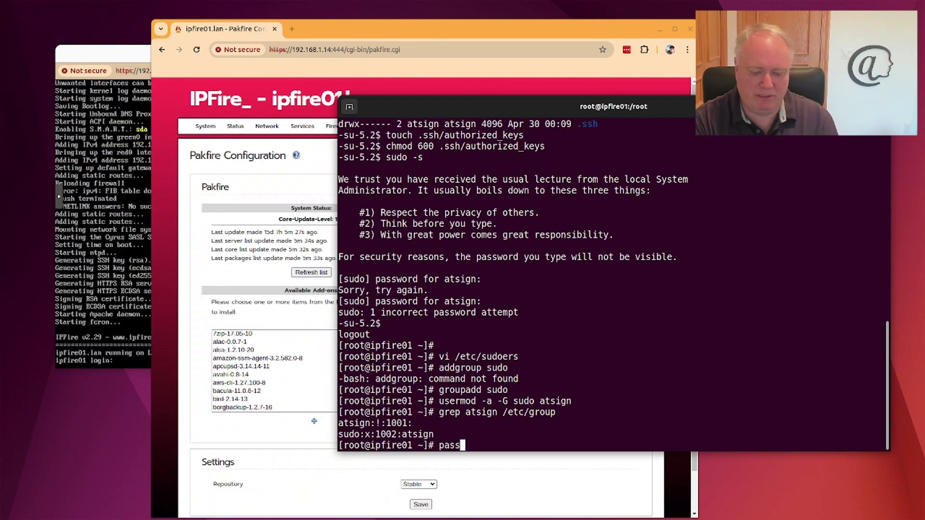
text(wd atsign)
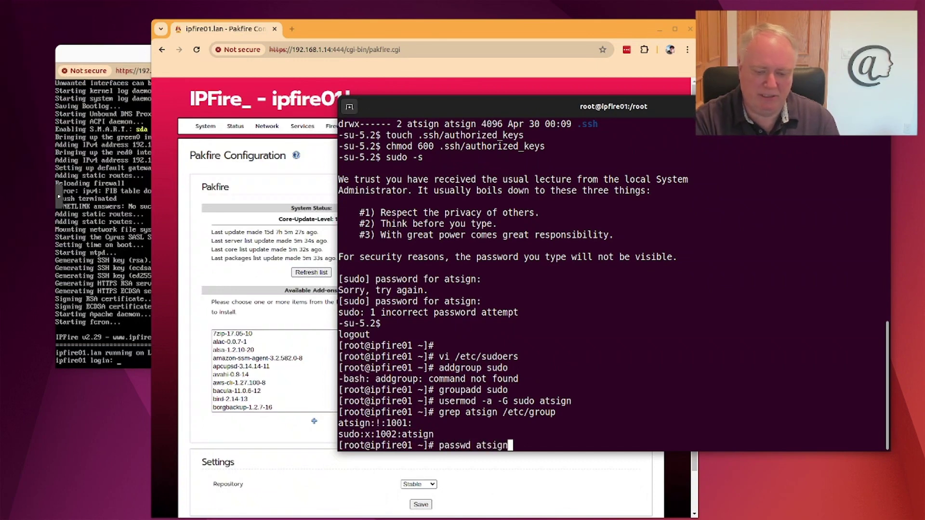
key(Return)
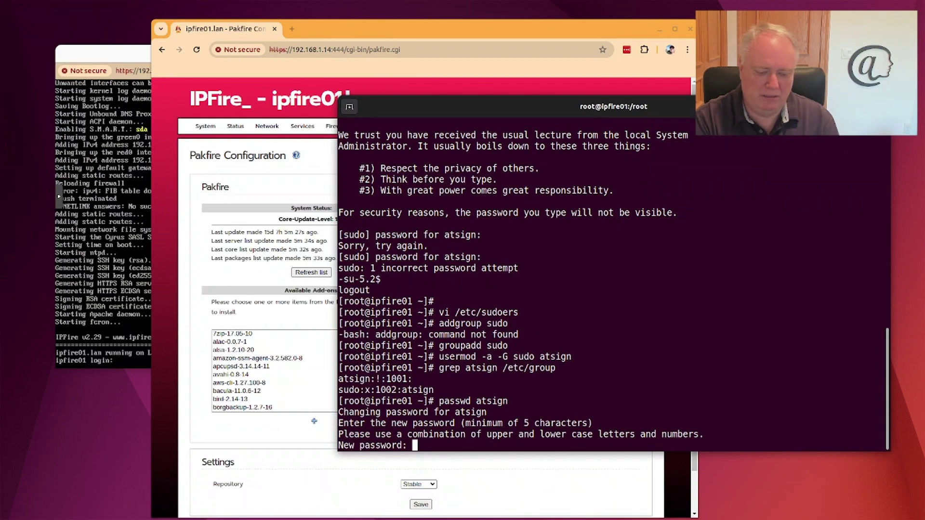
key(Return)
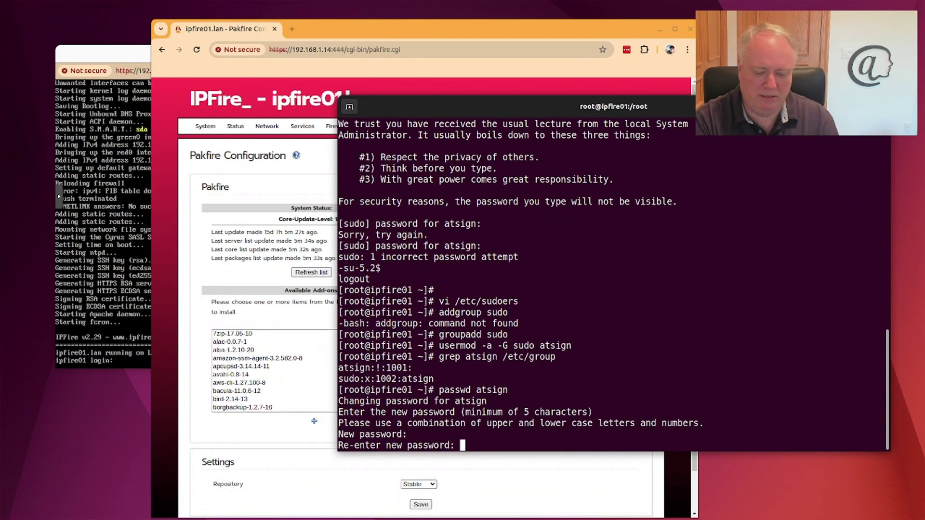
key(Return)
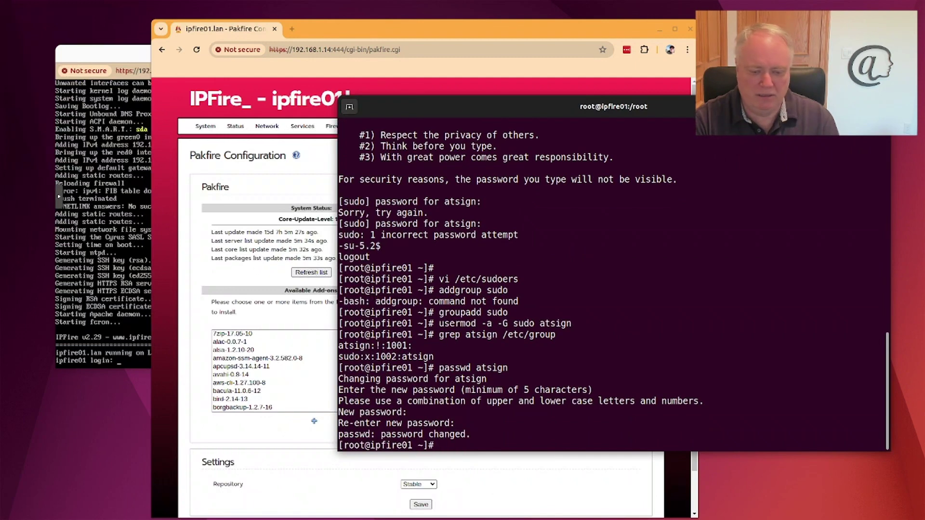
text(su -)
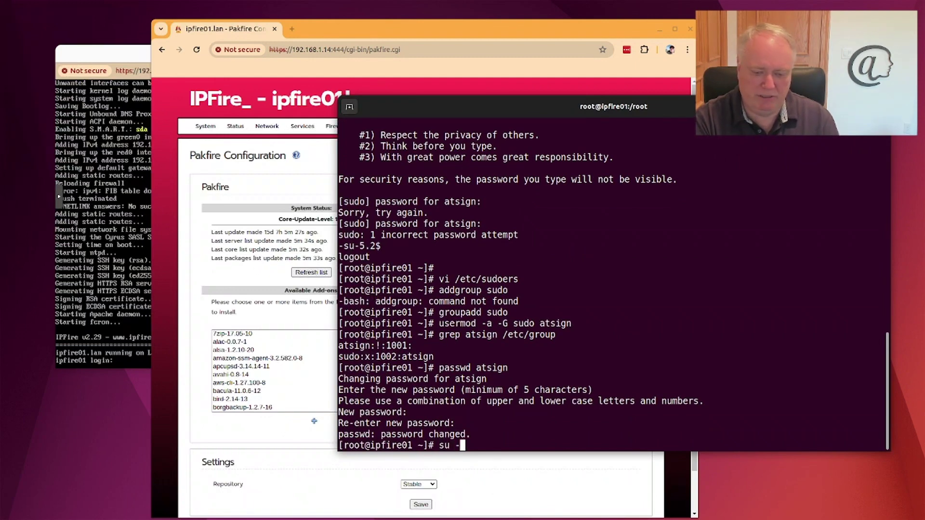
text( atsign)
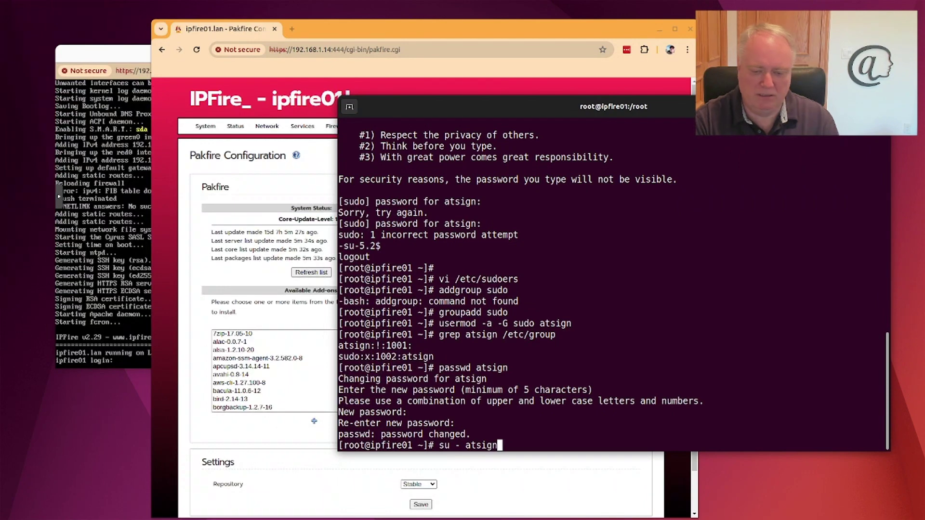
Step: Log in as atsign, confirm sudo -s grants a root shell, then exit back with Ctrl+D
key(Return)
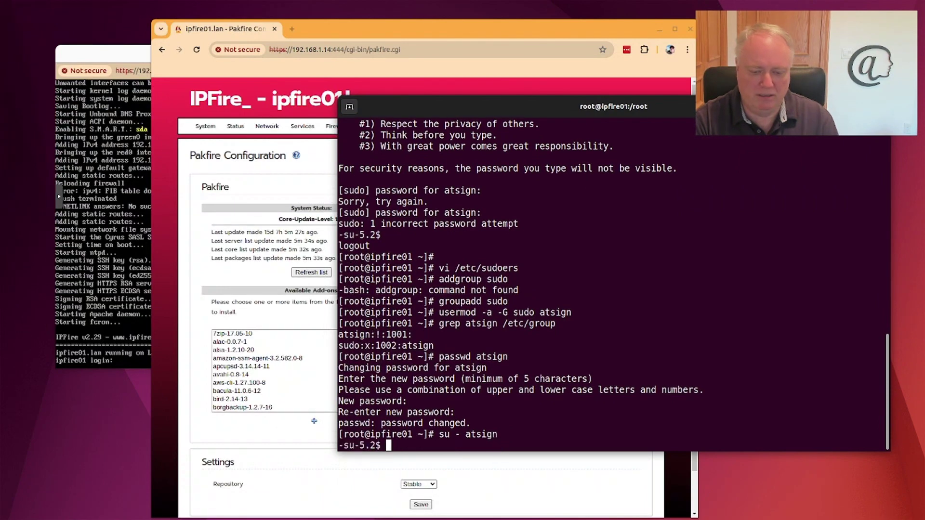
text(sudo -s)
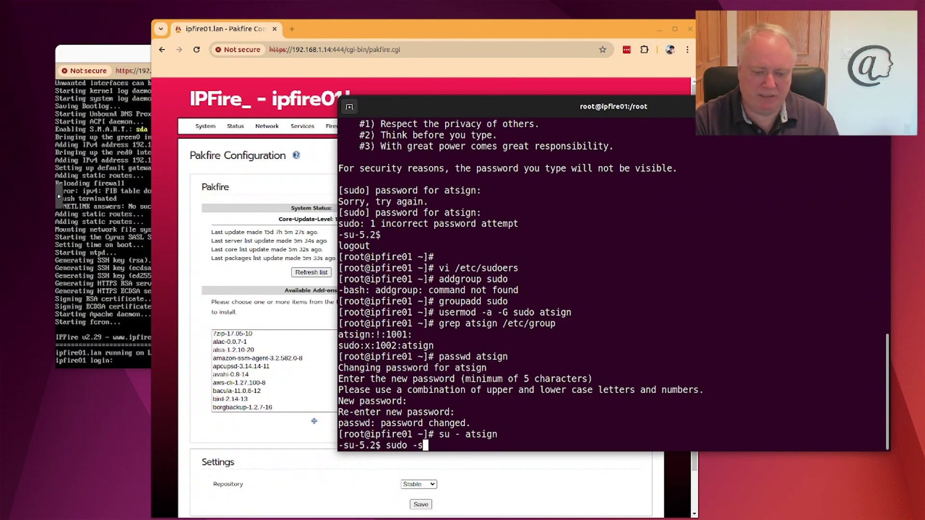
key(Return)
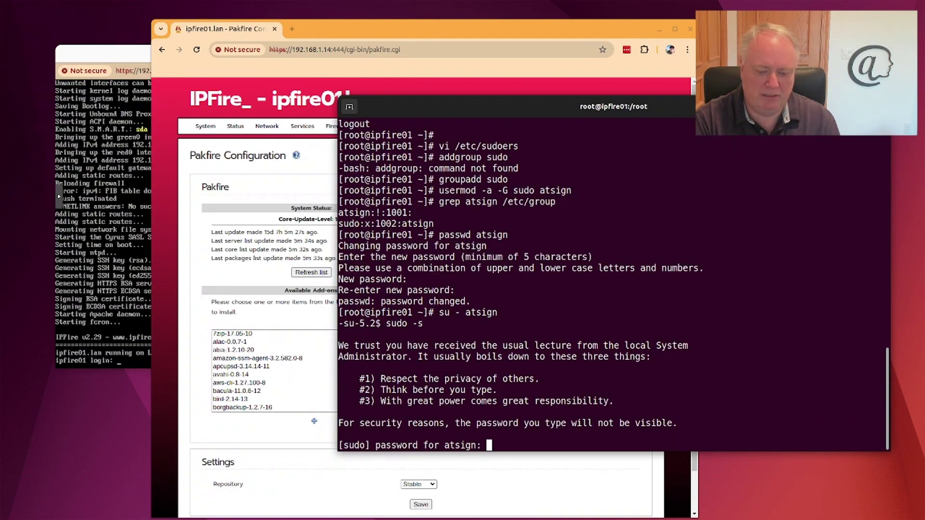
key(Return)
key(Return)
key(Return)
key(Return)
key(Return)
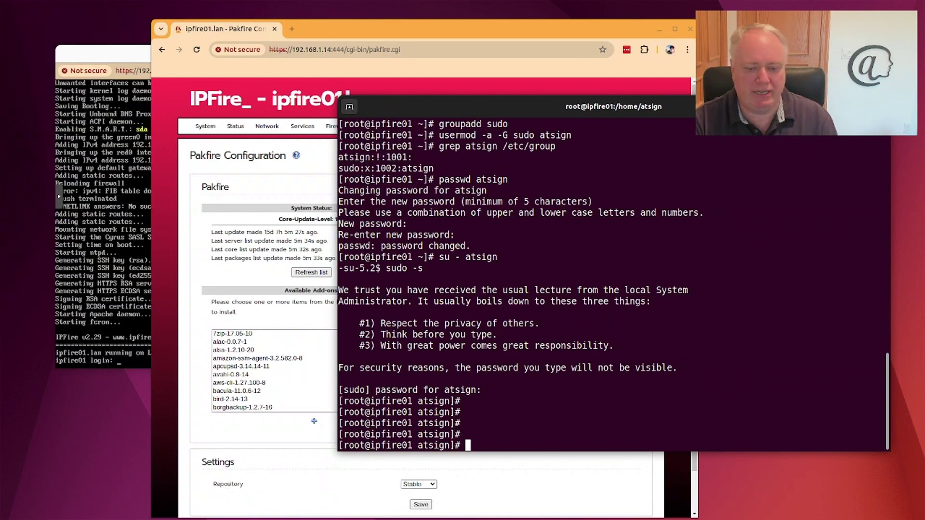
key(ctrl+d)
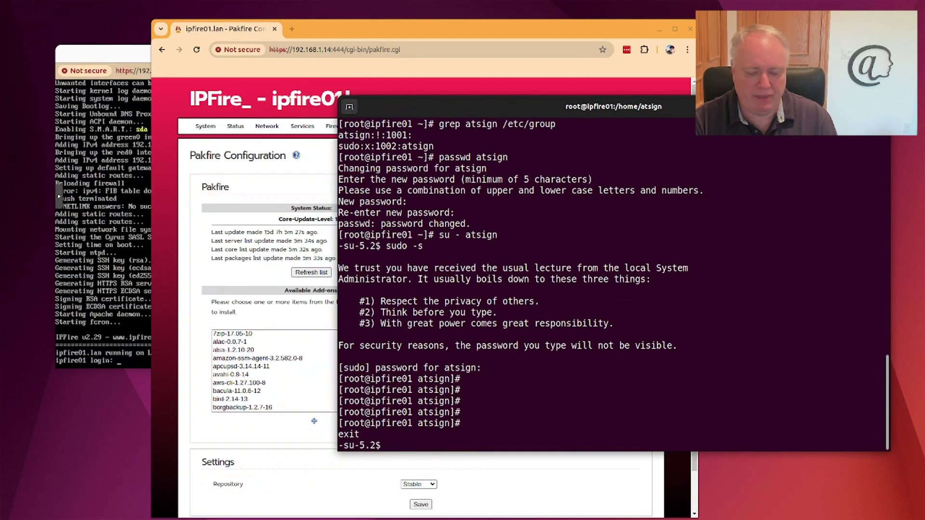
key(Return)
key(Return)
key(Return)
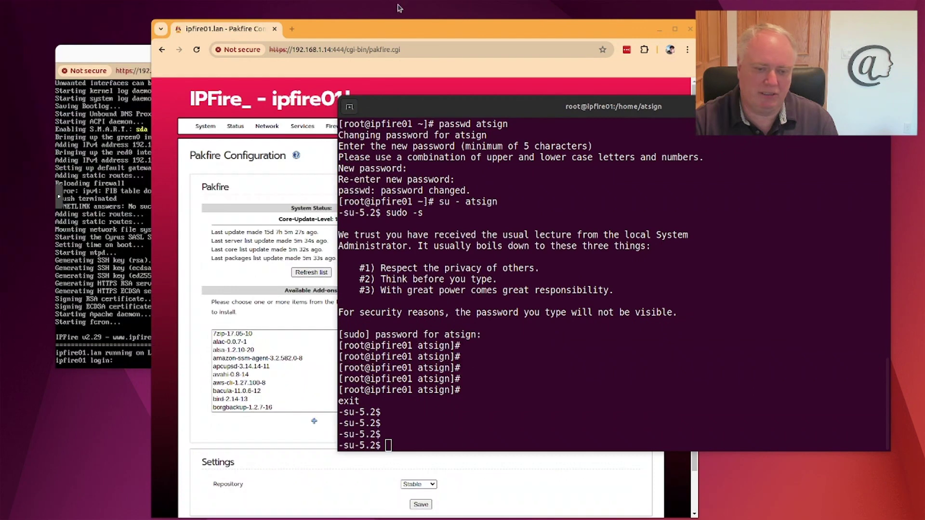
click(323, 30)
Step: Open docs.noports.com in a new browser tab
click(293, 30)
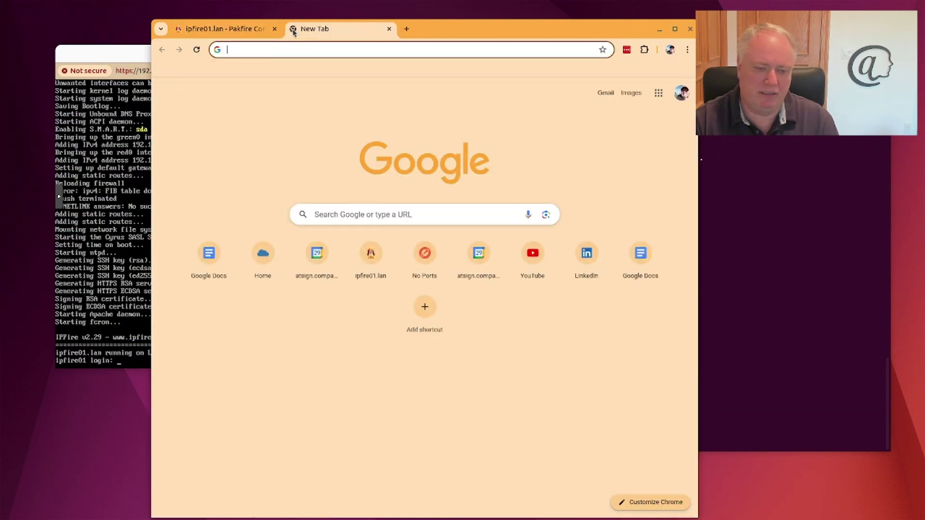
text(noports.com)
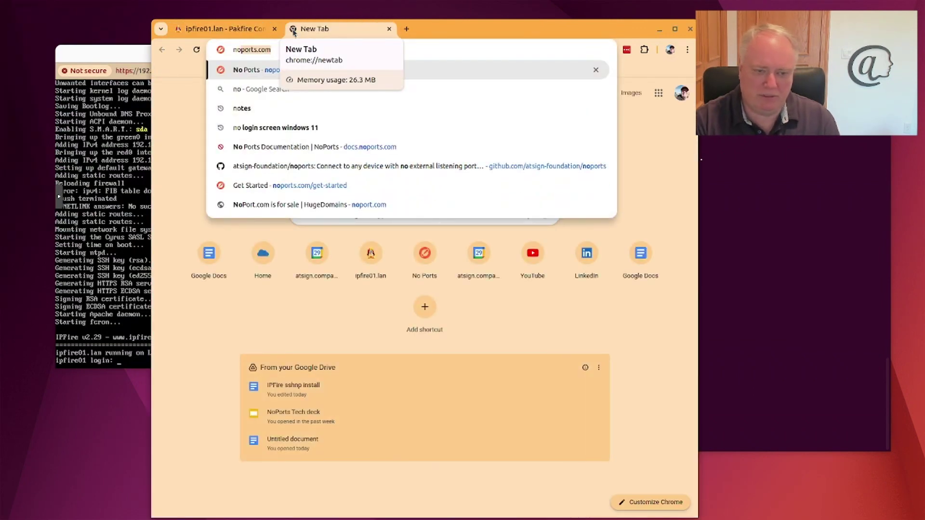
key(Left)
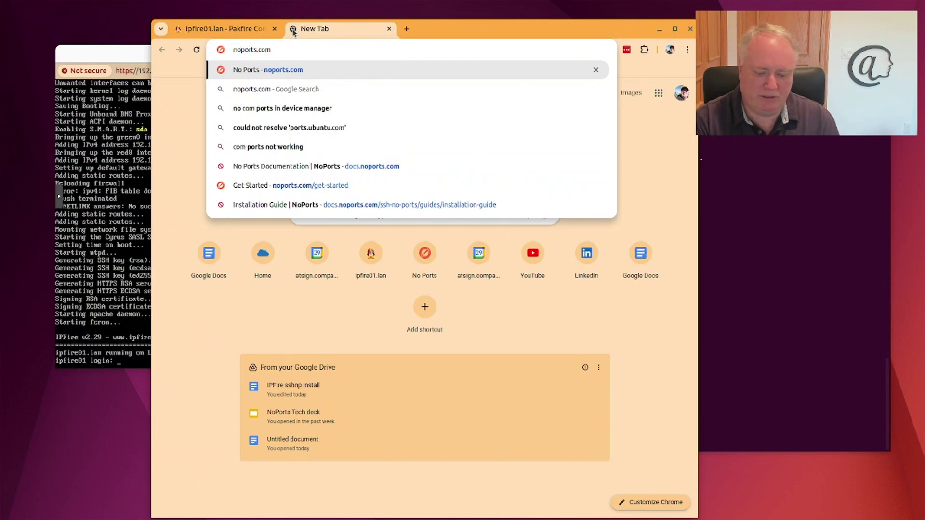
key(Home)
text(docs.)
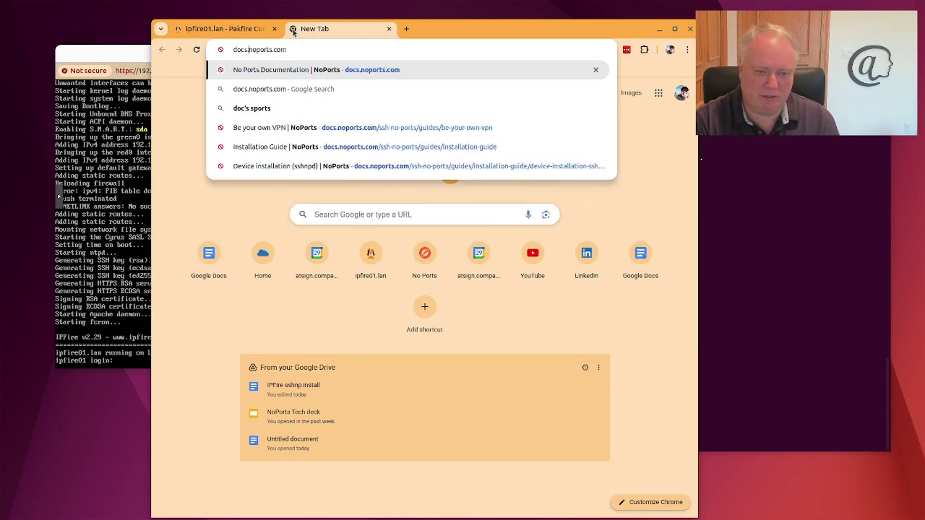
key(Return)
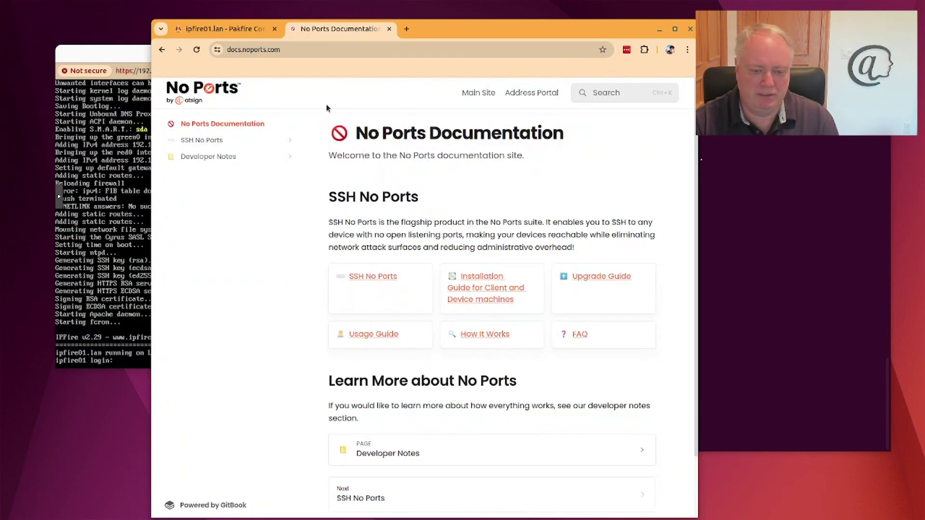
Step: Go to the Device installation (sshnpd) guide and copy the sshnp-linux-x64.tgz link address
click(200, 142)
click(204, 161)
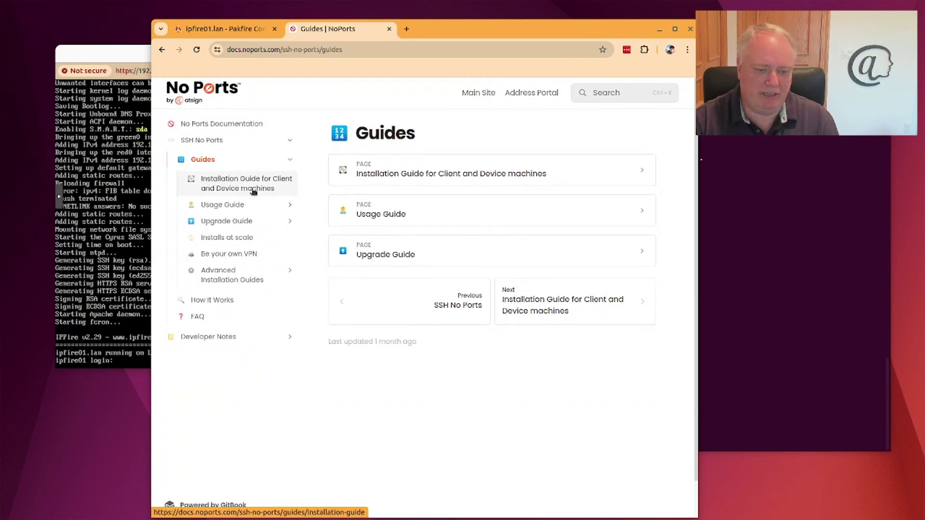
click(238, 282)
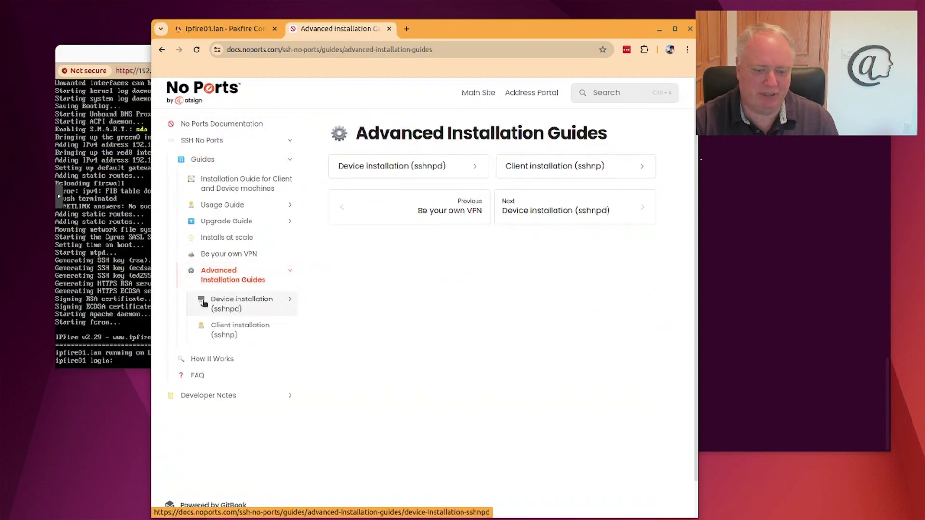
click(244, 309)
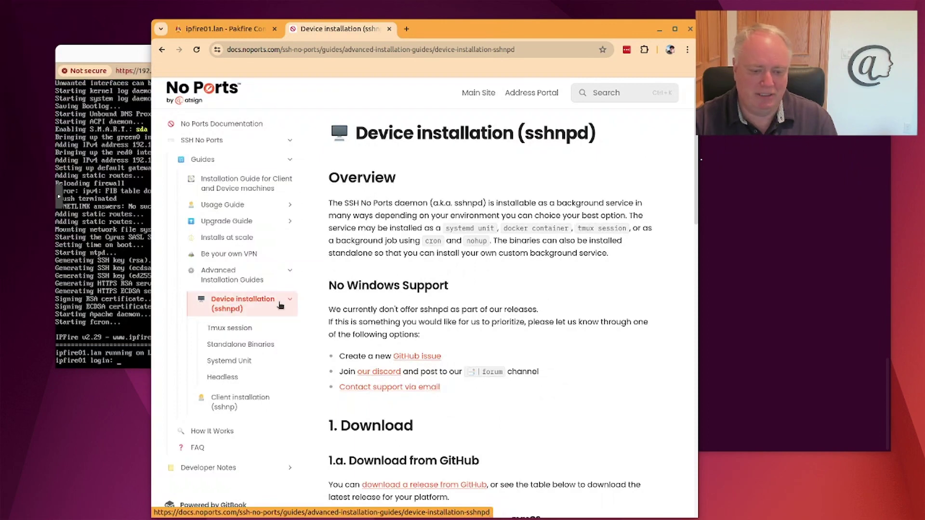
scroll(484, 311, down, 6)
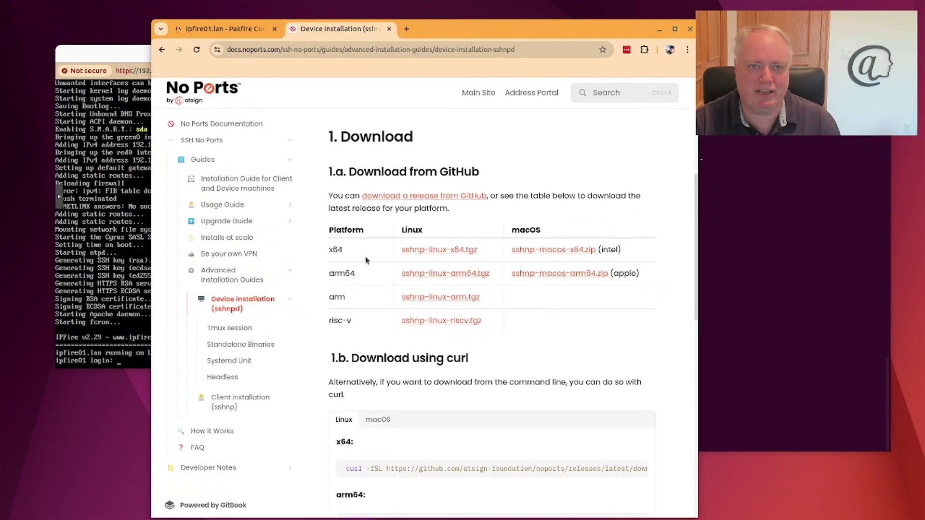
right_click(433, 253)
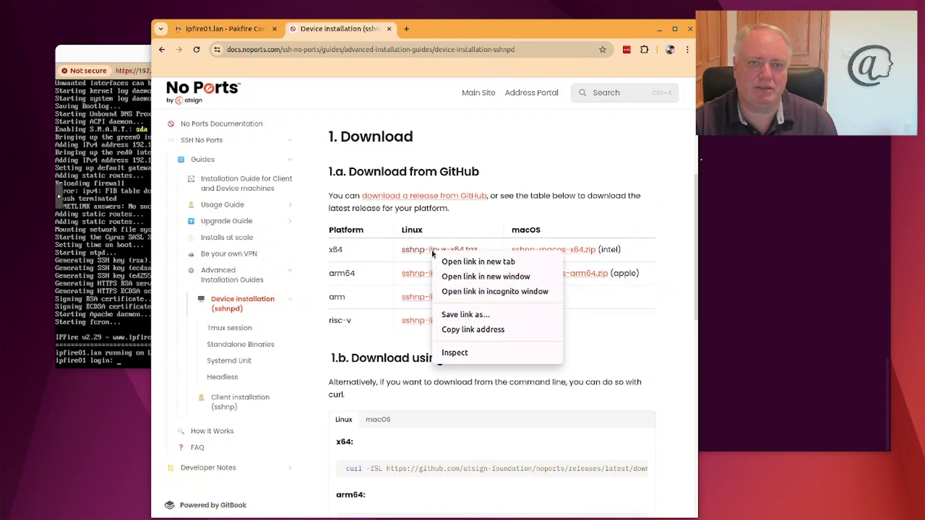
click(480, 331)
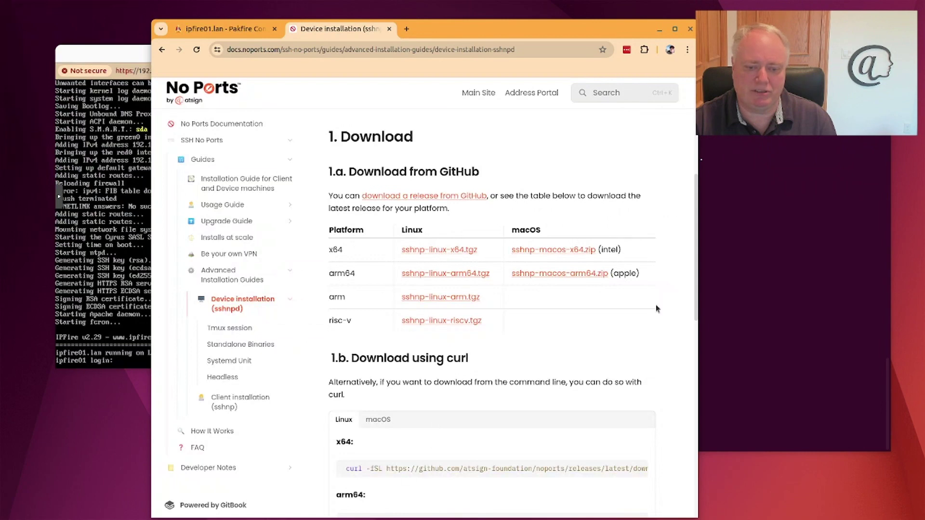
Step: Start a curl -L command, abandon the garbled paste and clear the terminal screen
click(757, 300)
text(curl )
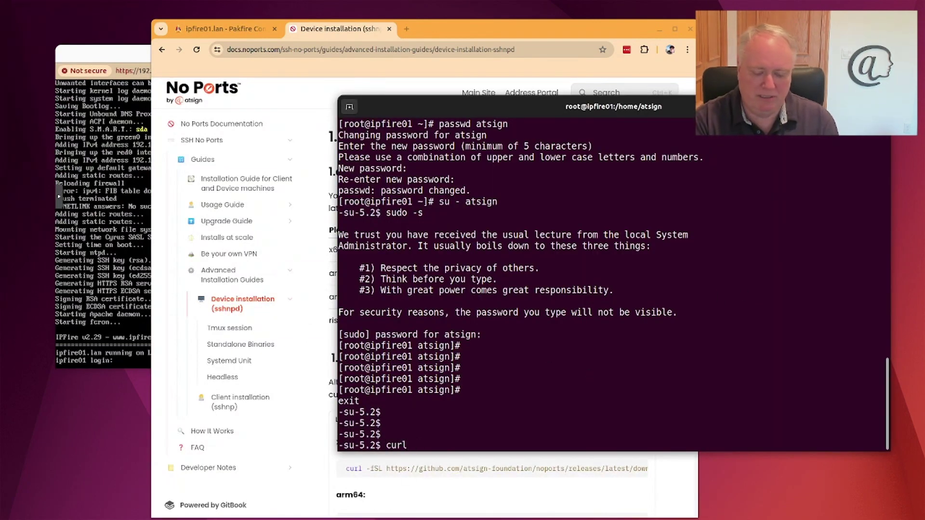
text(-L)
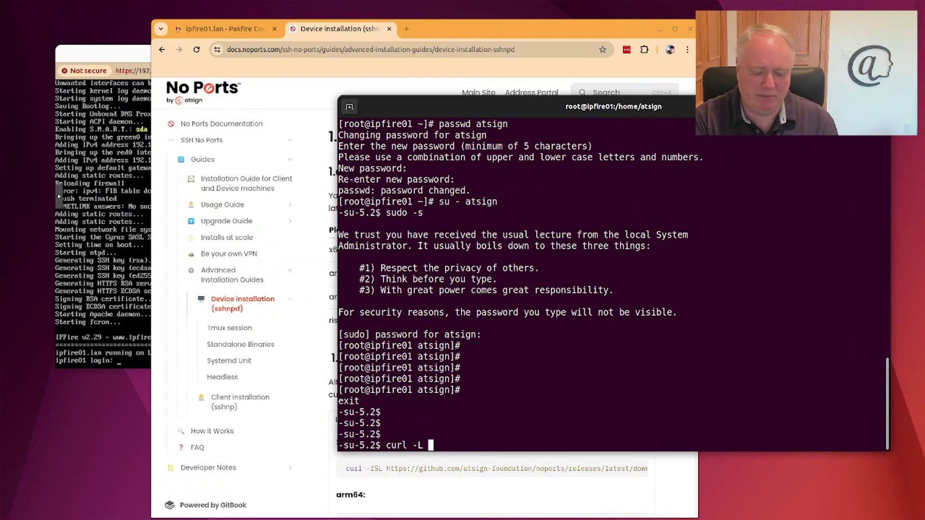
key(ctrl+shift+v)
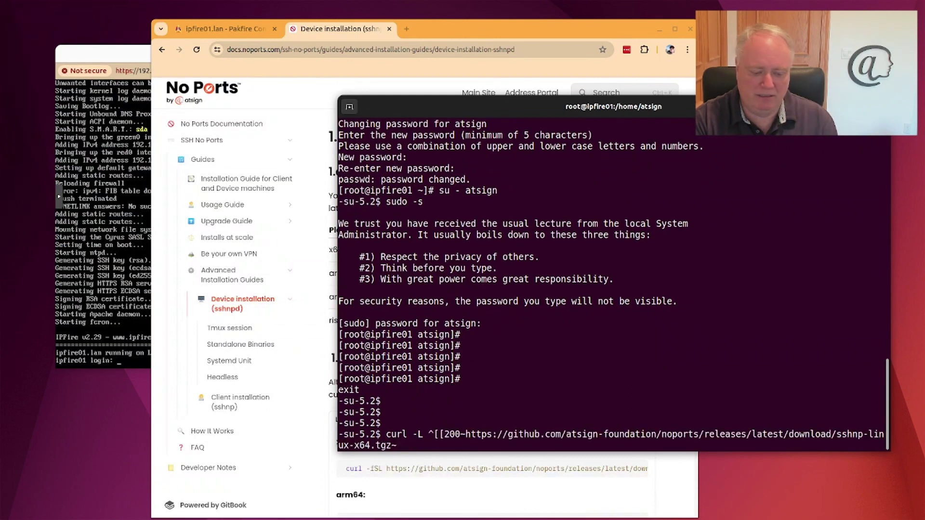
key(ctrl+c)
text(c)
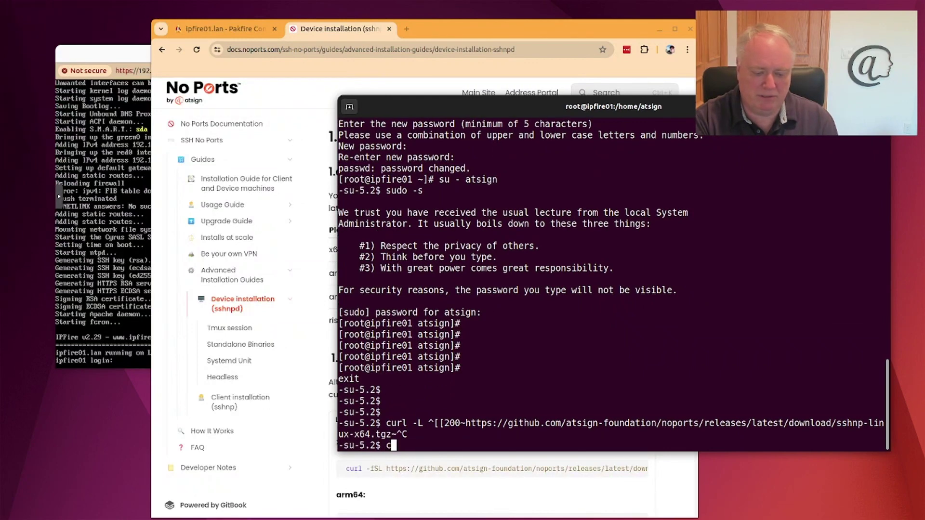
text(u)
key(ctrl+l)
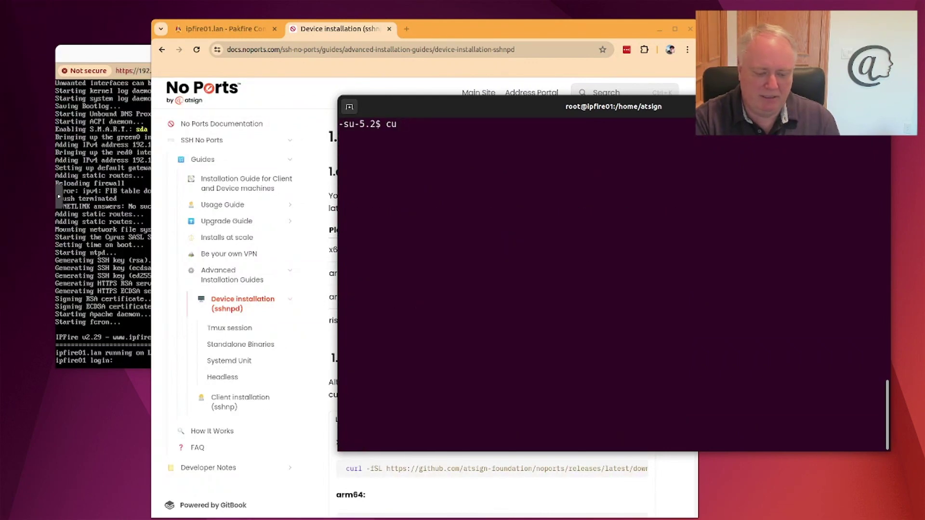
Step: Download the copied Linux x64 release URL with curl -L into sshnp.tgz
text(rl )
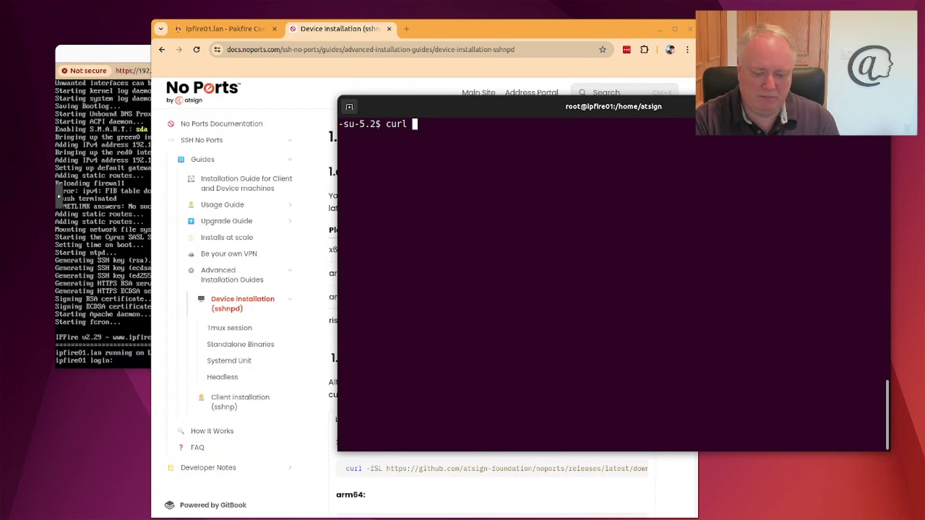
text(-l)
key(BackSpace)
text(L)
key(ctrl+shift+v)
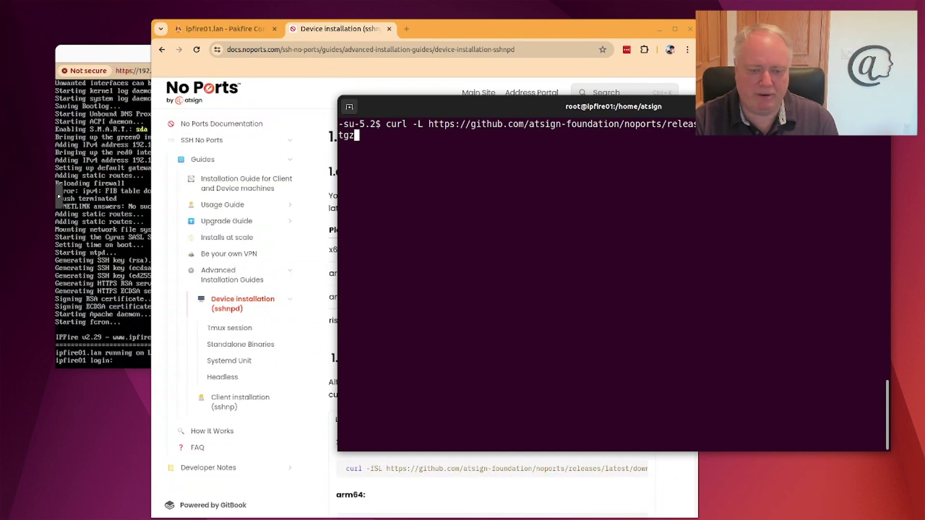
text(-o )
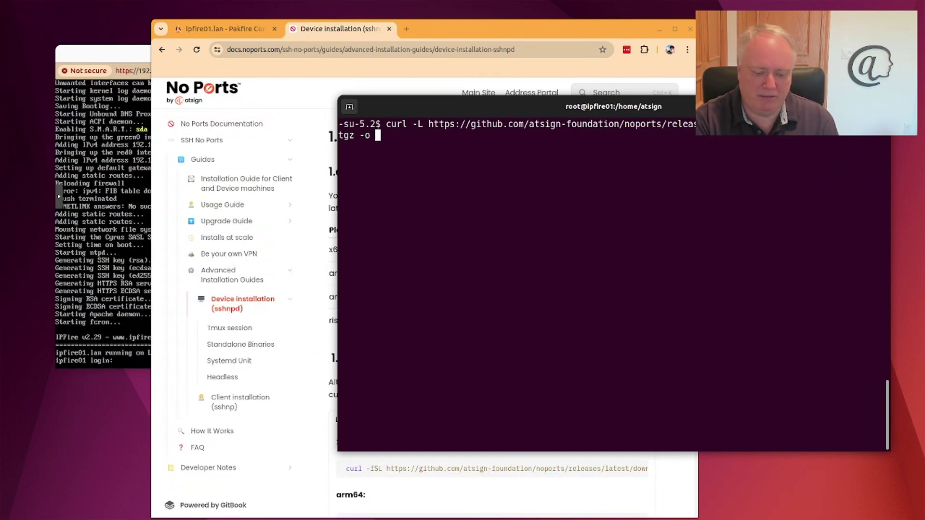
text(sshnp)
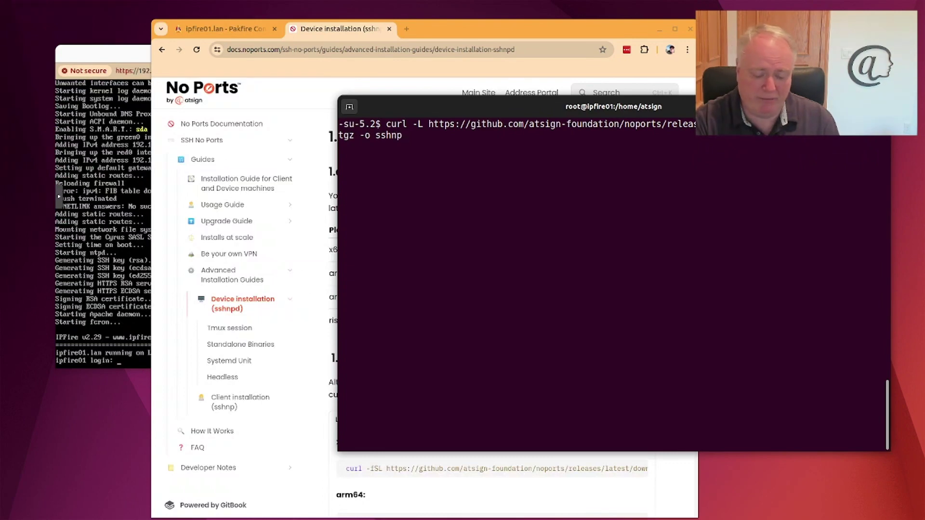
text(.tgz)
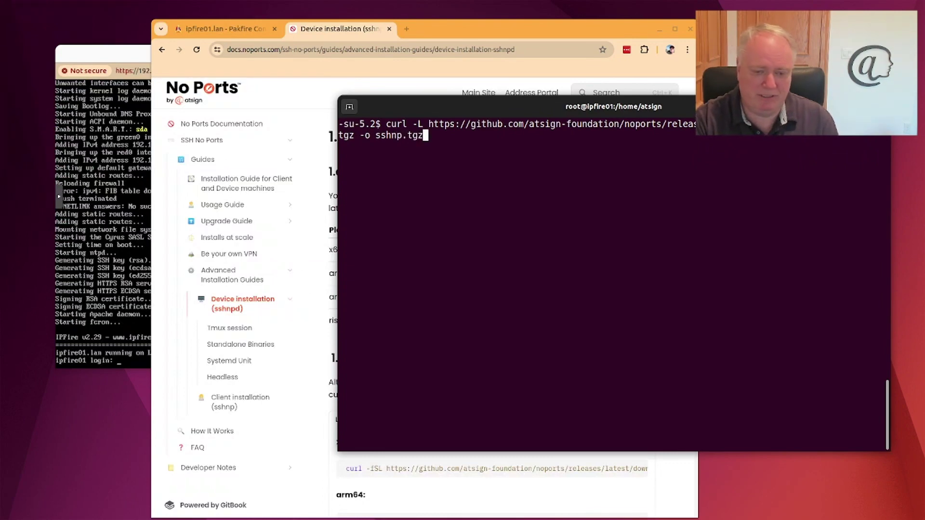
key(Return)
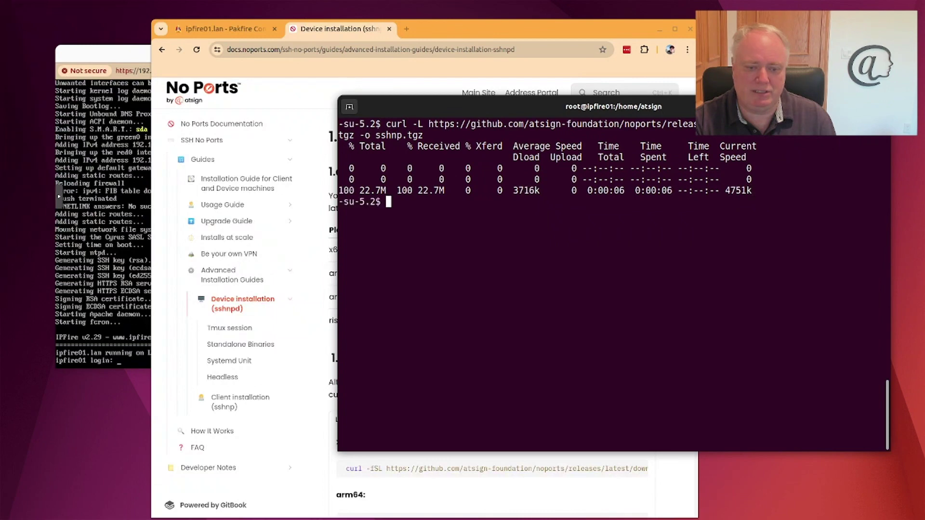
key(Return)
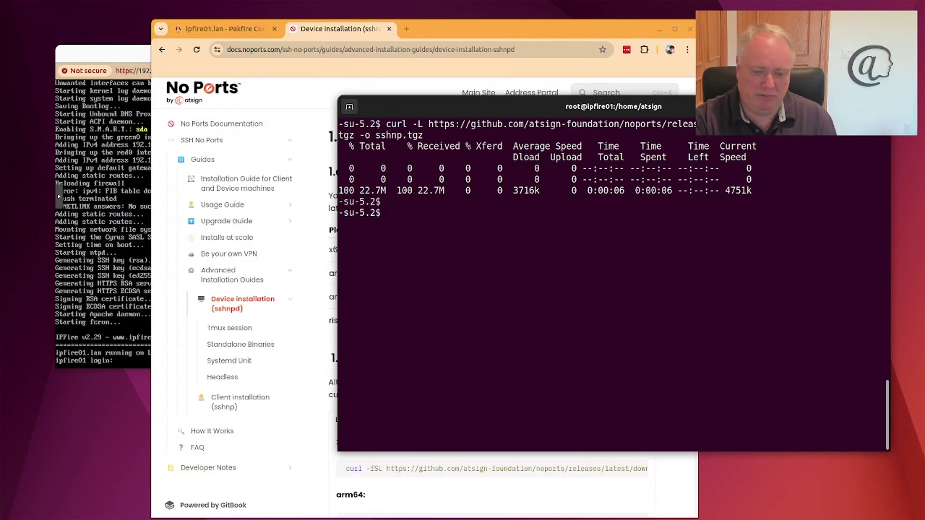
Step: Confirm sshnp.tgz is present and extract it with tar zxvf
text(ls)
key(Return)
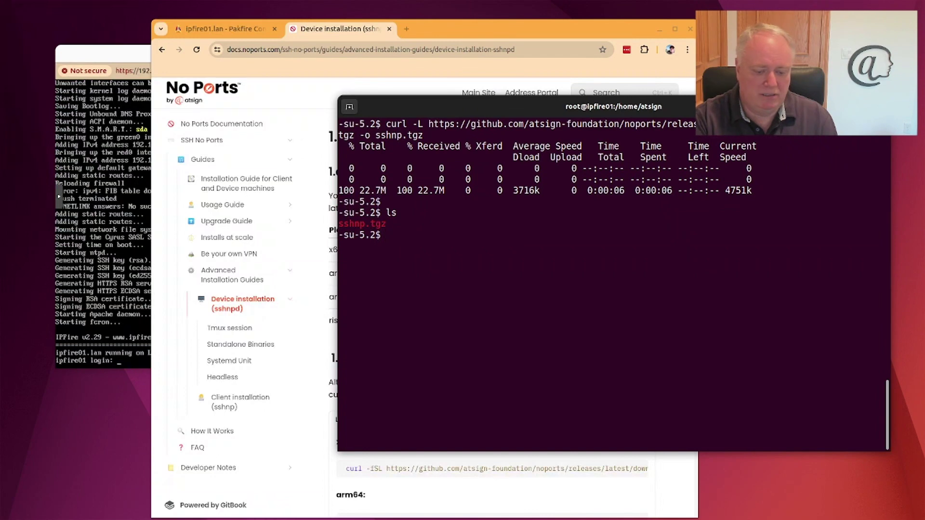
text(tar z)
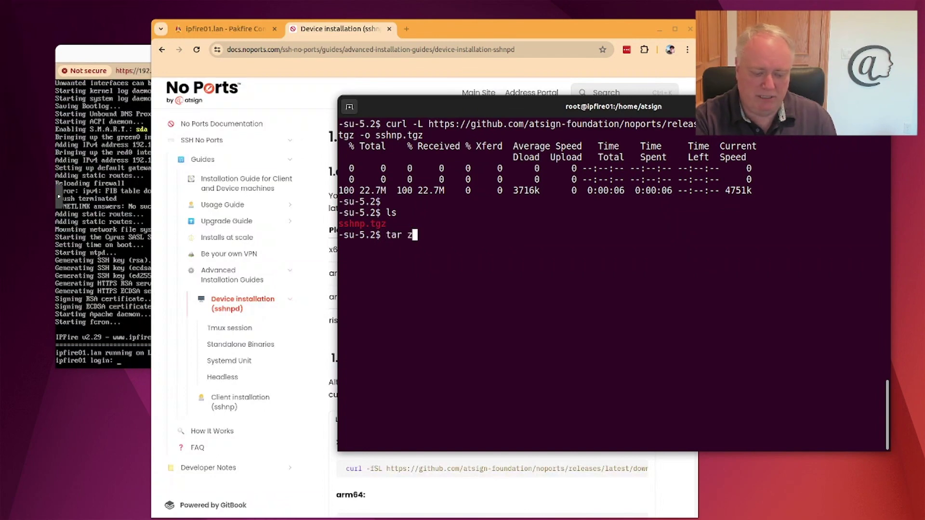
text(xvf)
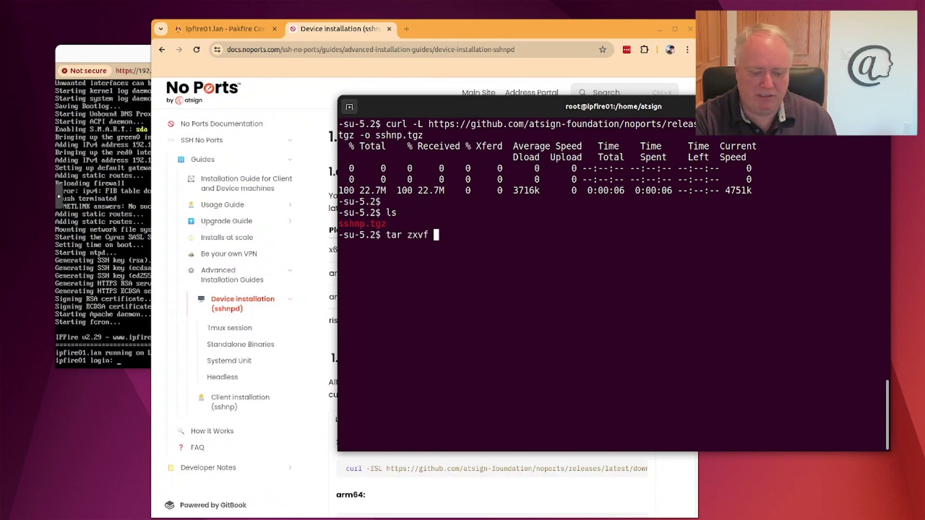
text( ss)
key(Tab)
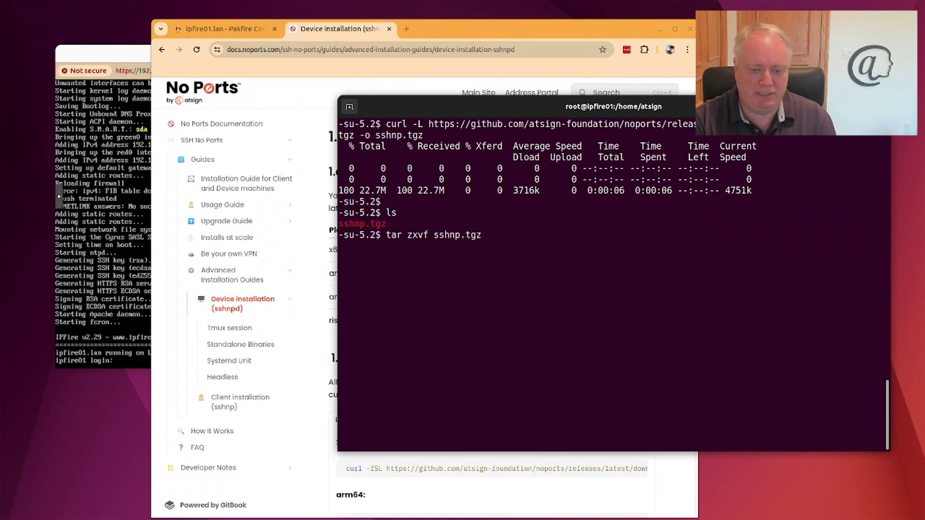
key(Return)
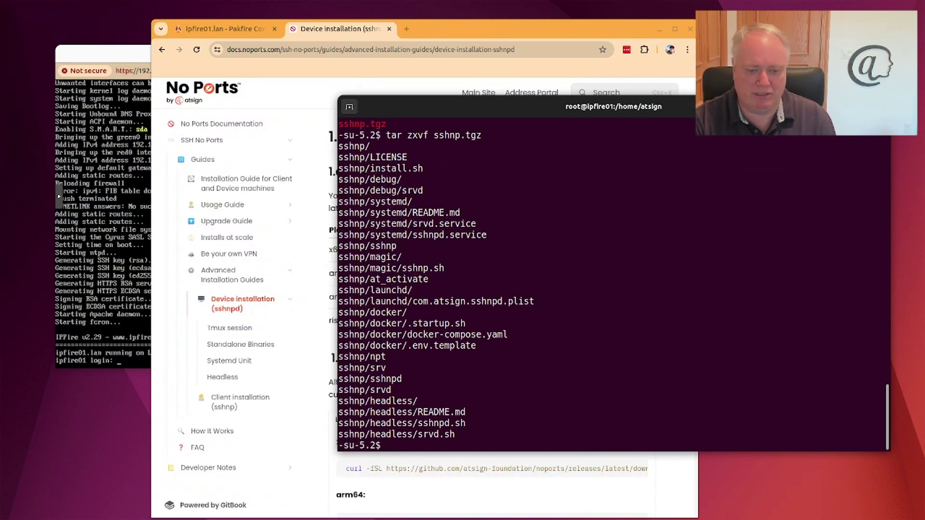
Step: Enter the extracted sshnp folder and list install.sh, sshnpd, srvd and templates
text(ls)
key(Return)
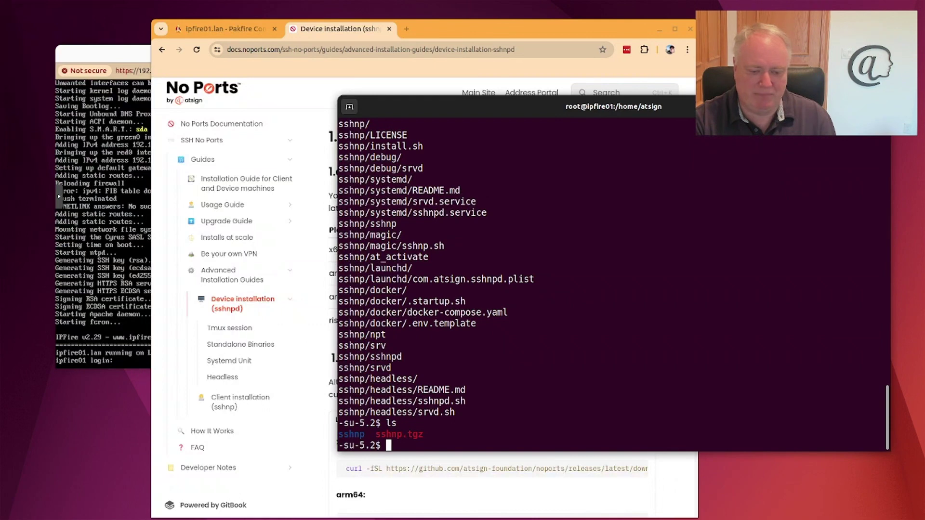
text(cd ssh)
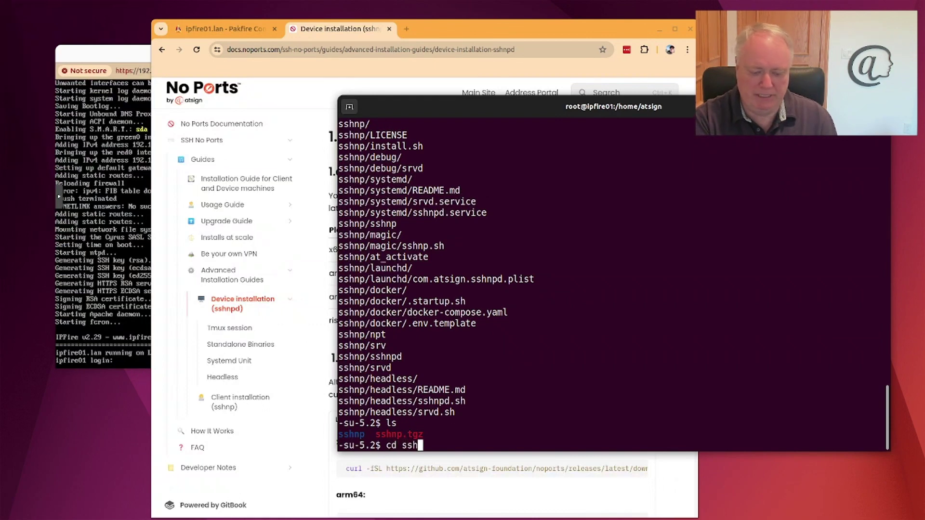
text(np)
key(Return)
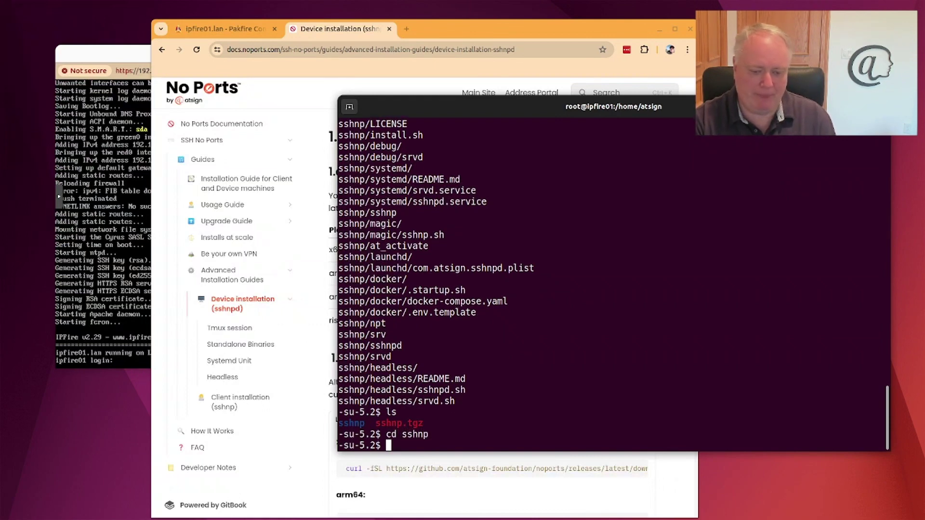
text(ls)
key(Return)
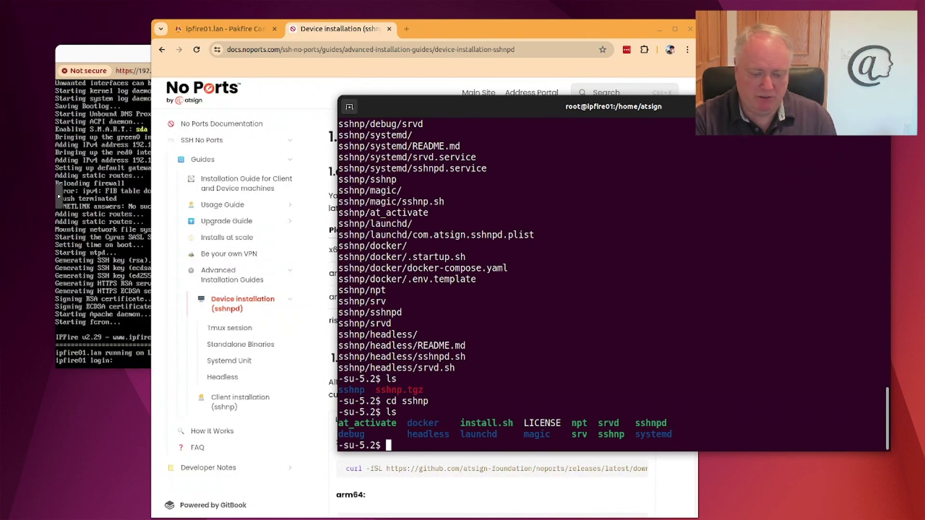
text(sudo)
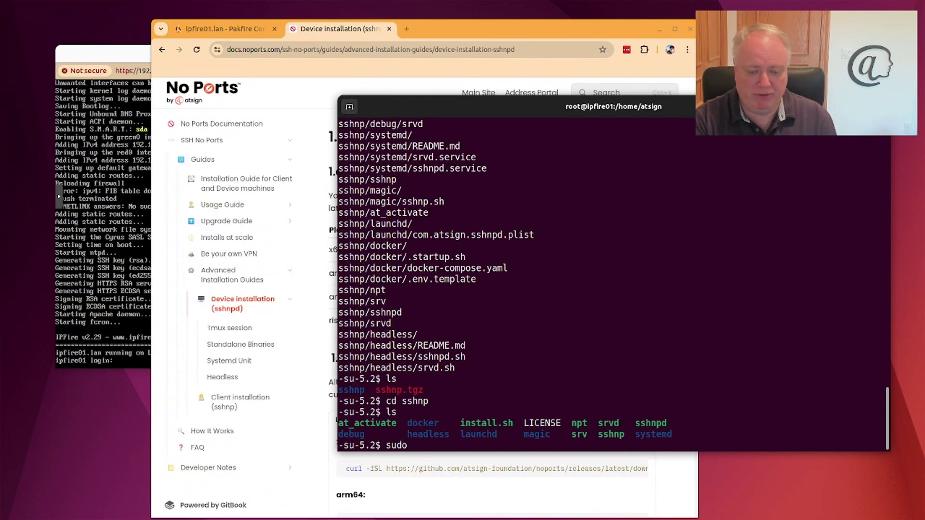
Step: Show the installer's usage with ./install.sh --help, then recall it without the --help flag
key(BackSpace)
key(BackSpace)
key(BackSpace)
key(BackSpace)
key(BackSpace)
text(./install.sh )
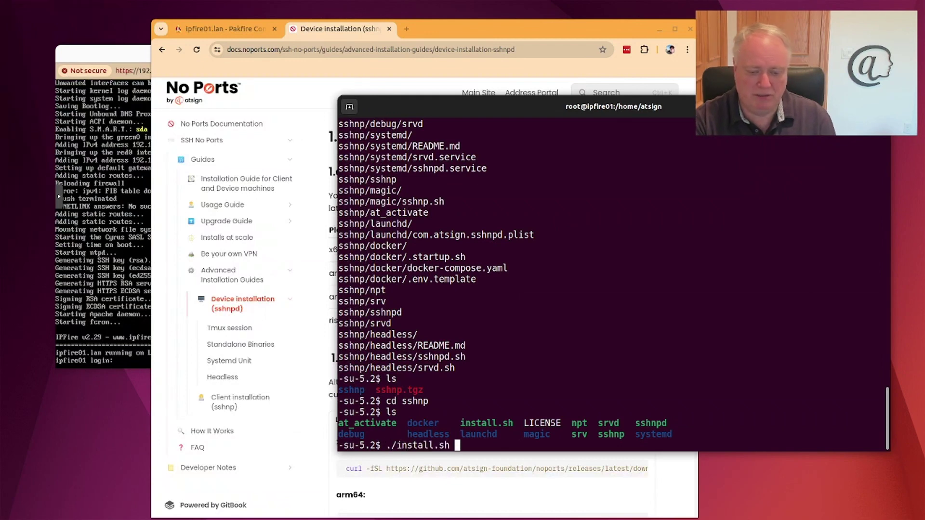
text(--help)
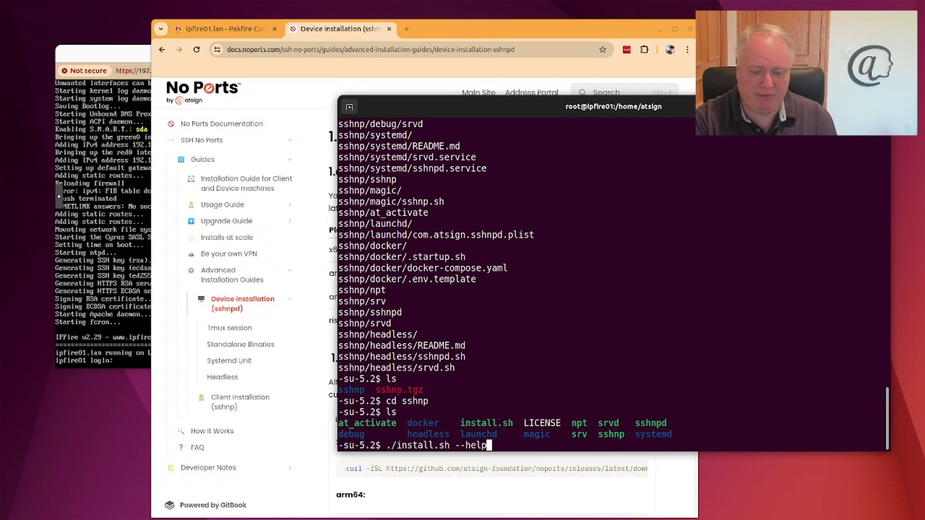
key(Return)
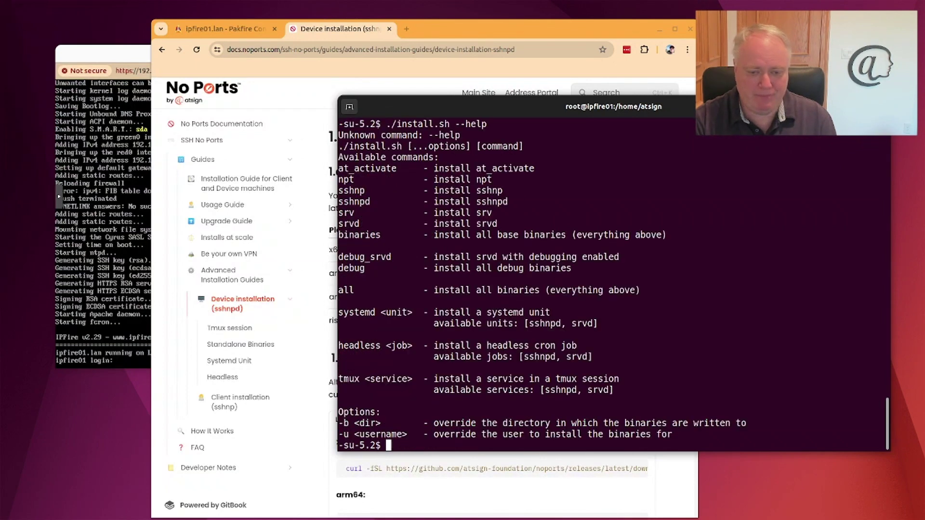
key(Up)
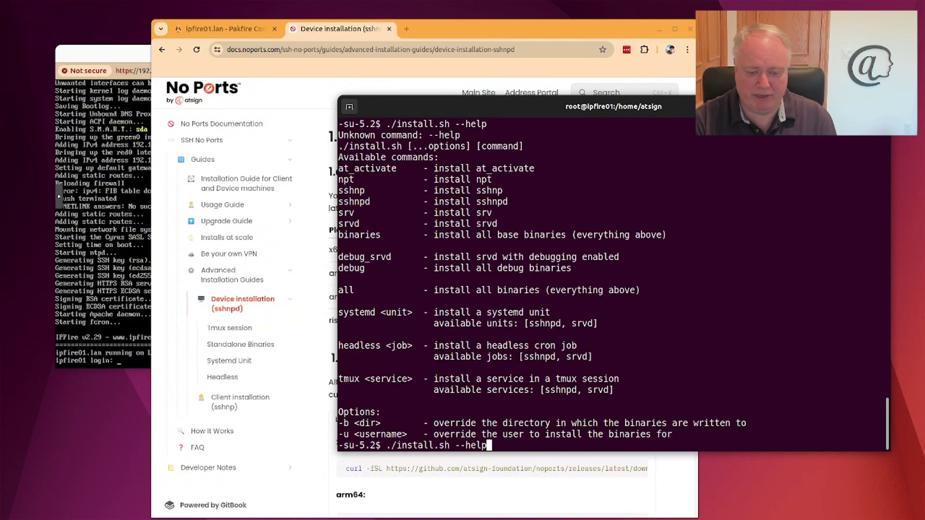
key(BackSpace)
key(BackSpace)
key(BackSpace)
key(BackSpace)
key(BackSpace)
key(BackSpace)
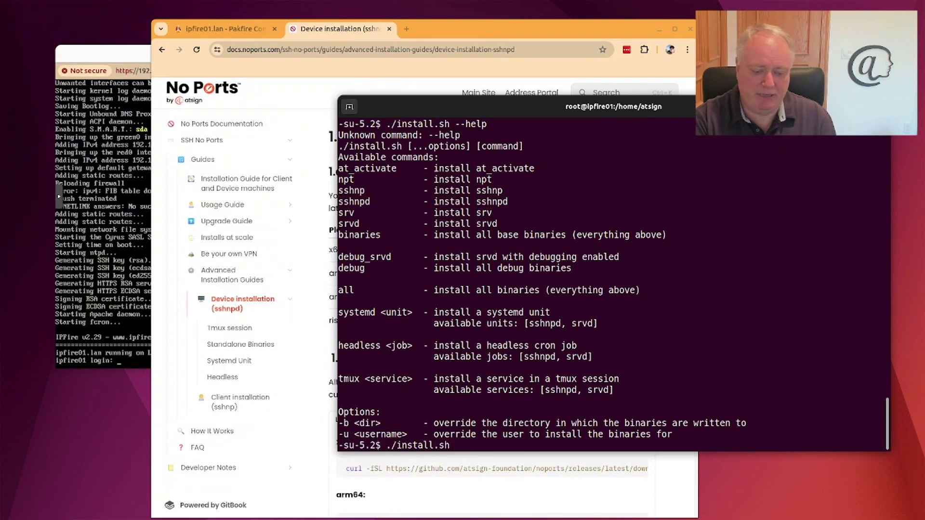
Step: Install sshnpd as a tmux service with ./install.sh tmux sshnpd, then move into ~/.local/bin
text(tmux )
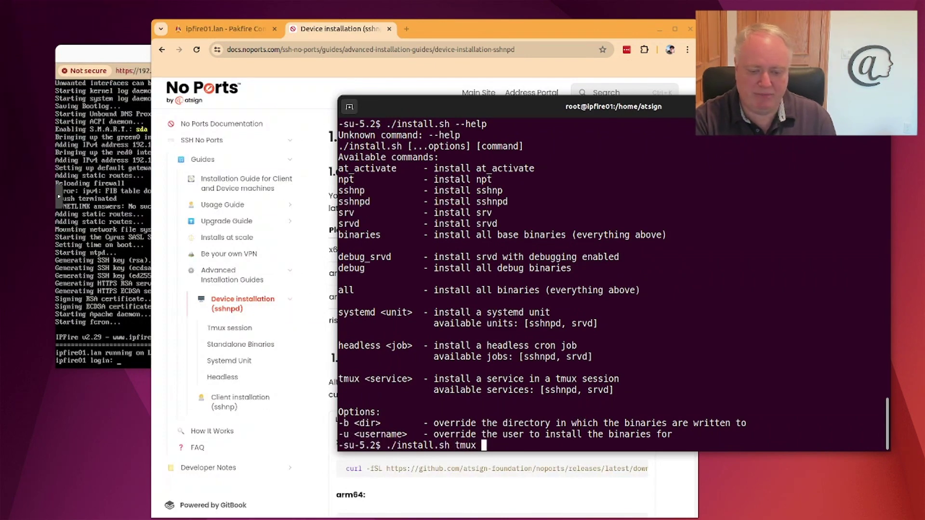
text(sshnpd)
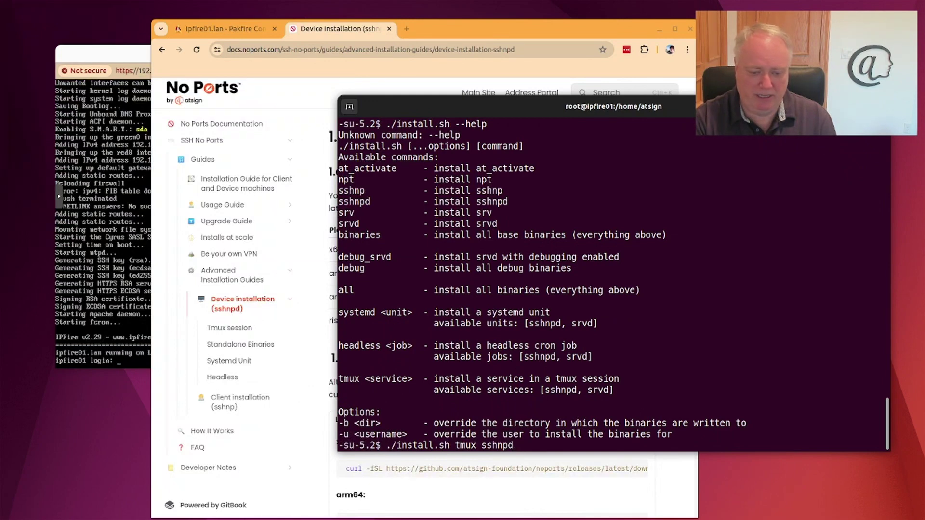
key(Return)
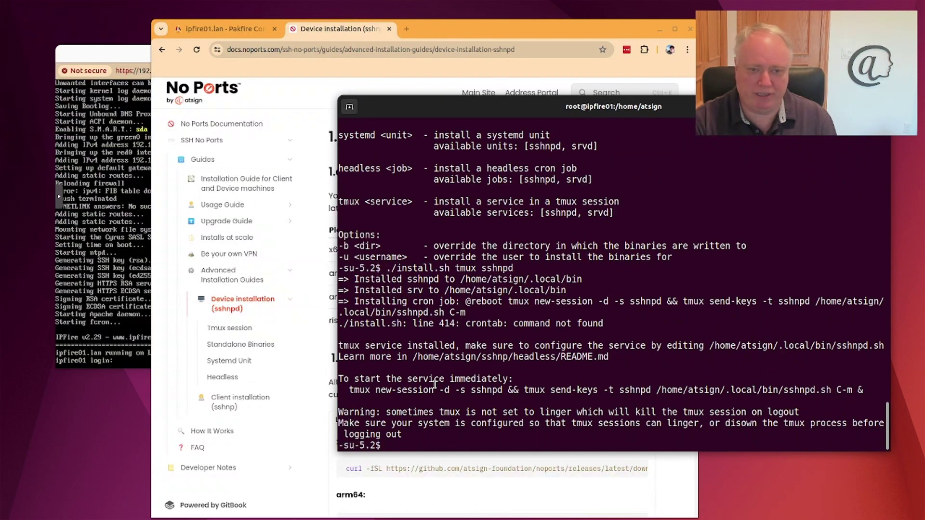
text(cd)
key(Return)
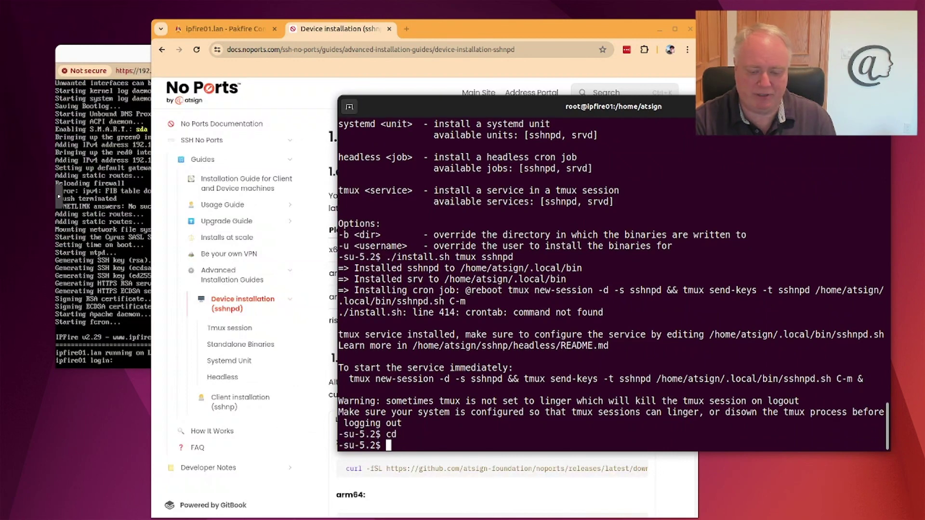
text(pwd)
key(Return)
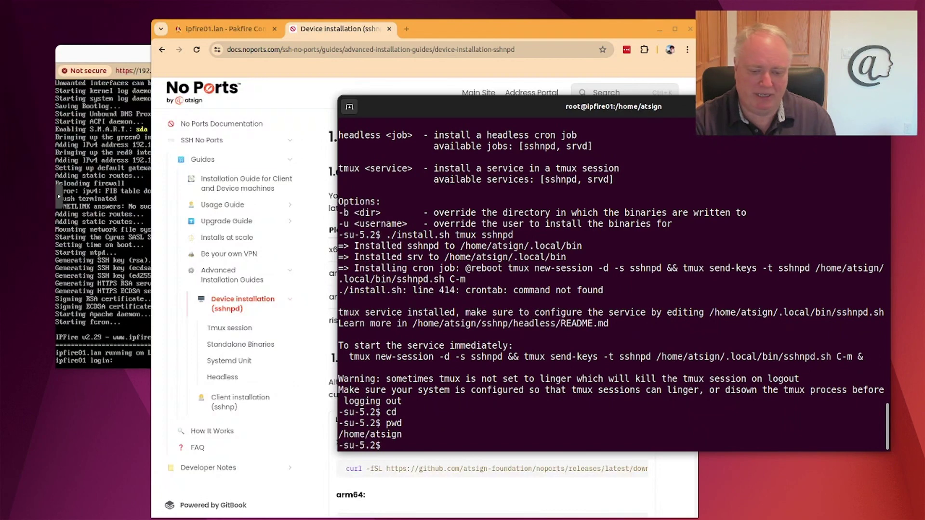
text(cd)
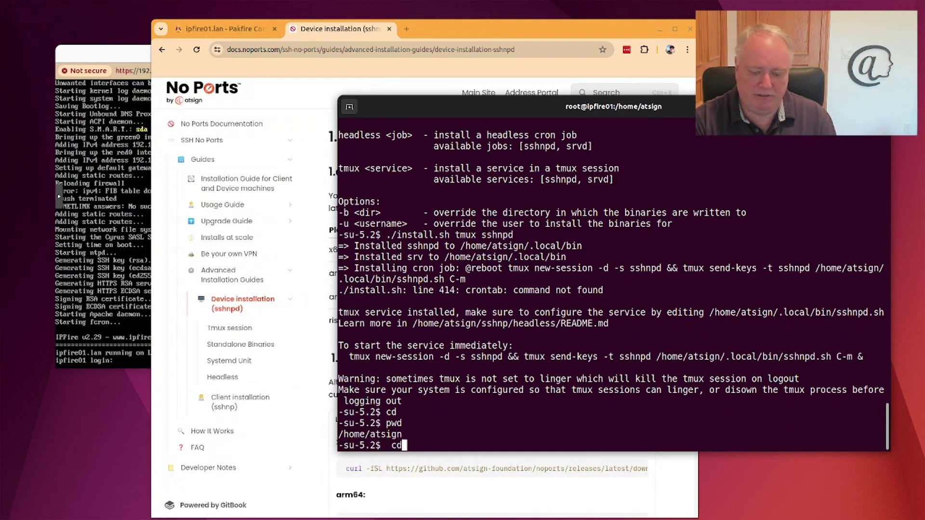
text( .local/bi)
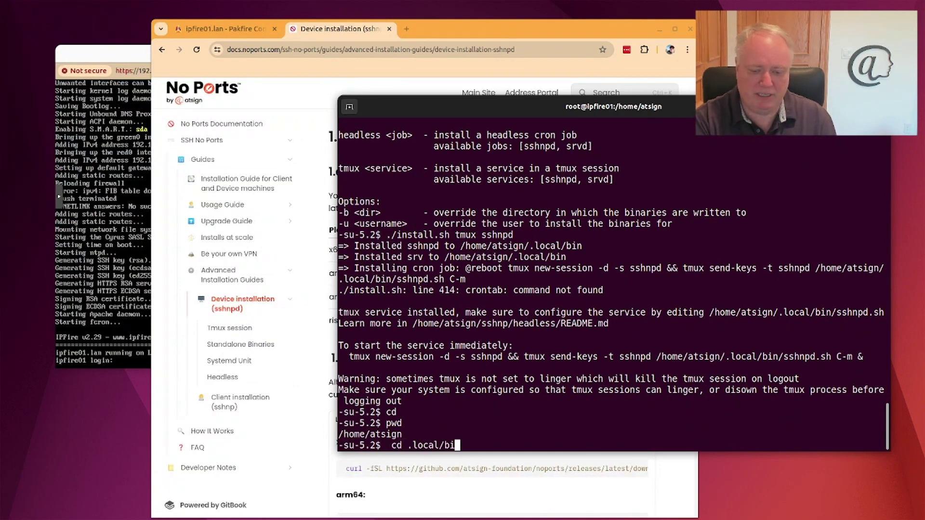
text(n)
key(Return)
text(ls)
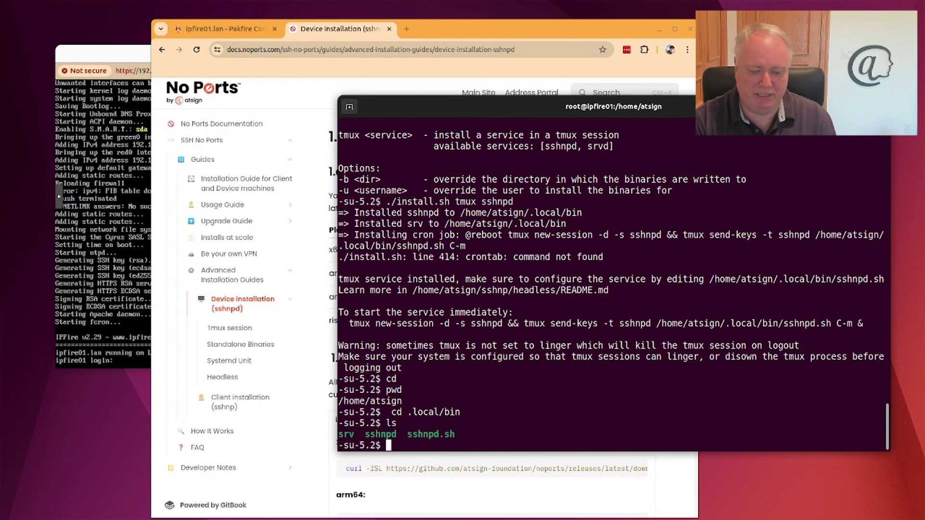
Step: Run ./sshnpd without arguments to view its options, then list the folder and select sshnpd.sh
text(./s)
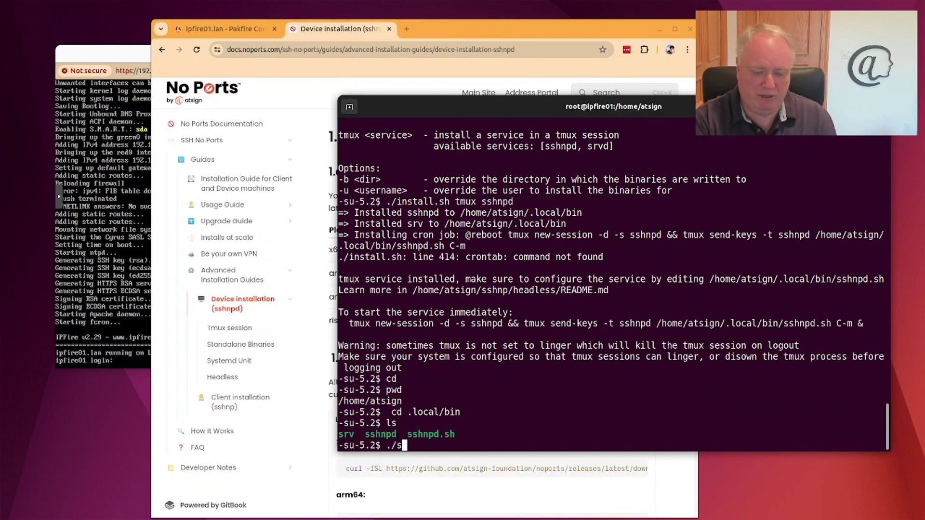
text(shnpd)
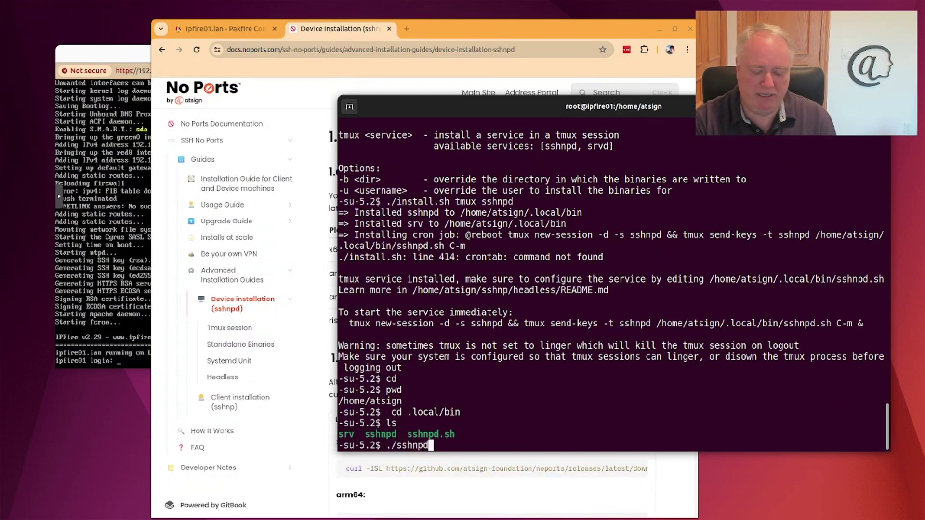
key(Return)
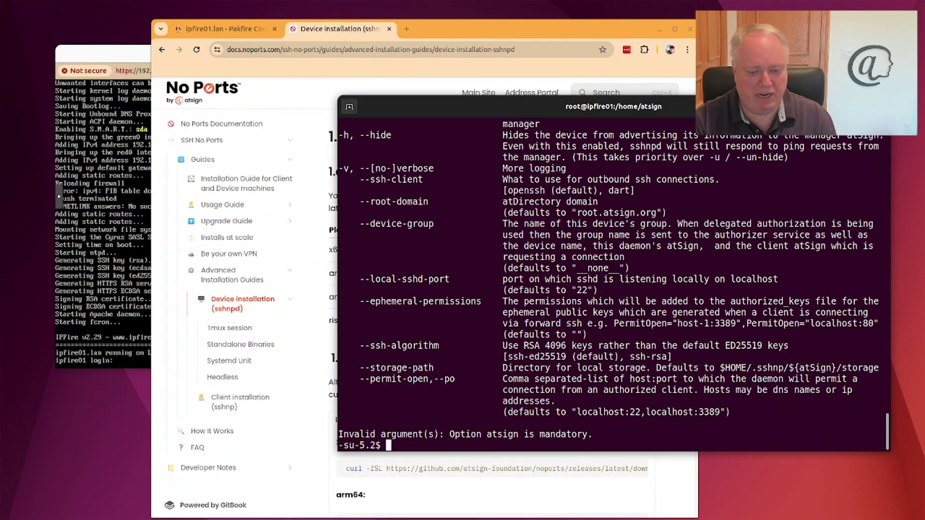
scroll(456, 393, up, 15)
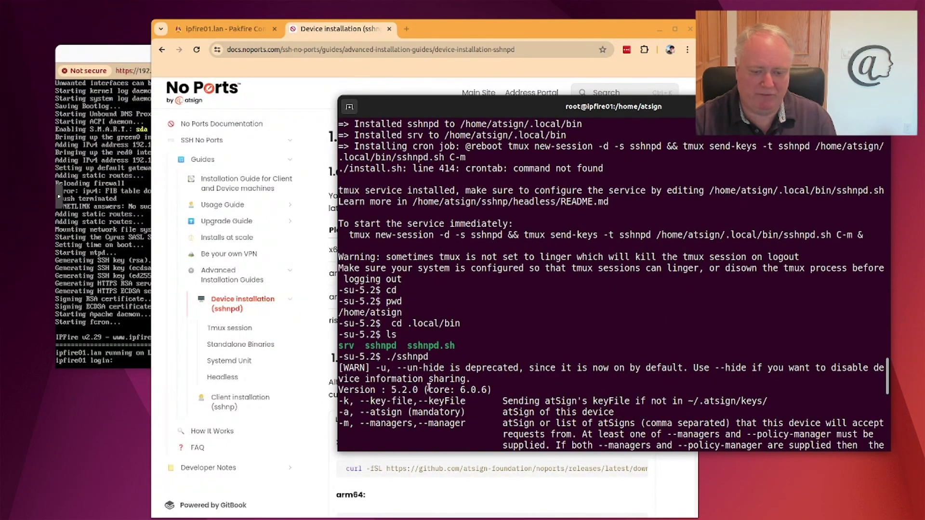
scroll(483, 382, down, 15)
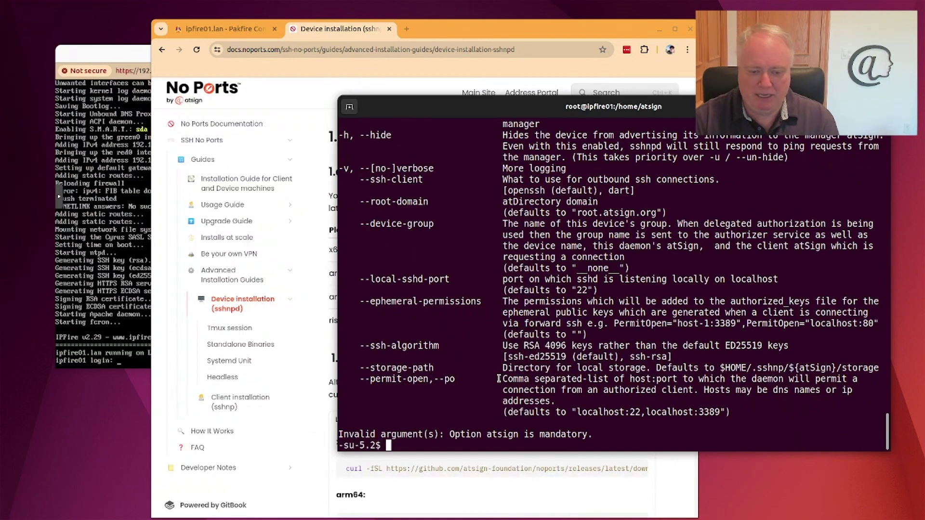
text(ls)
key(Return)
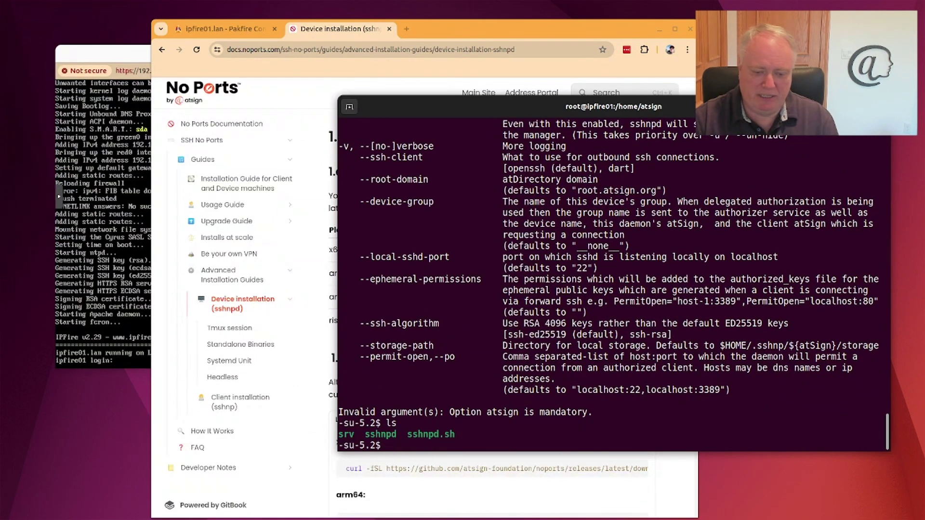
drag(408, 434, 457, 435)
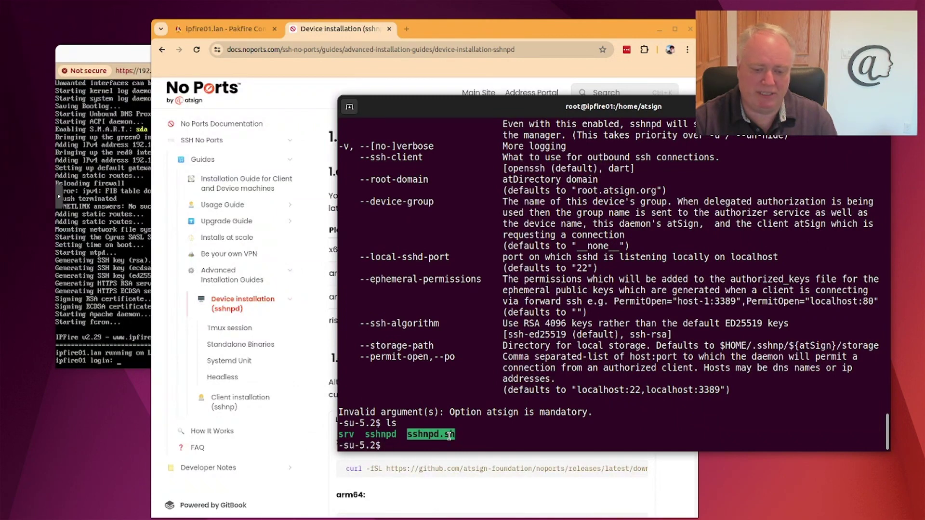
text(v)
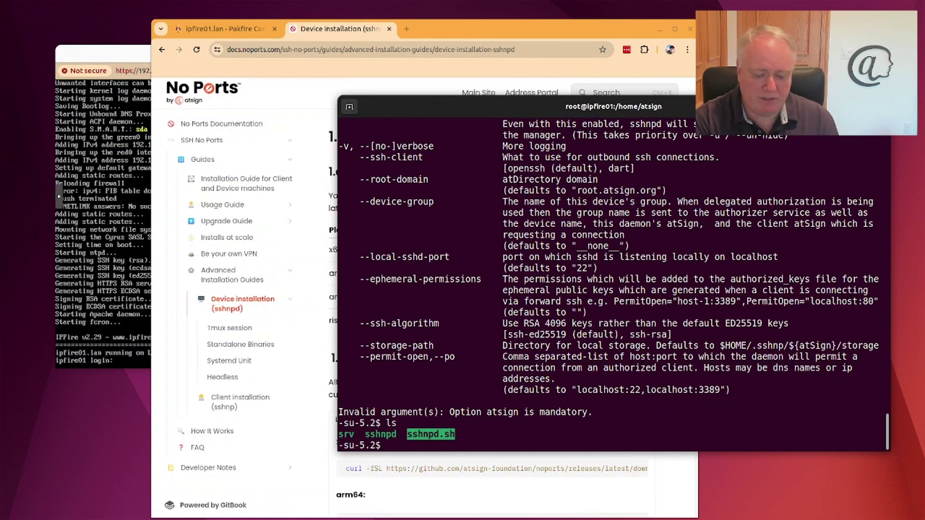
text(i)
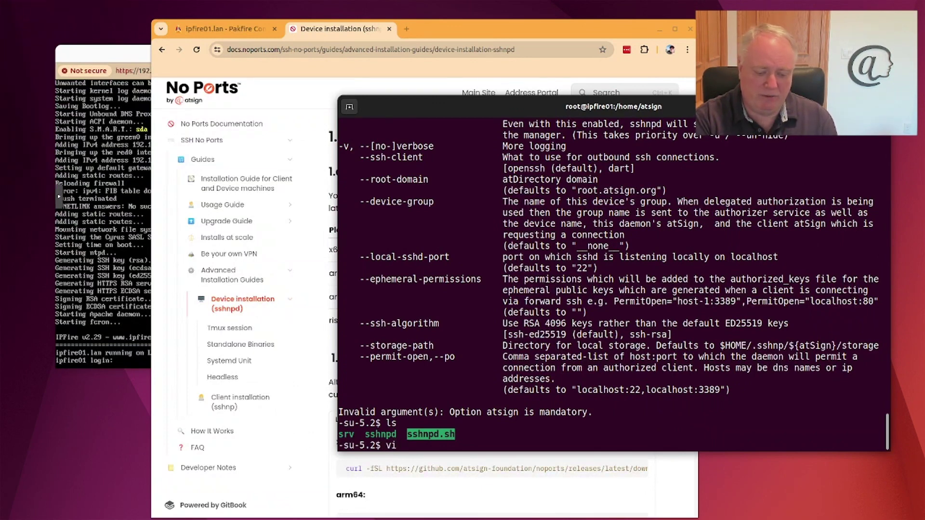
Step: Open sshnpd.sh in vi and set manager_atsign to the manager's atSign
text(sshnpd.sh)
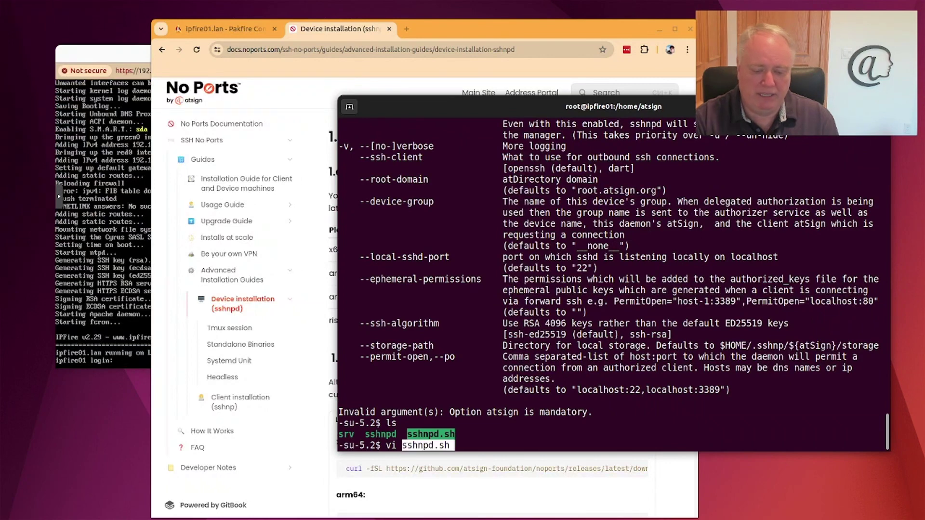
key(Return)
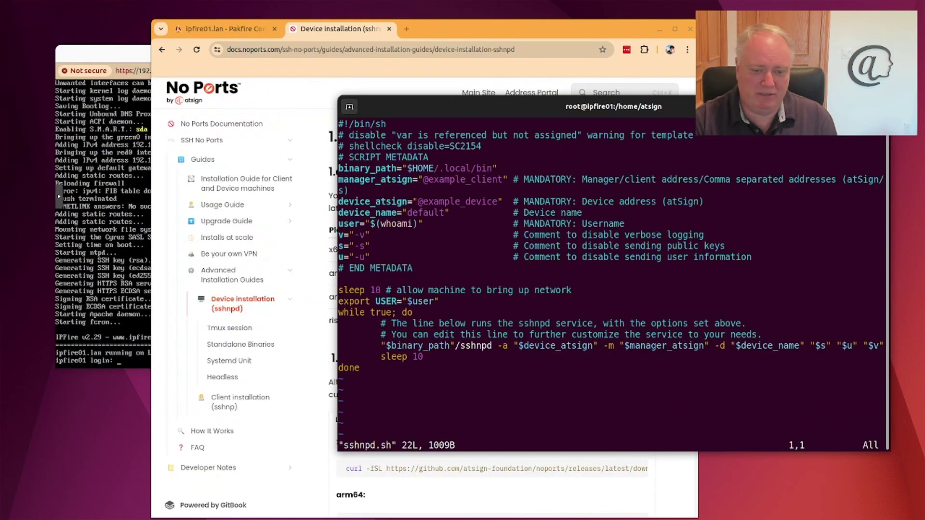
key(Down)
key(Down)
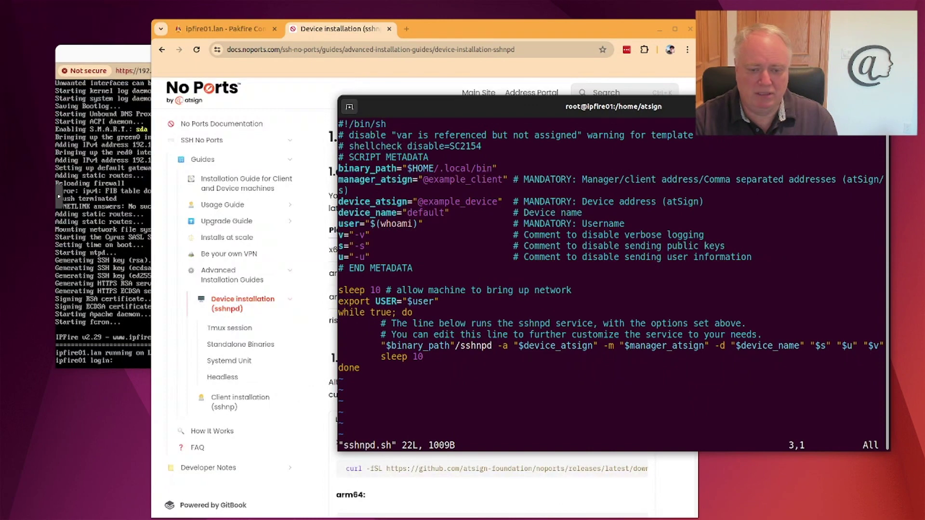
key(Down)
key(Down)
key(Down)
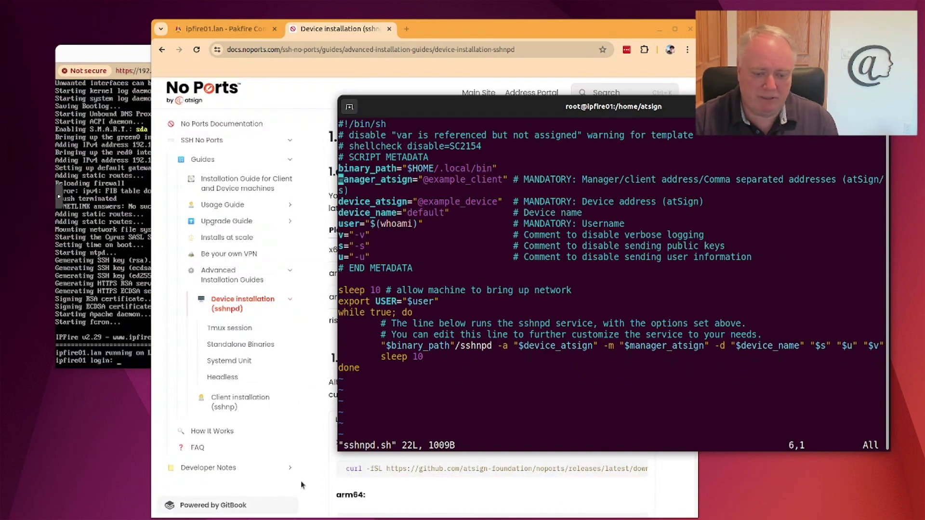
drag(339, 458, 273, 483)
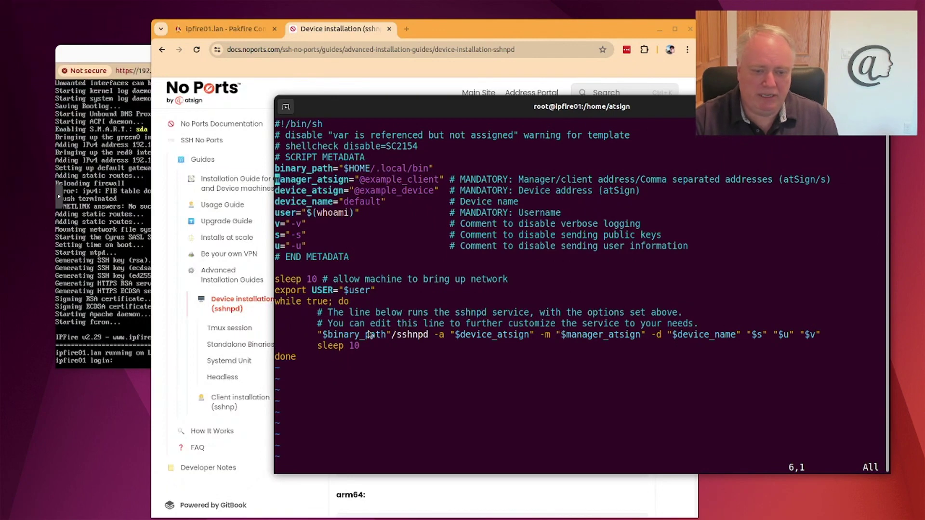
key(Up)
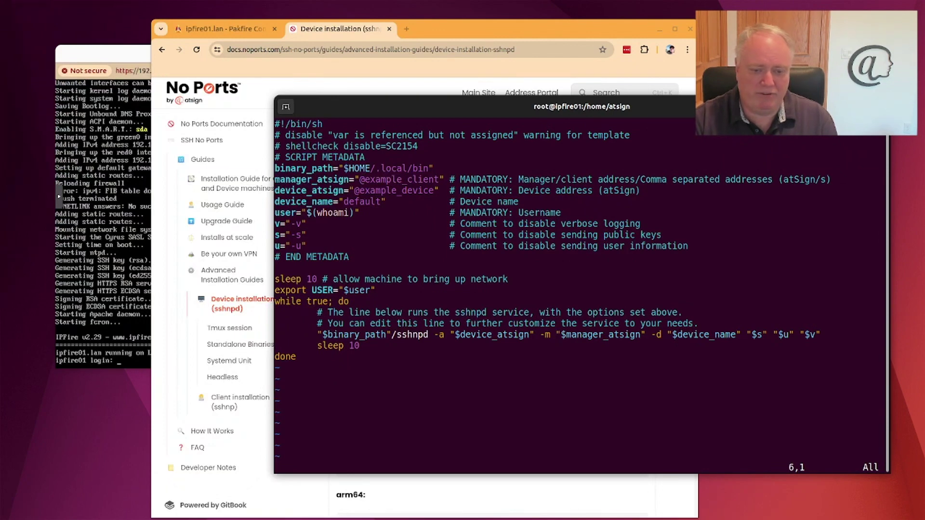
key(Right)
key(Right)
key(Right)
key(Right)
key(Right)
key(Right)
key(Right)
key(Right)
key(Right)
key(Right)
key(Right)
key(Right)
key(Right)
key(Right)
key(Right)
key(Right)
key(Right)
key(x)
key(x)
key(x)
key(x)
key(x)
key(x)
key(x)
key(x)
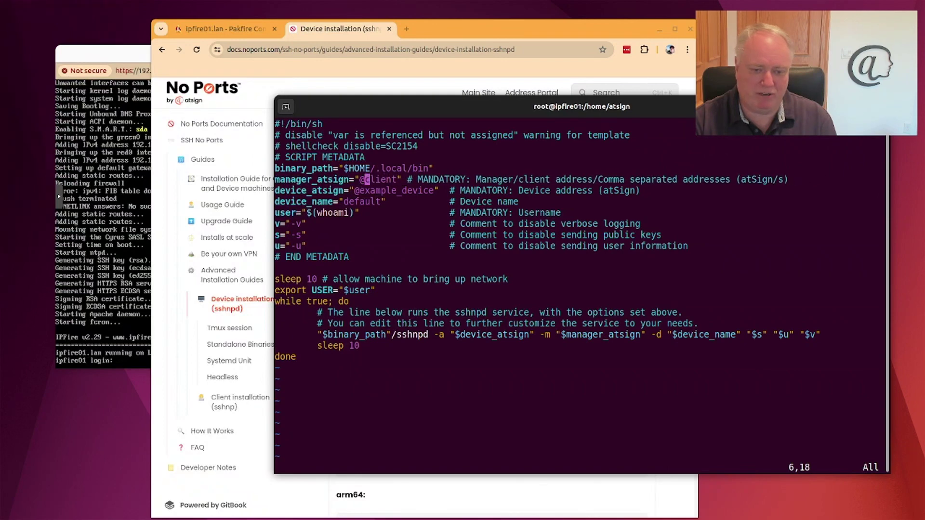
key(x)
key(x)
key(x)
key(x)
key(x)
key(x)
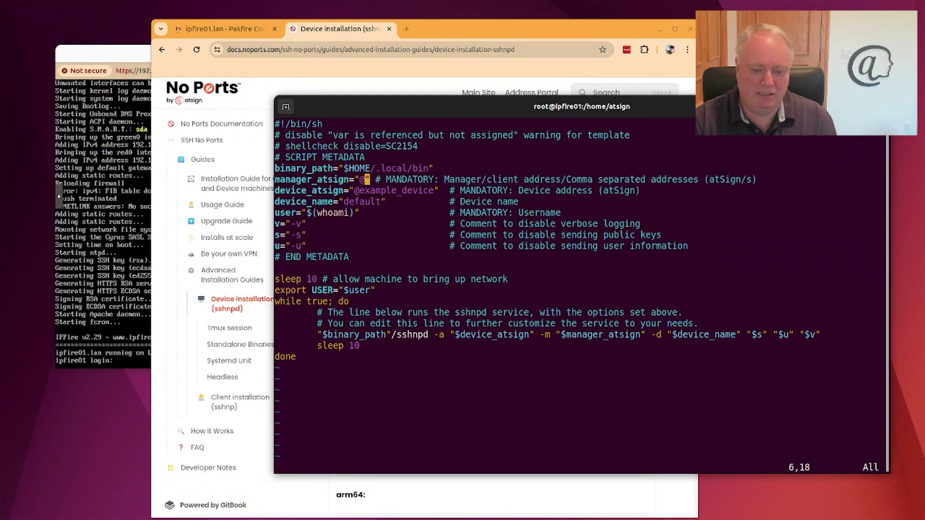
text(ign="@cconstab)
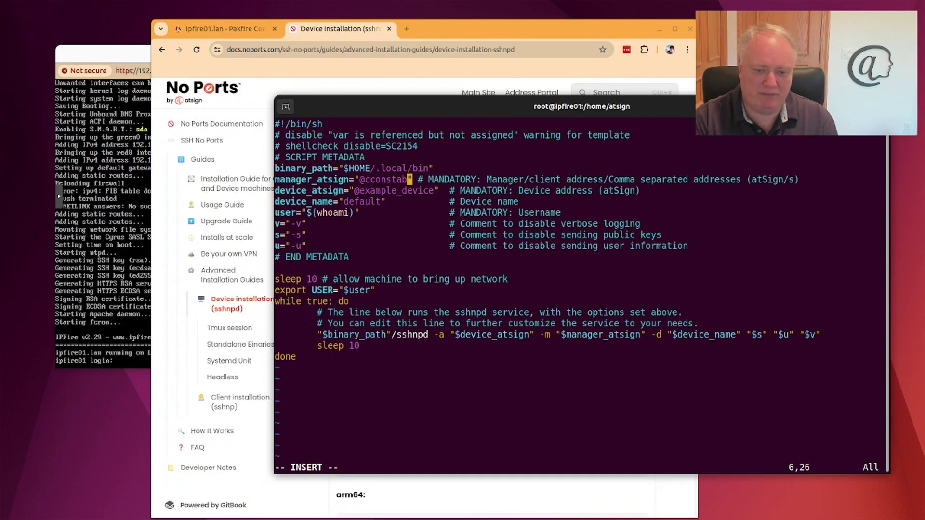
key(Escape)
Step: Replace the example device_atsign with the device's own atSign ending in _1
key(j)
key(h)
key(h)
key(h)
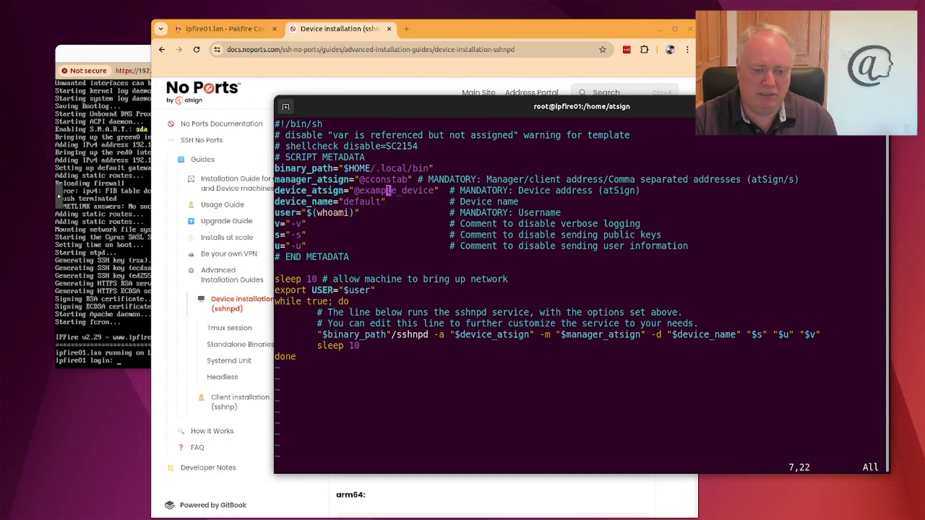
key(h)
key(h)
key(h)
key(h)
key(h)
key(x)
key(x)
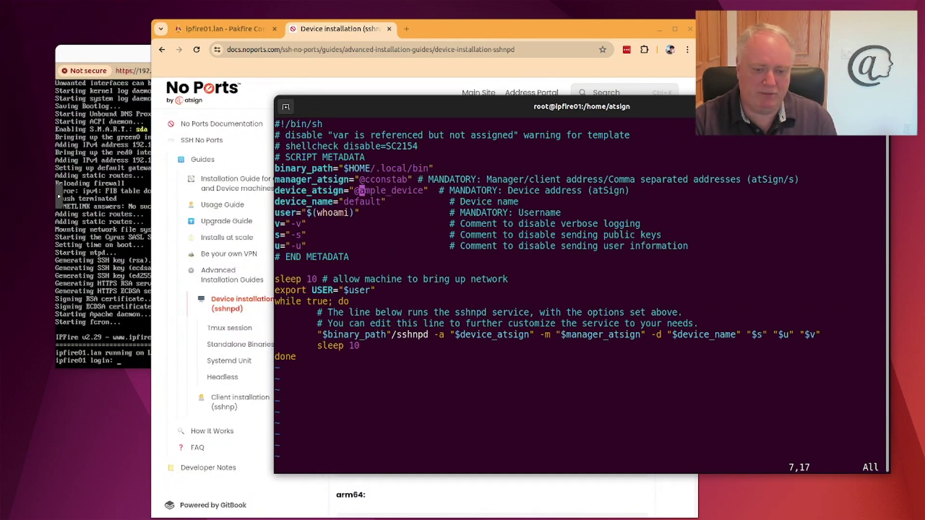
key(x)
key(x)
key(x)
key(x)
key(x)
key(x)
key(x)
key(x)
key(x)
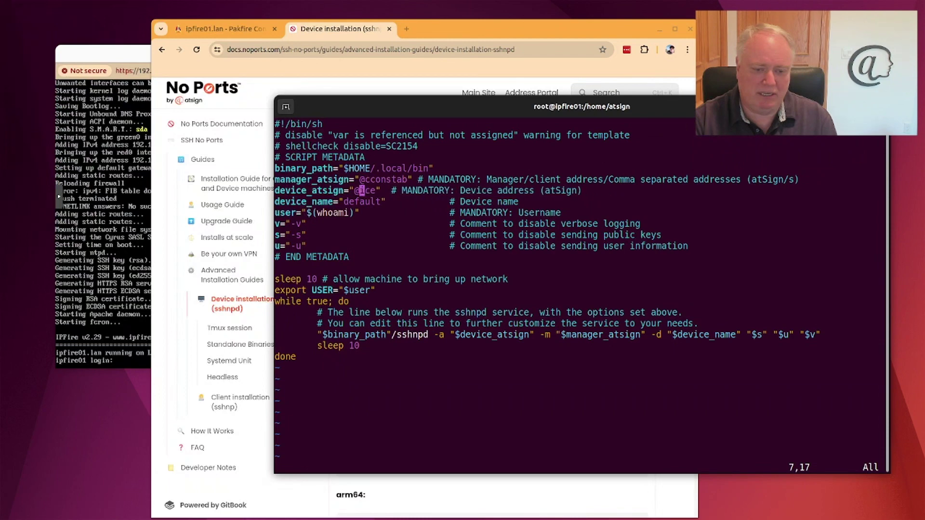
key(x)
key(x)
key(x)
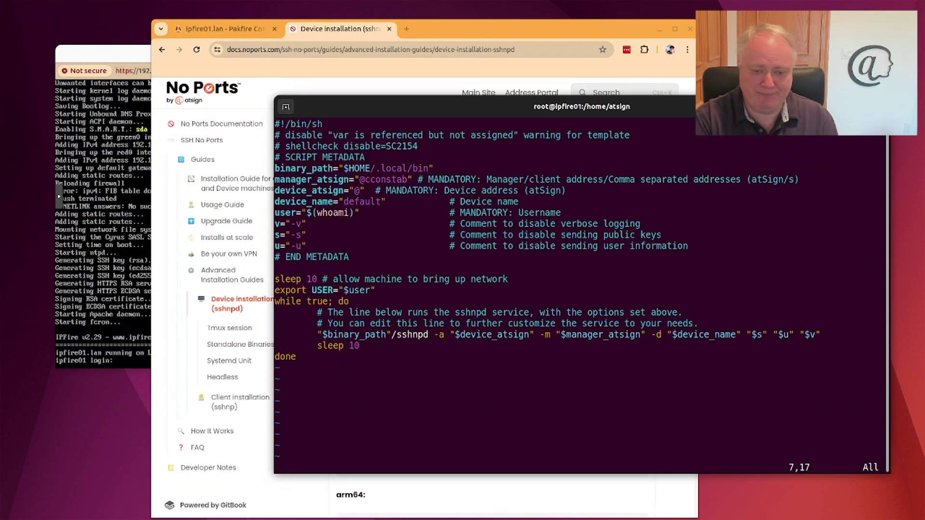
text(ign="@)
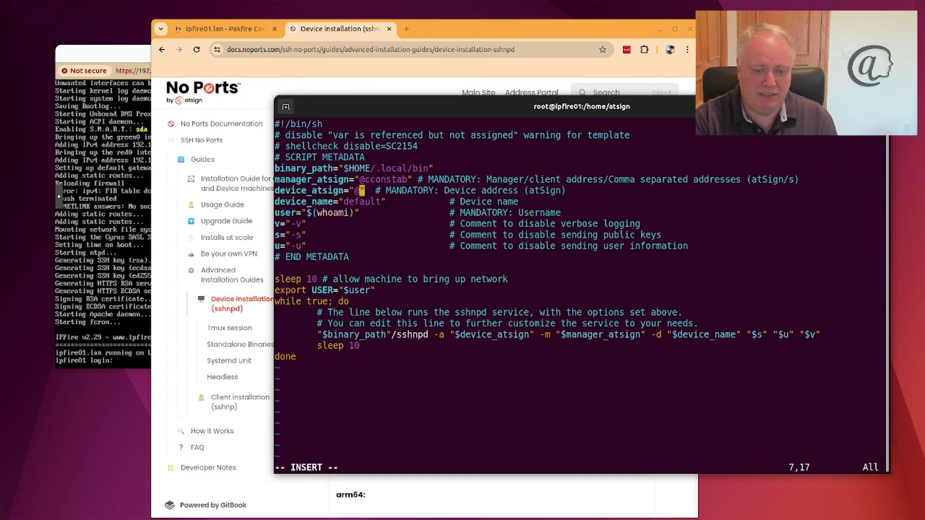
text(ssh)
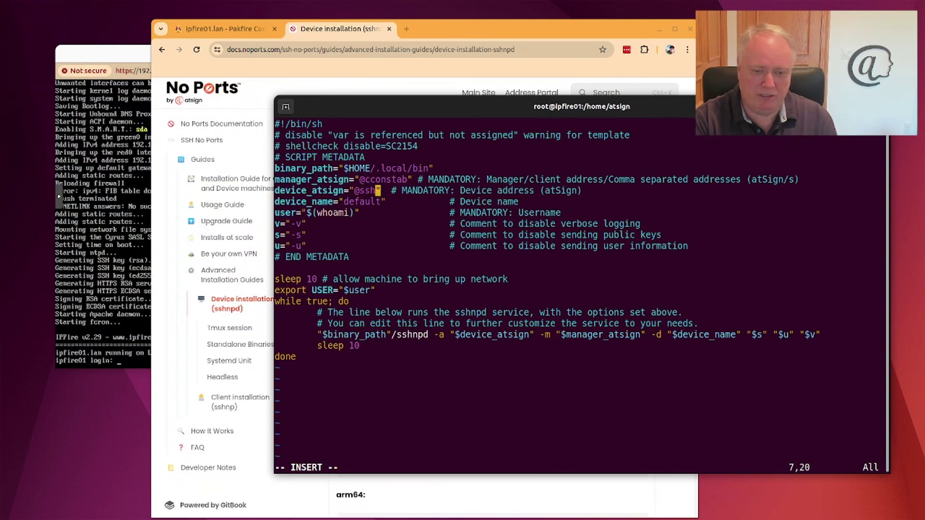
text(_1)
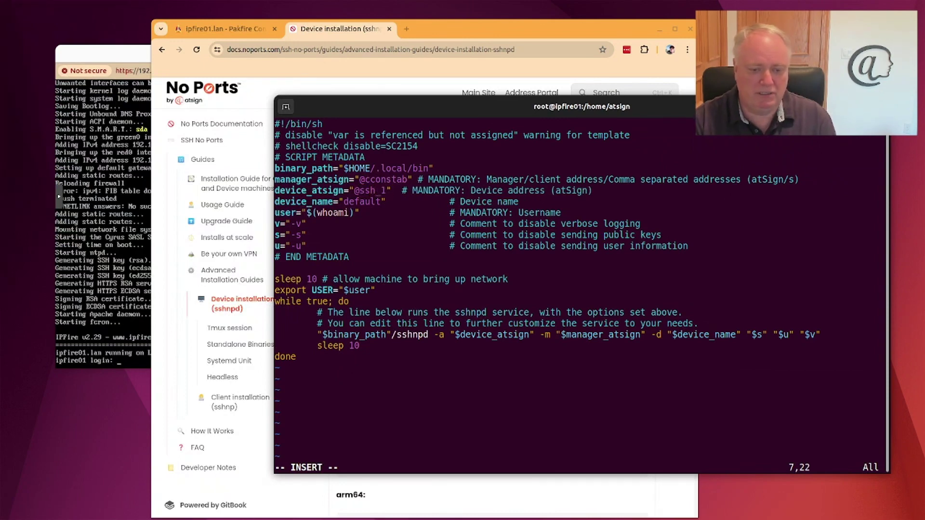
key(Escape)
Step: Change device_name from default to ipfire01 and save the script with :x
key(Down)
key(Left)
key(Left)
key(Left)
key(Left)
key(Left)
key(Left)
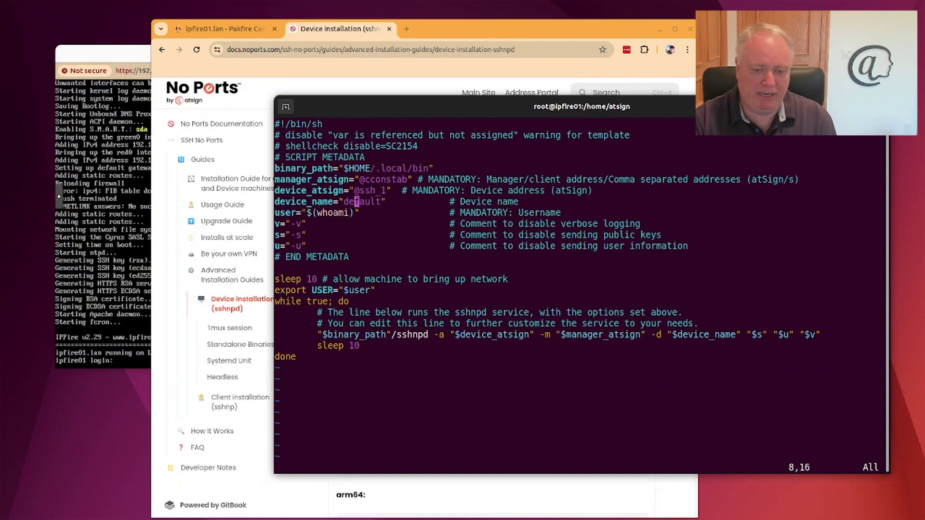
key(Left)
key(x)
key(x)
key(x)
key(x)
key(x)
key(x)
key(x)
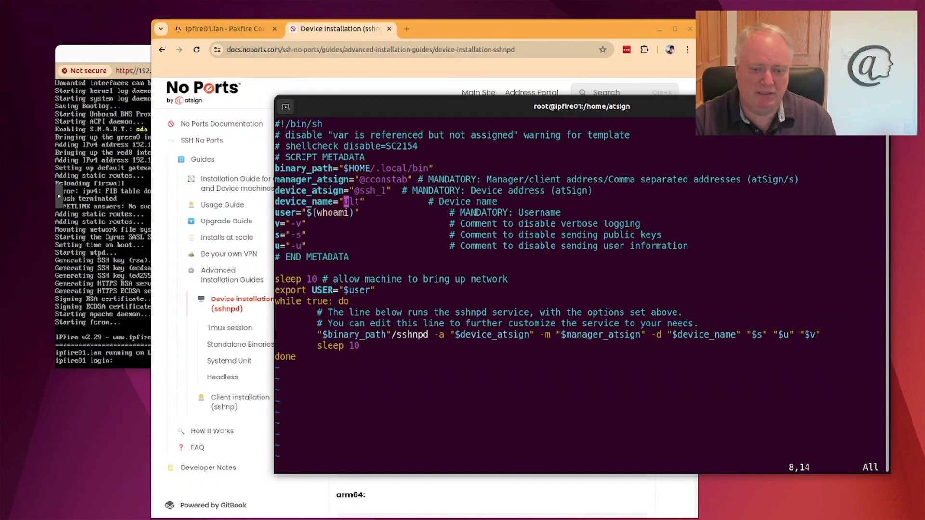
key(x)
text(ice_name=")
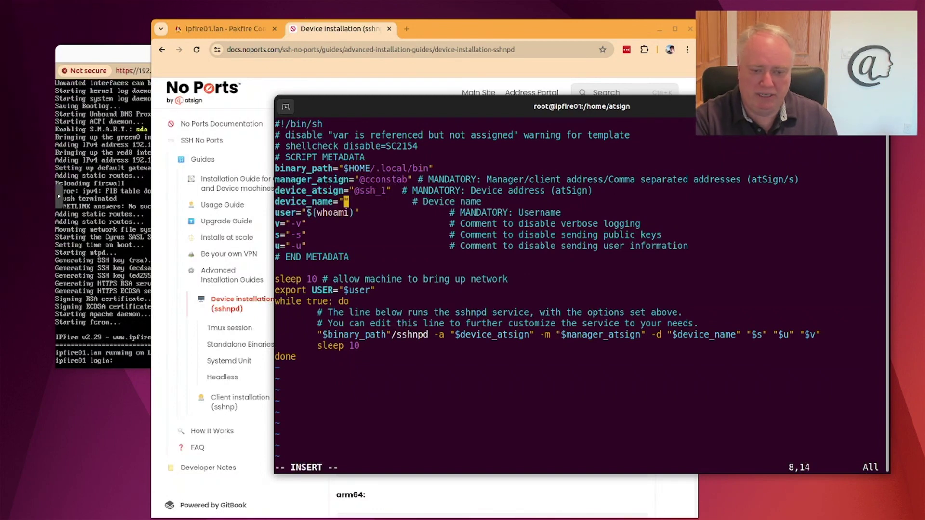
text(ipfi)
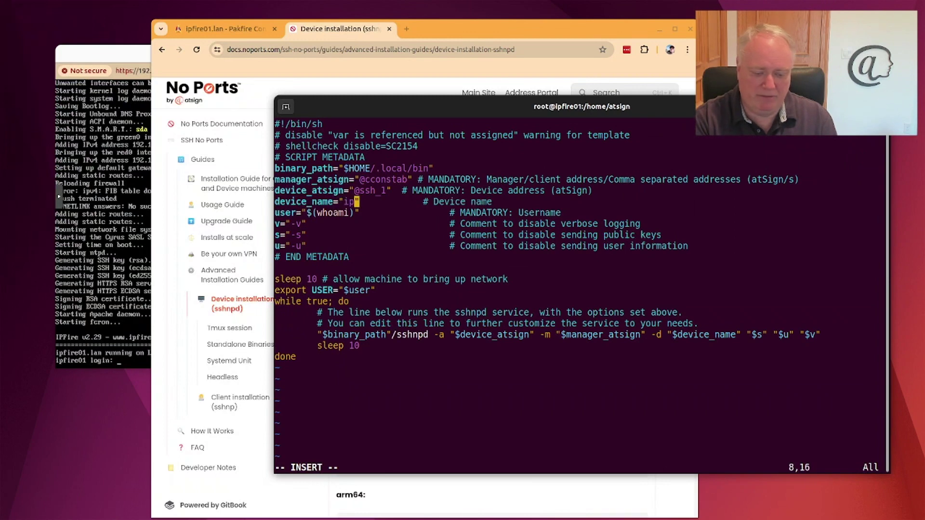
text(re01)
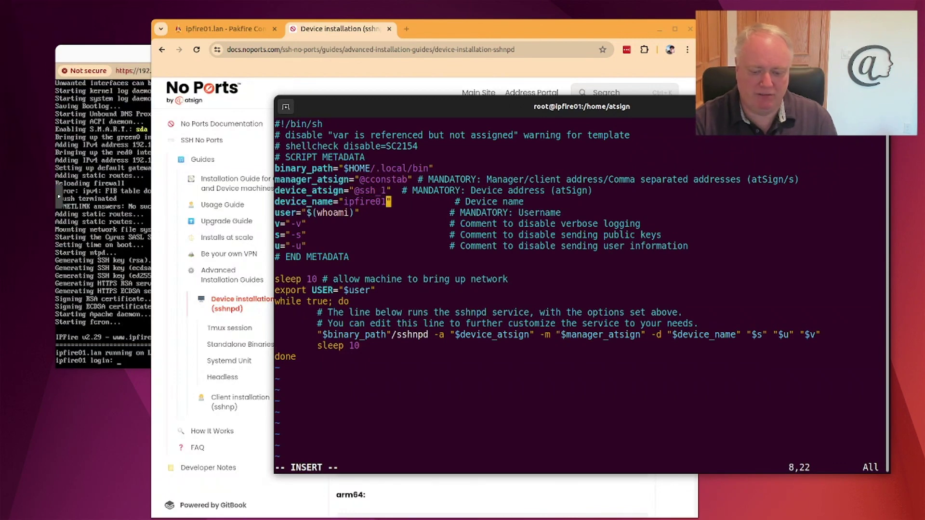
key(Escape)
text(:x)
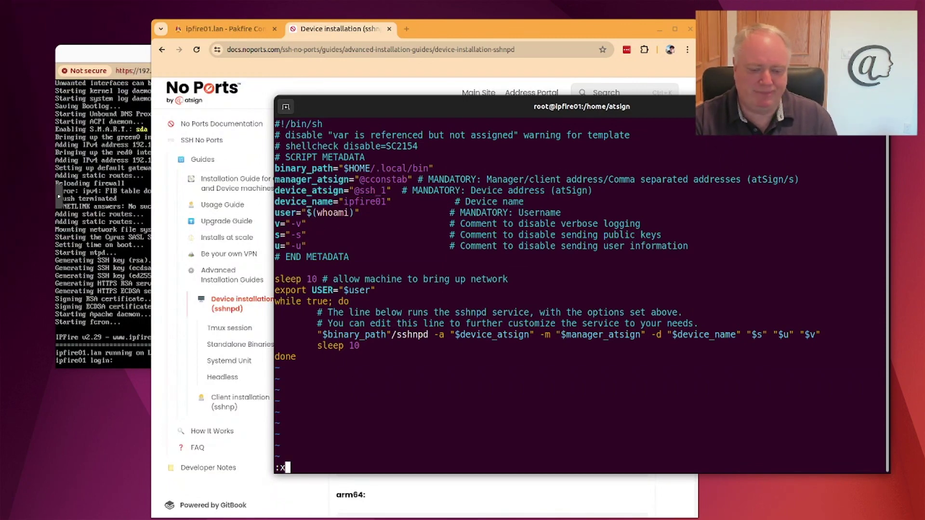
key(Return)
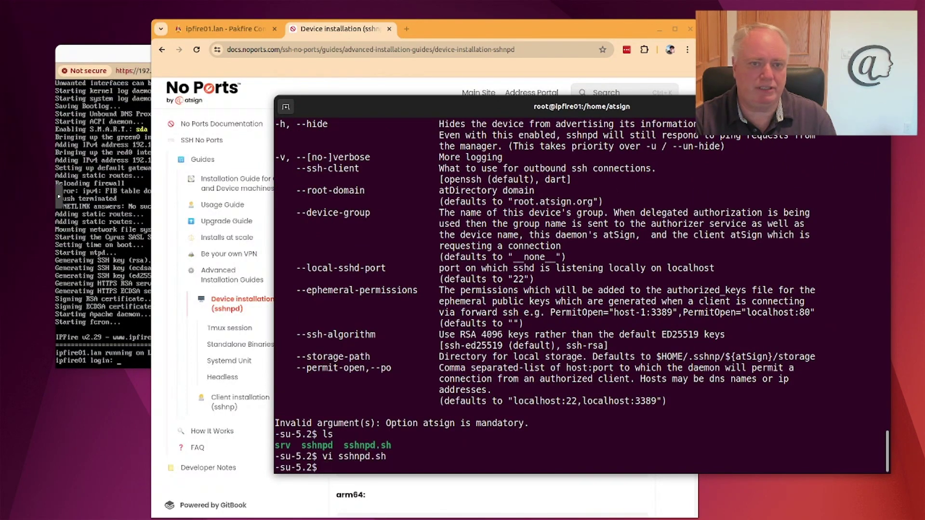
Step: List the home folder, then create /etc/pki/tls/certs using sudo mkdir -p with the account password
text(ls)
key(Return)
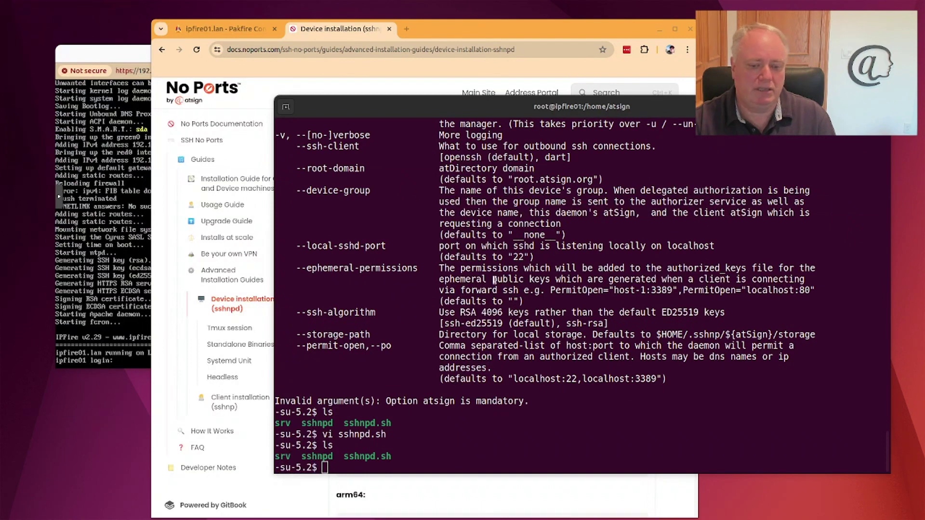
right_click(604, 416)
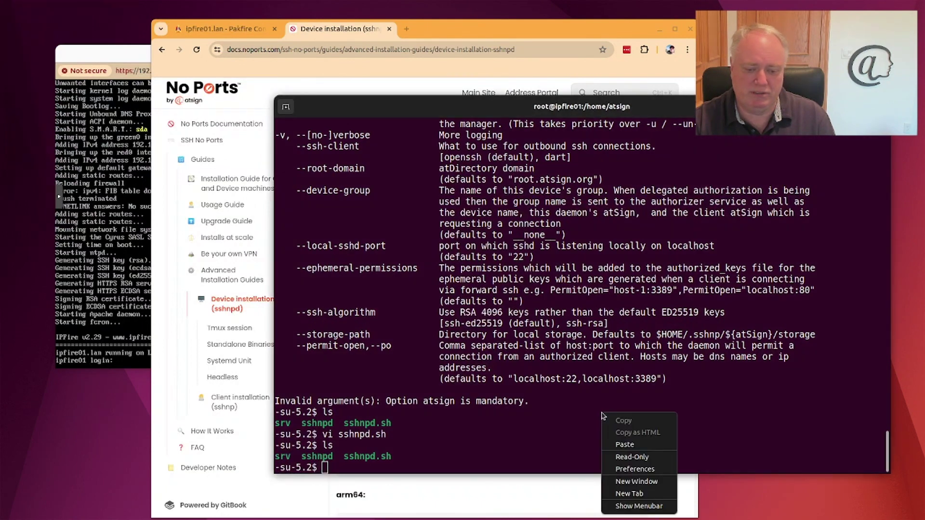
click(640, 445)
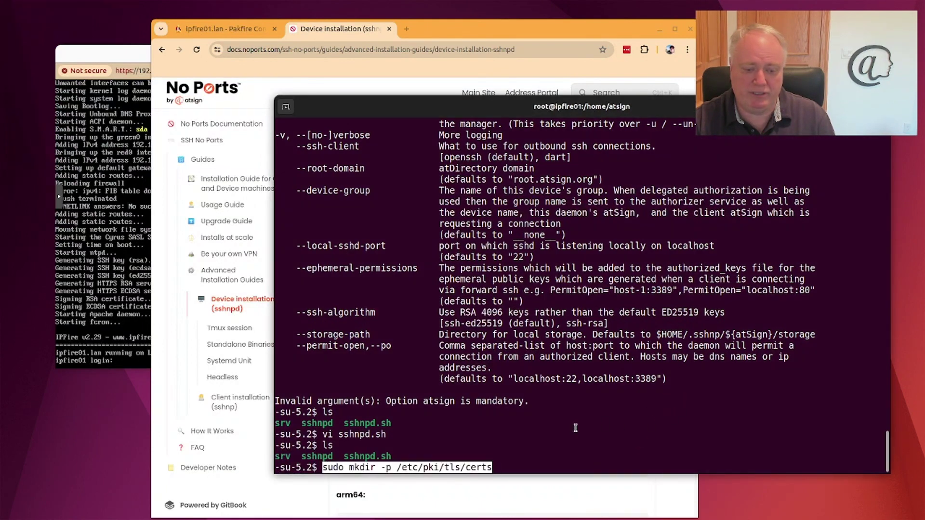
key(Right)
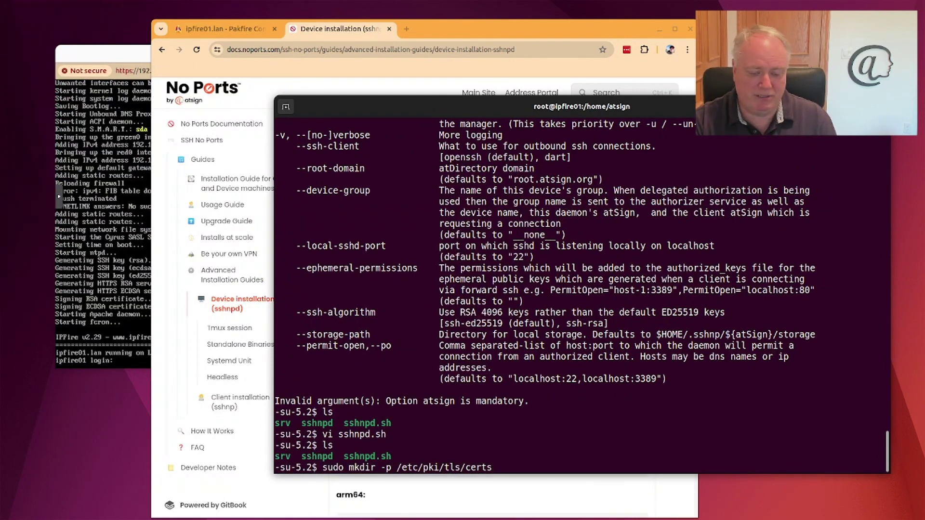
key(Return)
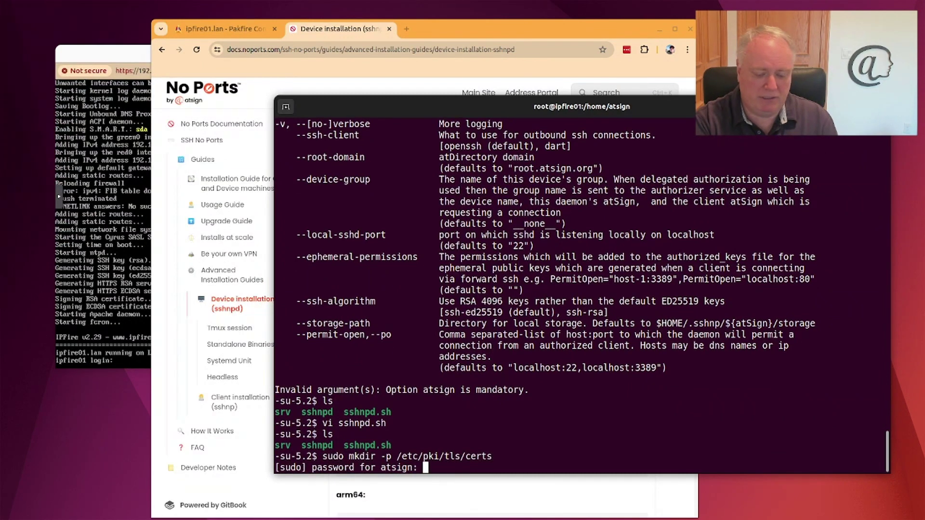
key(Return)
key(Return)
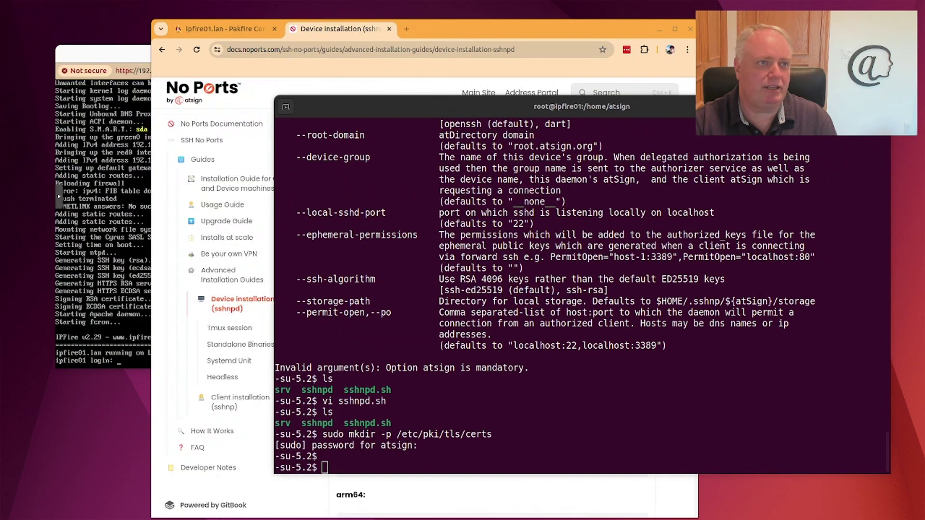
right_click(451, 450)
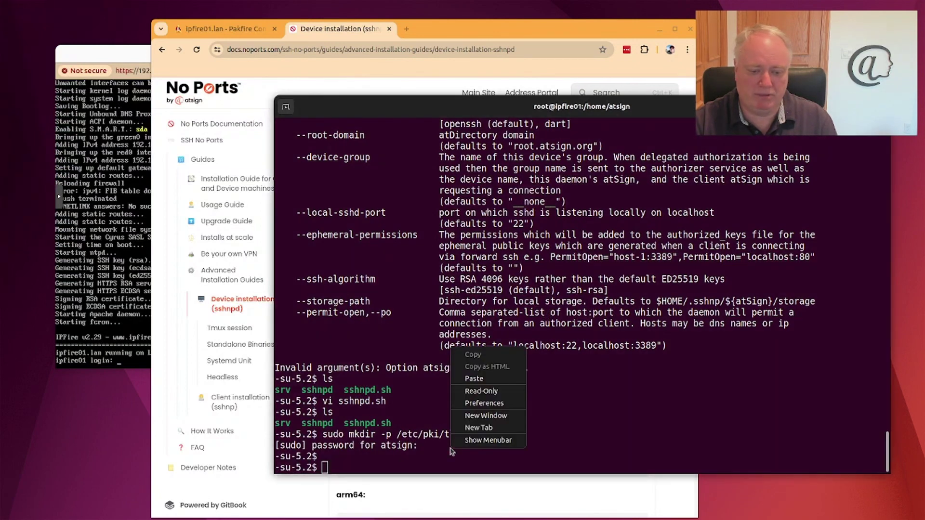
Step: Download the curl.se CA bundle and move cacert.pem to /etc/pki/tls/certs/ca-bundle.crt
click(485, 380)
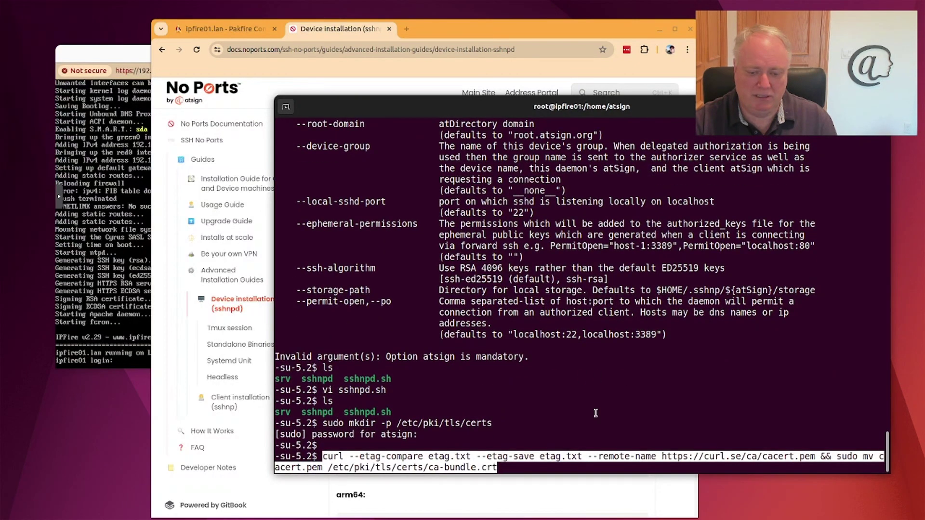
key(End)
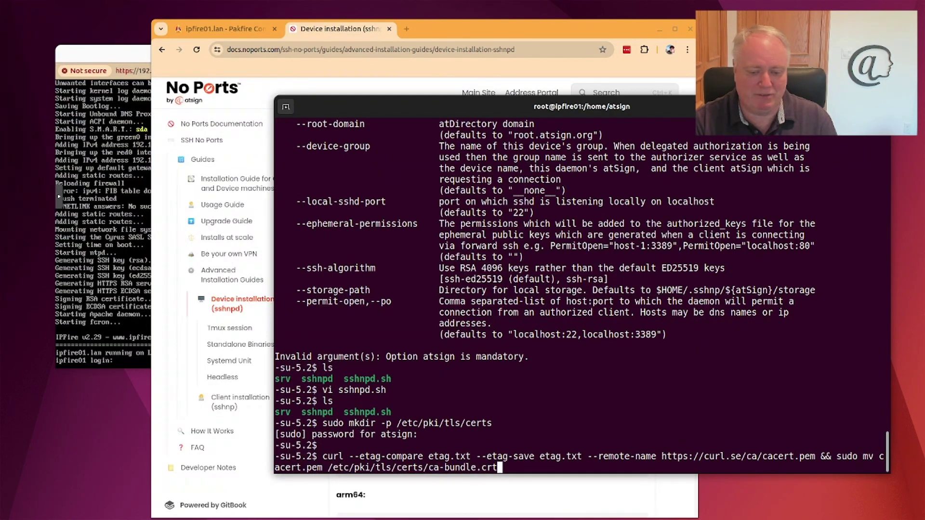
key(Return)
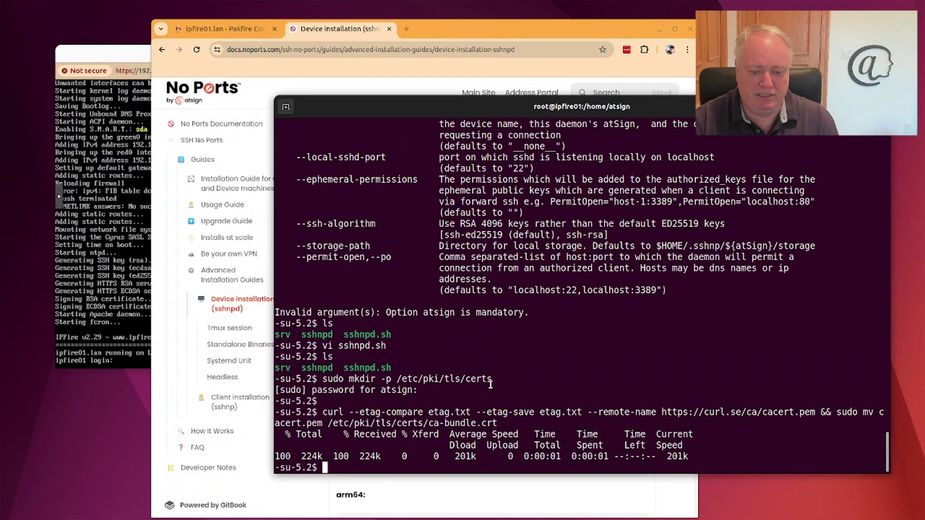
Step: Go to ~/.atsign/keys and list its contents, confirming it is empty
text(cd)
key(Return)
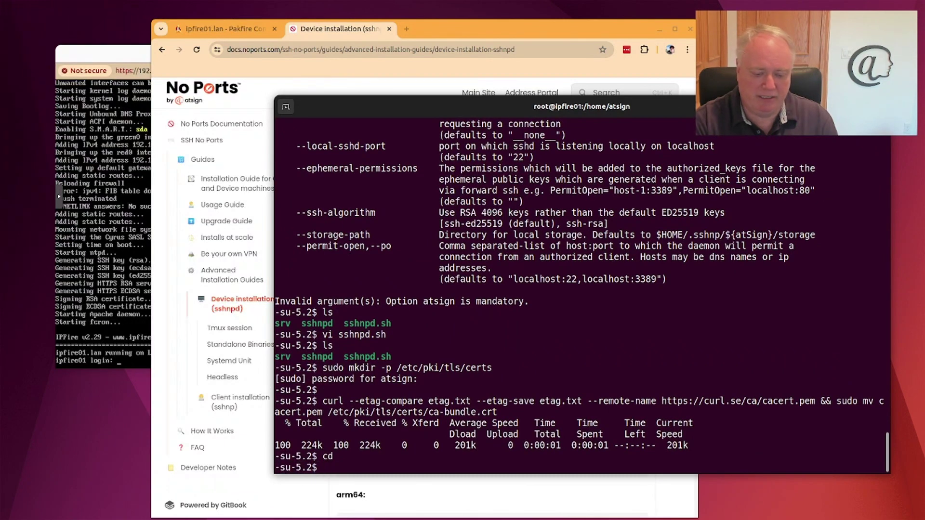
text(cd .a)
key(Tab)
text(k)
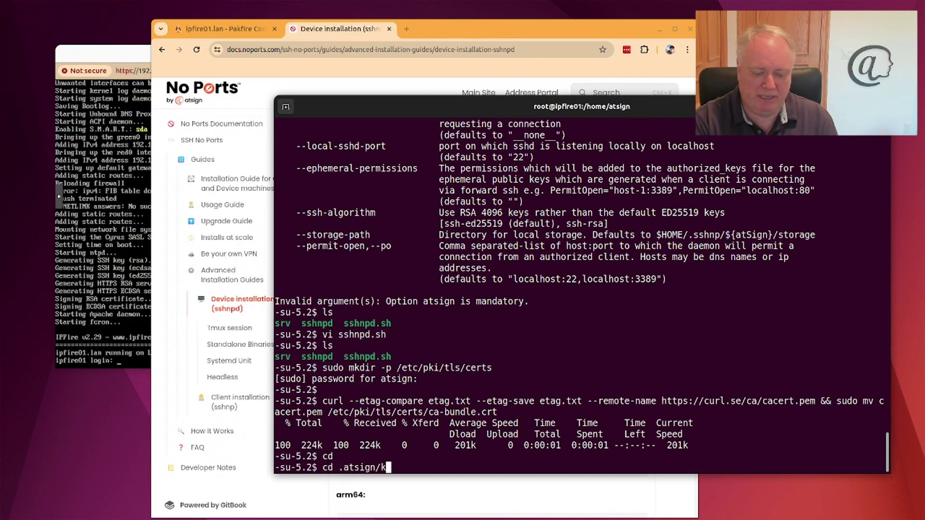
text(eys)
key(Return)
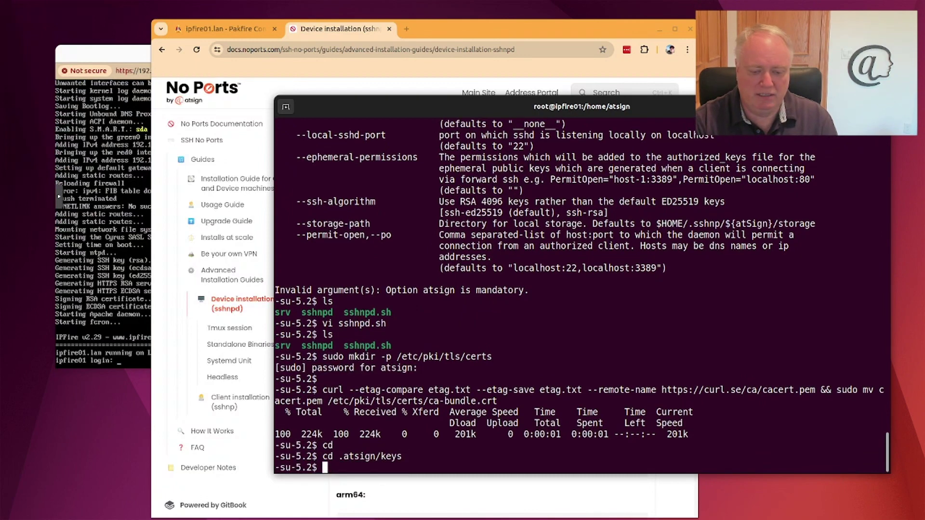
text(ls)
key(Return)
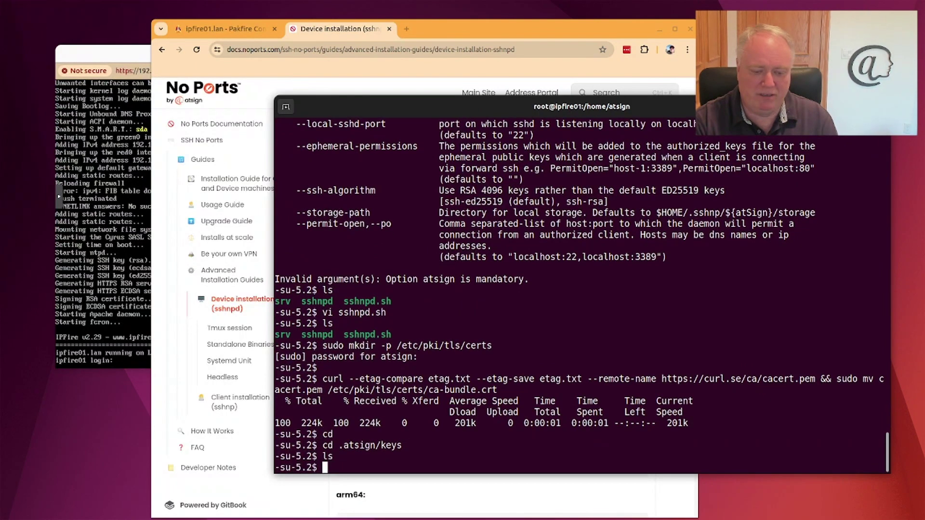
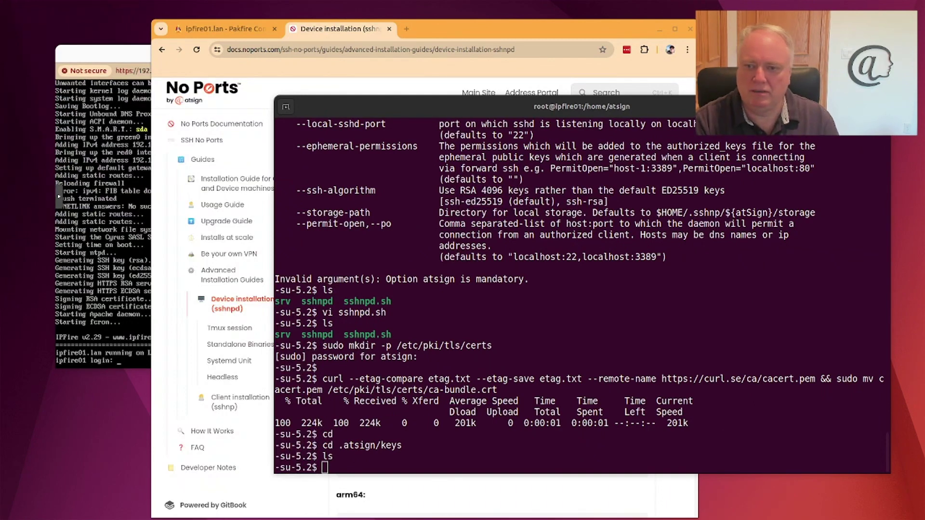
Step: List the ~/.atsign/keys folder contents with permissions using ls -al
click(620, 330)
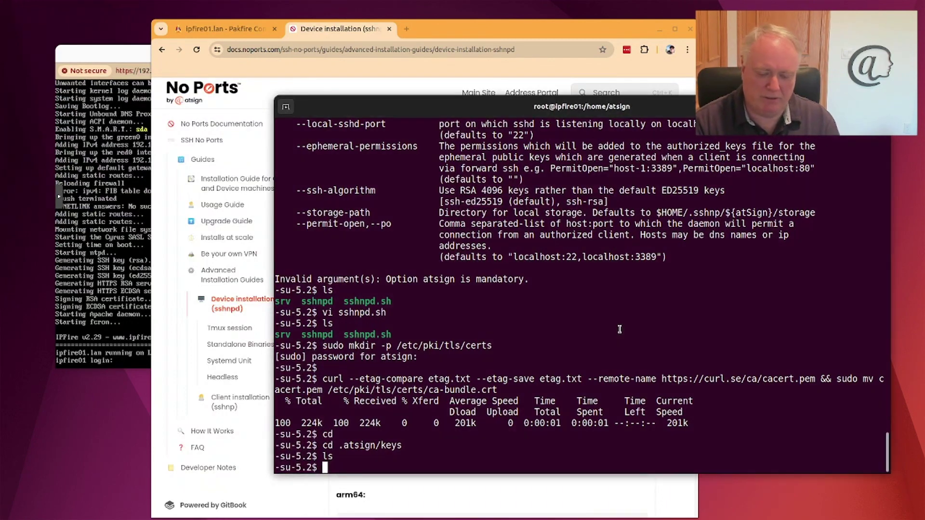
key(Up)
key(Up)
key(Down)
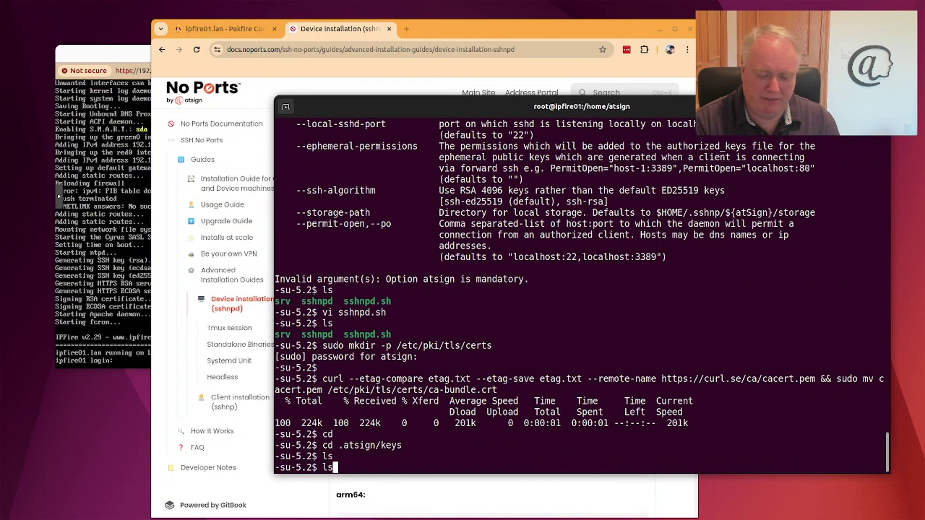
key(Return)
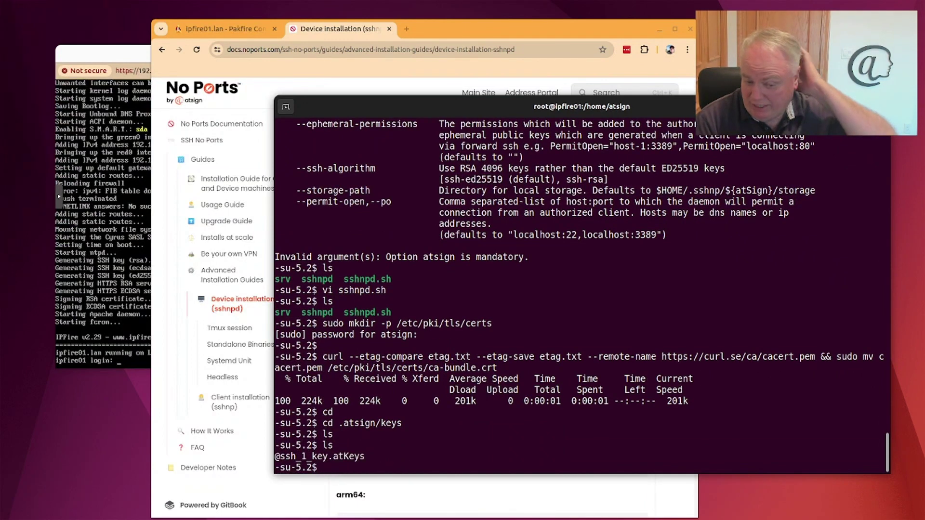
text(ls)
key(Return)
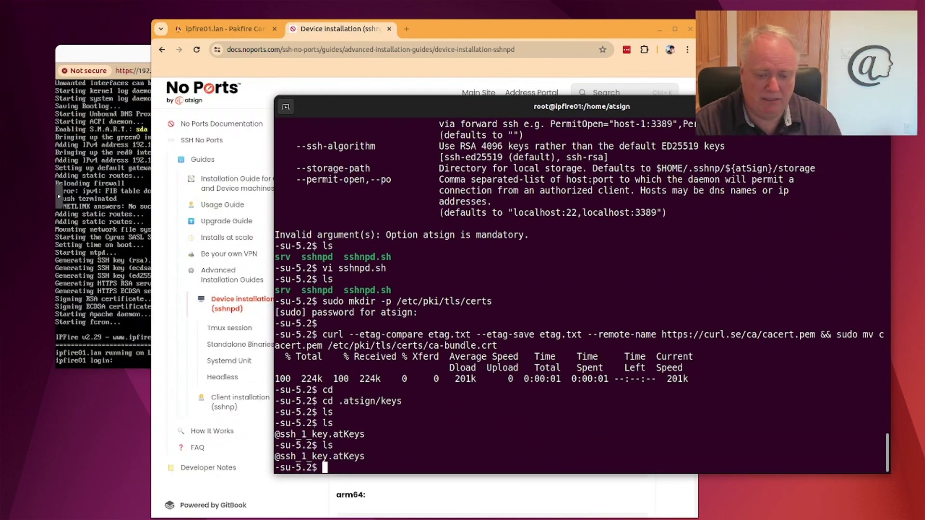
text(ls -0l)
key(BackSpace)
key(BackSpace)
text(a)
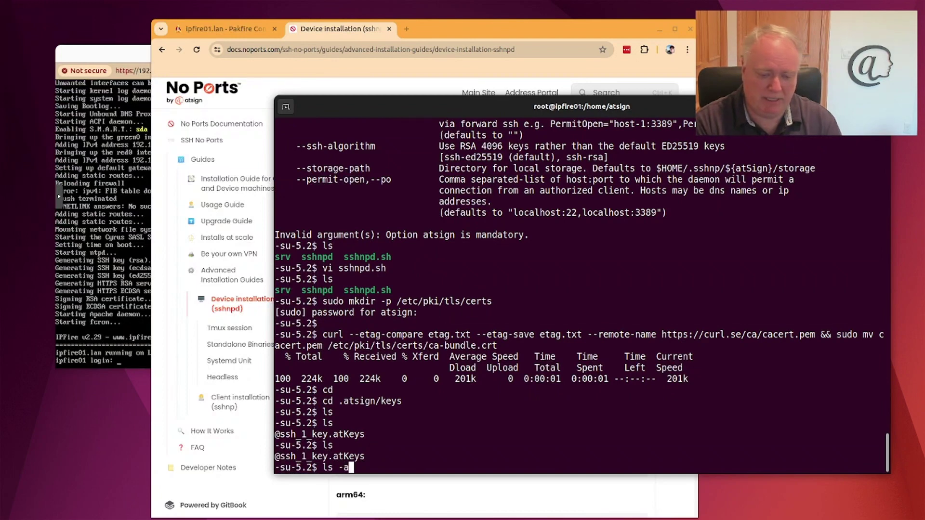
text(l)
key(Return)
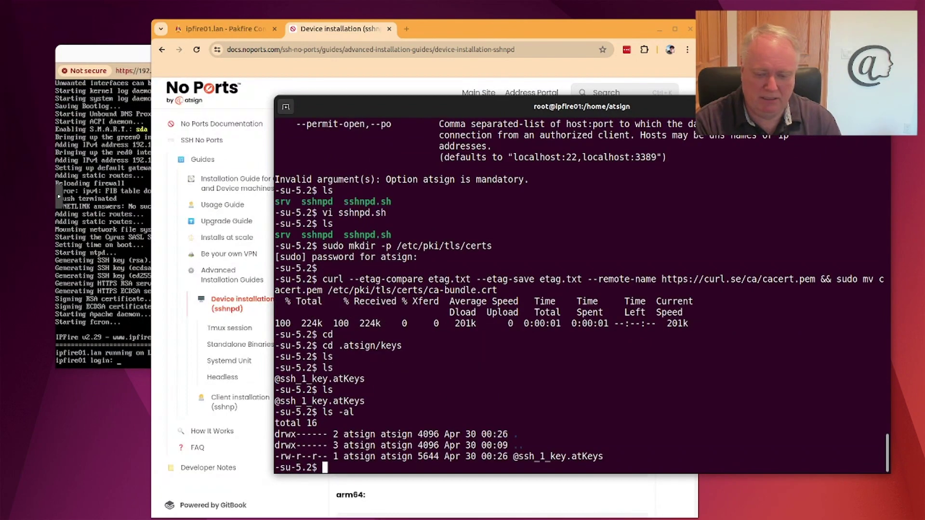
text(chjmo)
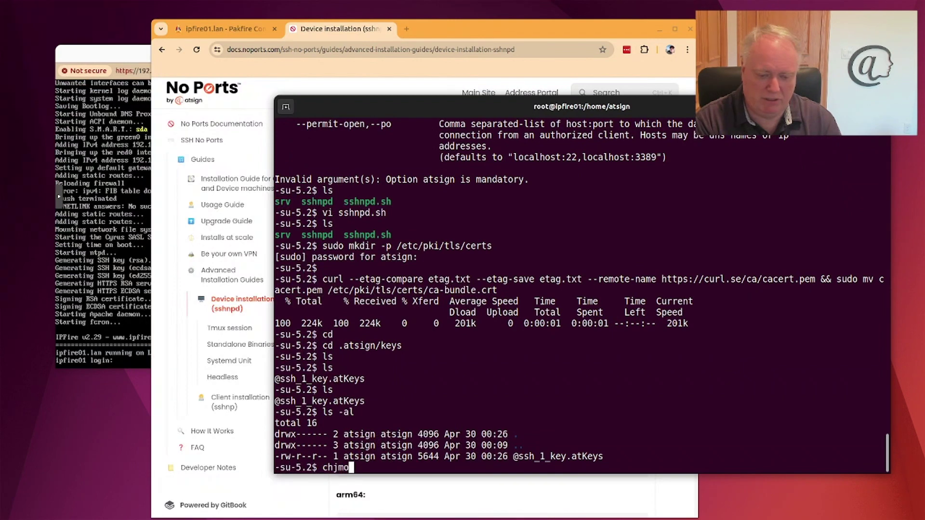
key(BackSpace)
key(BackSpace)
key(BackSpace)
text(mod )
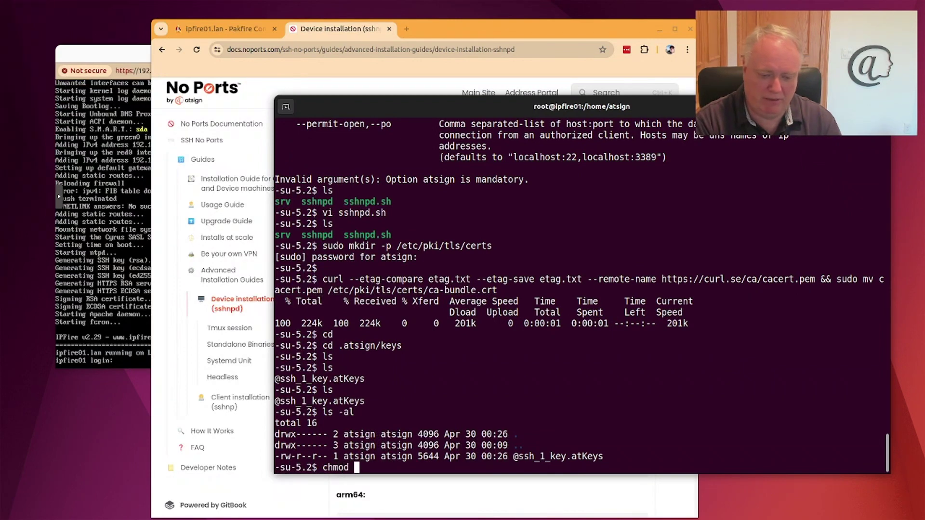
text(6)
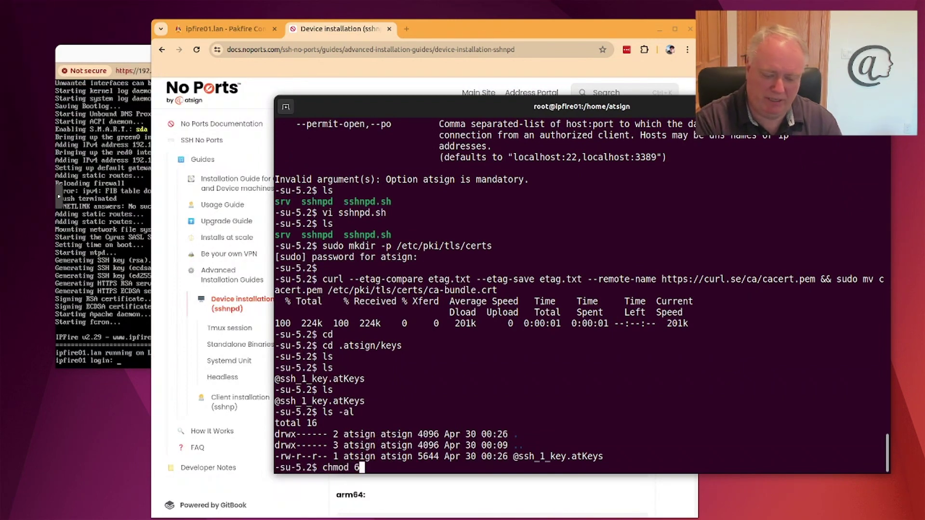
text(00 )
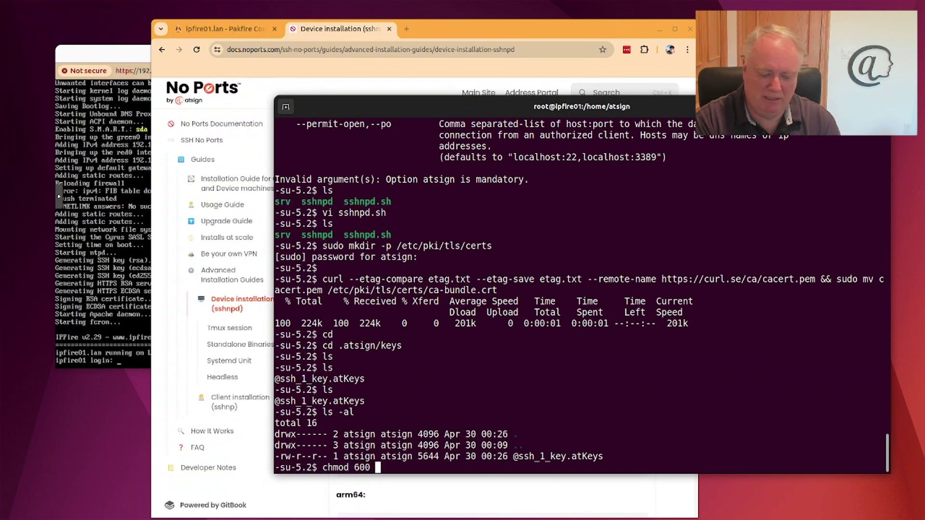
text(\@)
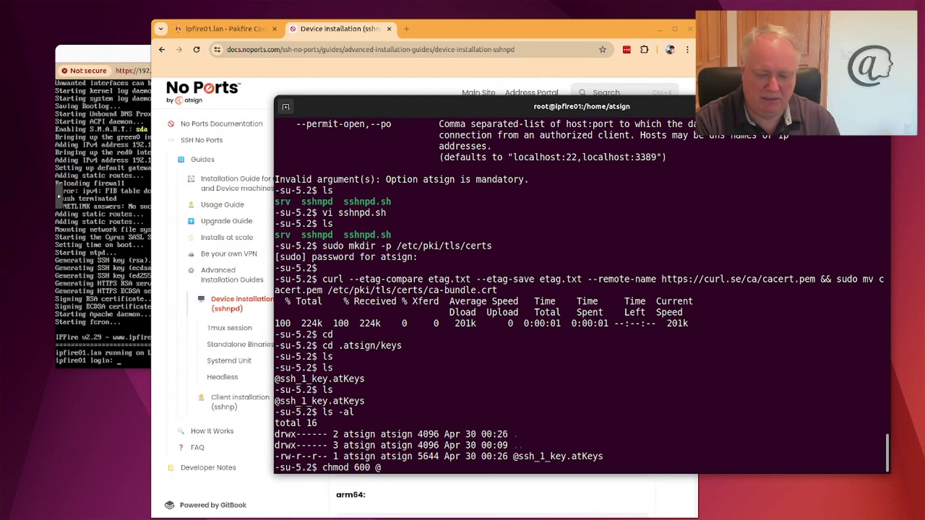
text(s)
key(Tab)
key(Return)
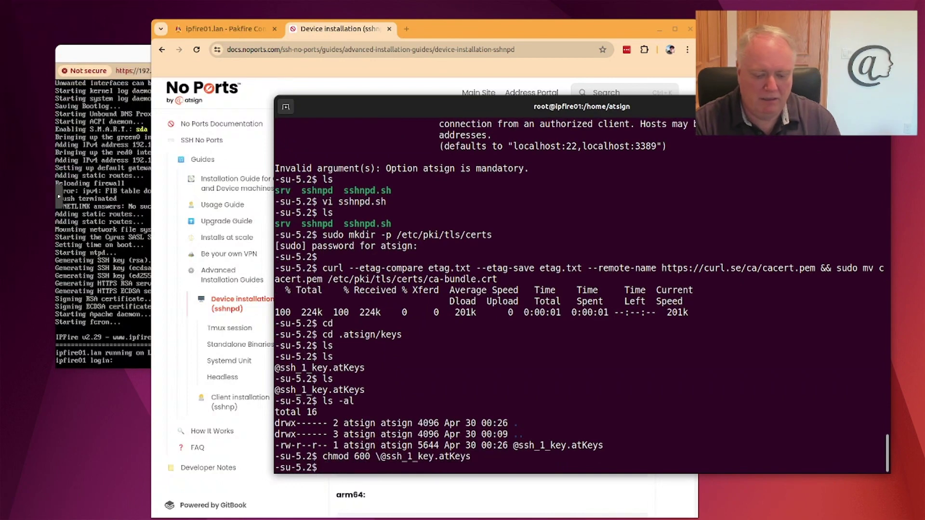
Step: Run ls -la to confirm the key file now shows -rw------- permissions
text(ls -la)
key(Return)
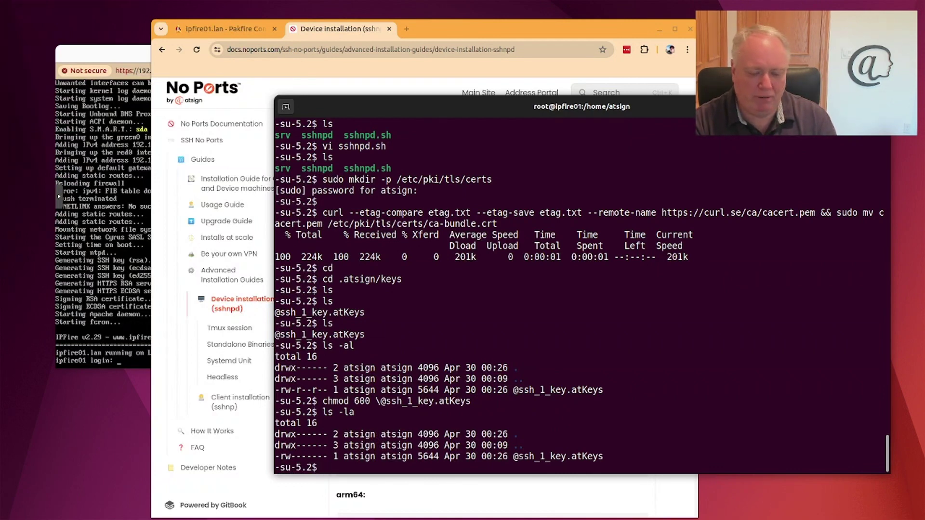
Step: Become root with sudo -s, add atsign to /etc/fcron.allow in vi, and save with :x
text(sudo -s)
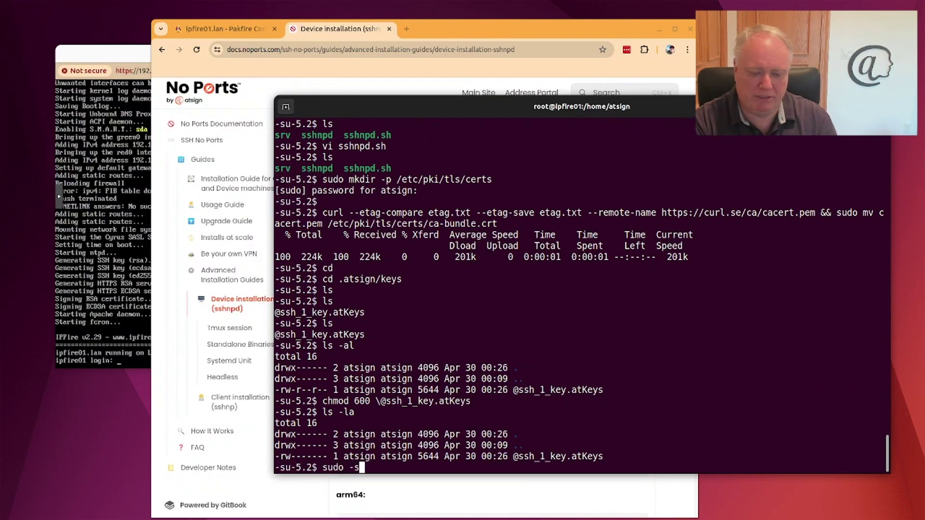
key(Return)
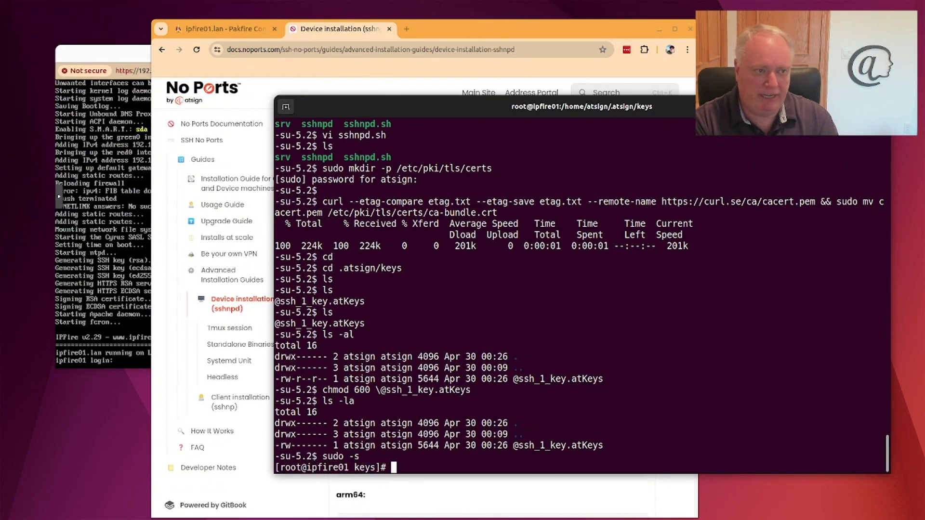
text(vi )
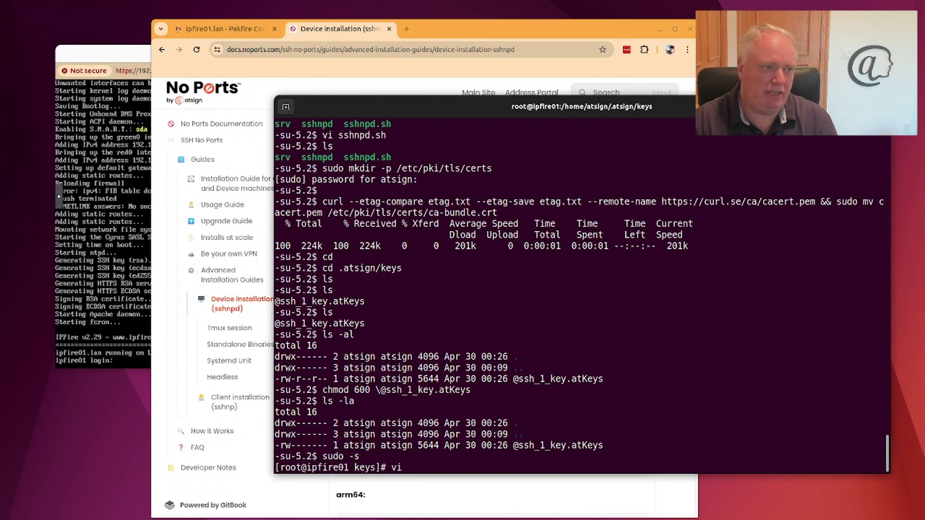
text(/etc/)
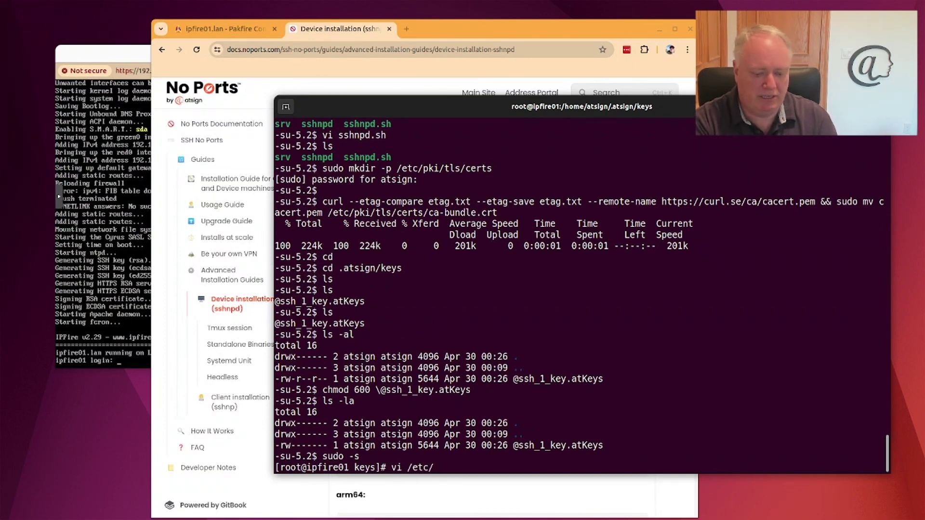
text(fcro)
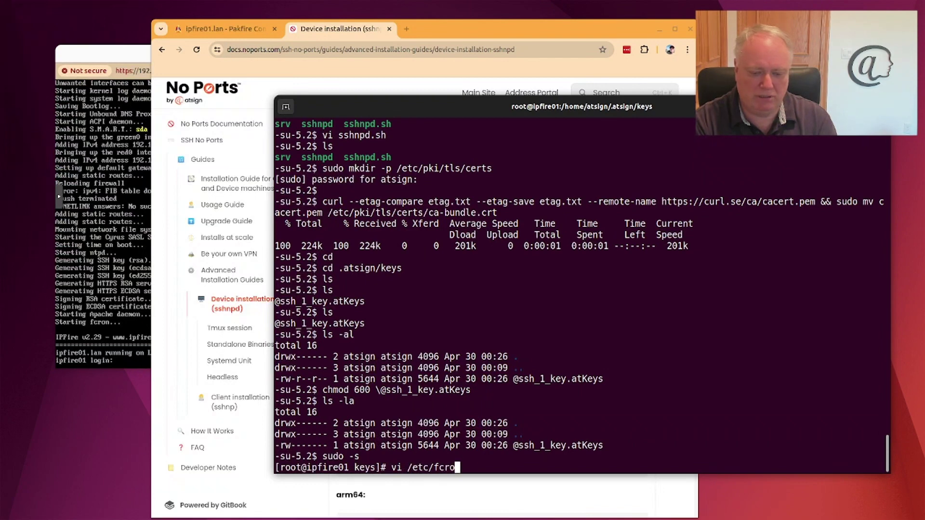
text(n.allow)
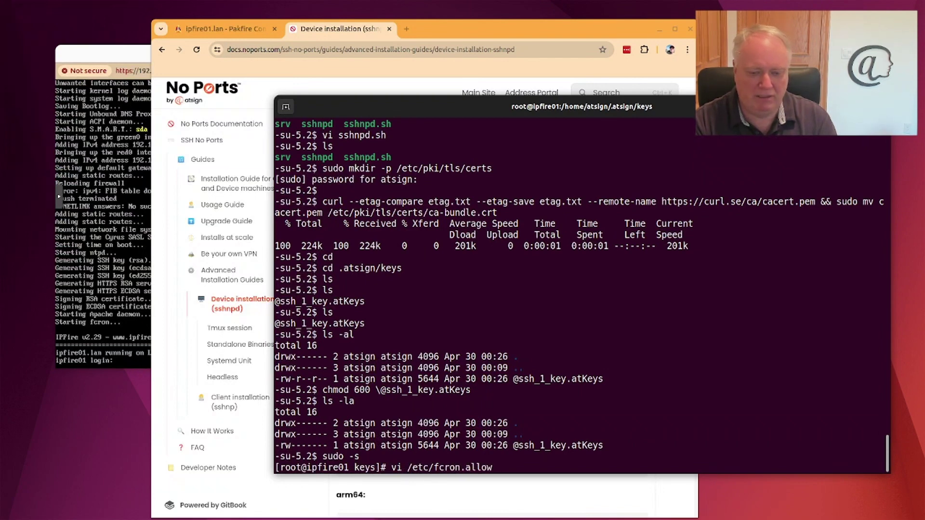
key(Return)
text(ot )
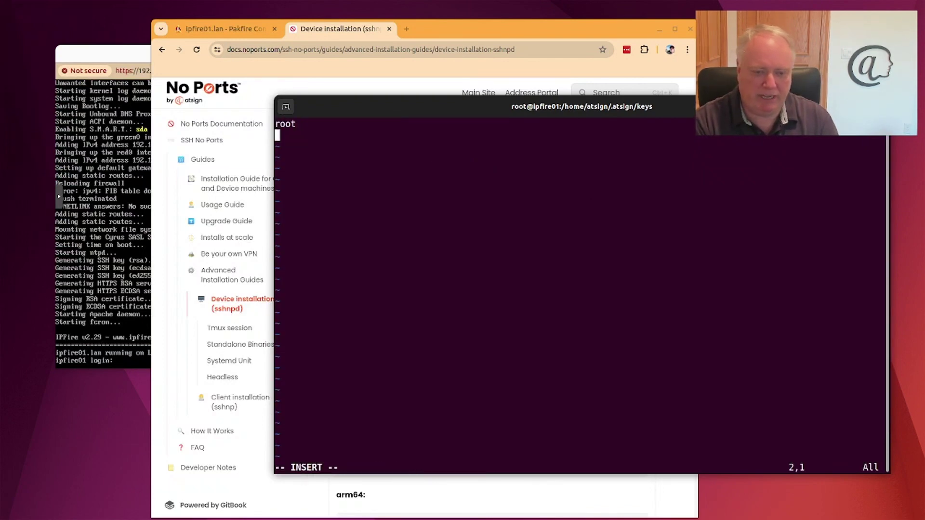
text(atsign)
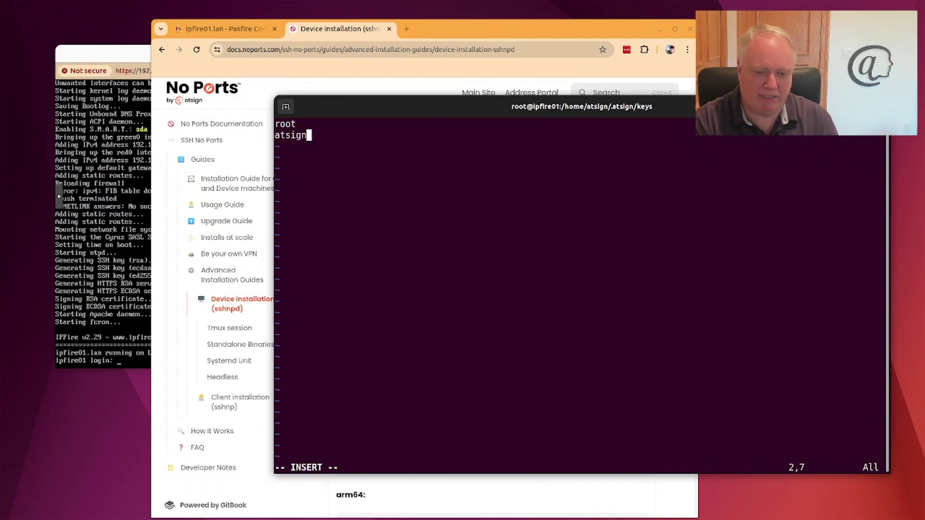
key(Escape)
text(:x)
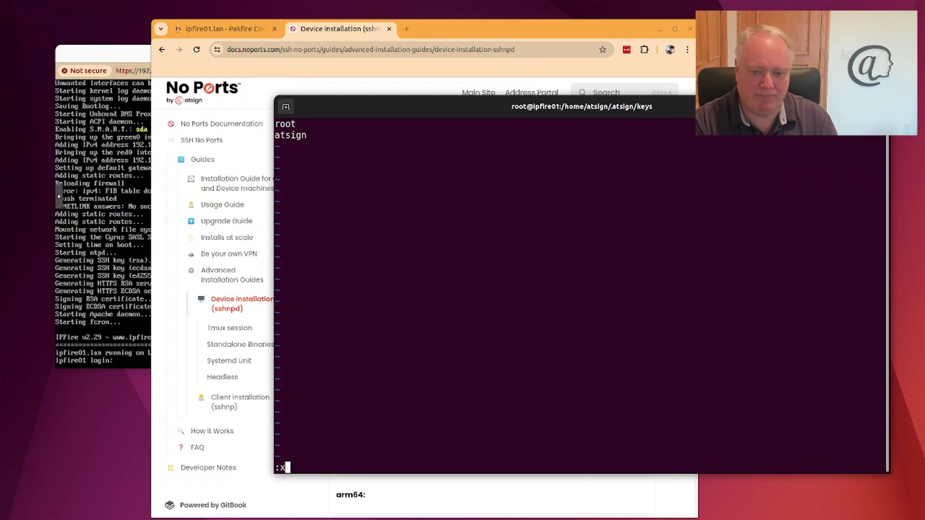
key(Return)
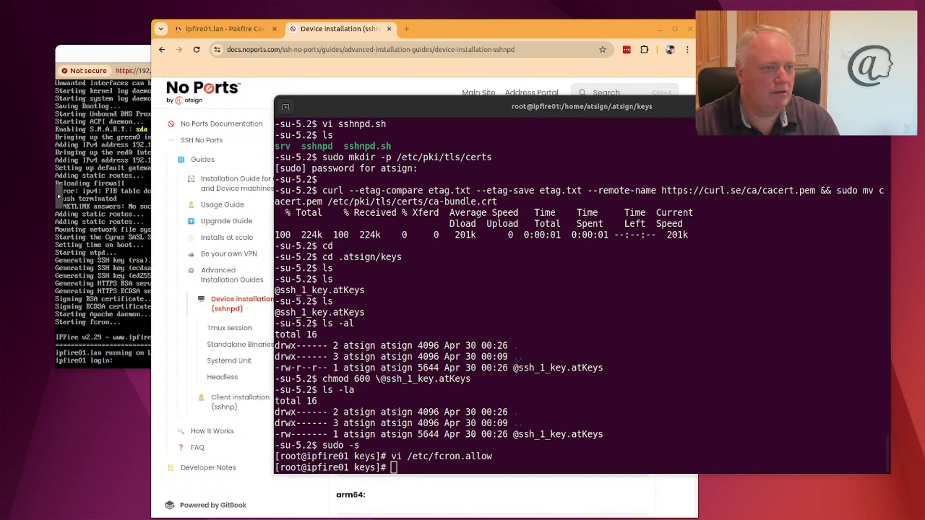
Step: Open atsign's empty crontab for editing with fcrontab -u atsign -e
right_click(598, 338)
click(620, 369)
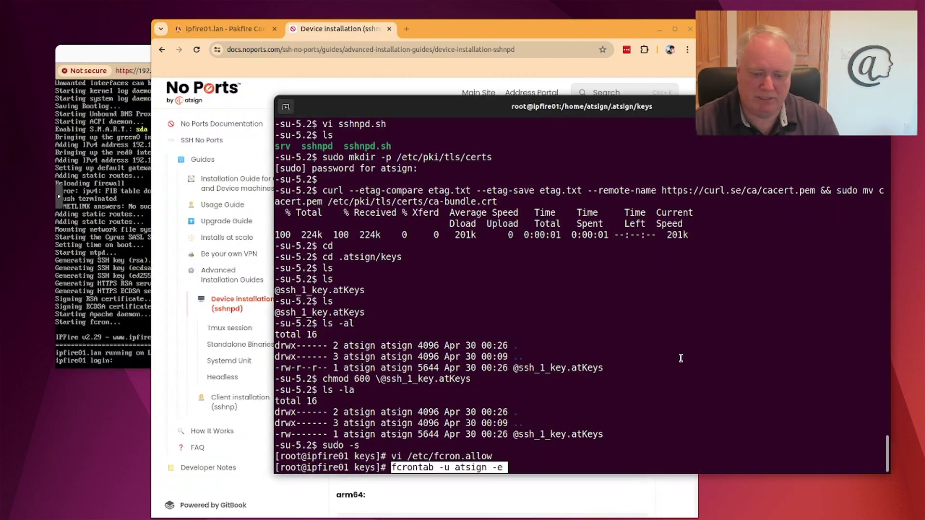
key(End)
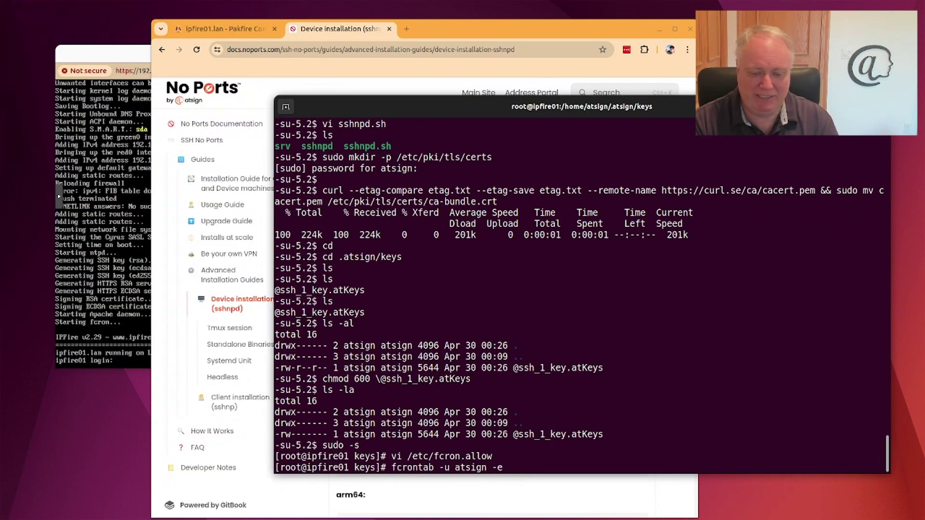
key(BackSpace)
key(BackSpace)
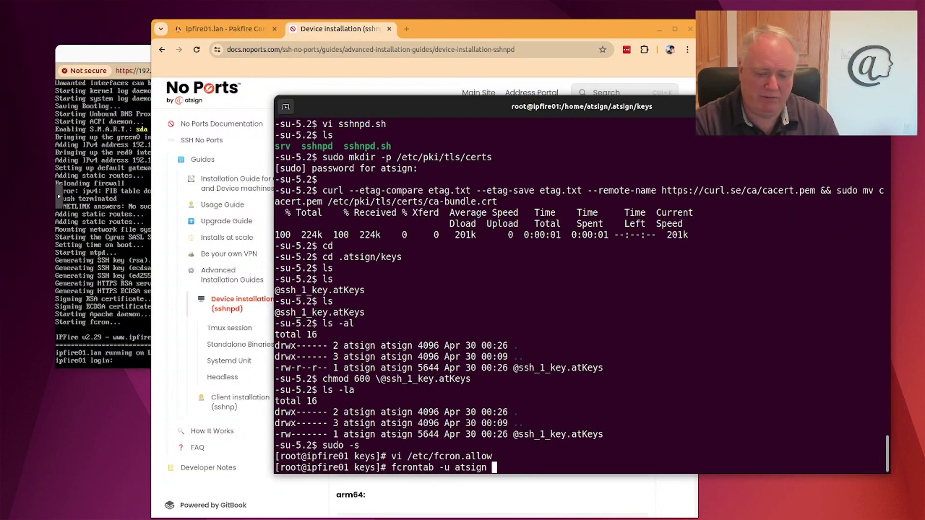
key(Return)
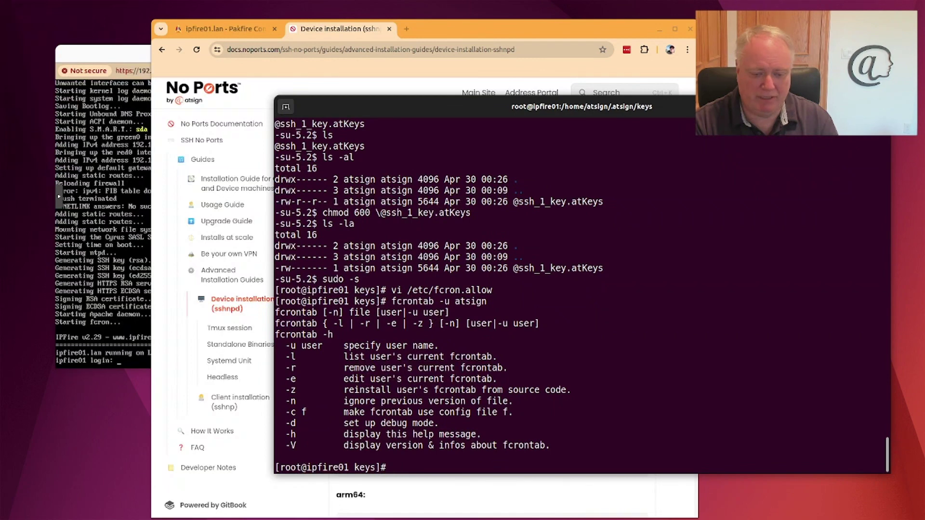
key(Up)
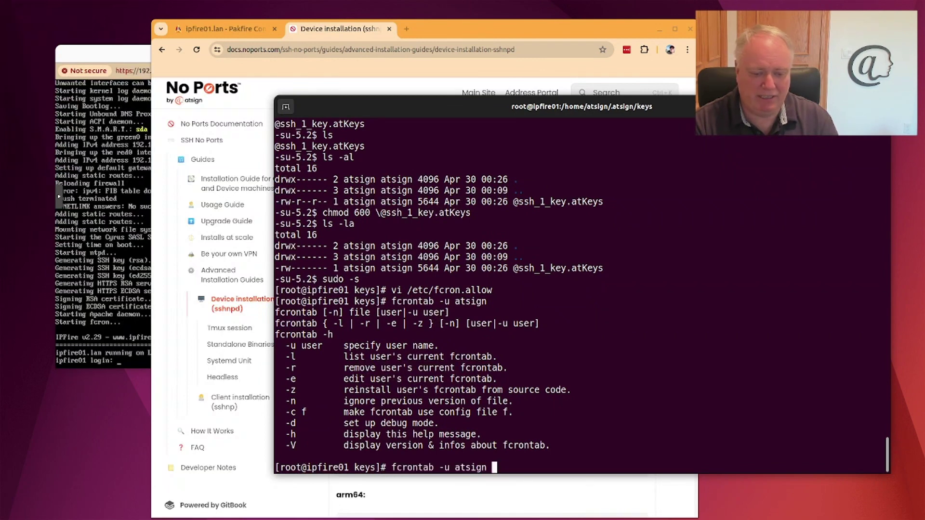
text(-e)
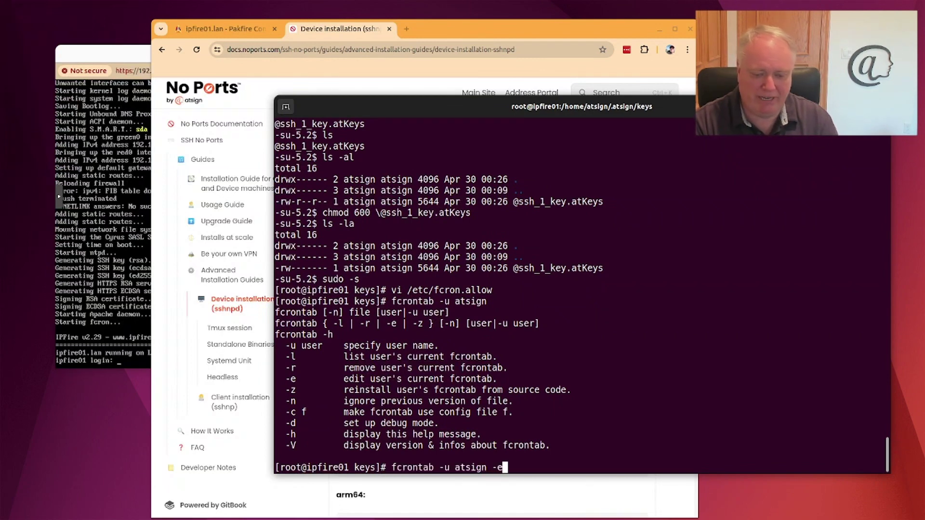
key(Return)
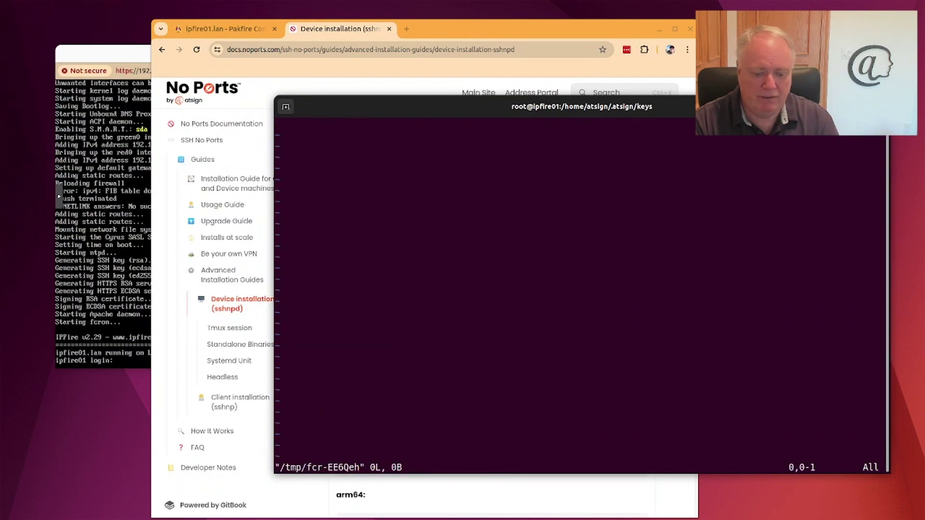
key(i)
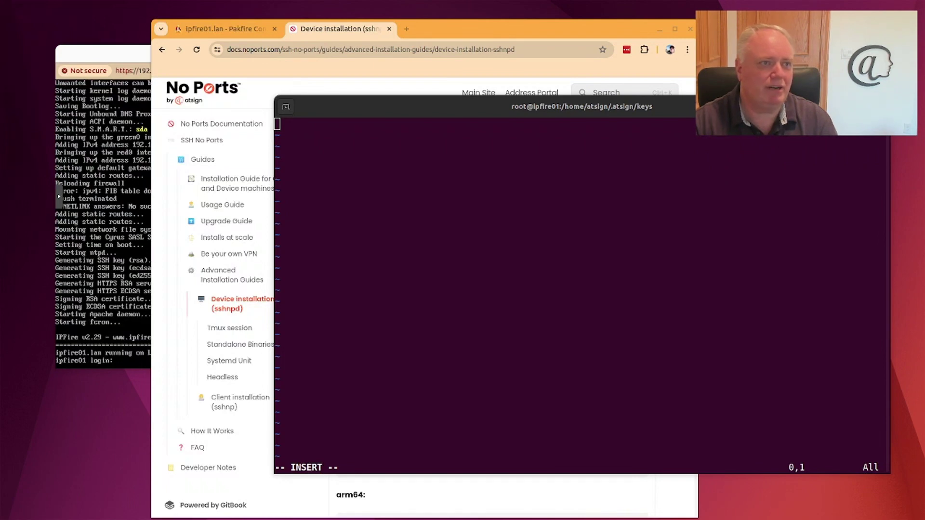
click(437, 196)
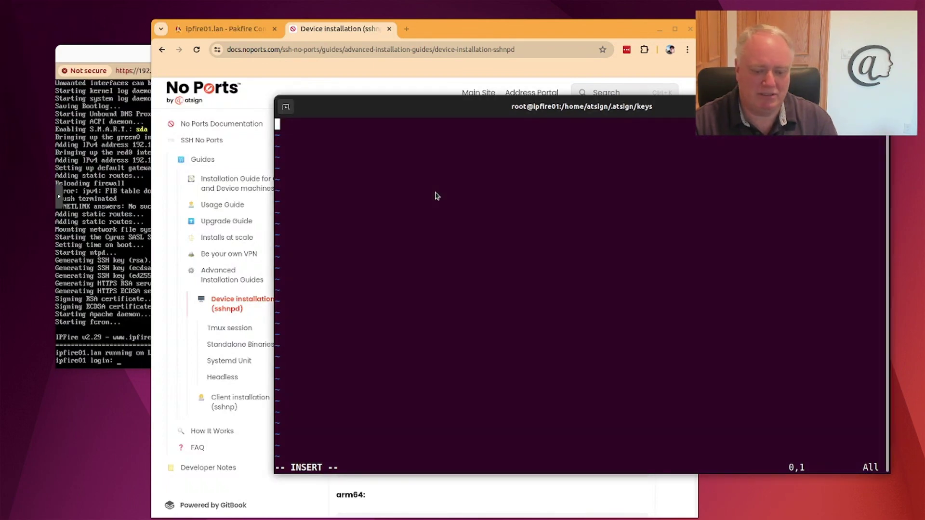
key(ctrl+shift+v)
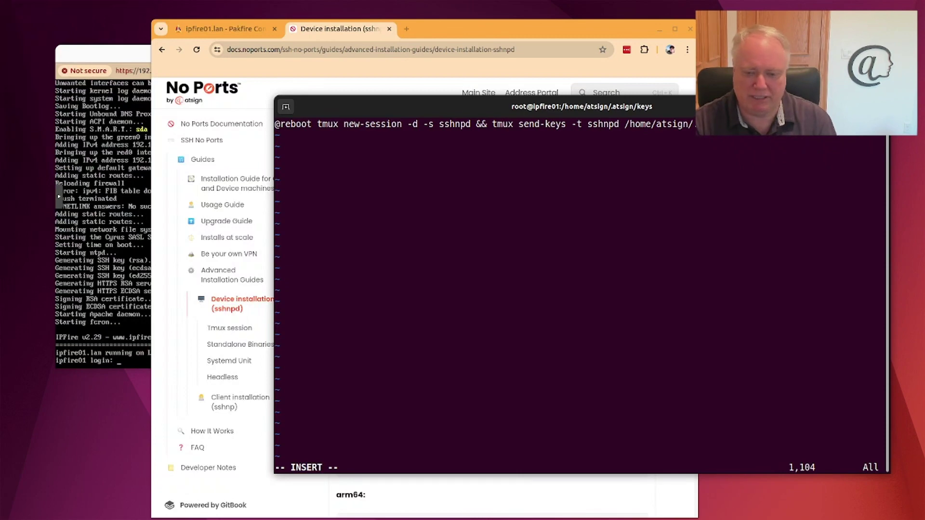
key(Escape)
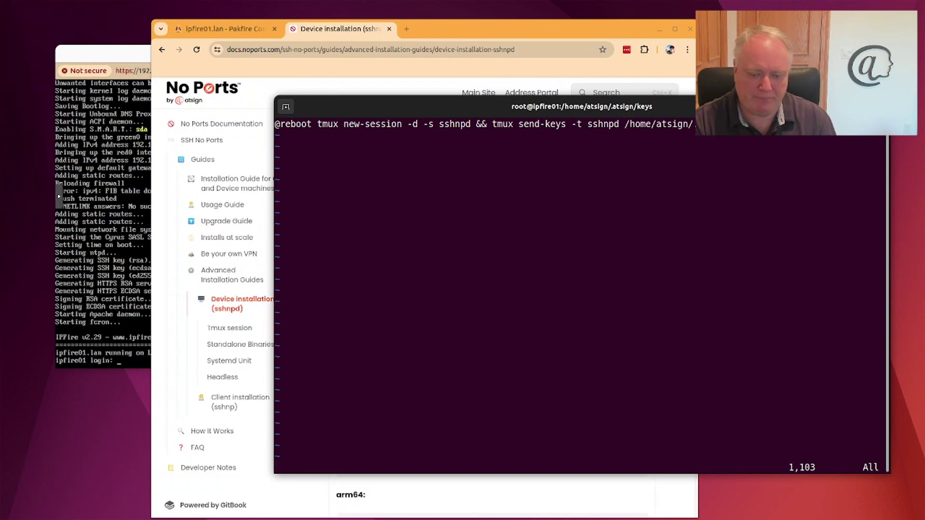
text(:wq)
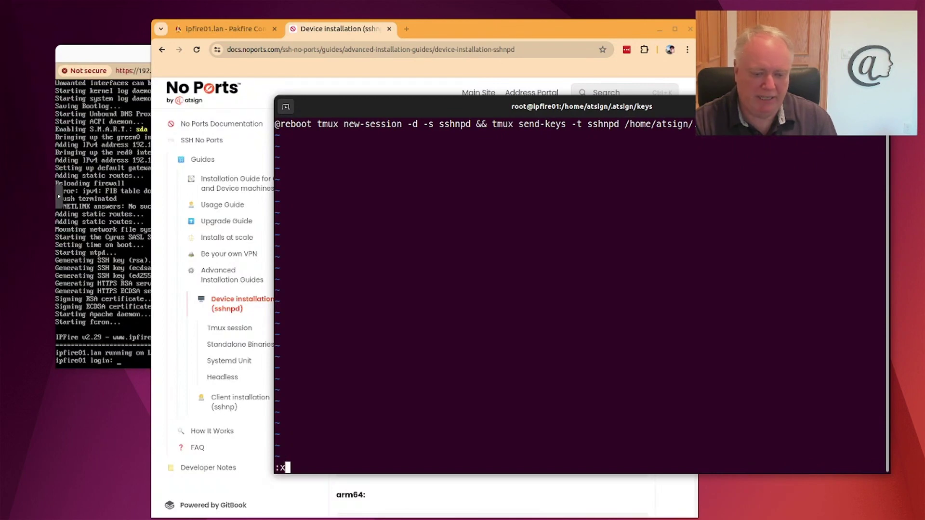
key(Return)
key(Up)
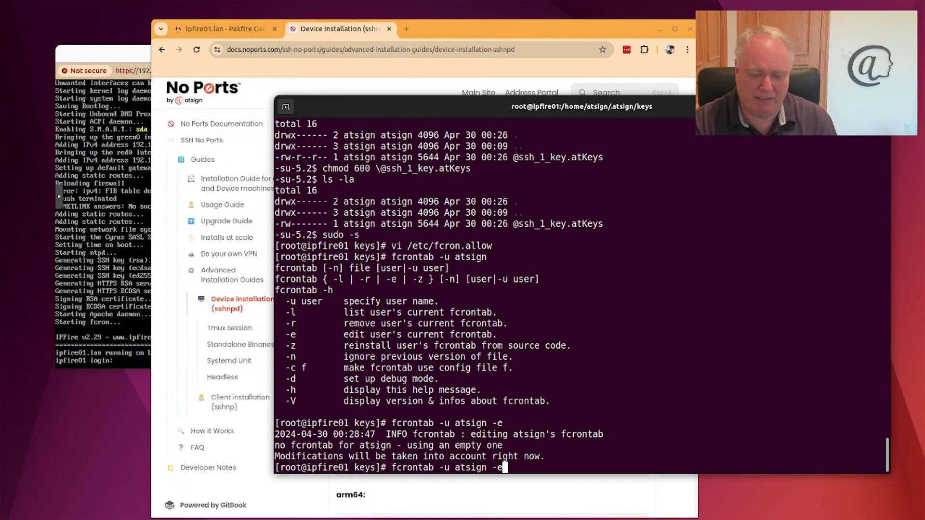
key(BackSpace)
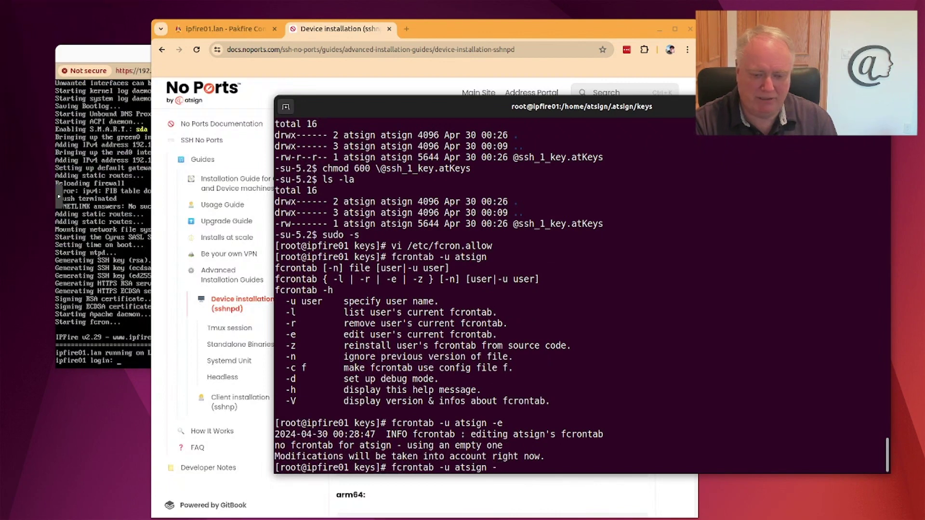
text(l)
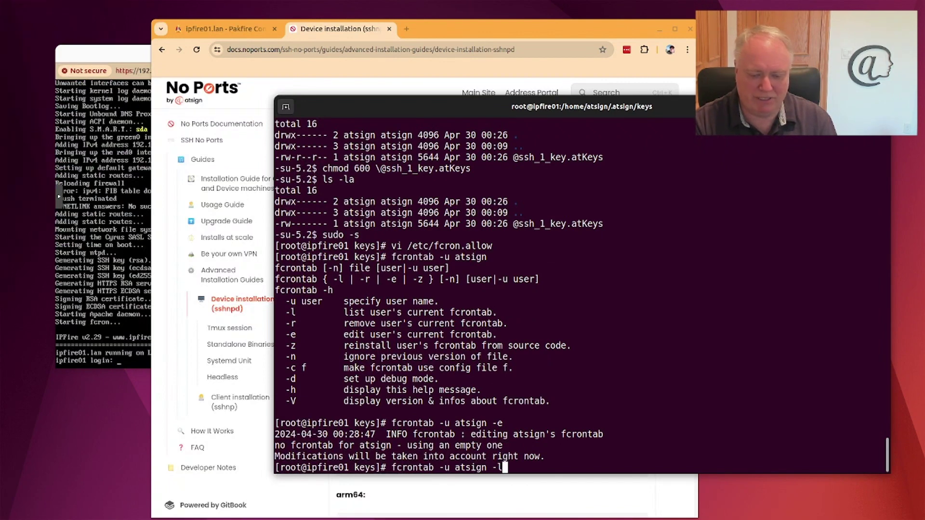
key(Return)
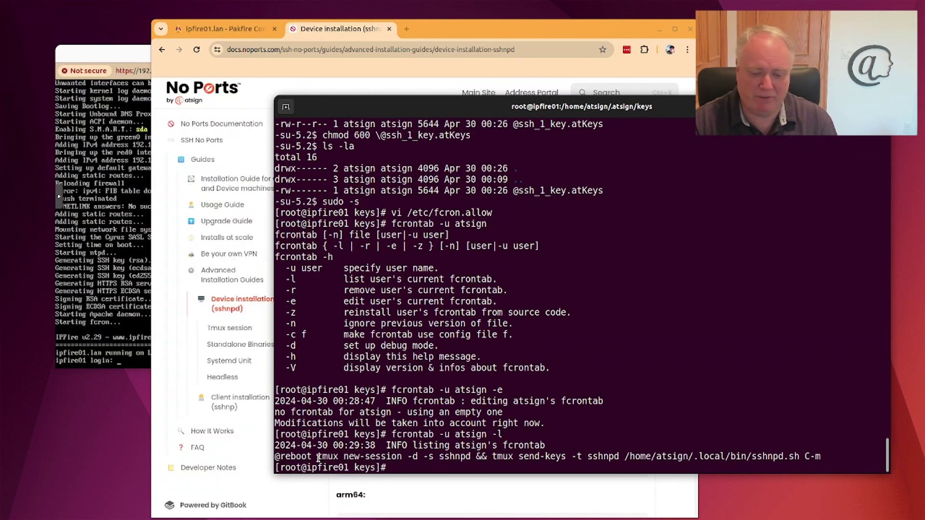
drag(318, 457, 822, 455)
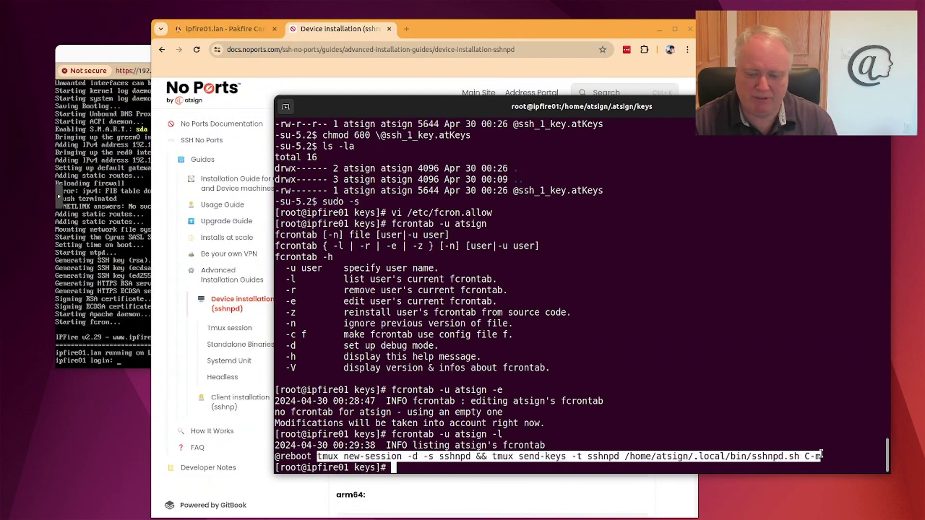
right_click(664, 412)
click(691, 422)
Step: Run the copied tmux sshnpd command in the background with a trailing ' &'
right_click(705, 385)
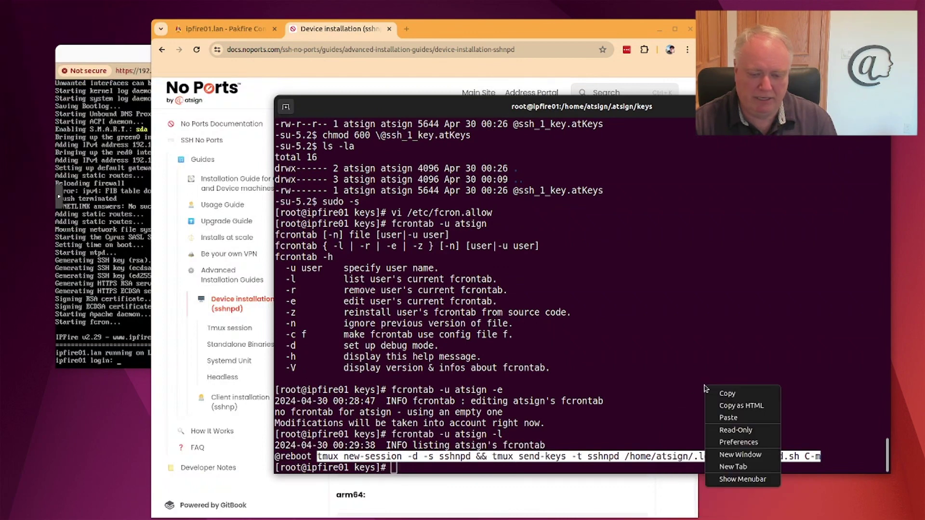
click(725, 417)
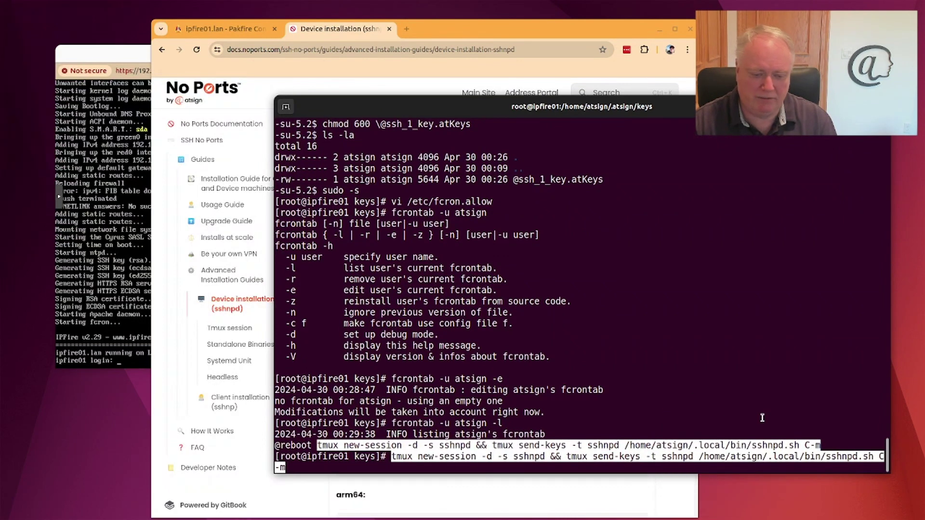
text(&)
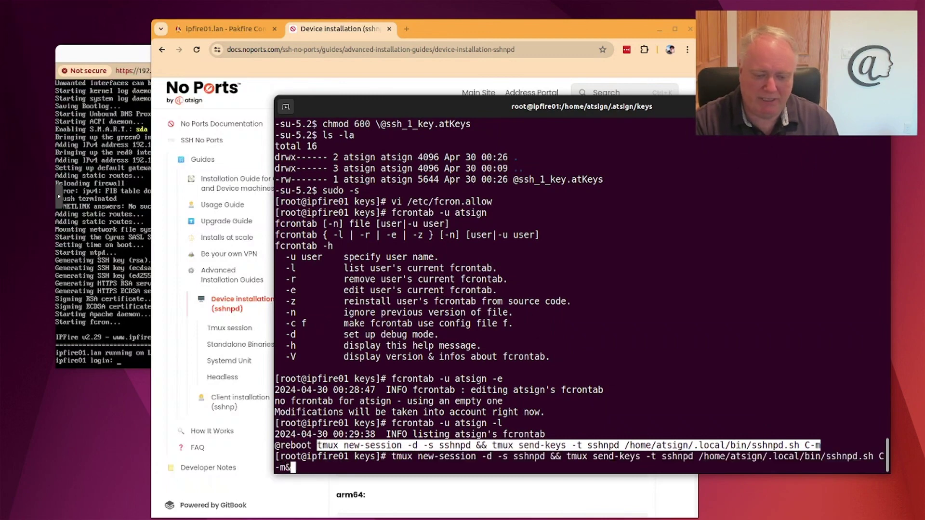
key(Left)
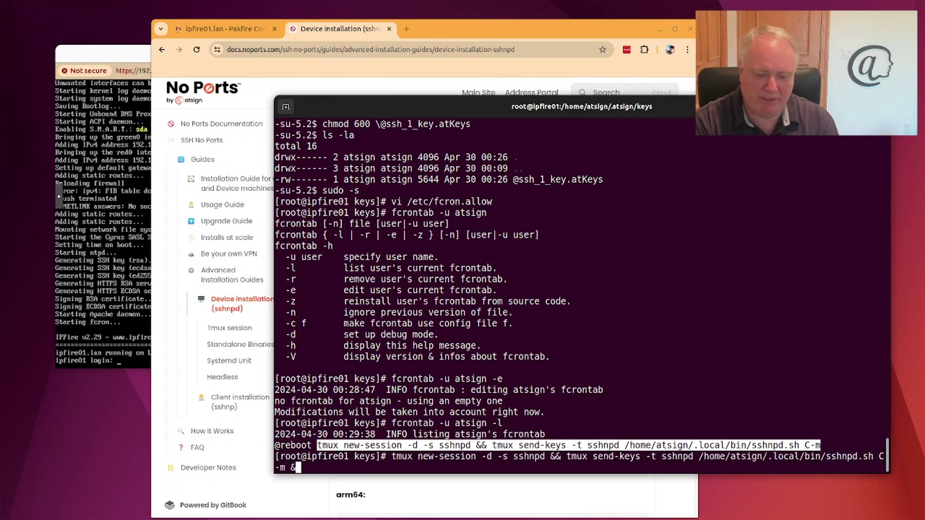
key(Return)
key(Return)
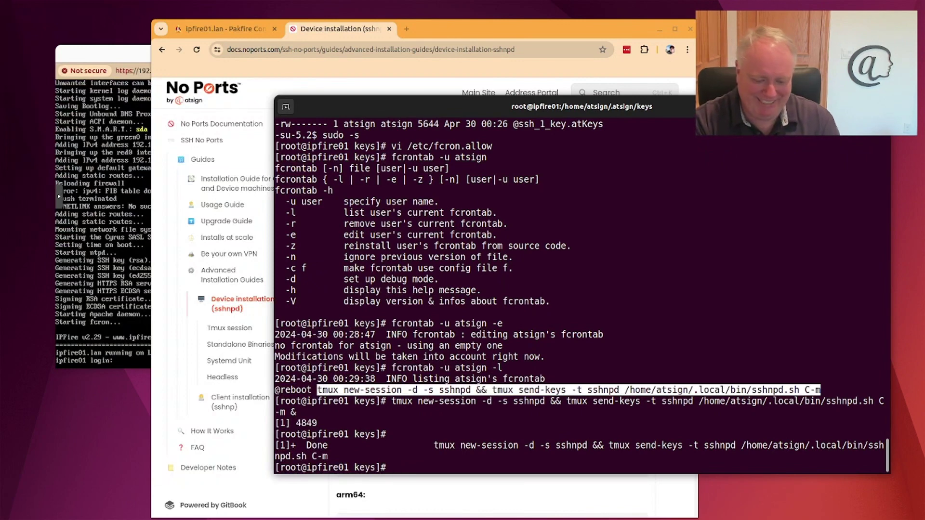
Step: Open and close a test tmux session, then run tmux ls to find the sshnpd session
text(tmux)
key(Return)
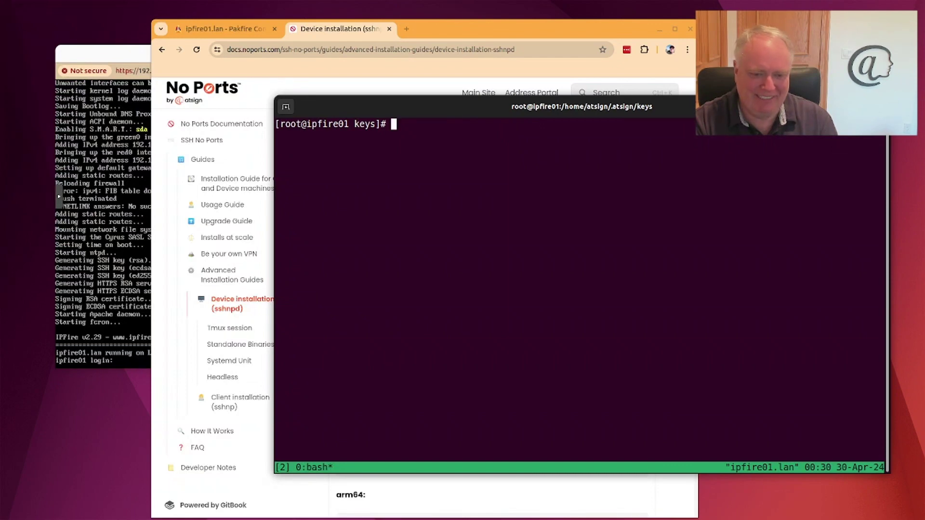
key(ctrl+d)
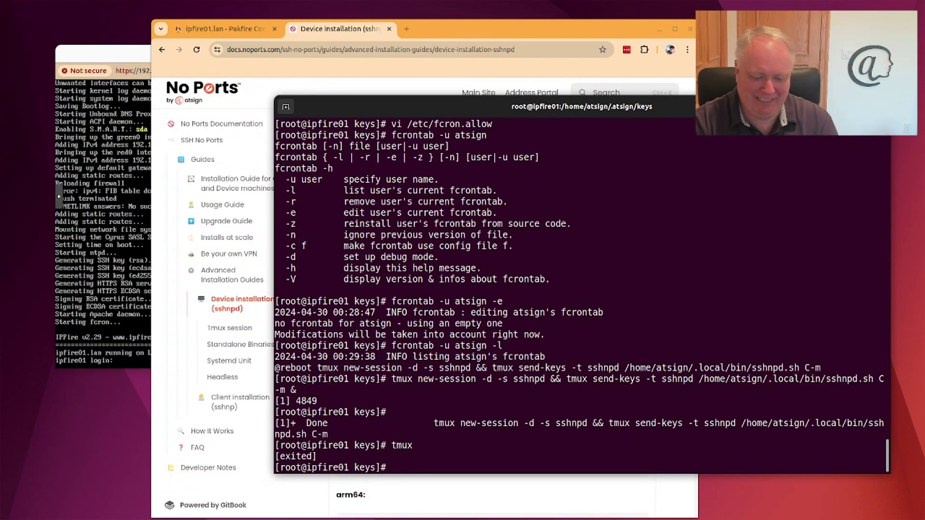
text(tmux)
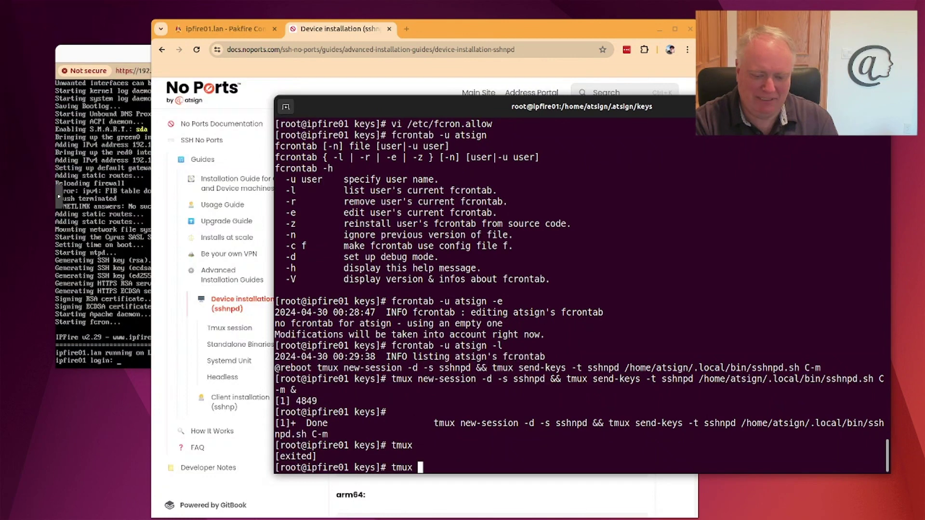
text(ls)
key(Return)
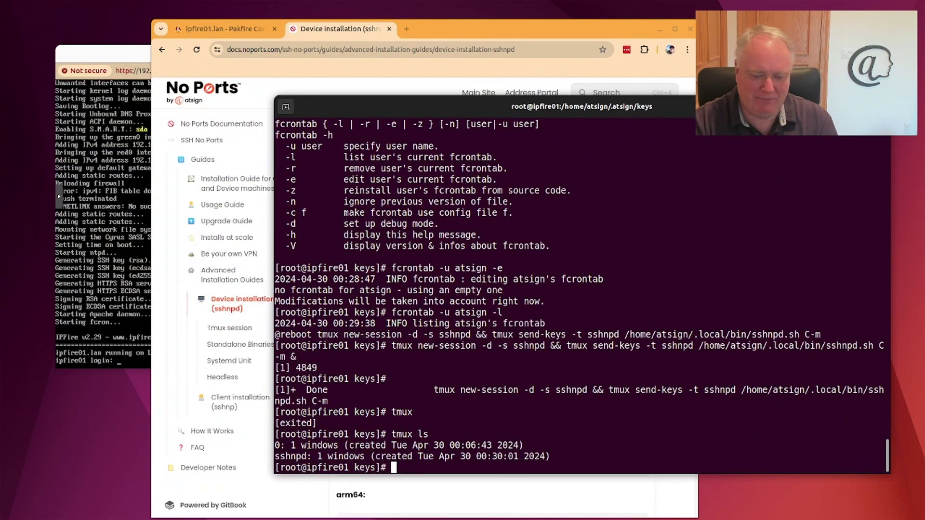
Step: Attach to sshnpd with tmux a -t sshnpd, stop the failing script, and exit to the atsign shell
text(tmu)
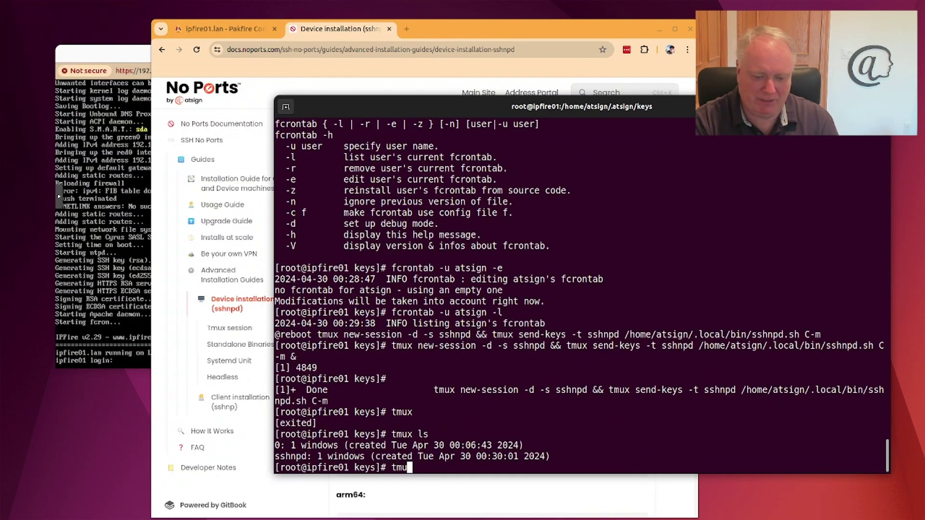
text(x a -t )
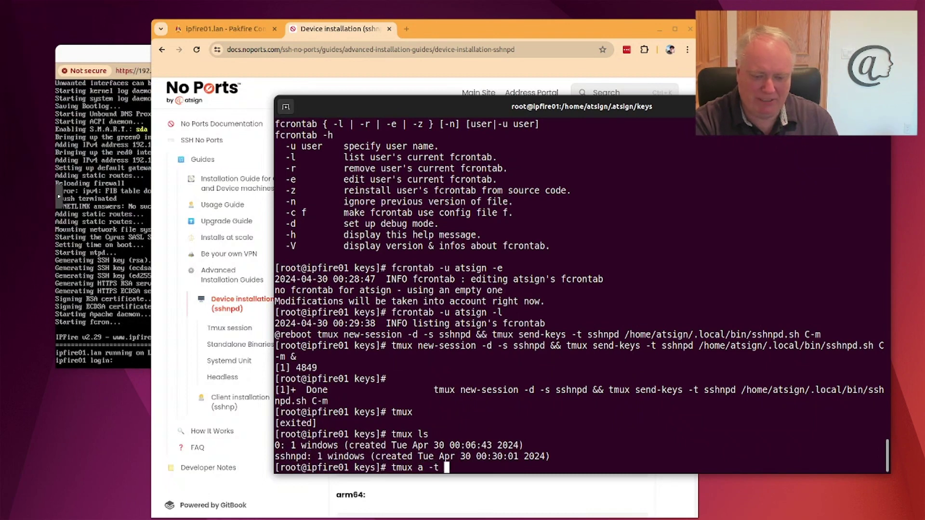
text(sshnpd)
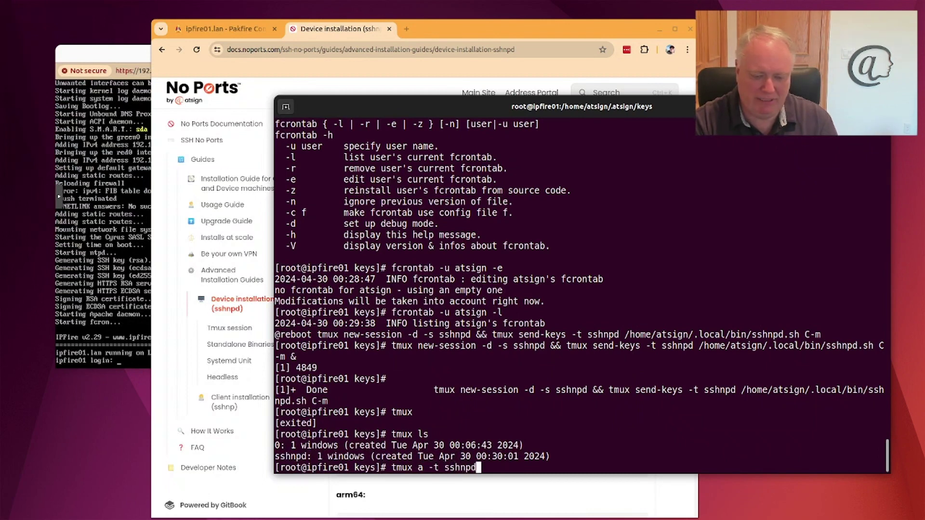
key(Return)
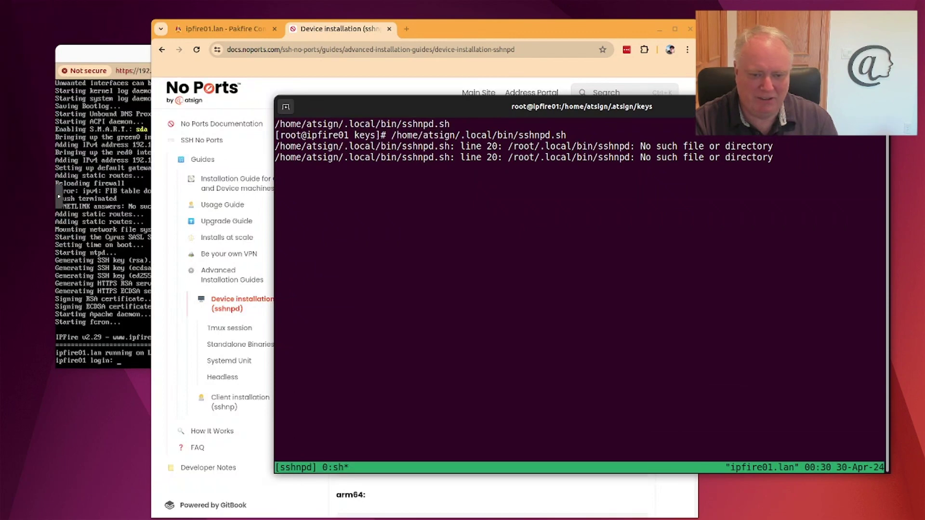
key(ctrl+c)
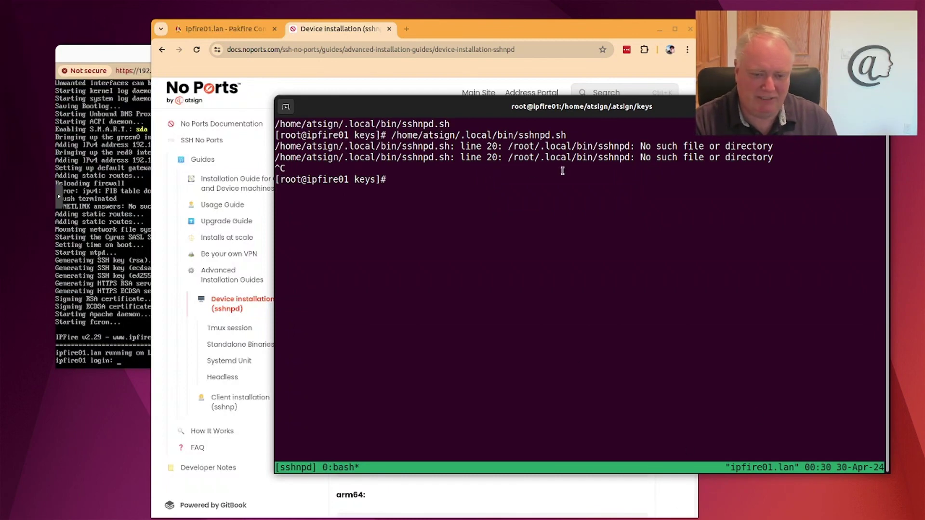
key(ctrl+d)
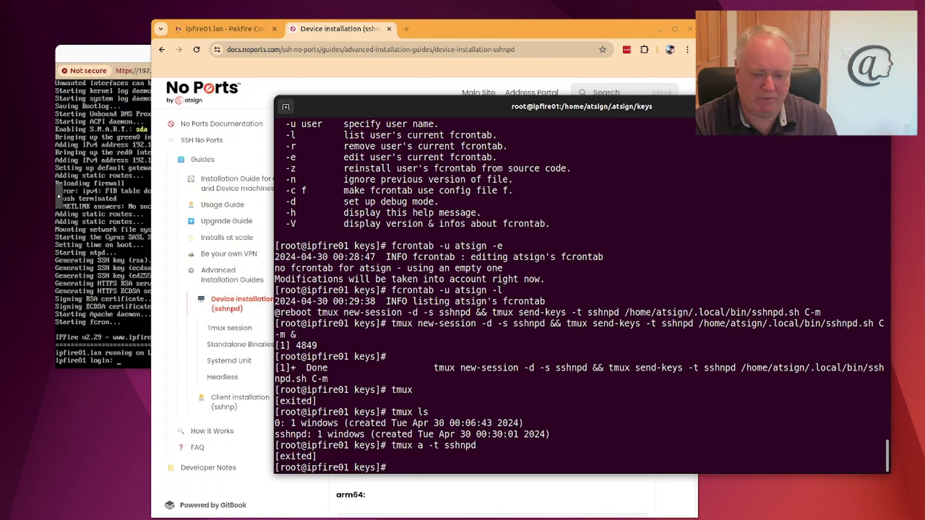
key(ctrl+d)
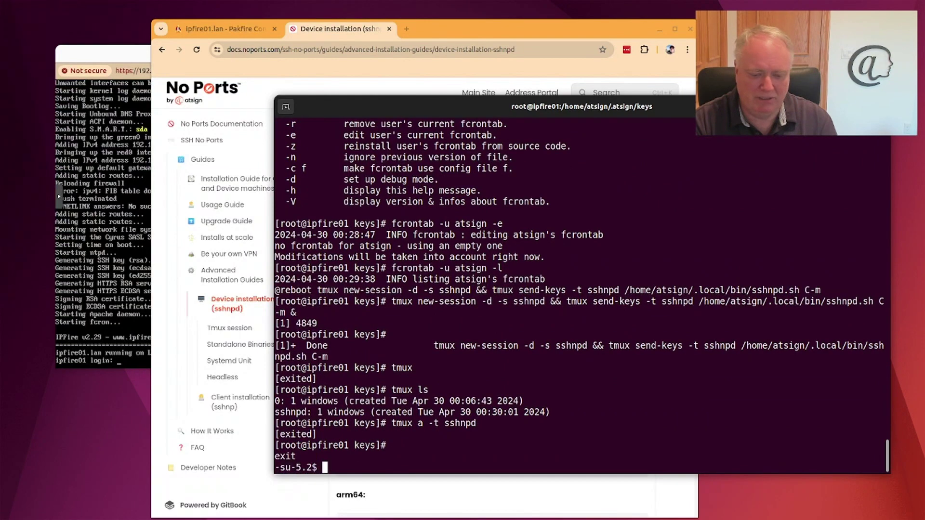
Step: Copy the tmux startup command from the job notice and paste it at the atsign prompt
key(Return)
key(Return)
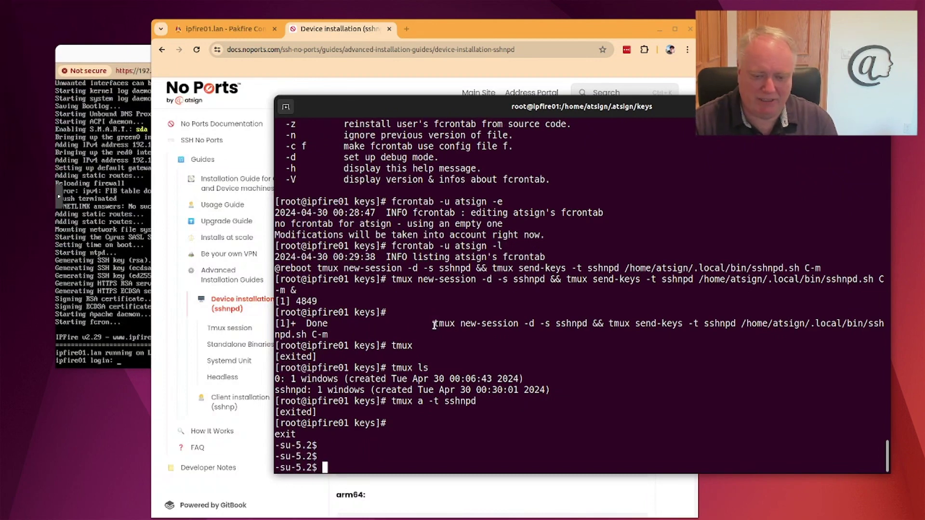
drag(436, 323, 331, 335)
right_click(331, 335)
click(368, 339)
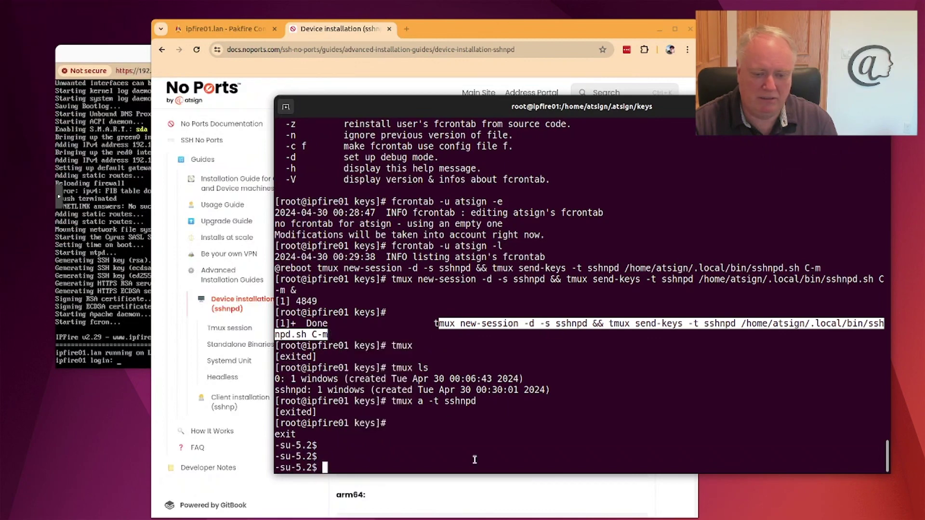
click(473, 441)
right_click(474, 440)
click(516, 379)
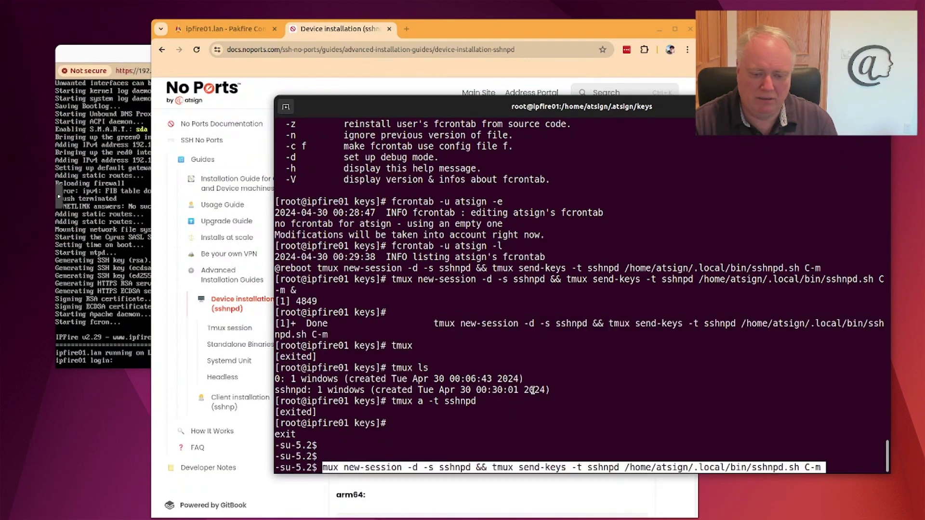
Step: Restore the leading 't', append '&', and run the tmux sshnpd command in the background
key(Home)
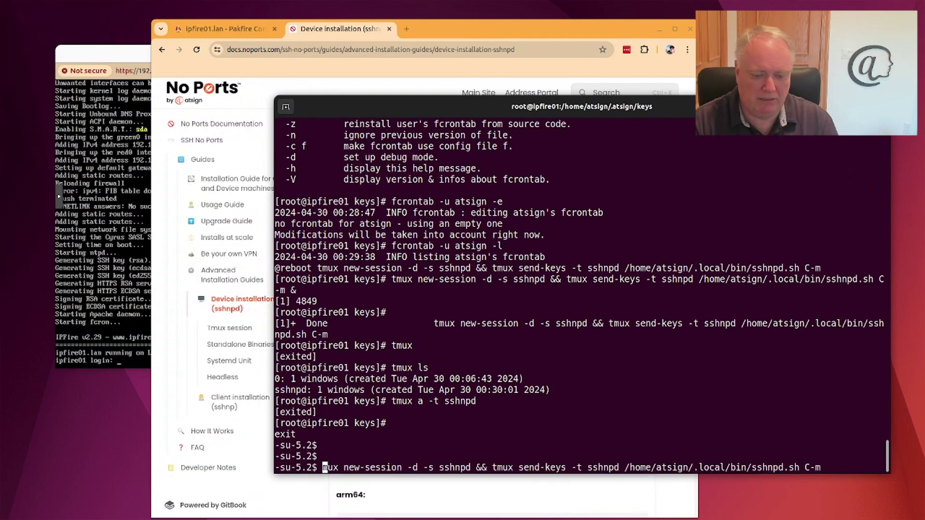
text(t)
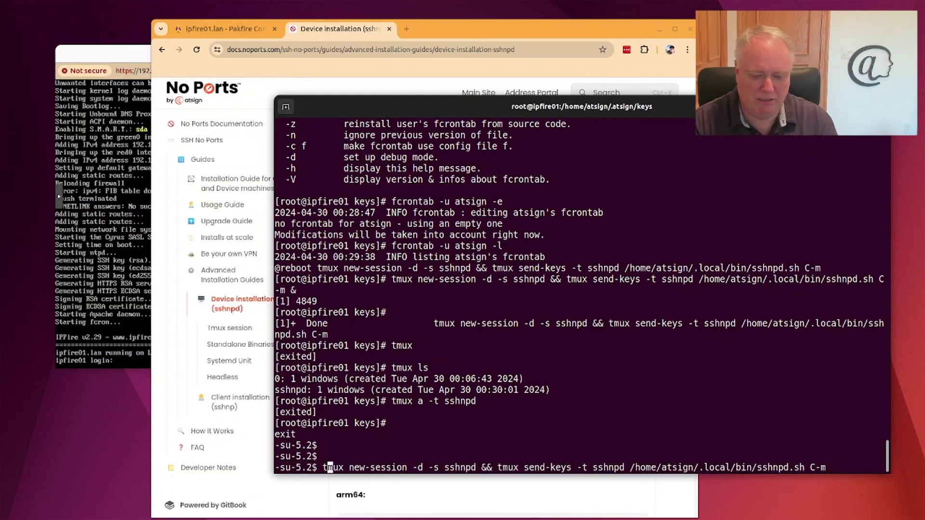
key(Right)
key(Right)
key(Right)
key(Right)
key(Right)
key(Right)
key(Right)
key(Right)
key(Right)
key(Right)
key(Right)
key(Right)
key(Right)
key(Right)
key(Right)
key(Right)
key(Right)
key(Right)
key(Right)
key(Right)
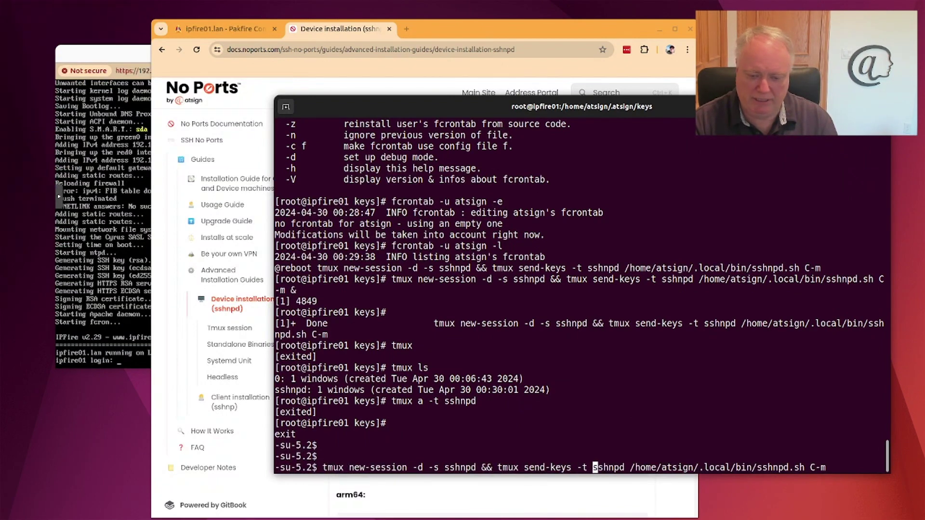
key(Right)
key(Right)
key(Right)
key(Right)
key(Right)
key(Right)
key(Right)
key(Right)
key(Right)
key(Right)
key(Right)
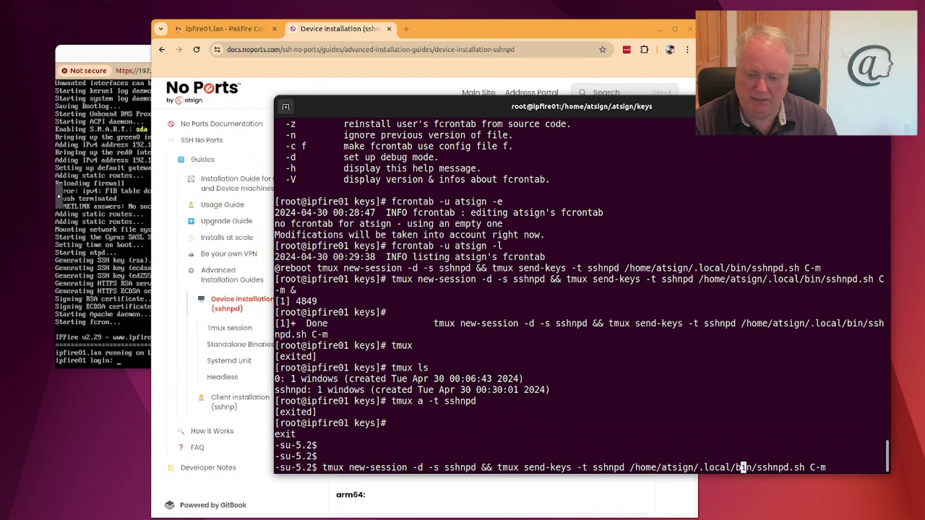
key(Right)
key(Right)
key(Right)
key(Right)
key(Right)
key(Right)
key(Right)
key(Right)
key(Right)
key(Right)
key(Right)
key(Right)
key(Right)
key(Right)
key(Right)
key(Right)
key(Right)
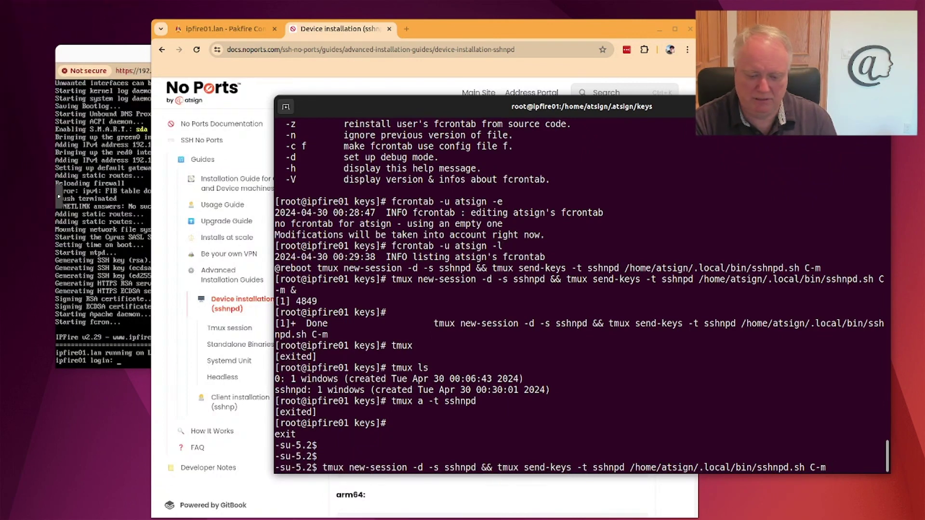
text(&)
key(Return)
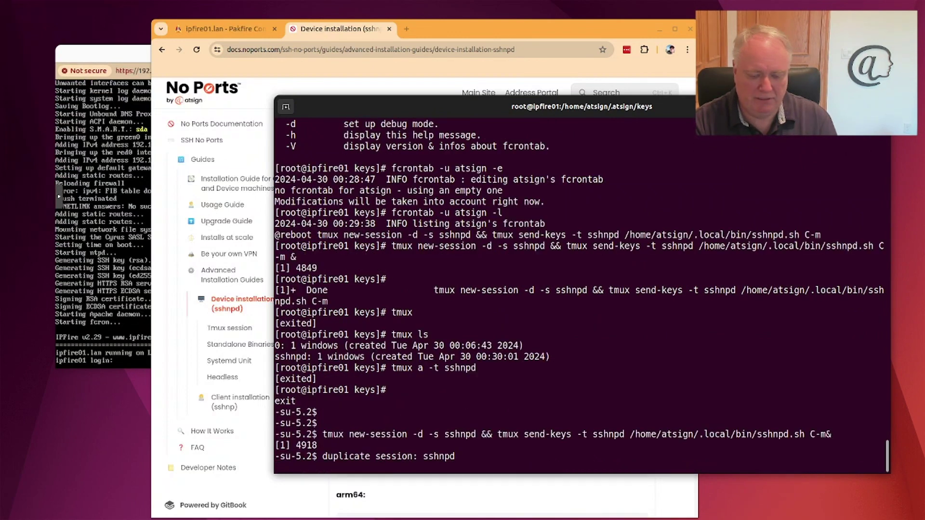
key(Return)
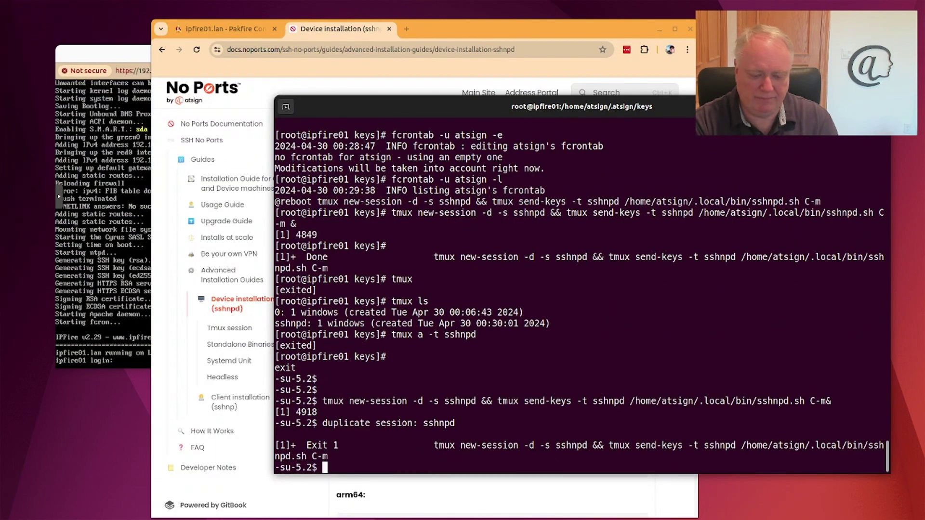
Step: Run tmux ls, which lists an existing sshnpd session
text(tmux ls)
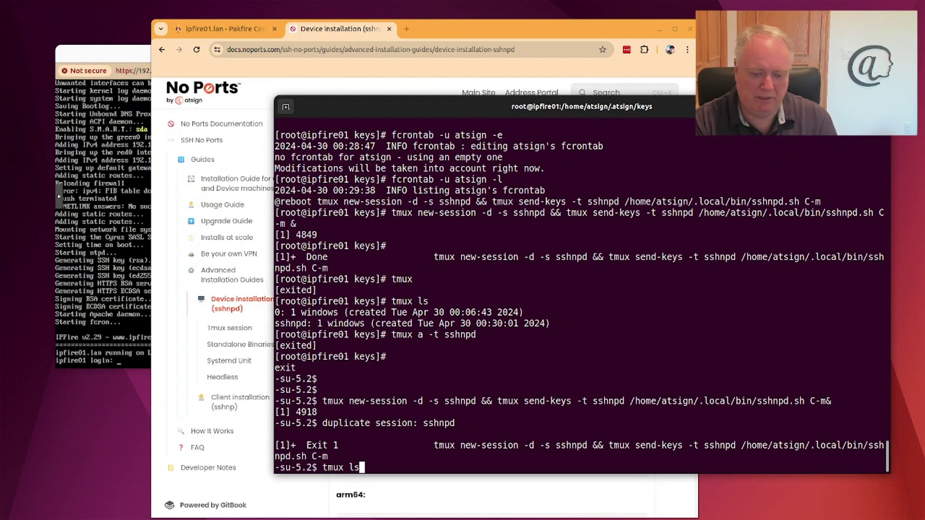
key(Return)
text(tmu)
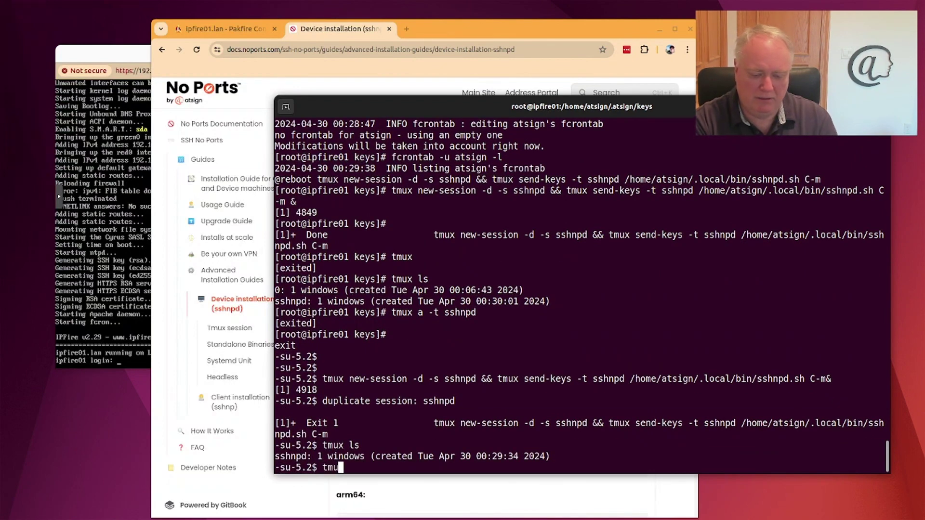
text(x a)
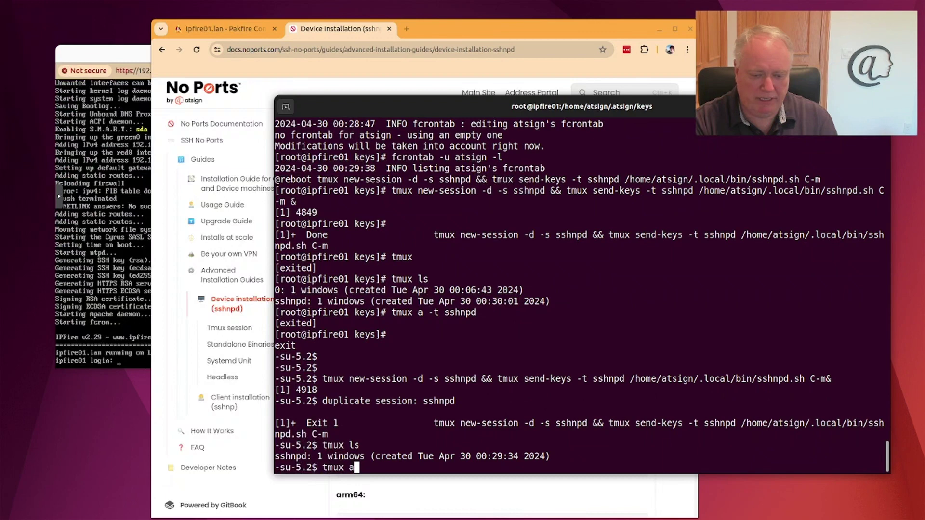
Step: Attach to the sshnpd session to watch its monitor start, then open a new terminal with Ctrl+Alt+T
key(Return)
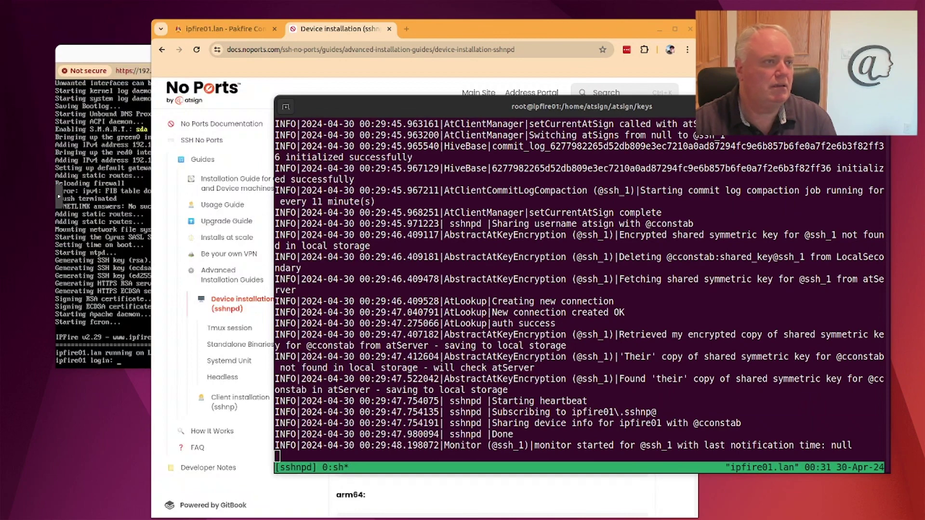
key(ctrl+alt+t)
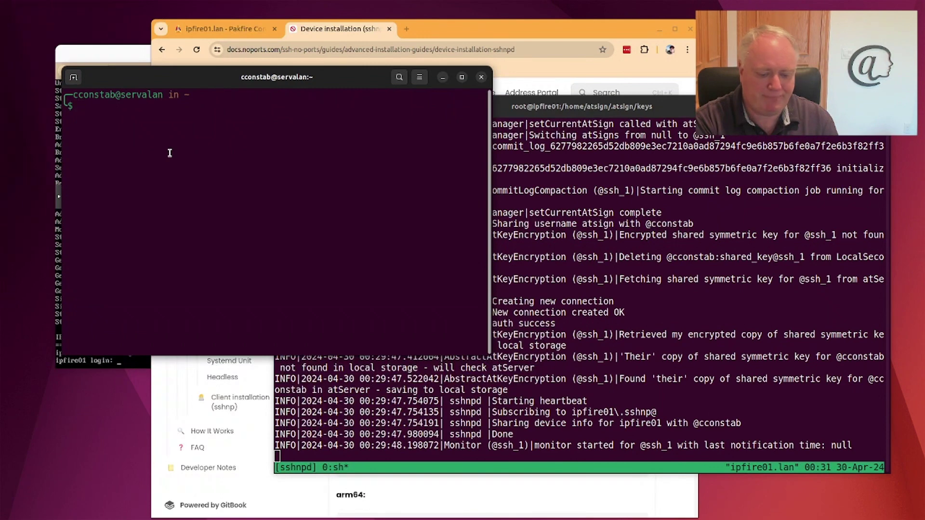
Step: Recall the sshnp command from history and change the device from ipfirepm to ipfire01
text(ssh)
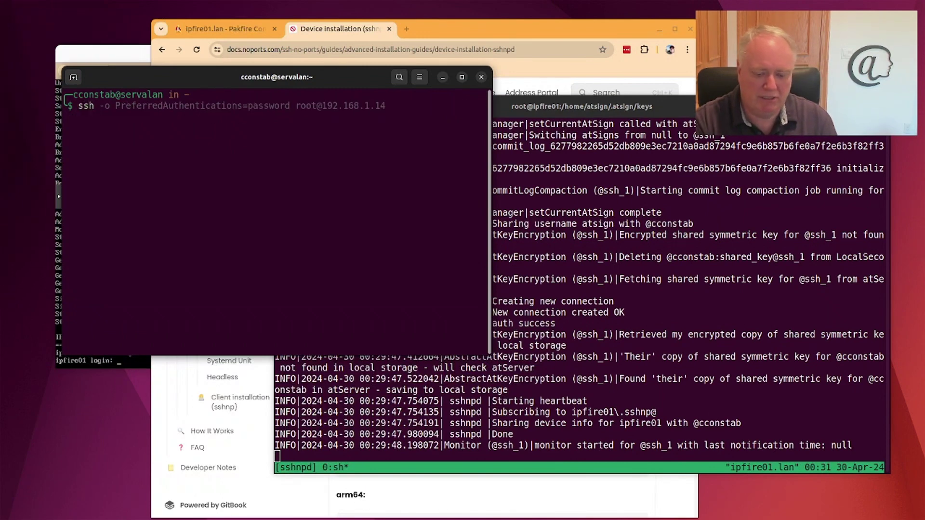
text(np)
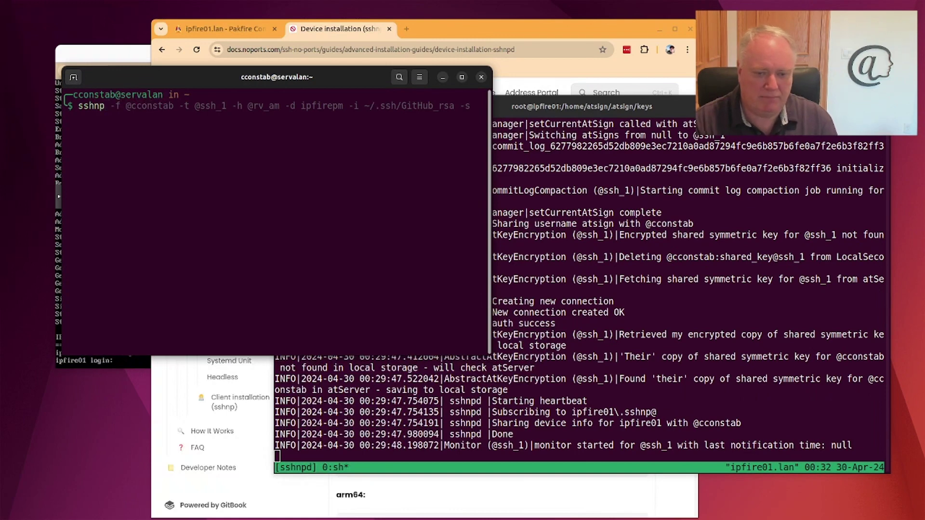
key(Right)
key(ctrl+Left)
key(ctrl+Left)
key(ctrl+Left)
key(ctrl+Left)
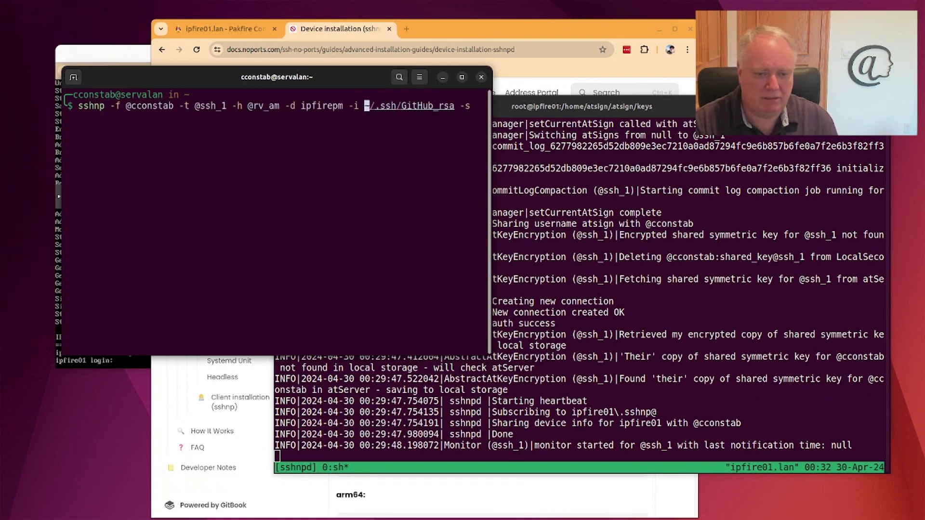
key(Right)
key(BackSpace)
key(BackSpace)
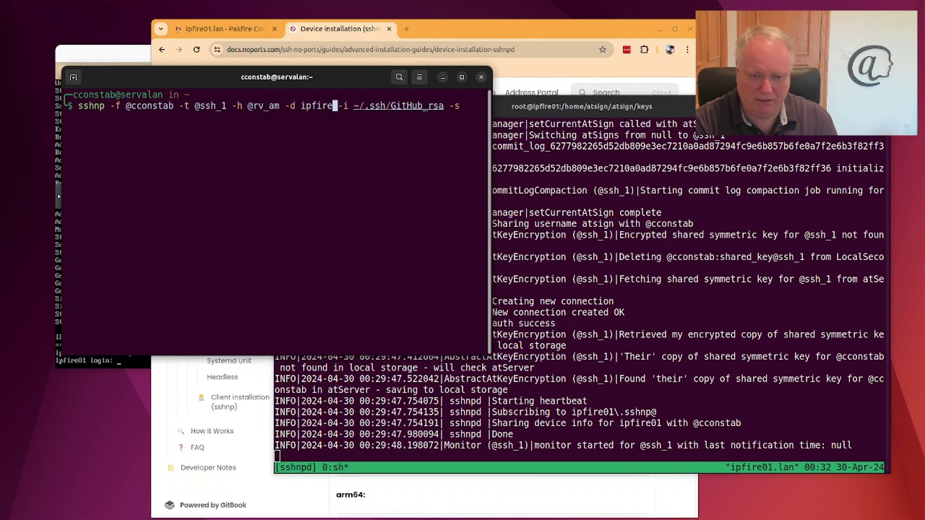
text(01)
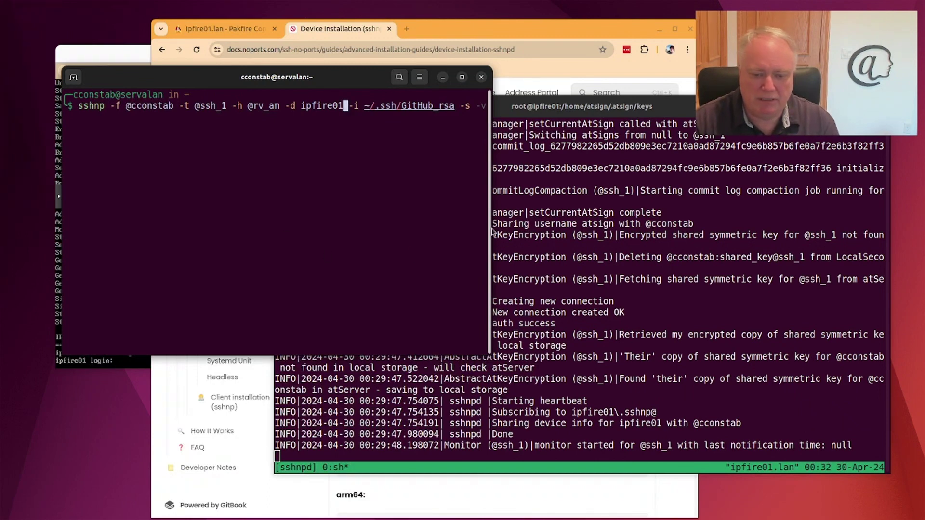
Step: Widen the terminal window and review the command's ipfire01 device and GitHub_rsa key arguments
drag(493, 225, 562, 227)
key(Right)
key(Right)
key(Right)
key(Right)
key(Right)
key(Right)
key(Right)
key(Right)
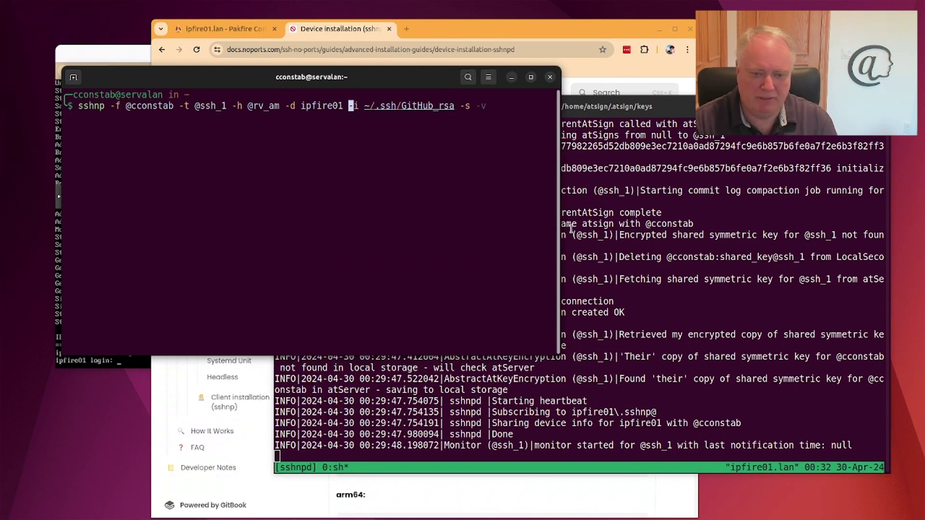
key(Left)
key(Left)
key(Left)
key(Left)
key(Left)
key(Left)
key(Left)
key(Left)
key(Left)
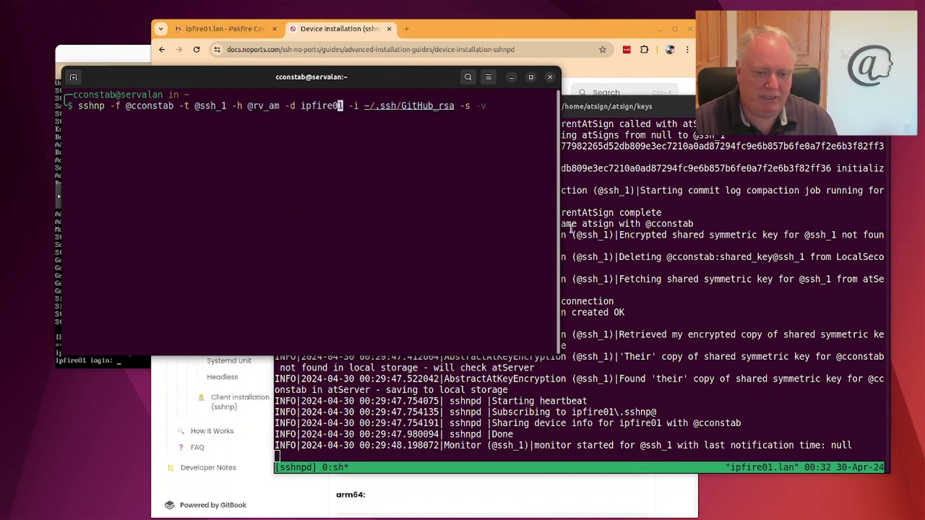
key(Right)
key(Right)
key(Right)
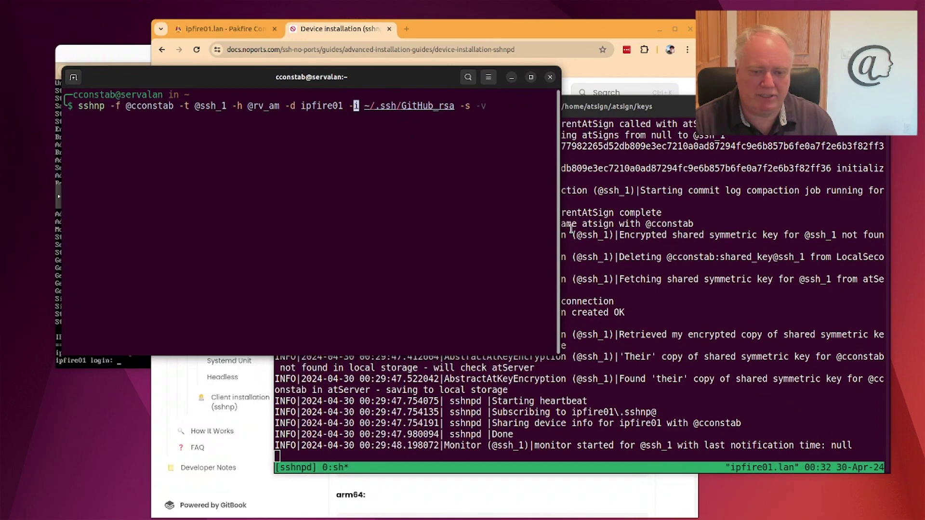
key(Right)
key(Right)
key(Right)
key(Right)
key(Right)
key(Right)
key(Right)
key(Right)
key(Right)
key(Right)
key(Right)
key(Right)
key(Right)
key(Right)
key(Right)
key(Right)
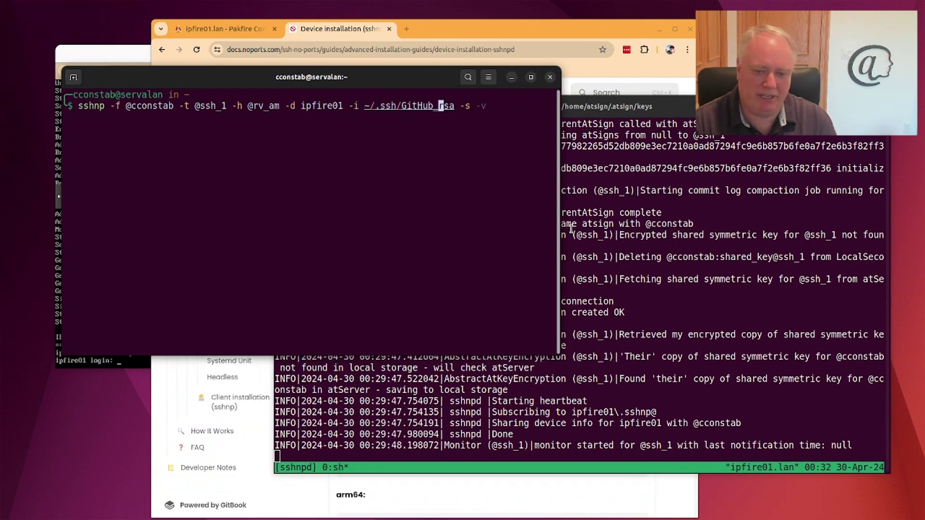
key(Right)
key(Right)
key(Right)
key(Right)
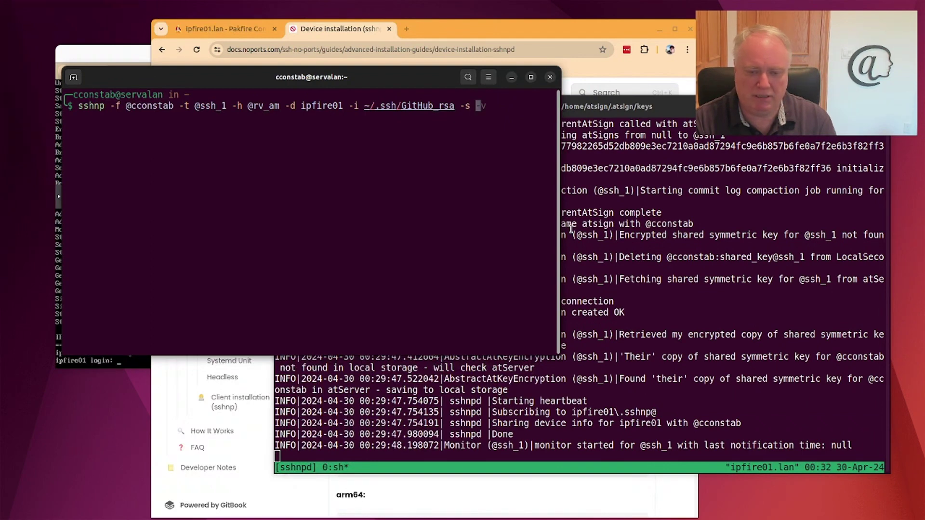
Step: Run sshnp to reach a bash-5.2 shell on ipfire01, then raise the sshnpd log window
key(Return)
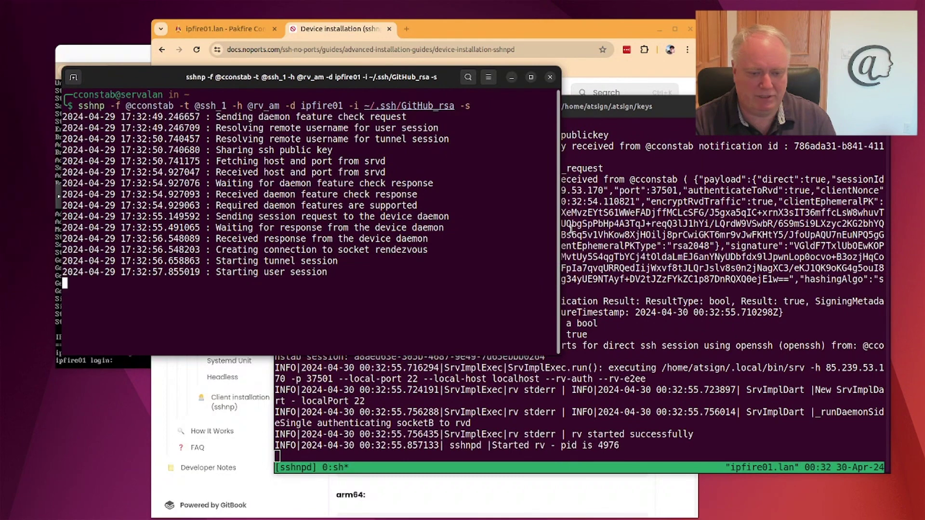
key(Return)
key(Return)
key(Return)
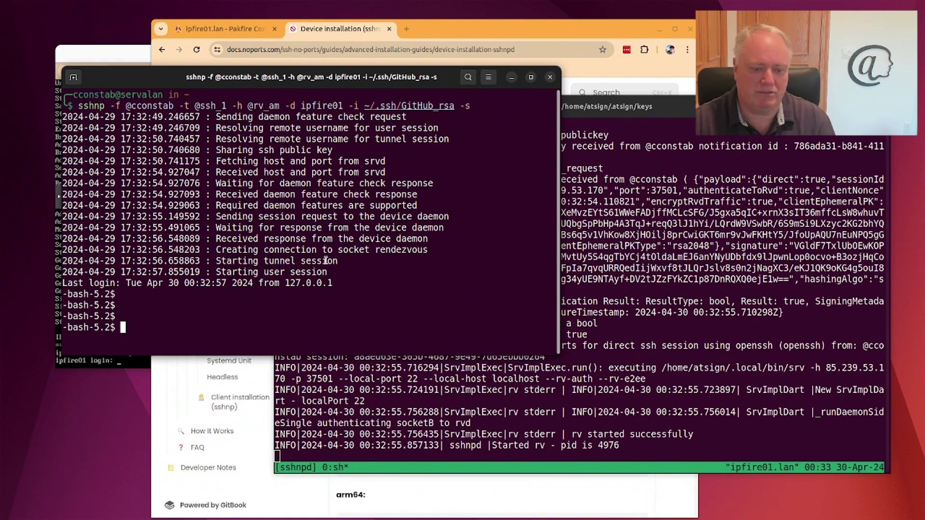
click(671, 331)
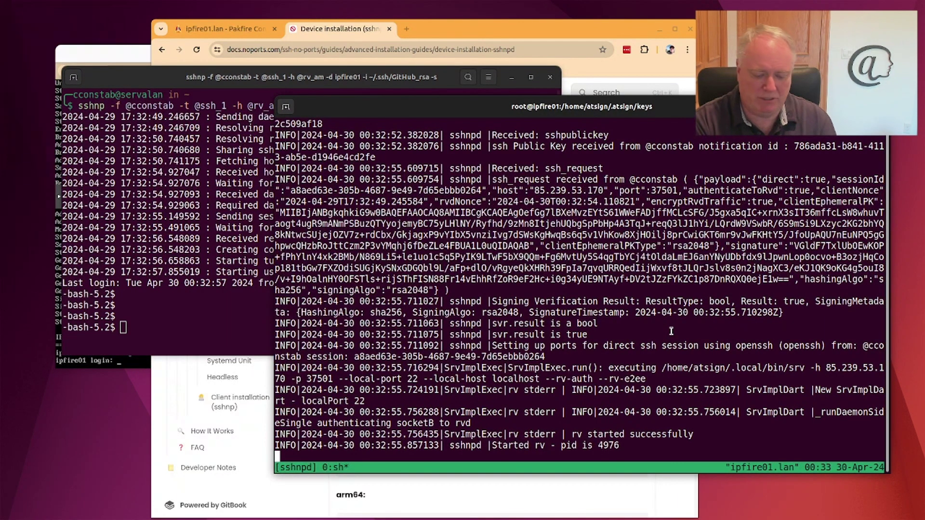
Step: Detach the sshnpd tmux session with Ctrl-b d and exit the user shell back to root
key(ctrl+b)
key(d)
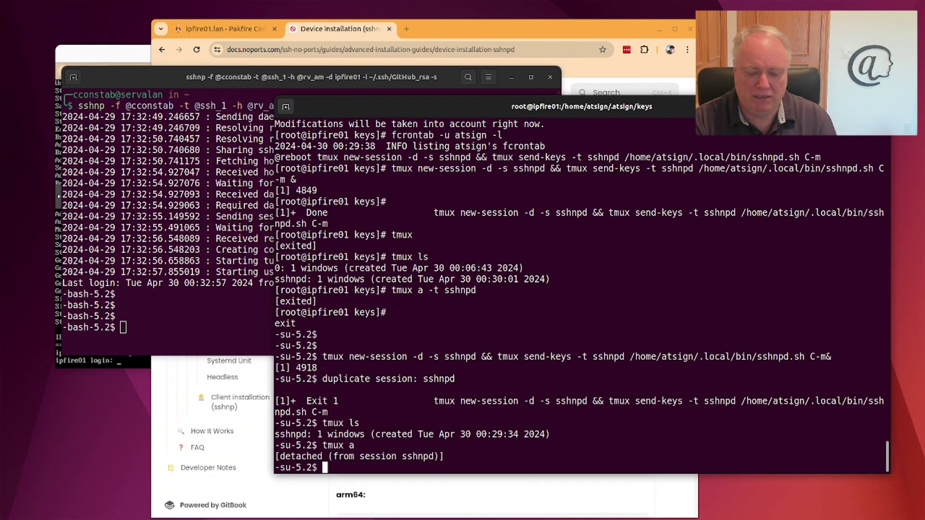
key(Return)
key(Return)
key(ctrl+d)
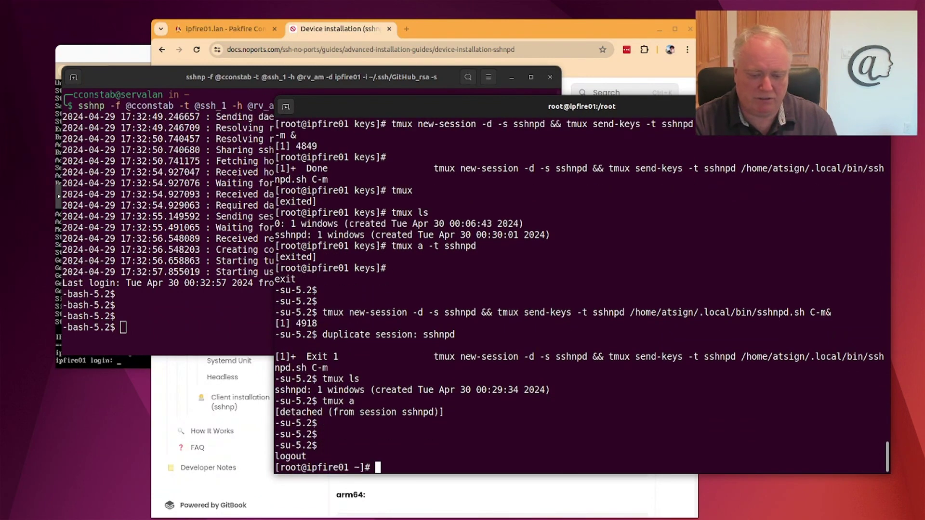
key(Return)
key(Return)
key(Return)
Step: Run reboot in the root shell to restart the IPFire firewall
text(re)
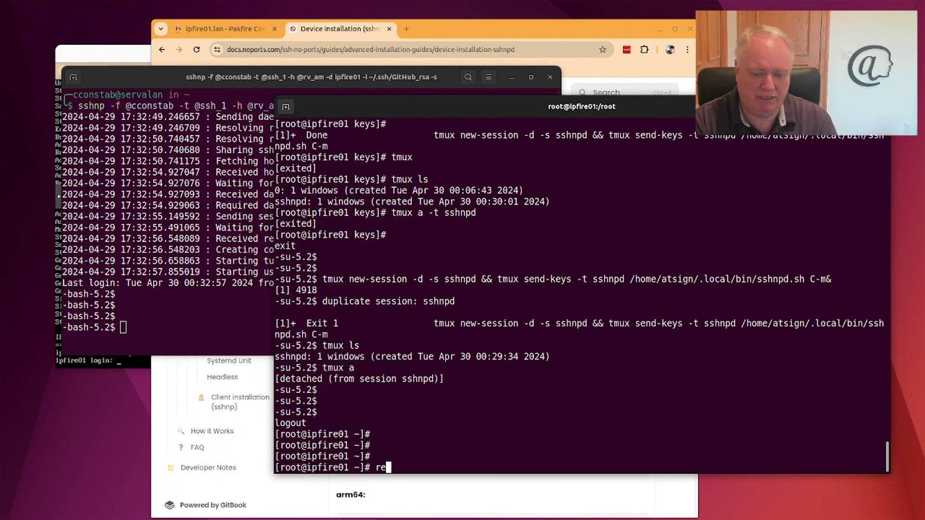
text(boo)
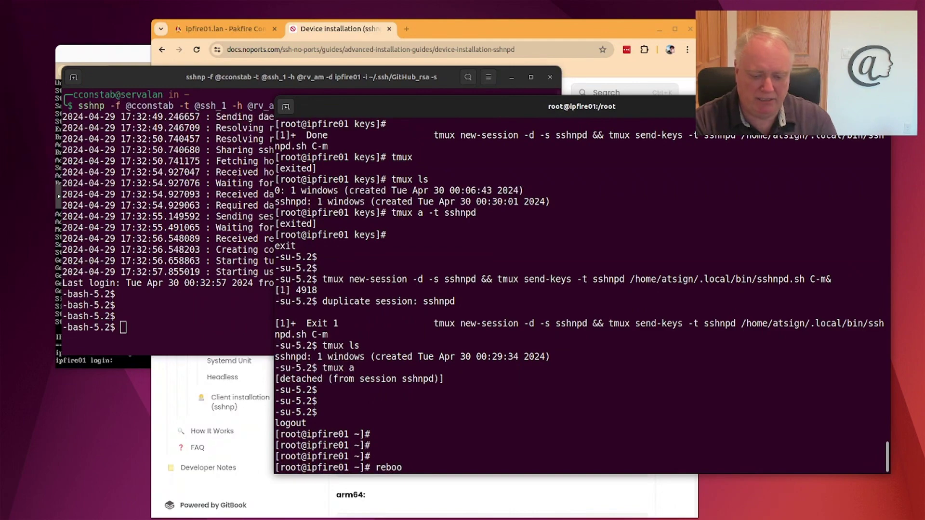
drag(92, 55, 118, 39)
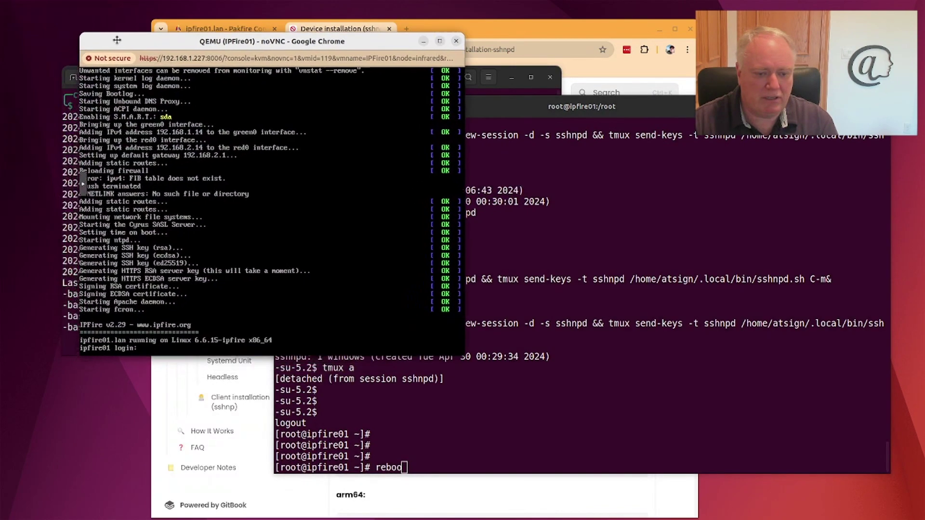
click(549, 412)
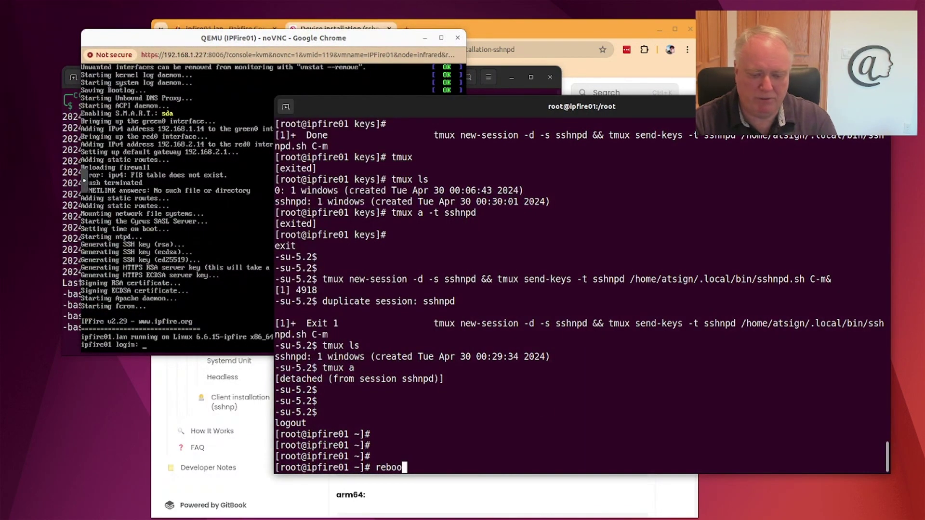
text(t)
key(Return)
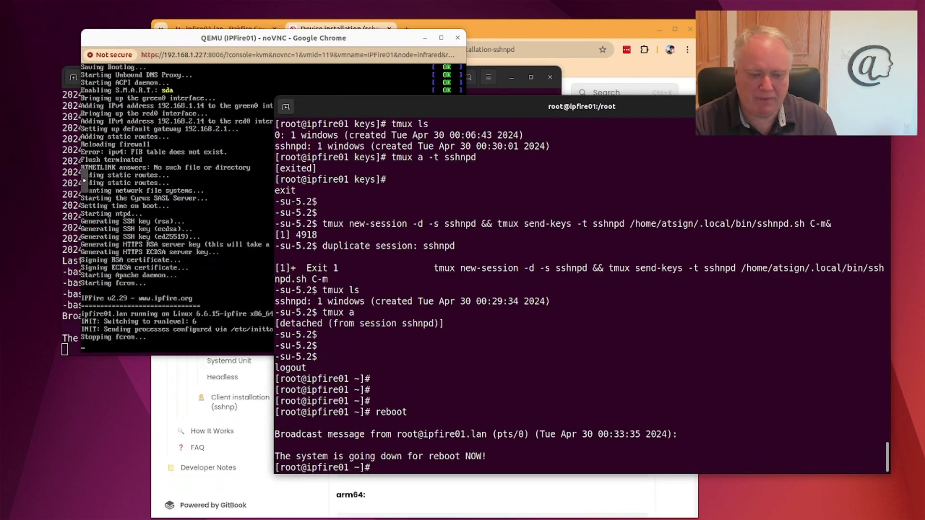
click(193, 26)
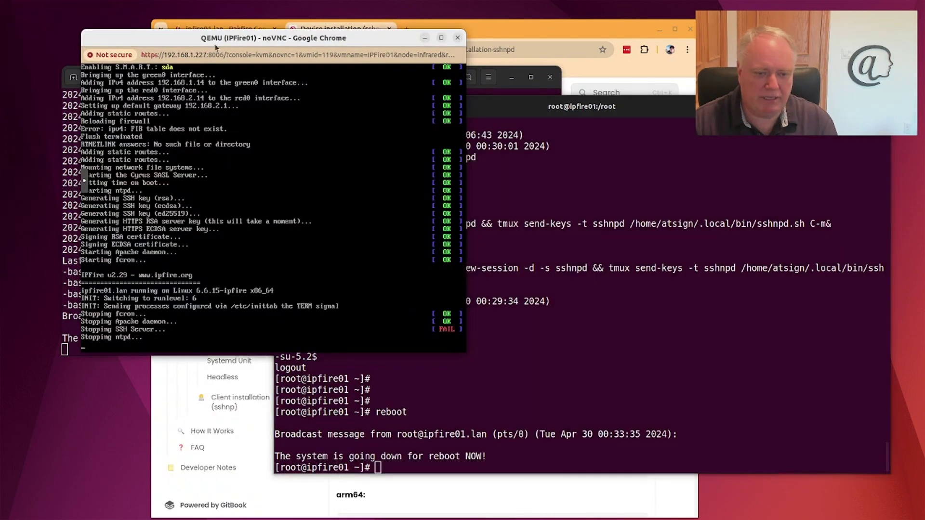
Step: Enlarge and reposition the noVNC console window to watch the IPFire shutdown
drag(463, 355, 631, 474)
key(Escape)
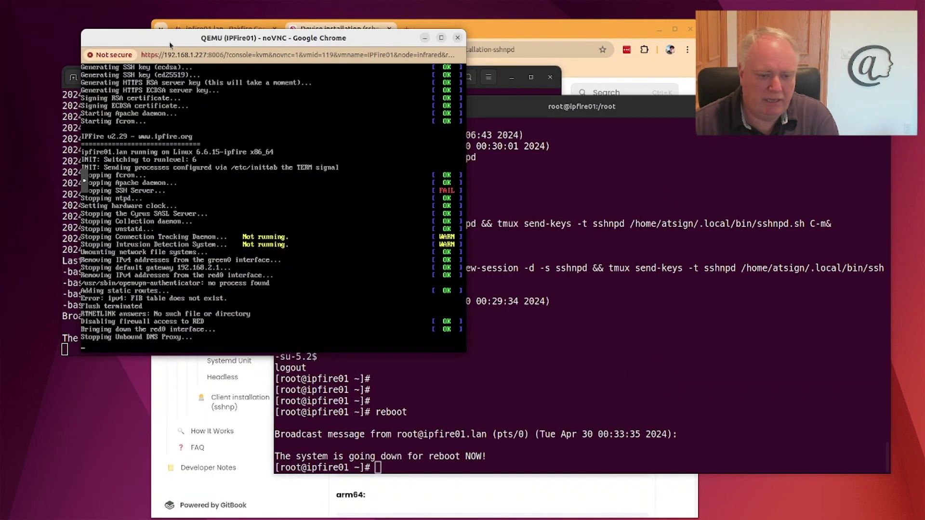
drag(169, 42, 560, 39)
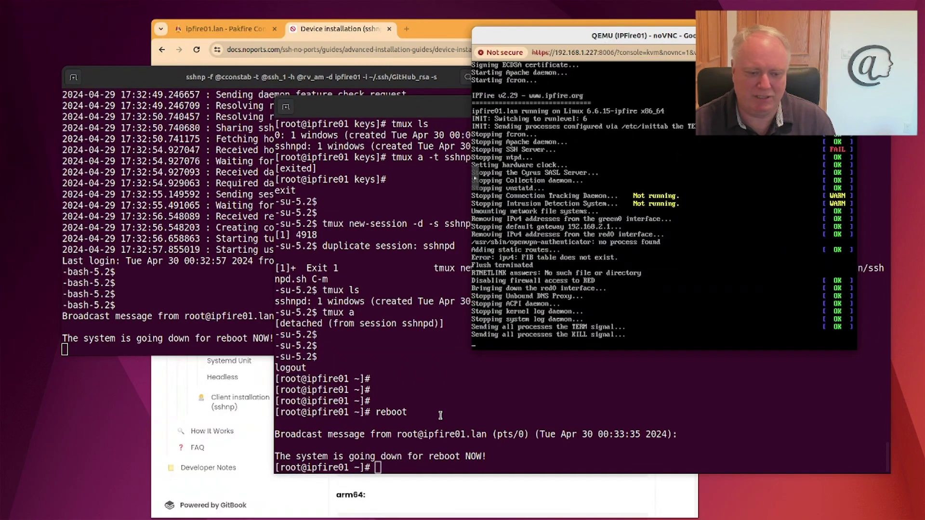
Step: Refresh the closed sshnp and root terminals with fresh prompts while IPFire boots to its login prompt
click(214, 348)
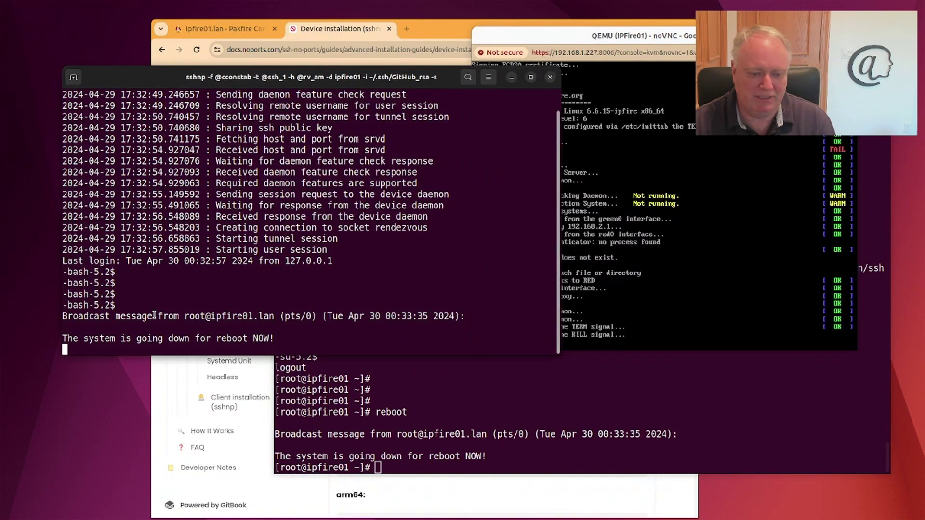
click(394, 413)
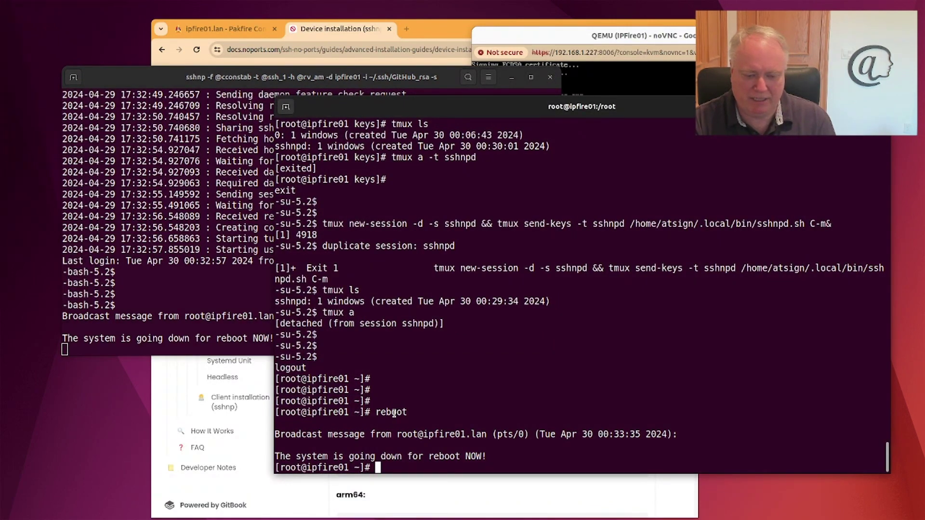
key(Return)
key(Return)
key(Return)
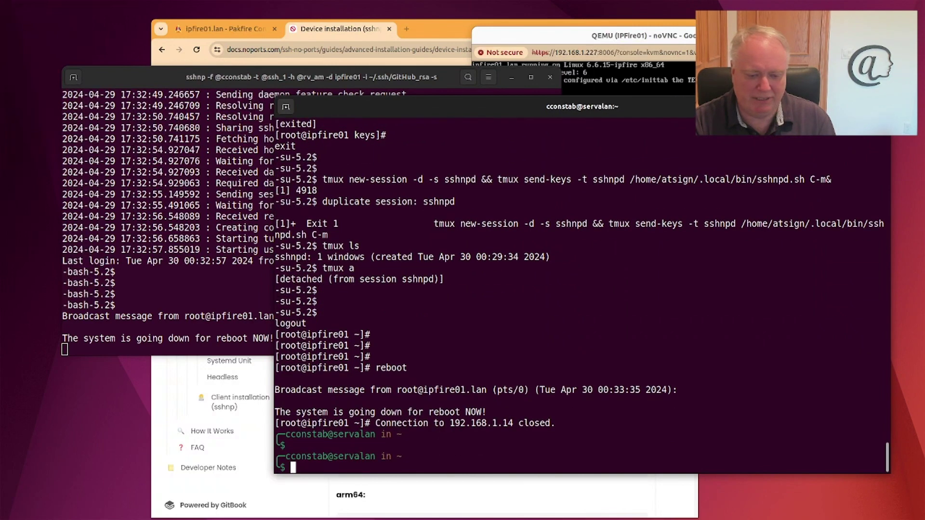
click(197, 318)
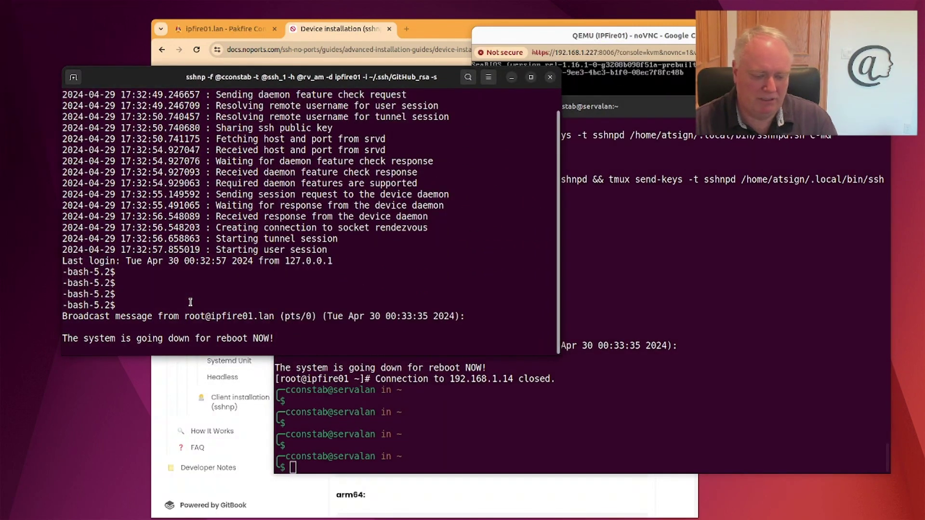
key(Return)
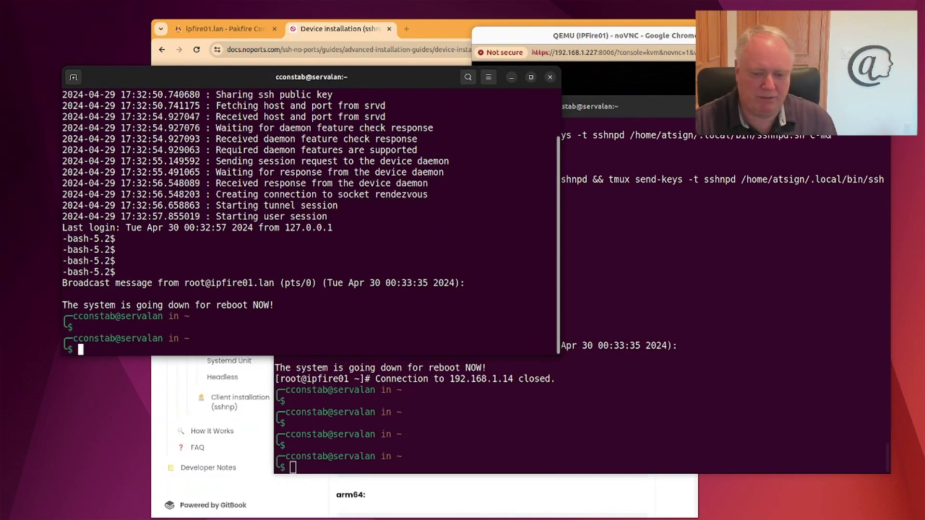
click(643, 38)
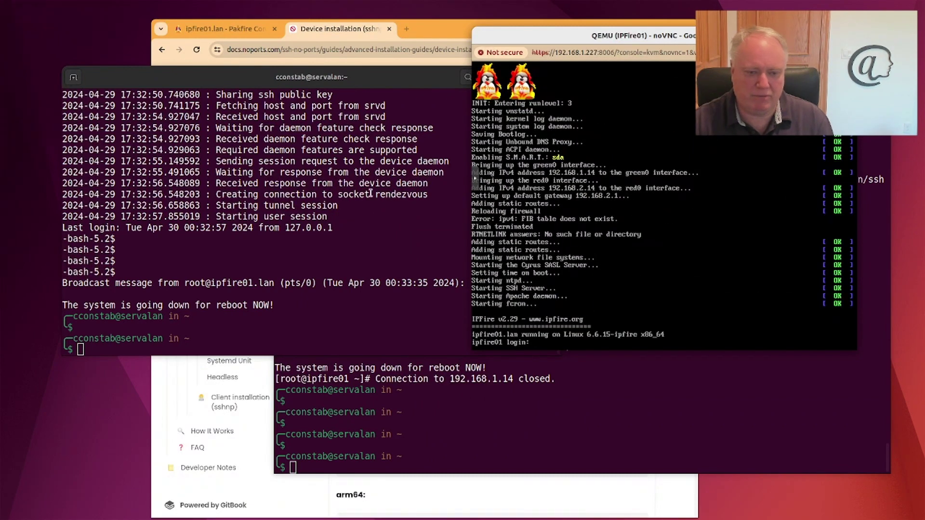
Step: Reload the ipfire01.lan WebUI tab and open System > Home to view the Main status page
click(216, 29)
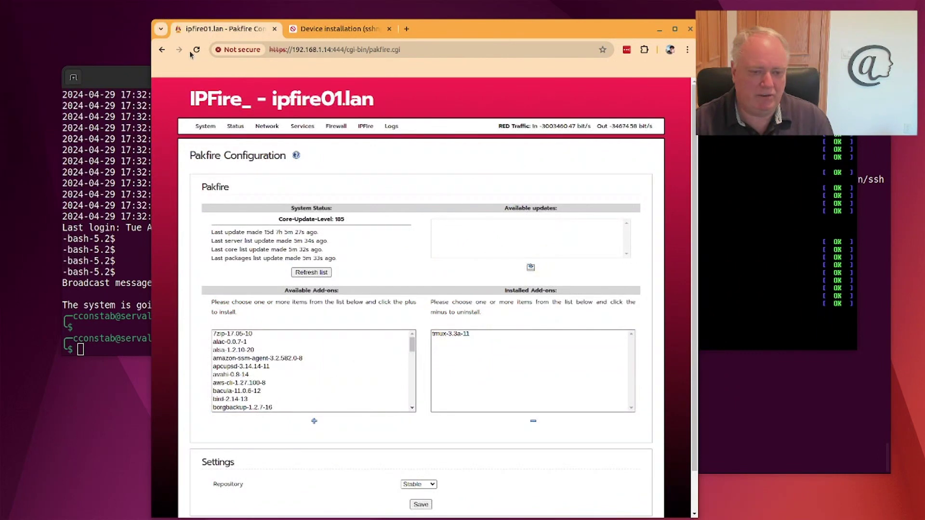
click(194, 51)
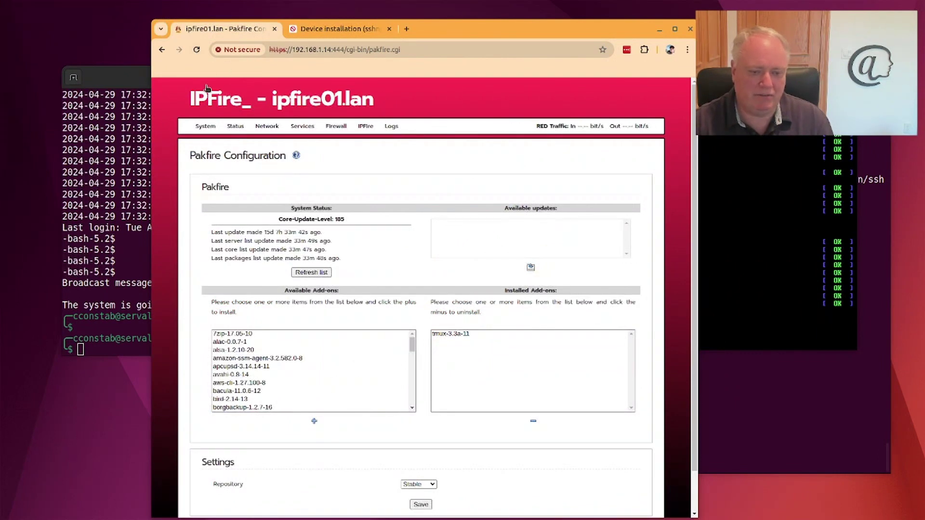
click(267, 126)
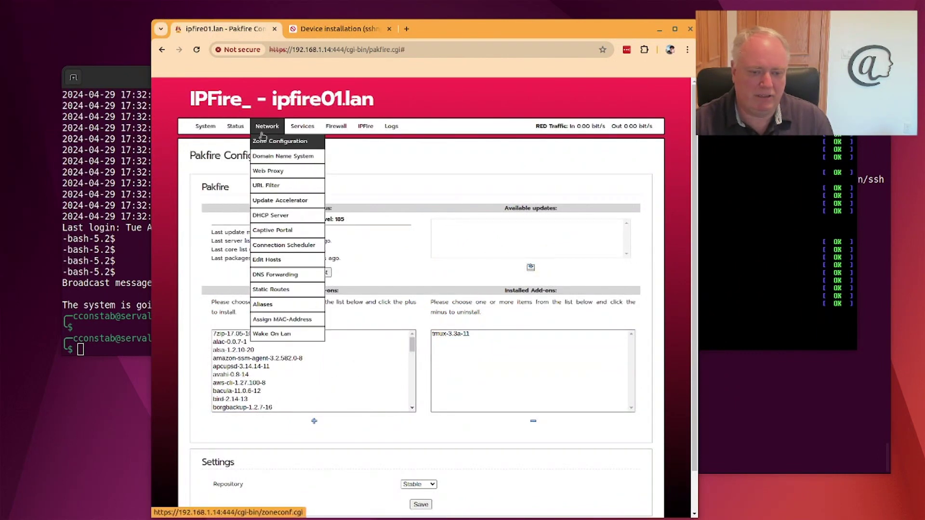
mouse_move(205, 129)
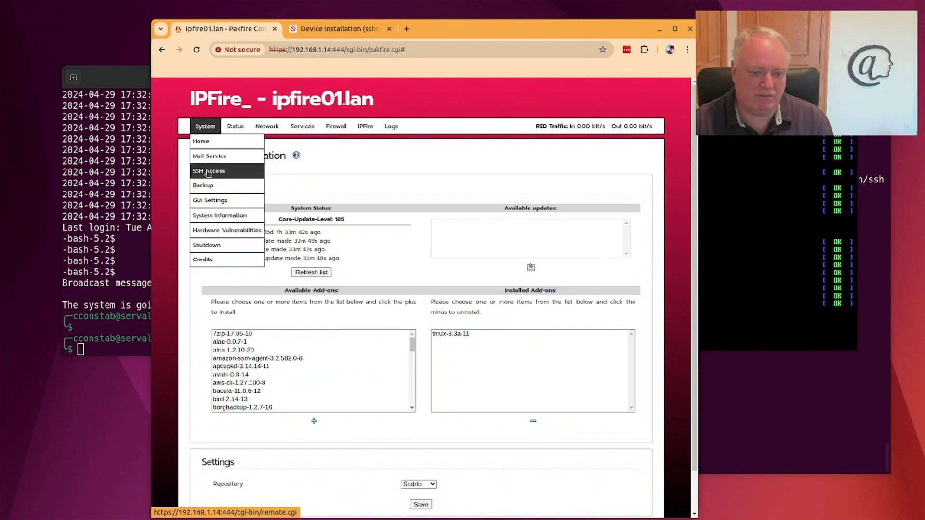
click(207, 142)
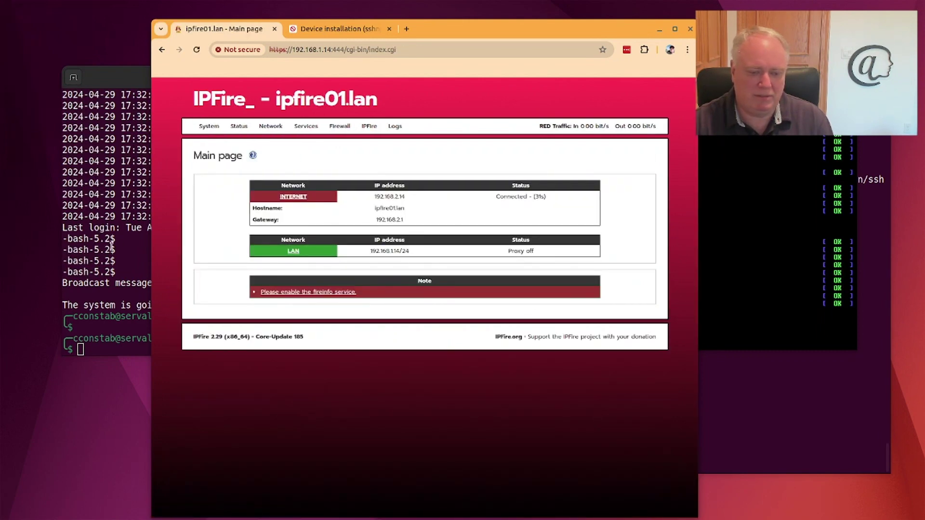
click(747, 120)
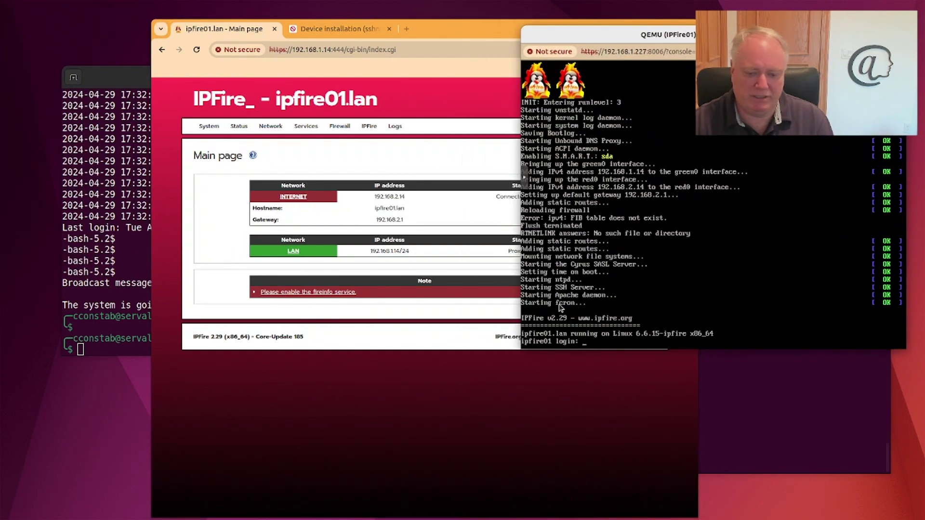
Step: Rerun sshnp without the -i and -s options to reconnect to ipfire01, then list files with ls
click(116, 244)
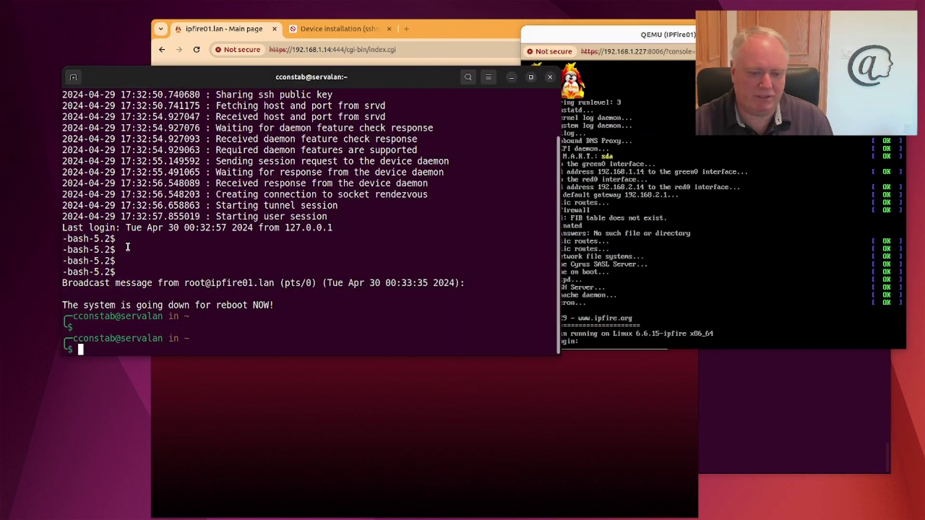
key(Up)
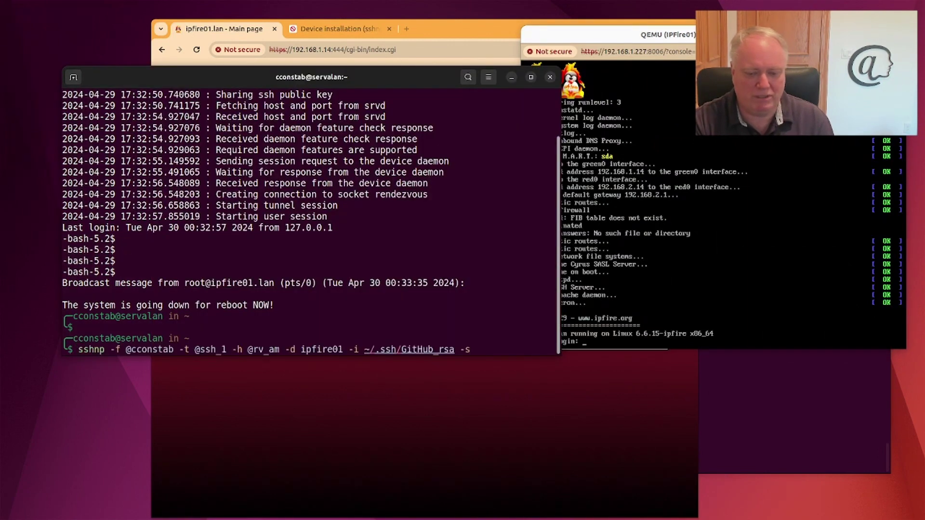
key(BackSpace)
key(BackSpace)
key(BackSpace)
key(BackSpace)
key(BackSpace)
key(BackSpace)
key(BackSpace)
key(BackSpace)
key(BackSpace)
key(BackSpace)
key(BackSpace)
key(BackSpace)
key(BackSpace)
key(BackSpace)
key(BackSpace)
key(BackSpace)
key(BackSpace)
key(BackSpace)
key(BackSpace)
key(BackSpace)
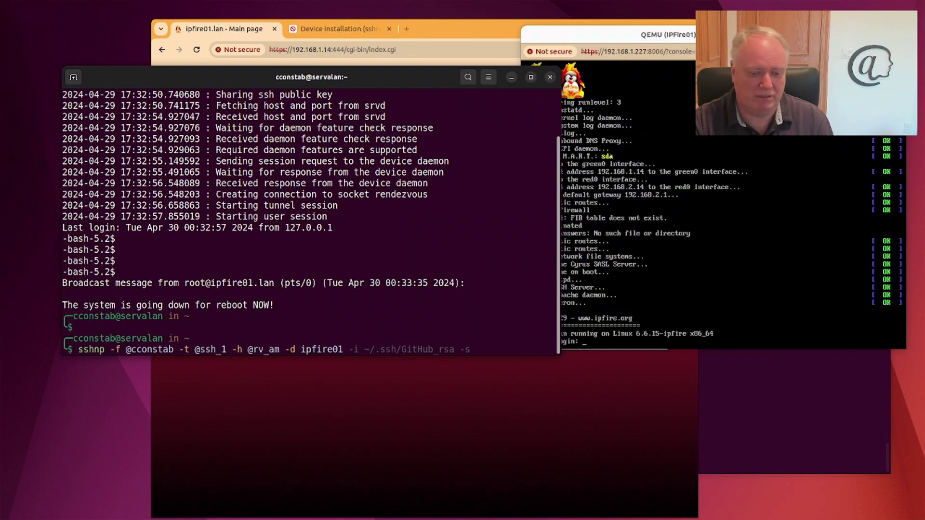
key(Return)
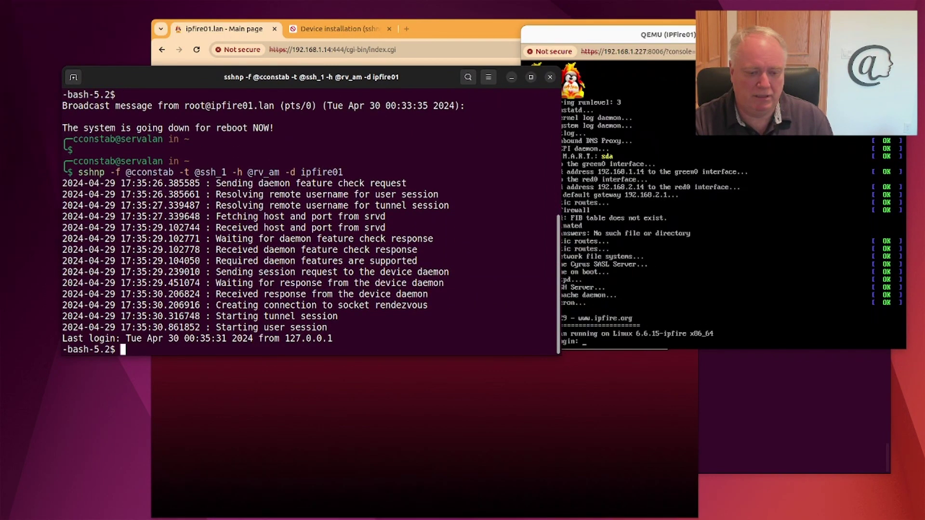
key(Return)
key(Return)
key(Return)
text(ls)
key(Return)
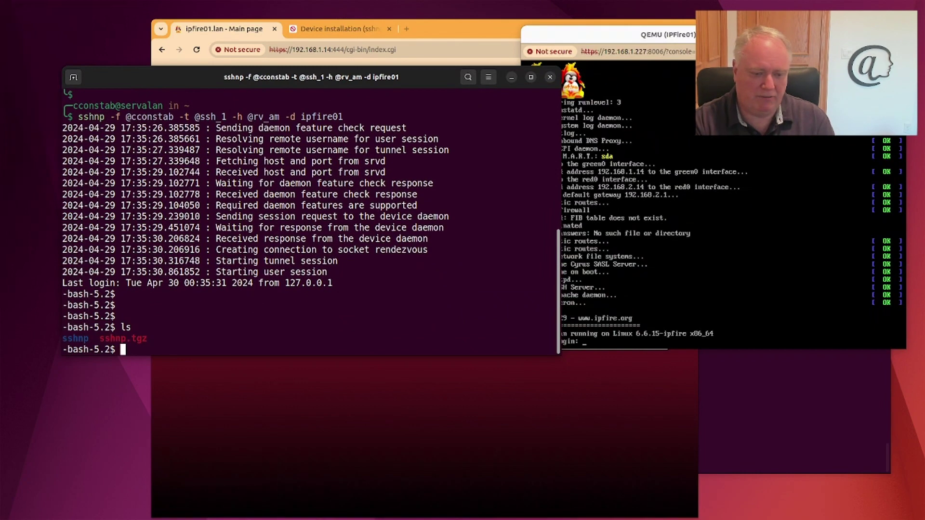